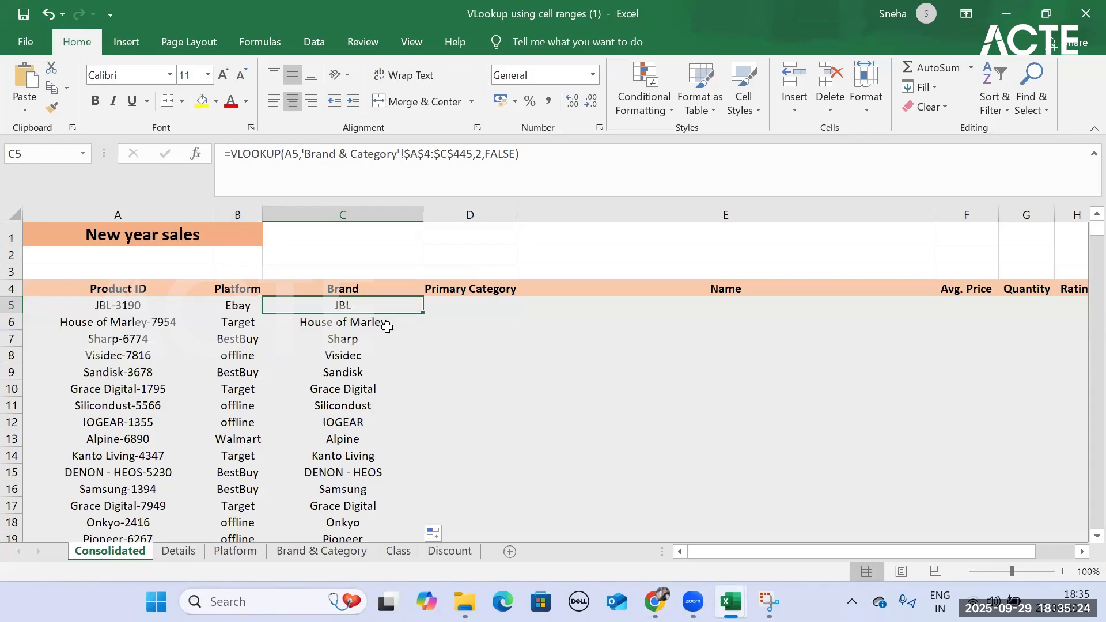
# Step: Clear the first Brand cell, C5, on the Consolidated sheet and start a new VLOOKUP formula in it
pyautogui.click(468, 304)
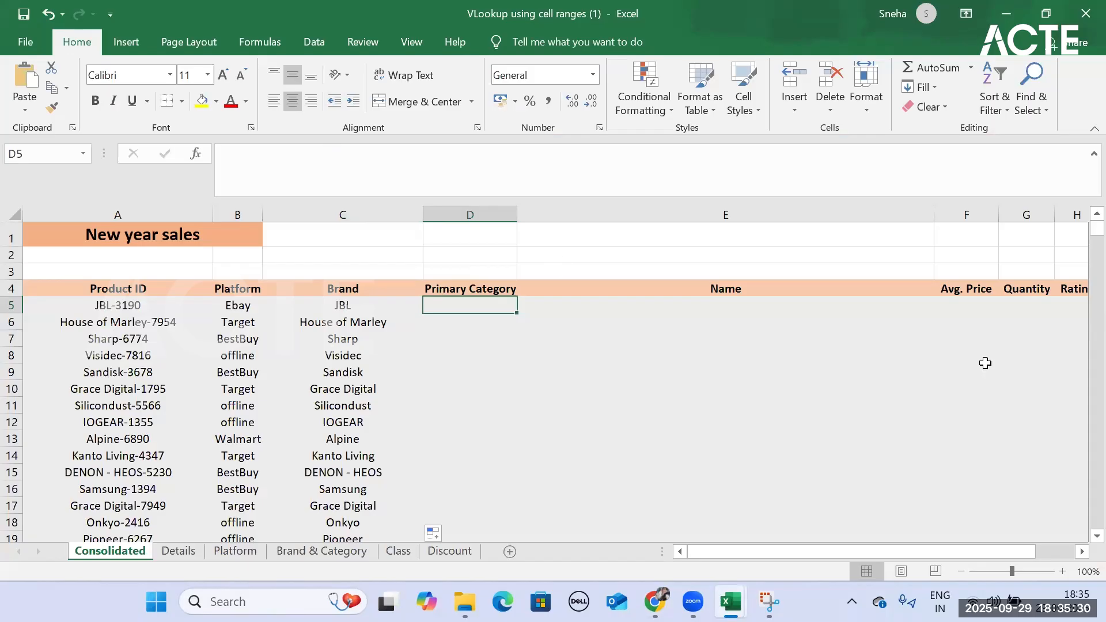
pyautogui.click(367, 300)
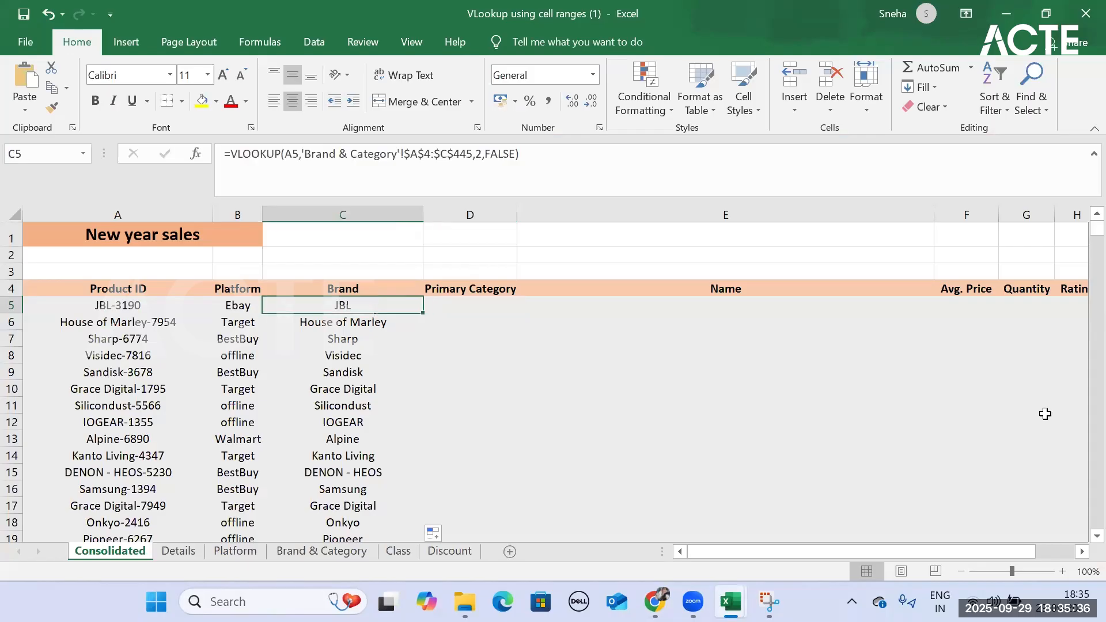
pyautogui.press('BackSpace')
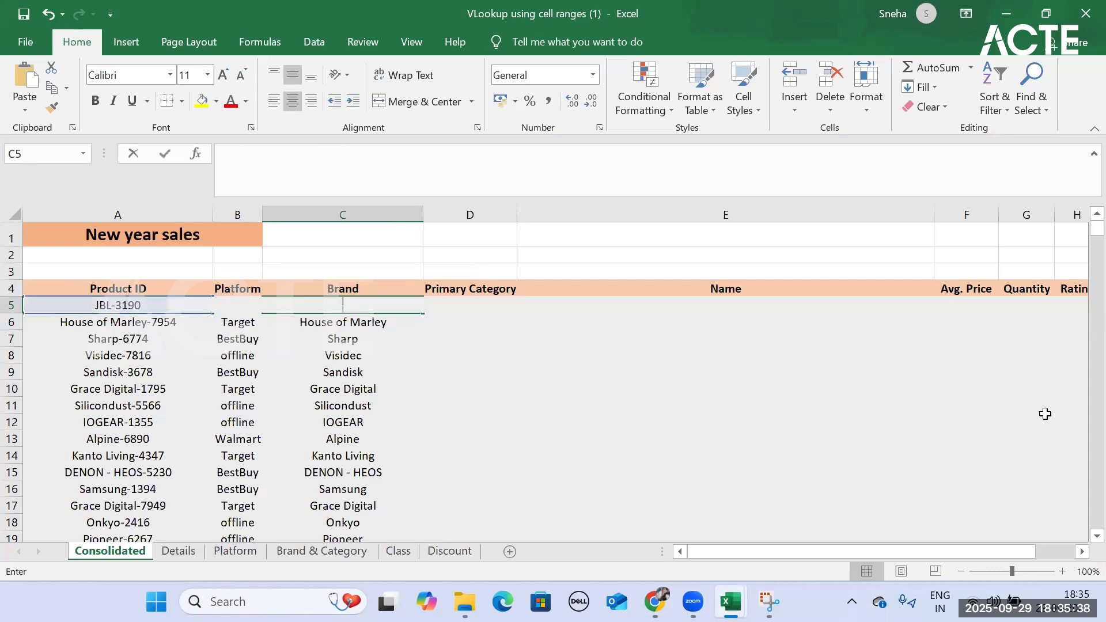
pyautogui.click(292, 295)
pyautogui.click(316, 304)
pyautogui.write('=')
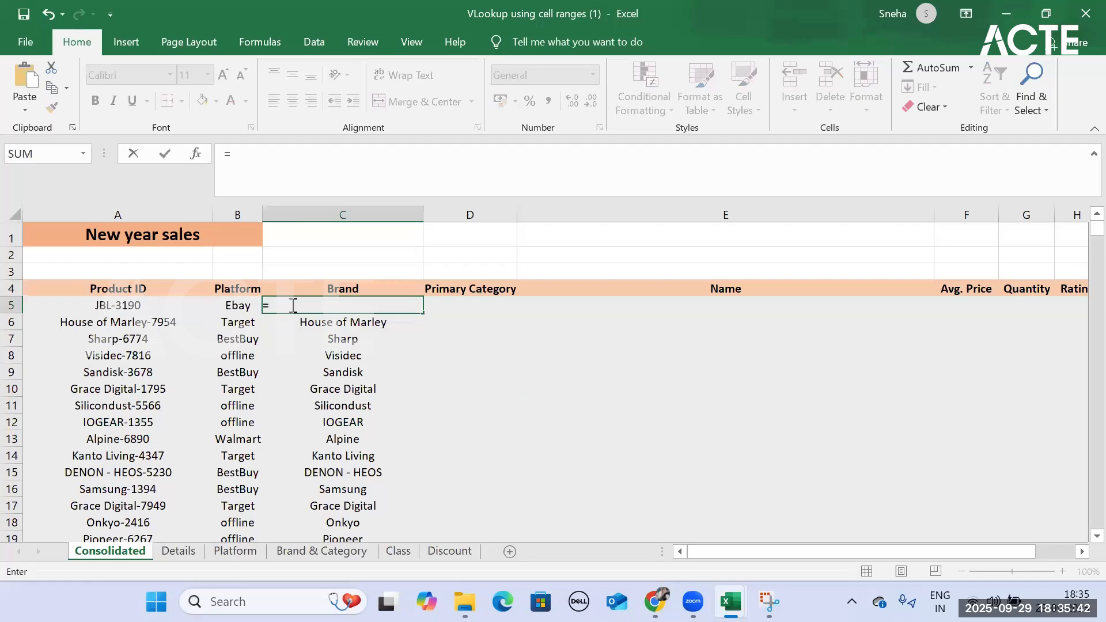
pyautogui.write('VL')
pyautogui.press('Tab')
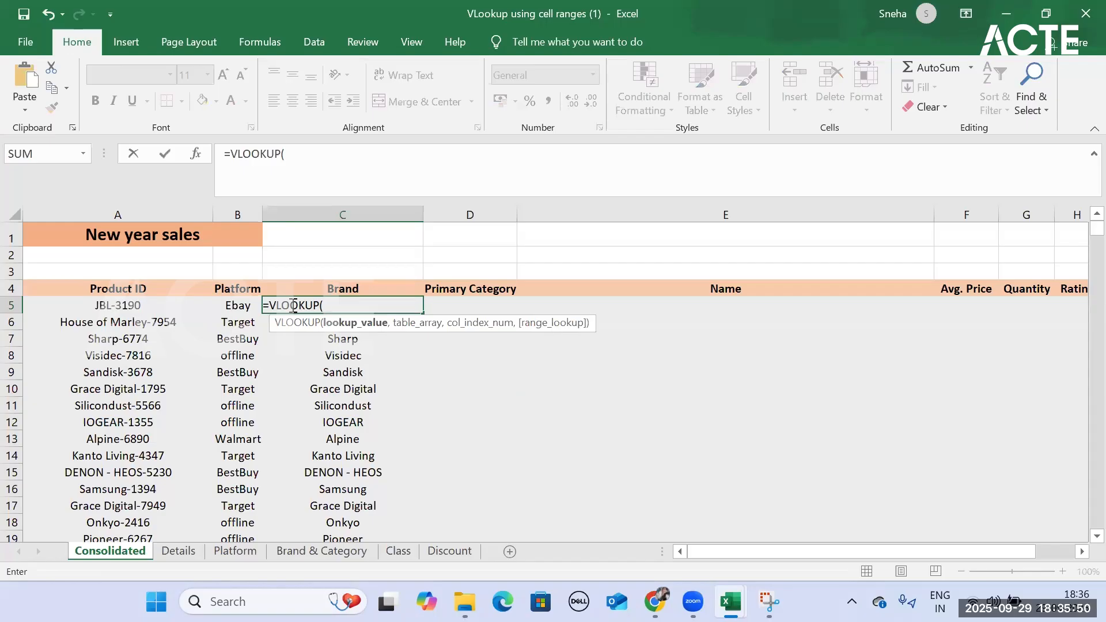
pyautogui.click(121, 304)
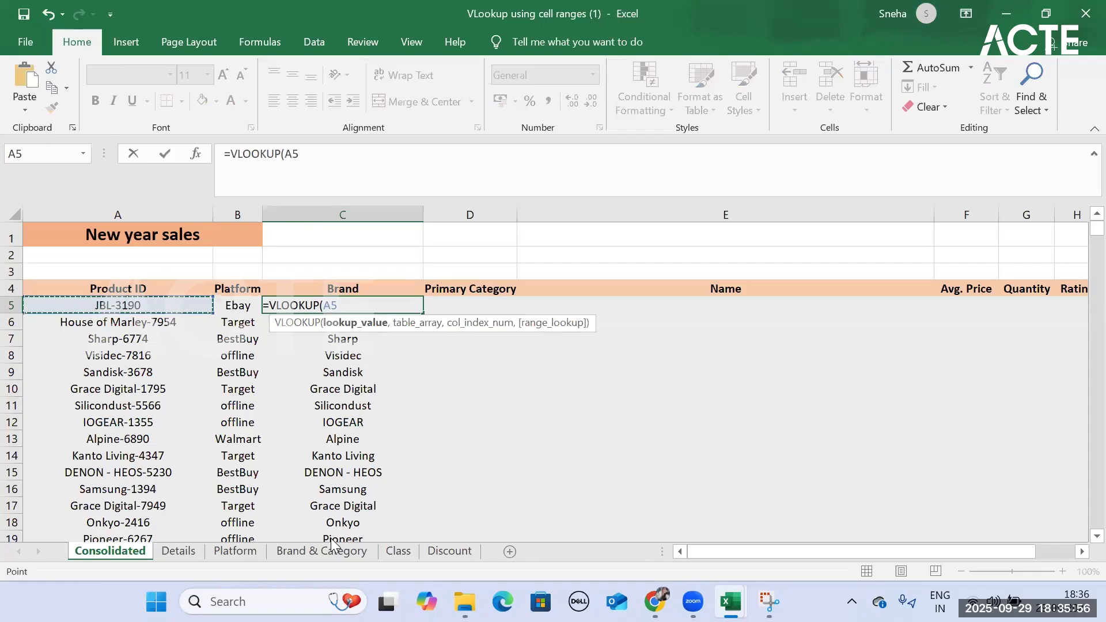
pyautogui.click(327, 553)
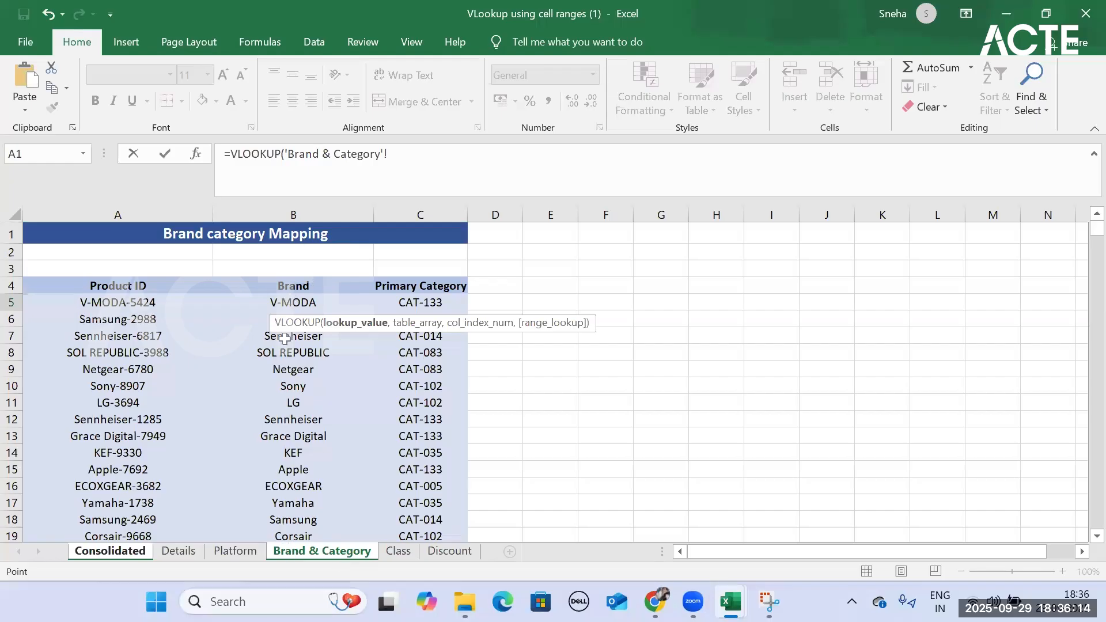
pyautogui.click(122, 552)
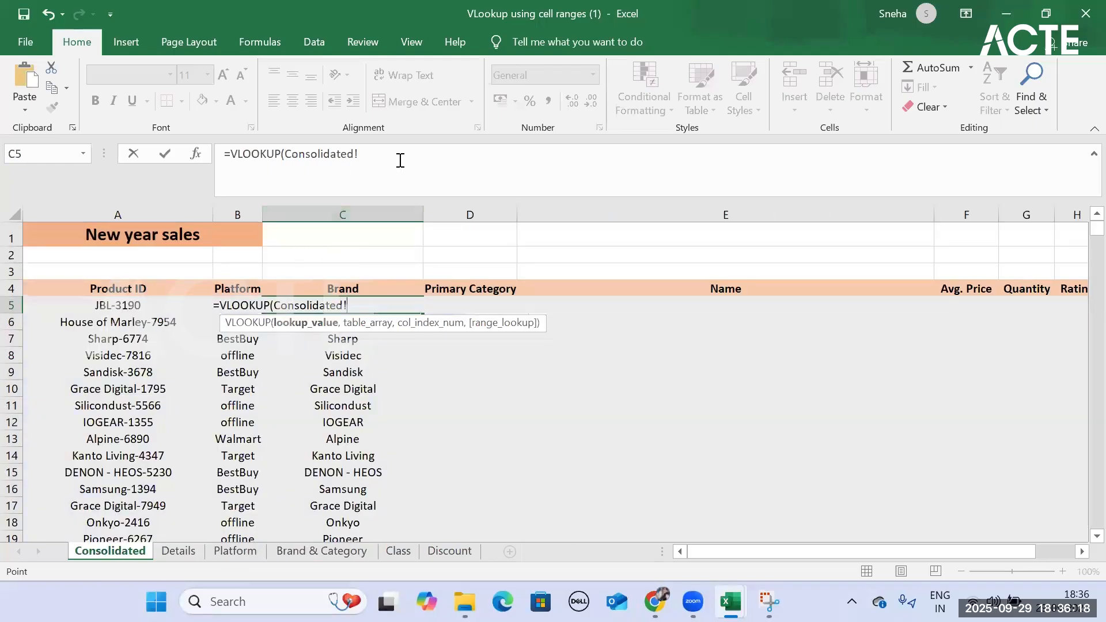
pyautogui.press('BackSpace')
pyautogui.press('BackSpace')
pyautogui.press('BackSpace')
pyautogui.press('BackSpace')
pyautogui.press('BackSpace')
pyautogui.press('BackSpace')
pyautogui.press('BackSpace')
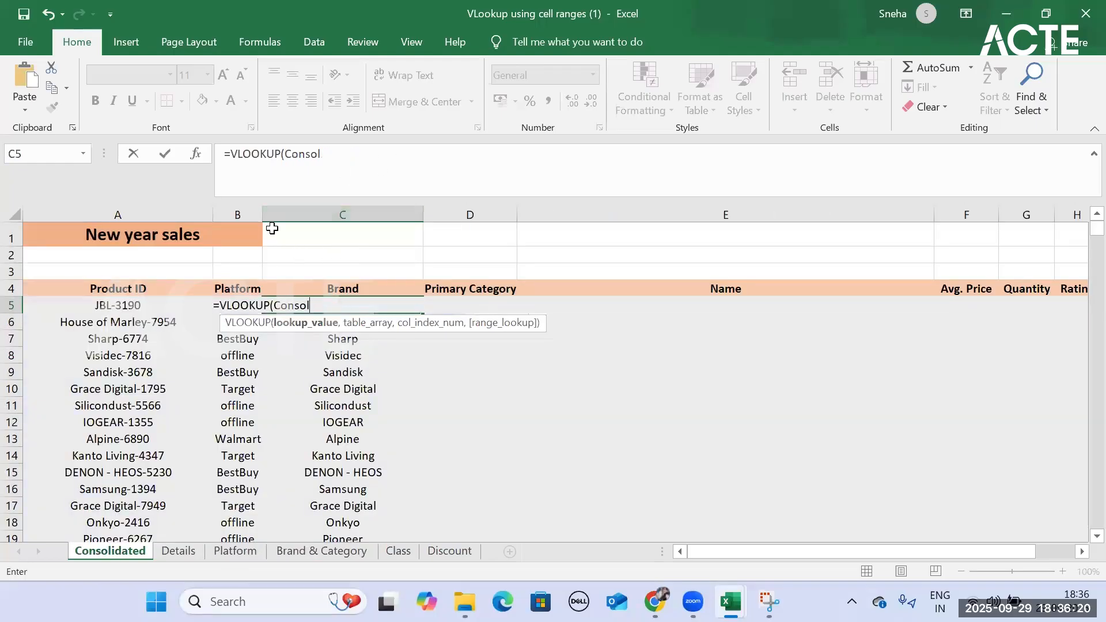
pyautogui.press('BackSpace')
pyautogui.press('BackSpace')
pyautogui.press('BackSpace')
pyautogui.press('BackSpace')
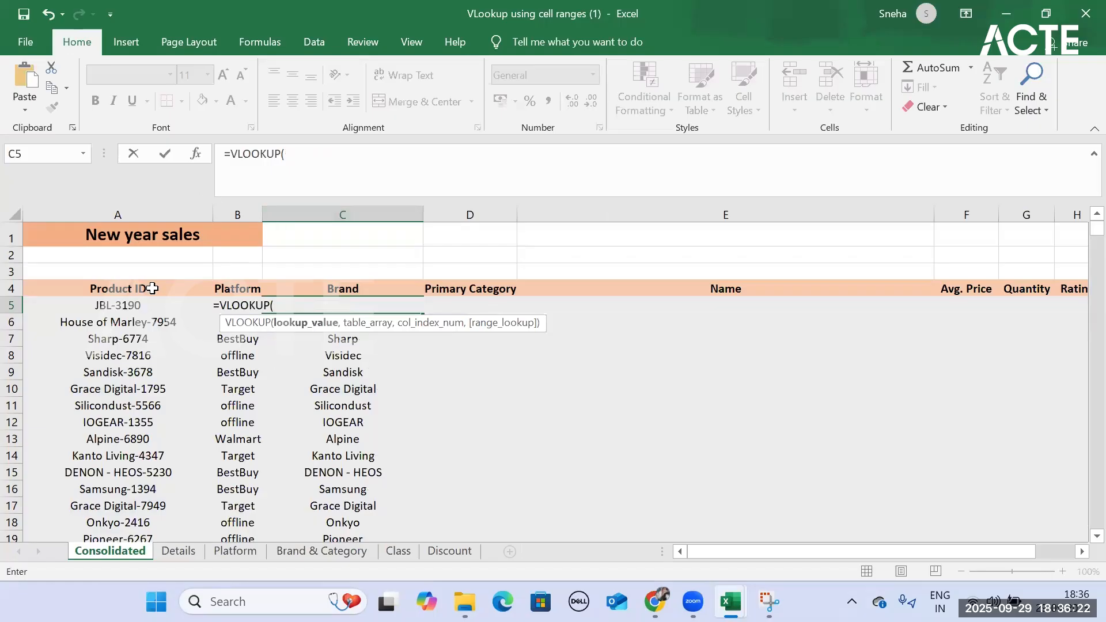
# Step: Set Consolidated!A5 as the lookup value and the absolute range $A$4:$C$445 on the Brand & Category sheet as the table array
pyautogui.click(126, 310)
pyautogui.write(',')
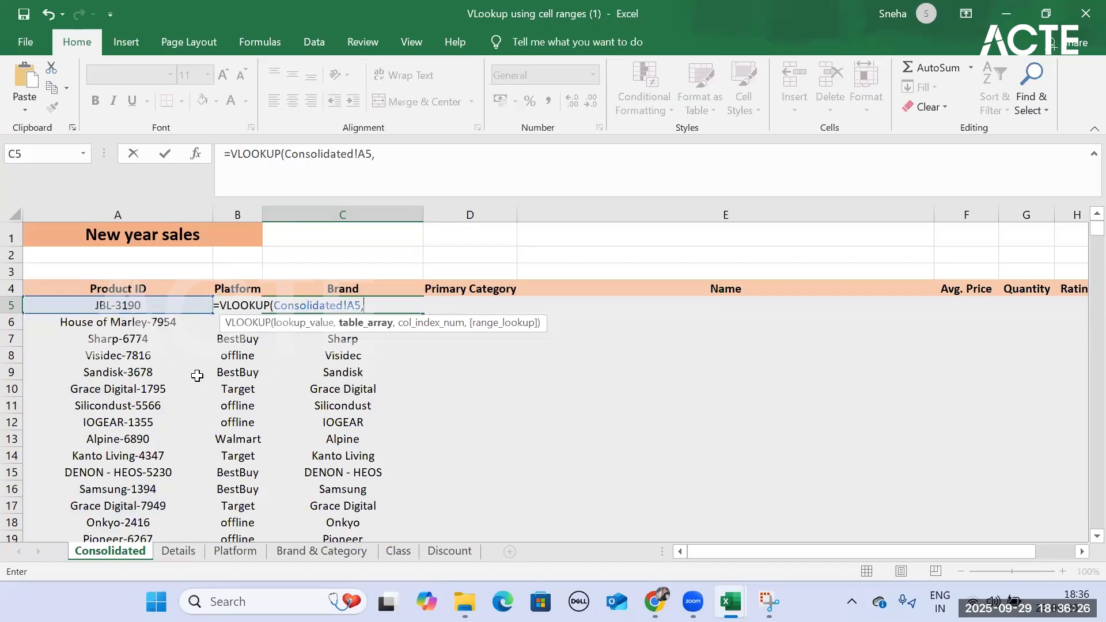
pyautogui.click(319, 547)
pyautogui.moveTo(110, 274); pyautogui.dragTo(440, 294)
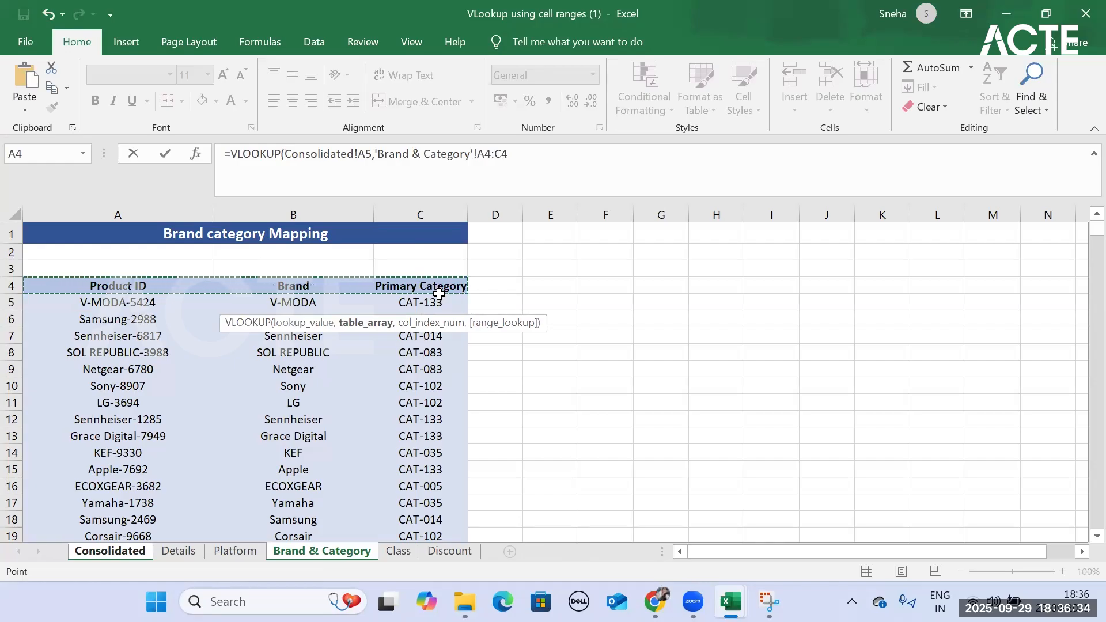
pyautogui.hotkey('ctrl', 'shift', 'Down')
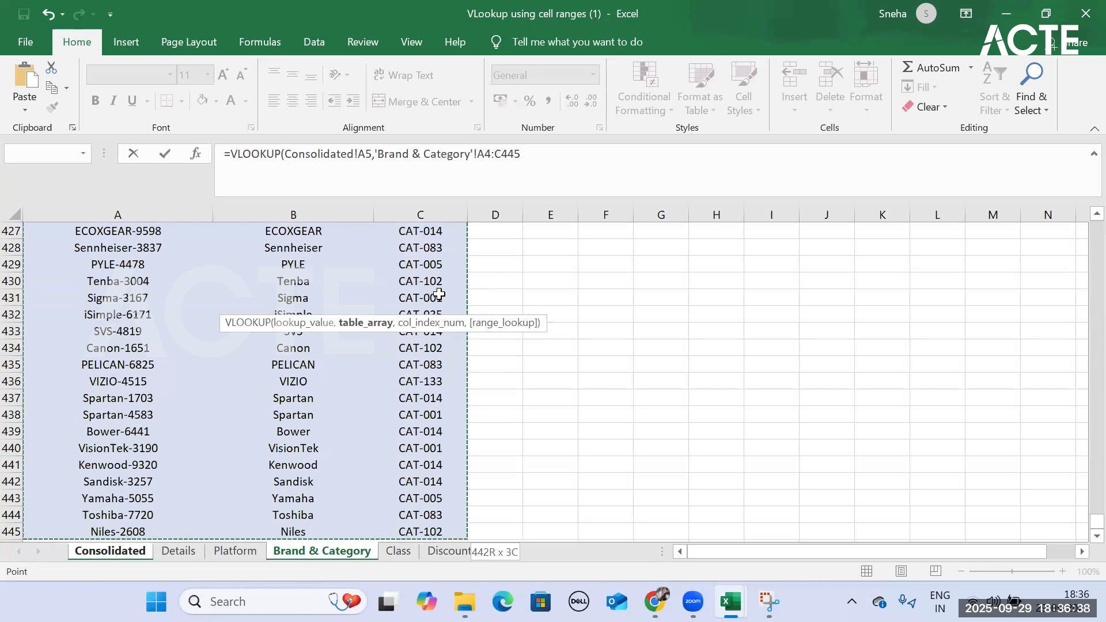
pyautogui.press('F4')
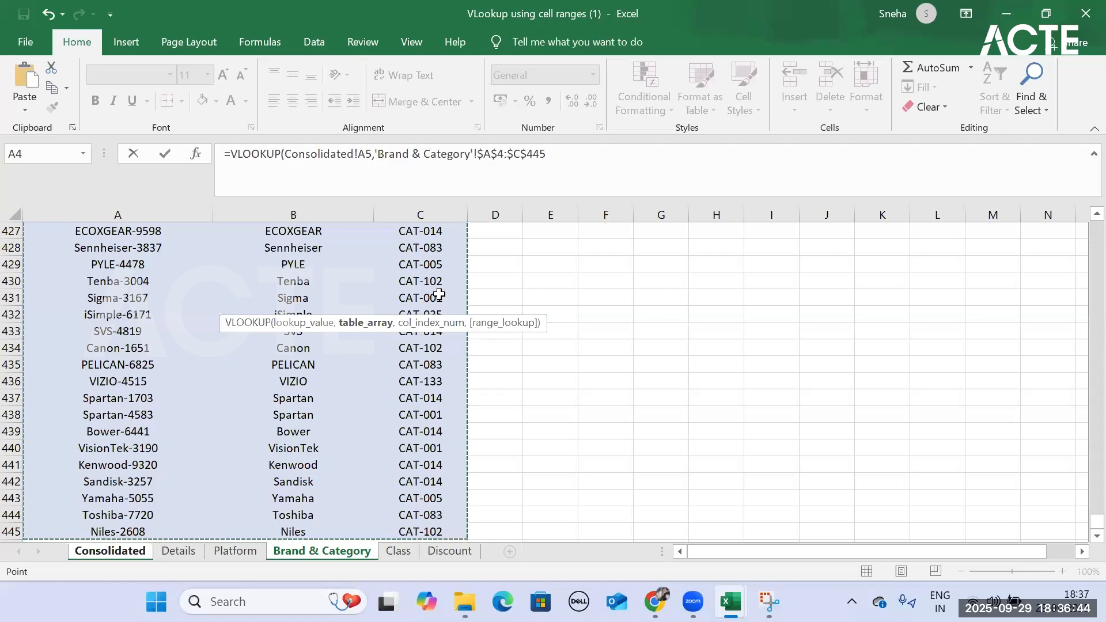
pyautogui.write(',')
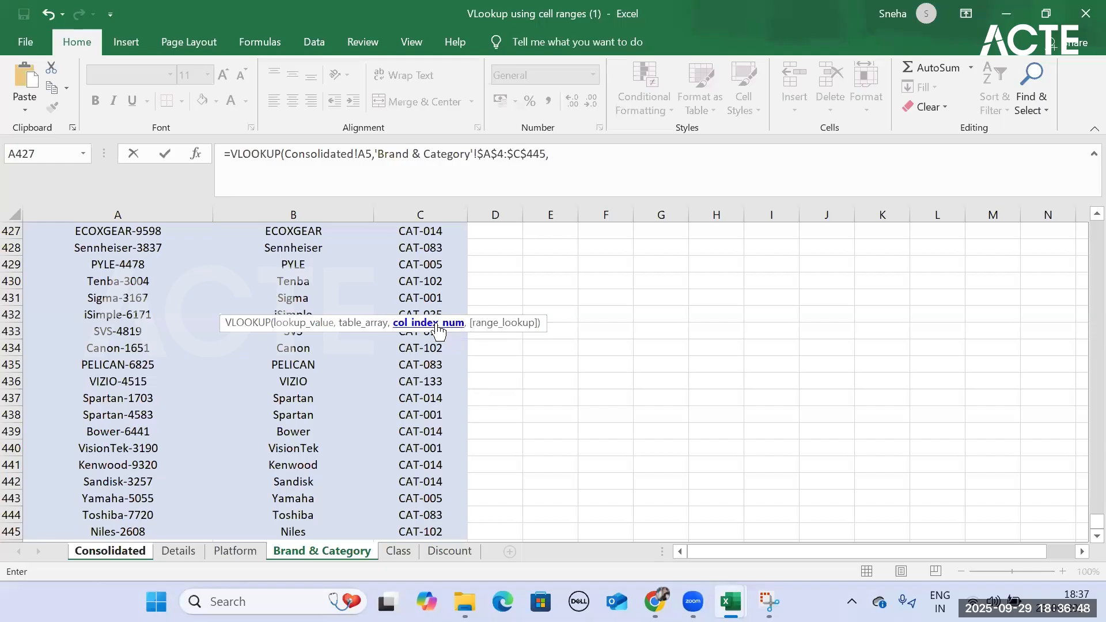
# Step: Complete the Brand lookup with column index 2 and exact match (FALSE), and fill it down the Brand column
pyautogui.scroll(20, 344, 421)
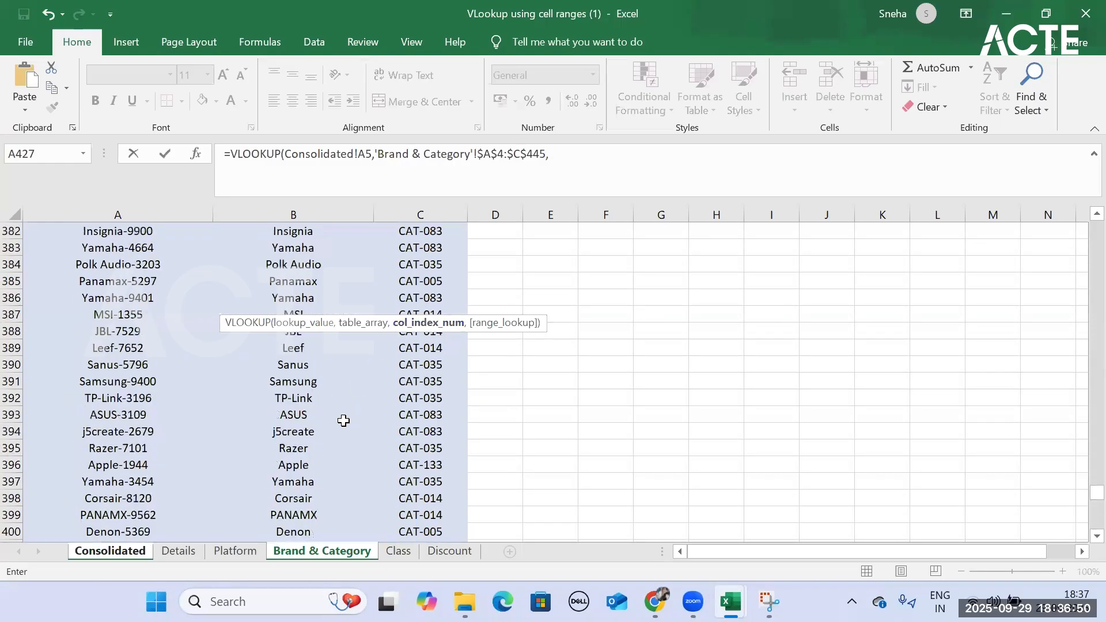
pyautogui.scroll(18, 344, 420)
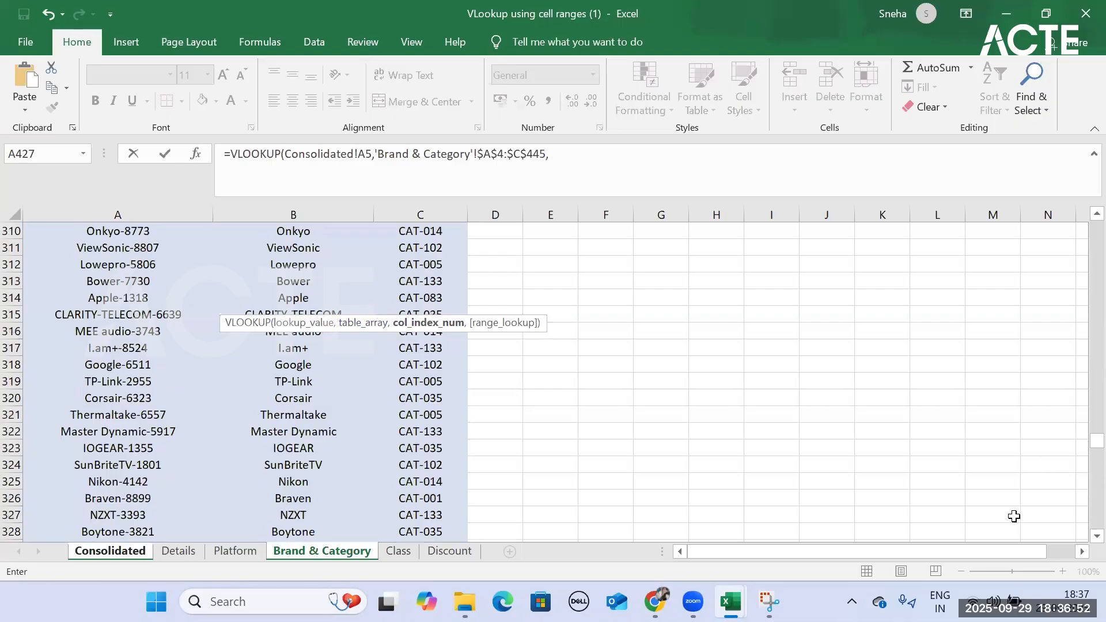
pyautogui.scroll(19, 1082, 228)
pyautogui.moveTo(1092, 401); pyautogui.dragTo(1065, 111)
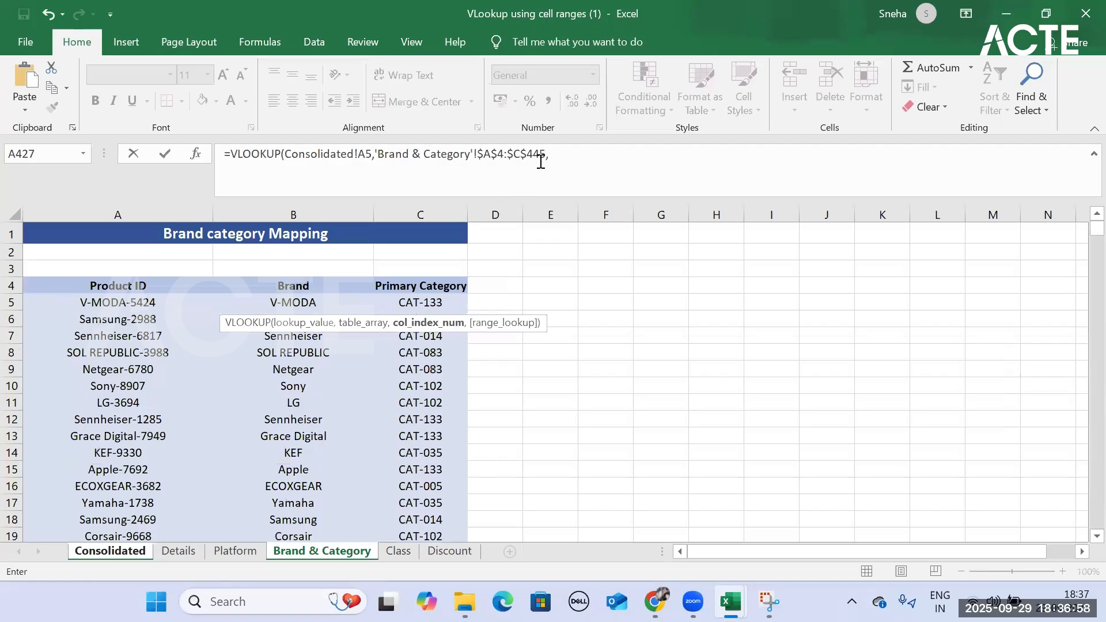
pyautogui.click(559, 153)
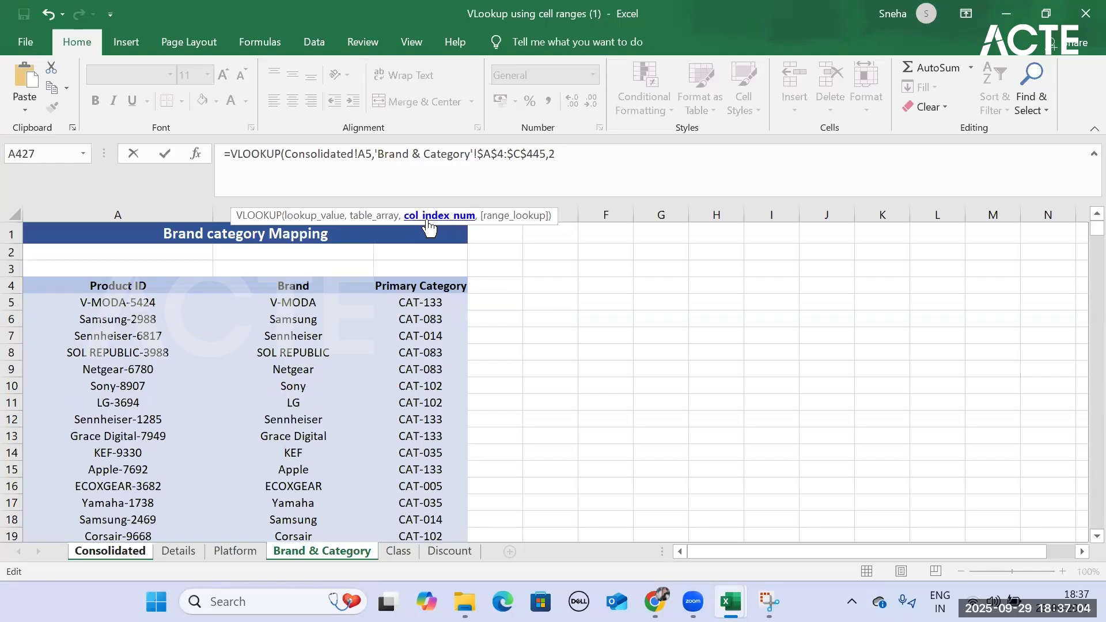
pyautogui.moveTo(655, 602)
pyautogui.write(',')
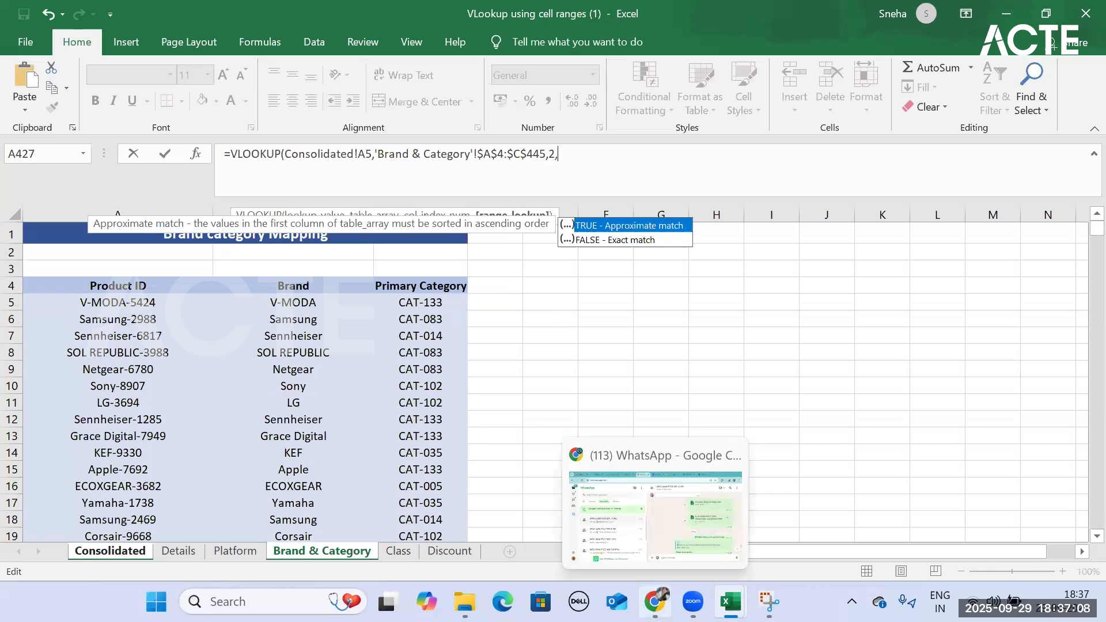
pyautogui.doubleClick(596, 240)
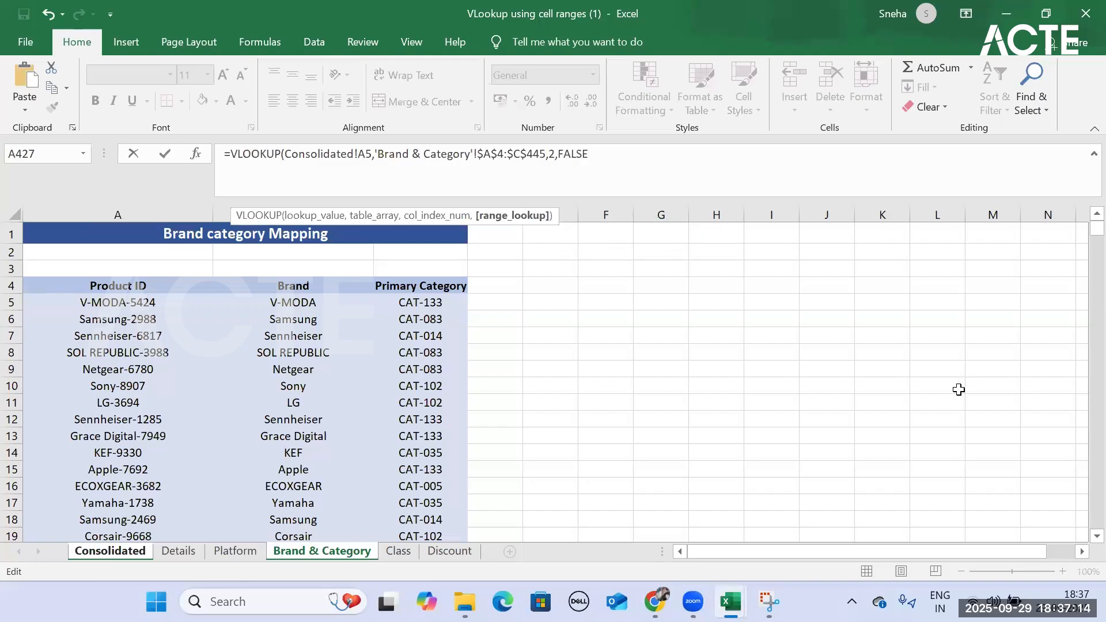
pyautogui.write(')')
pyautogui.press('Return')
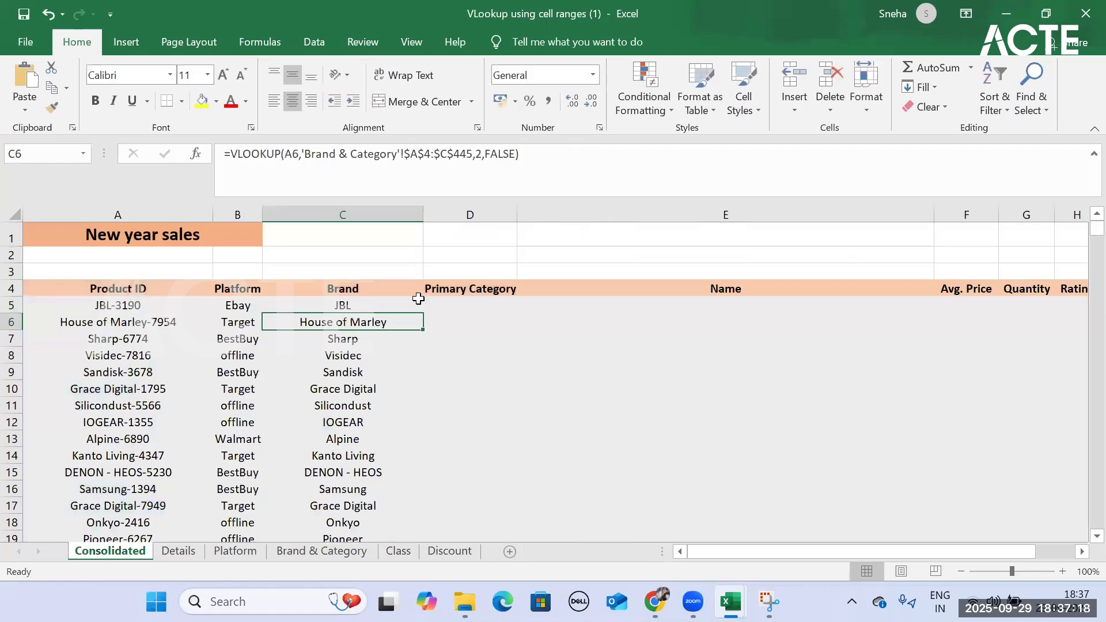
pyautogui.click(420, 309)
pyautogui.doubleClick(421, 311)
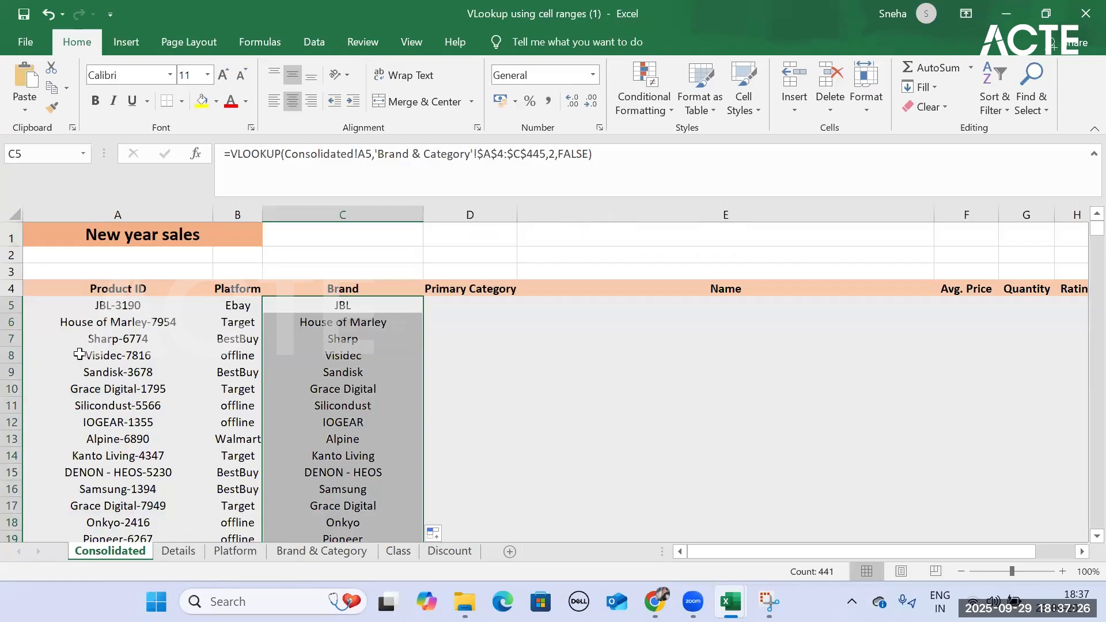
# Step: Start a VLOOKUP formula in the first Primary Category cell, D5, with the Product ID in A5 as lookup value
pyautogui.click(472, 306)
pyautogui.click(342, 551)
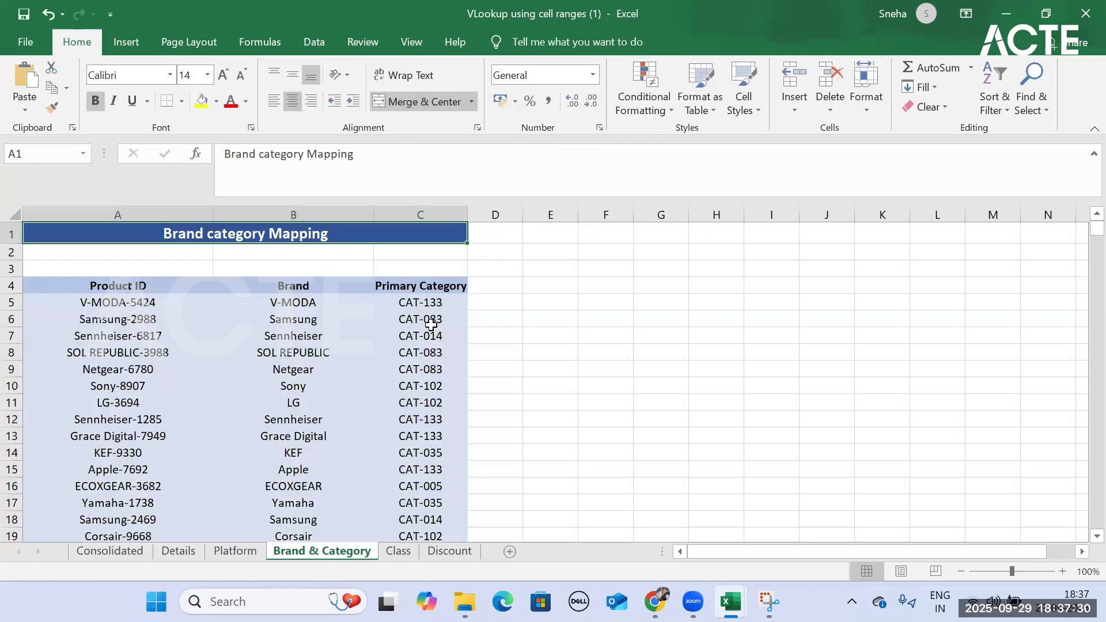
pyautogui.click(253, 555)
pyautogui.click(176, 552)
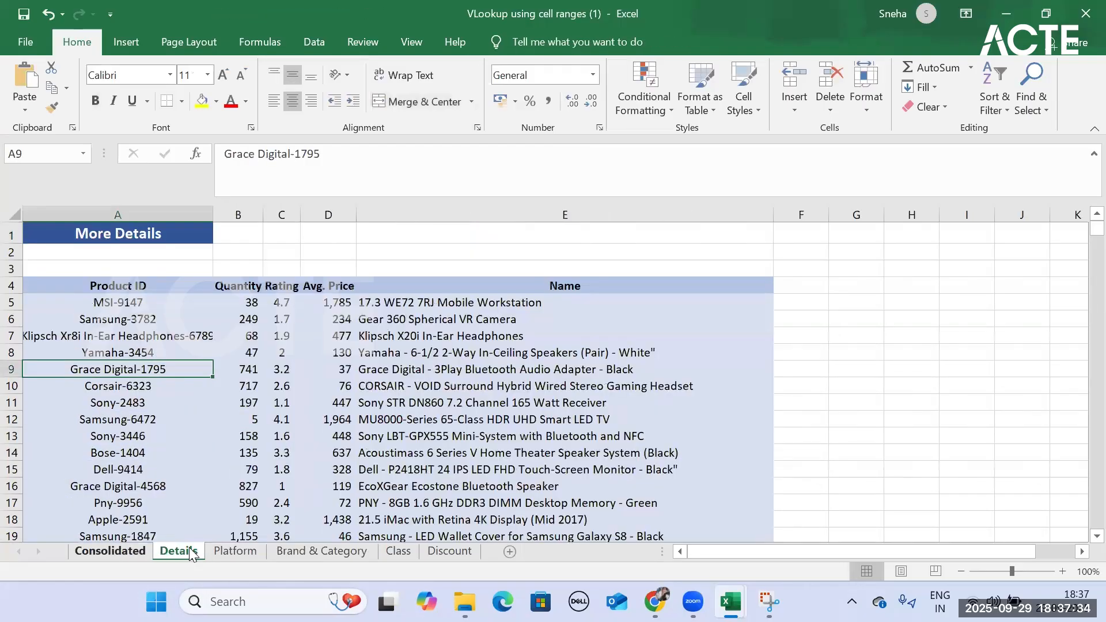
pyautogui.click(331, 552)
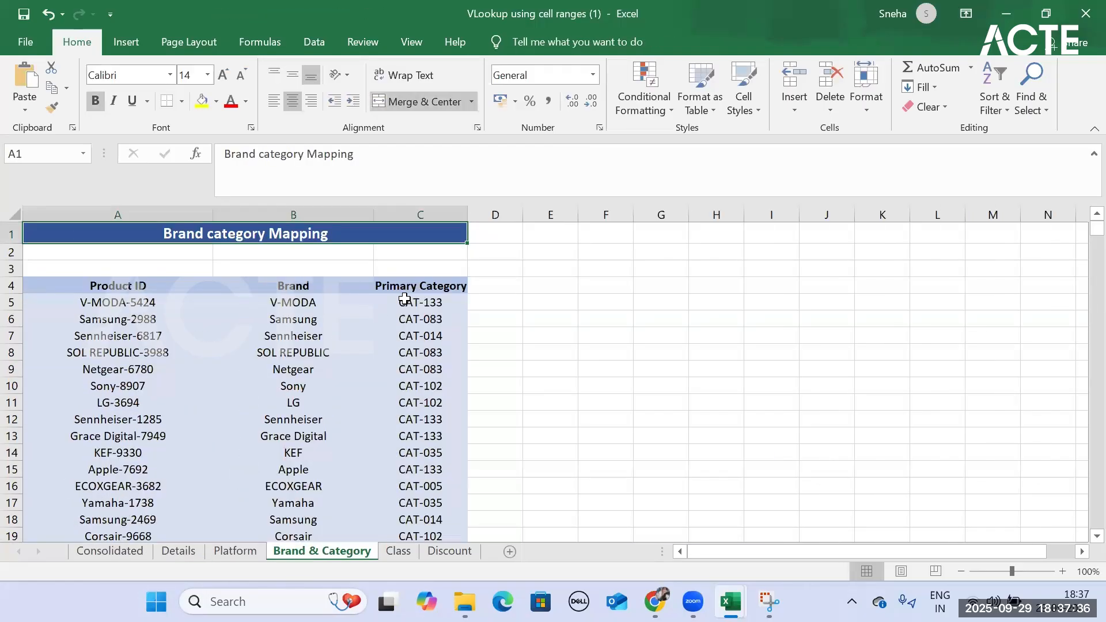
pyautogui.click(120, 553)
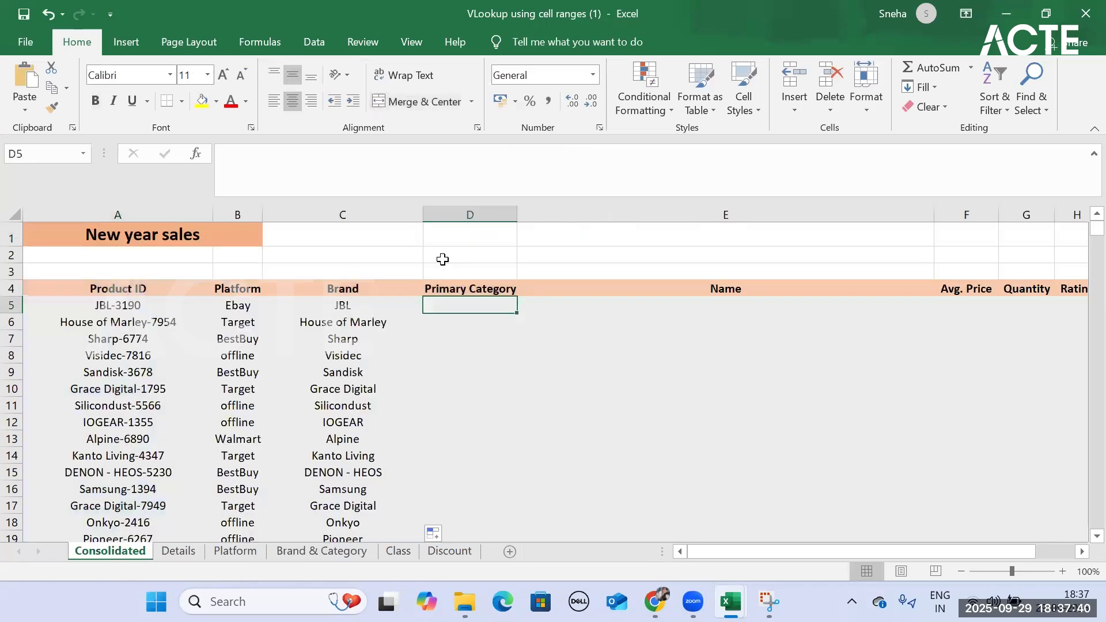
pyautogui.write('=v')
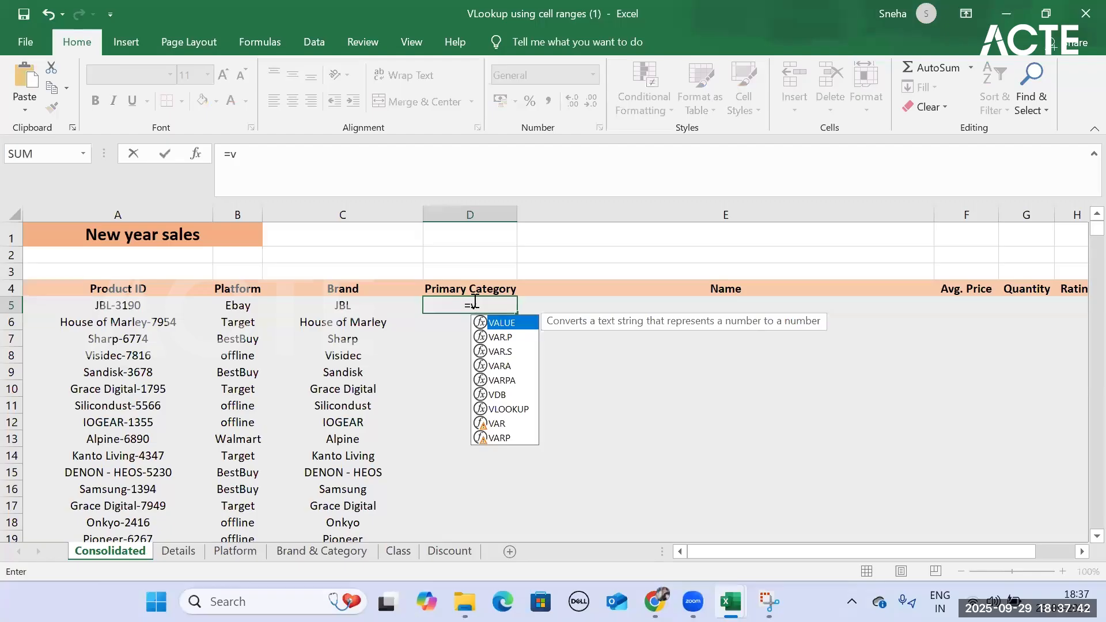
pyautogui.write('l')
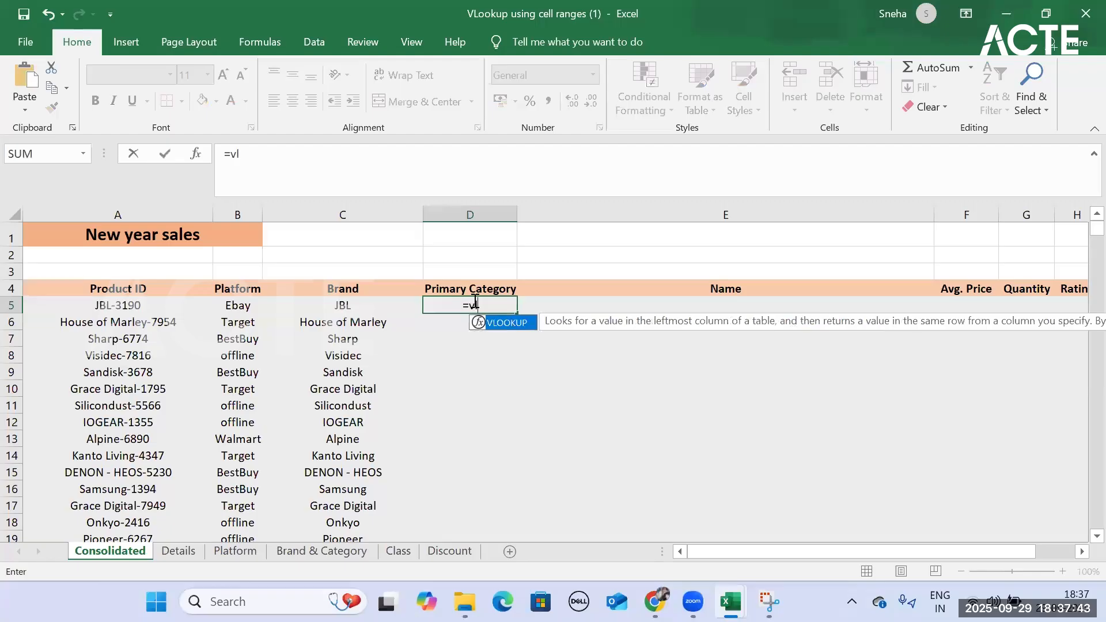
pyautogui.doubleClick(499, 323)
pyautogui.click(134, 304)
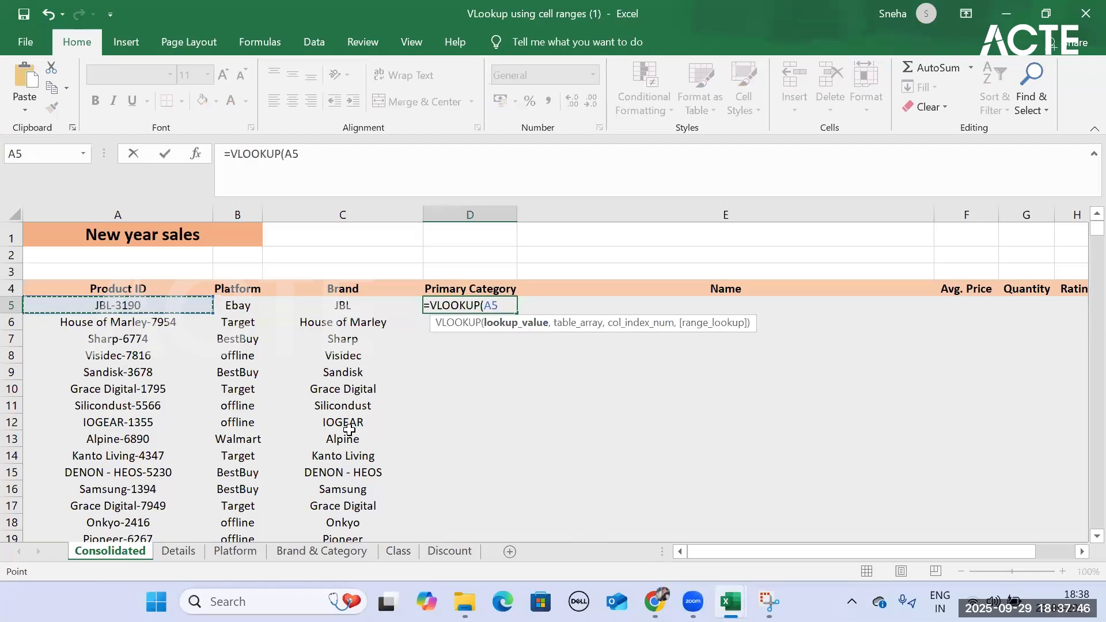
pyautogui.write(',')
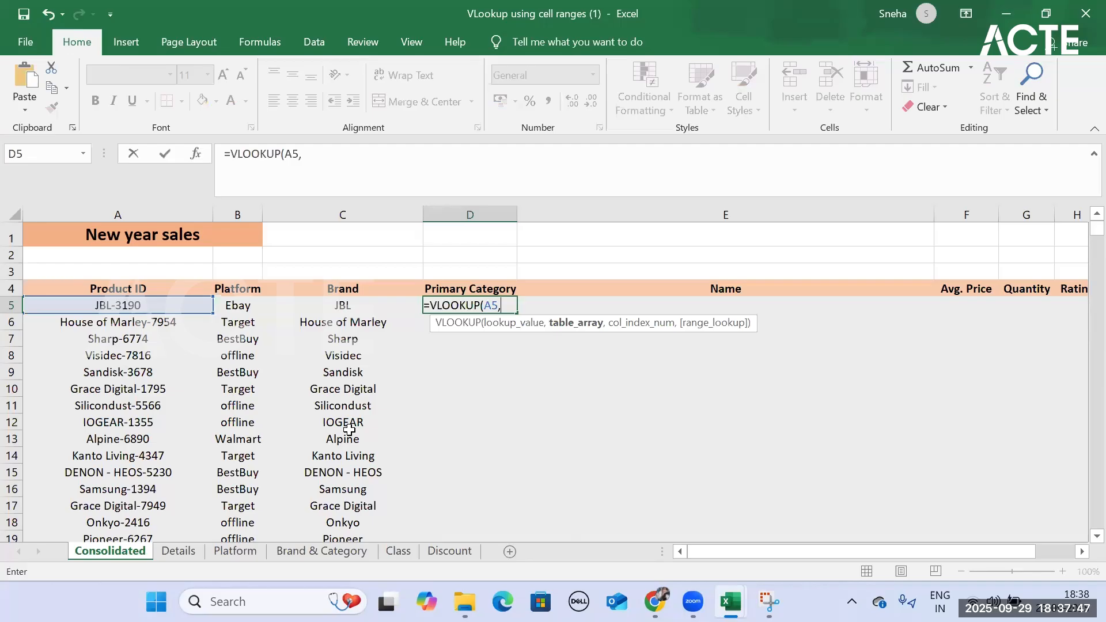
# Step: Use A4:C445 on the Brand & Category sheet as the Primary Category lookup's table array, locked with absolute references
pyautogui.click(289, 549)
pyautogui.moveTo(64, 281); pyautogui.dragTo(413, 302)
pyautogui.hotkey('ctrl', 'shift', 'Down')
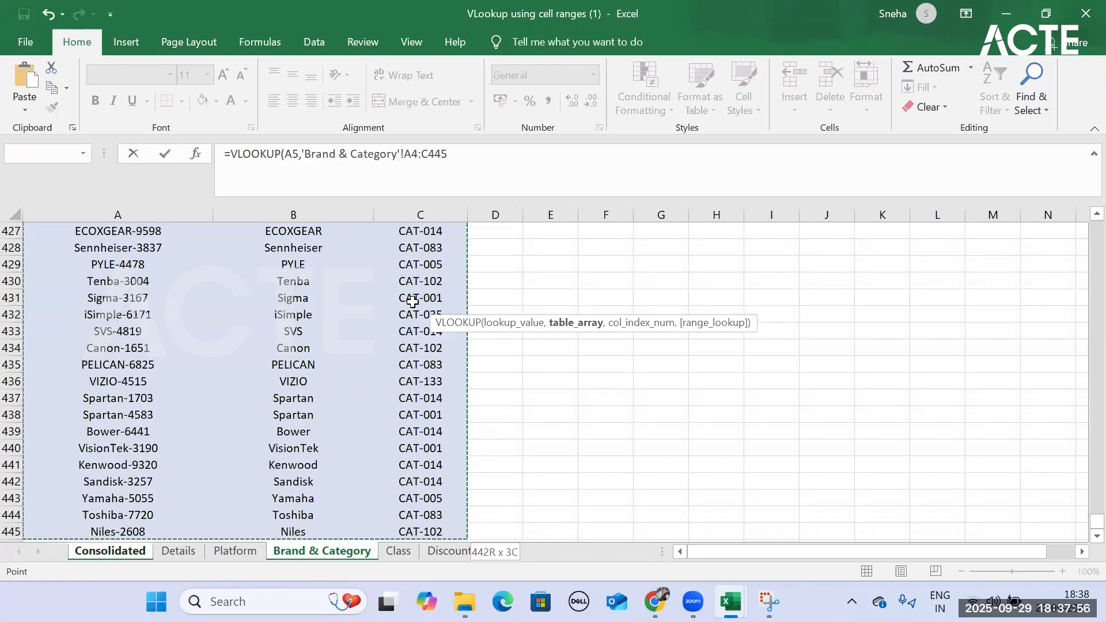
pyautogui.press('F4')
# Step: Finish the Primary Category formula in D5 with column index 3 and exact match (FALSE)
pyautogui.write(',3,')
pyautogui.press('Down')
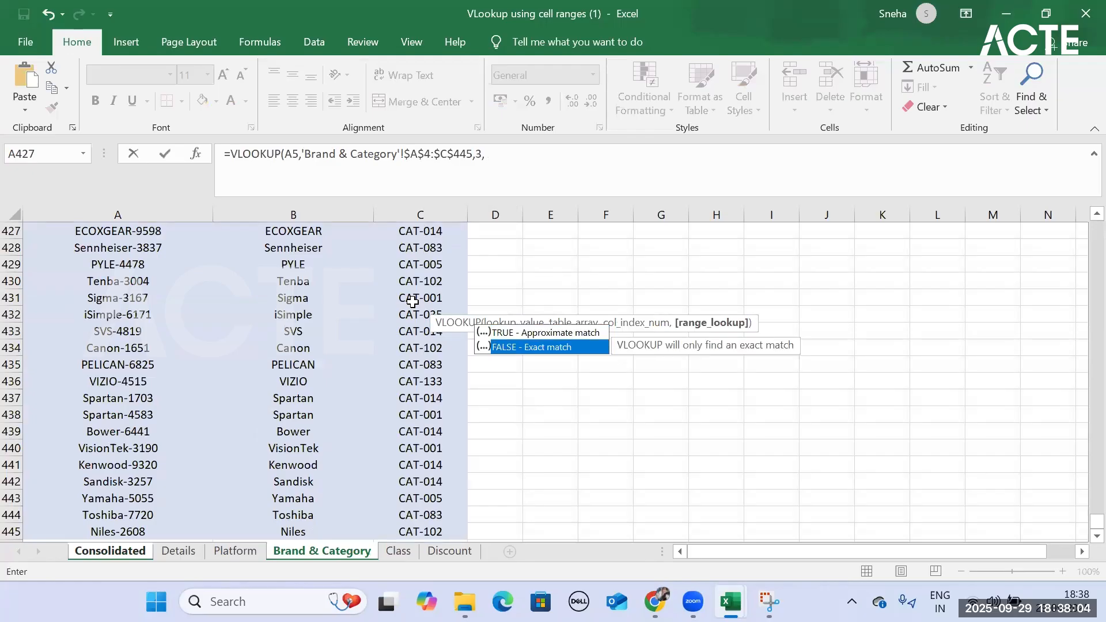
pyautogui.press('Tab')
pyautogui.write(')')
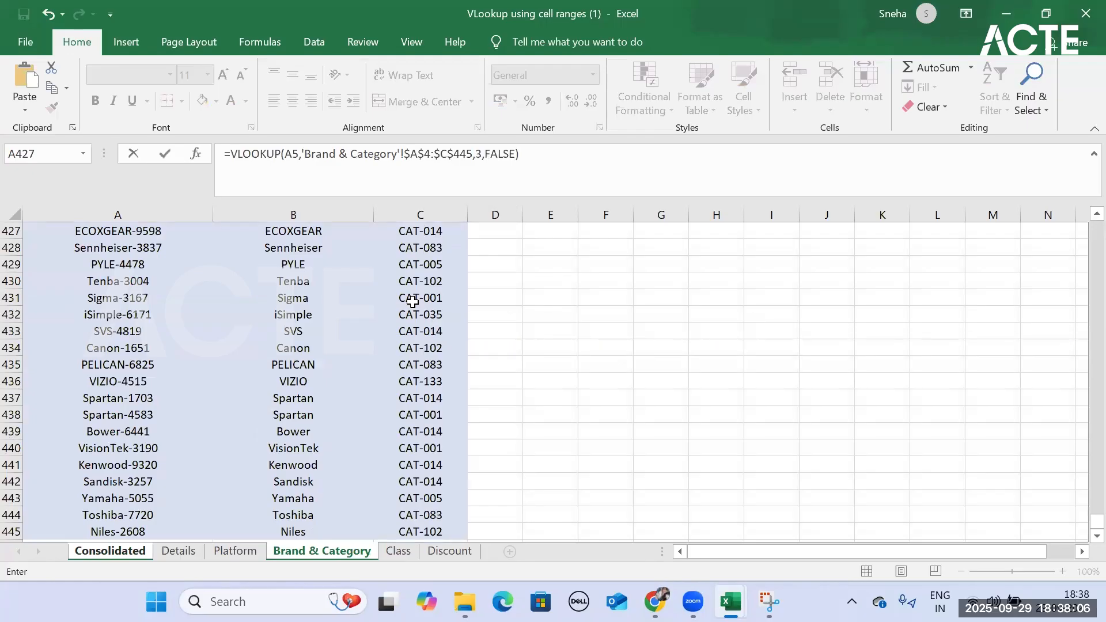
pyautogui.press('Return')
pyautogui.click(470, 307)
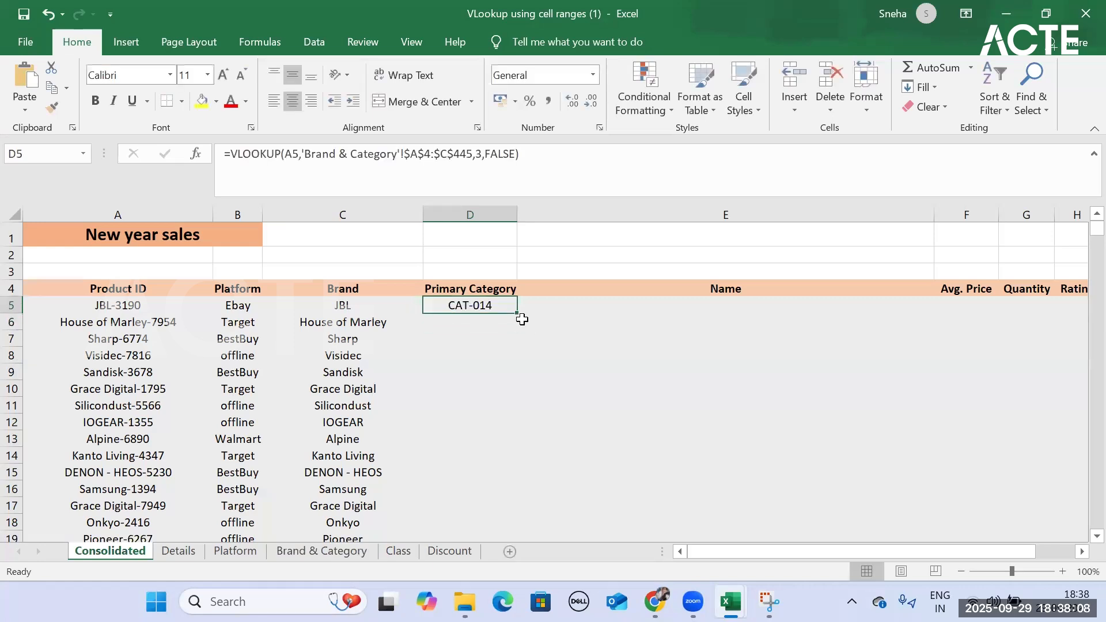
# Step: Fill the D5 lookup formula down the whole Primary Category column
pyautogui.doubleClick(519, 318)
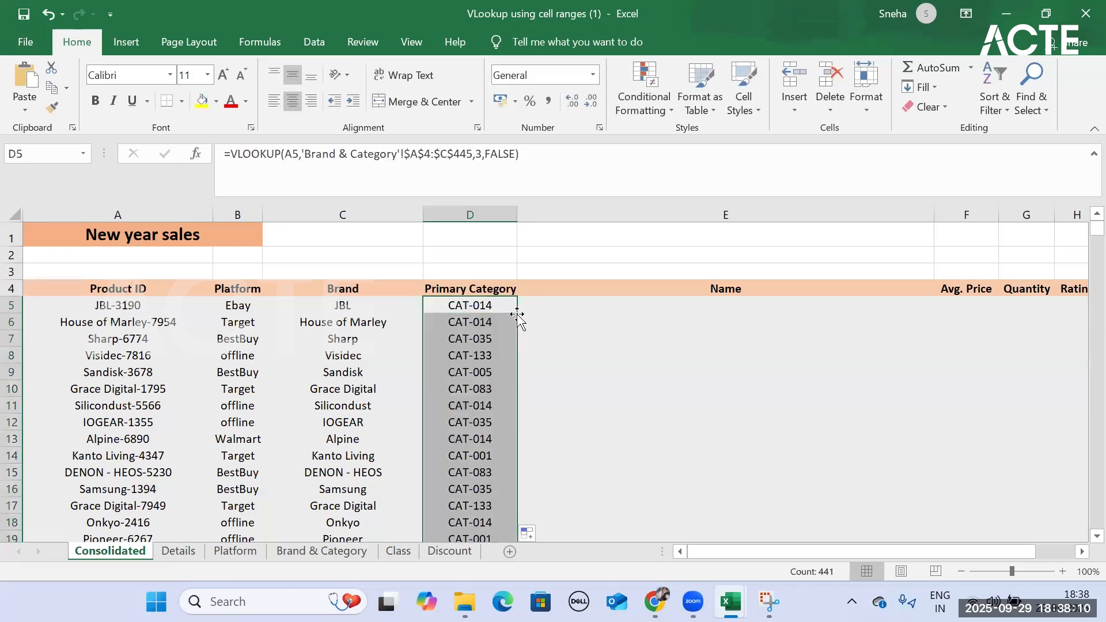
pyautogui.scroll(-10, 484, 321)
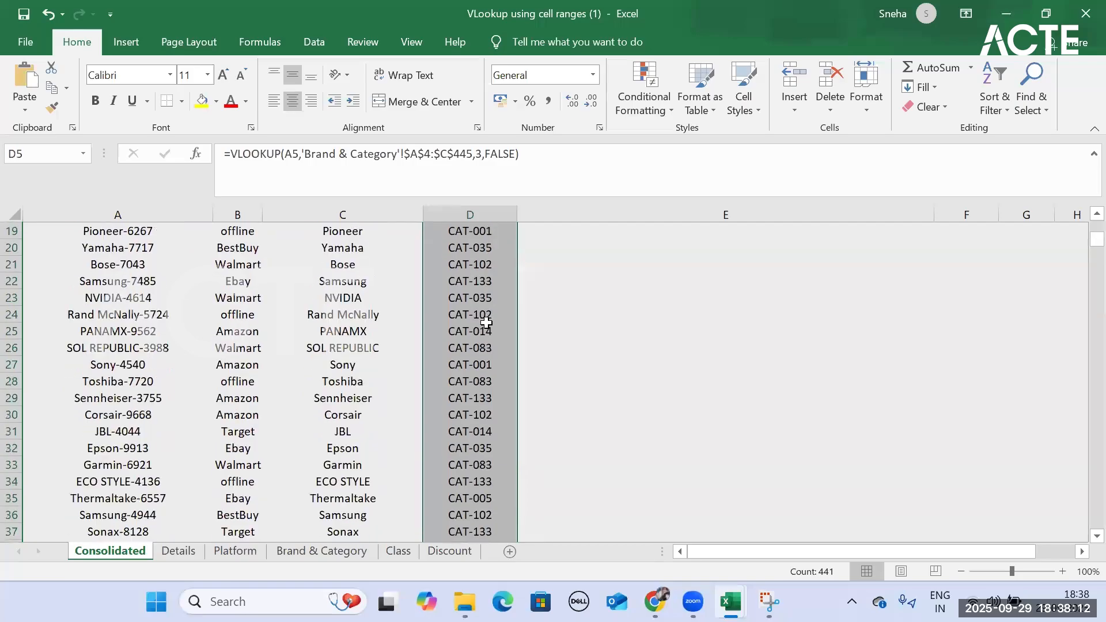
pyautogui.scroll(-20, 485, 322)
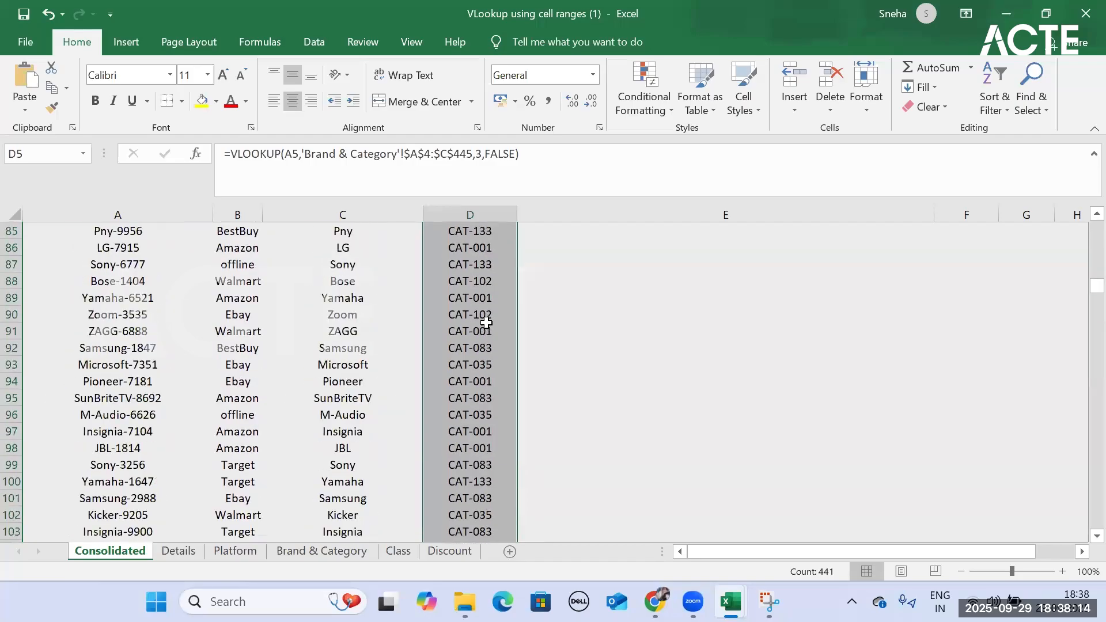
pyautogui.scroll(20, 486, 324)
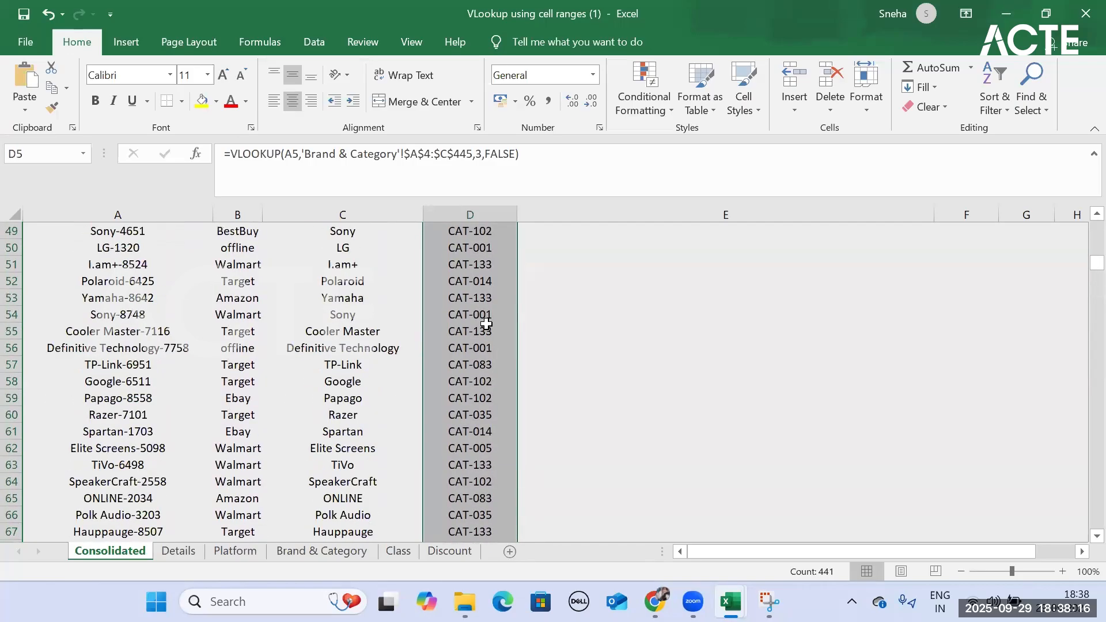
pyautogui.scroll(6, 486, 324)
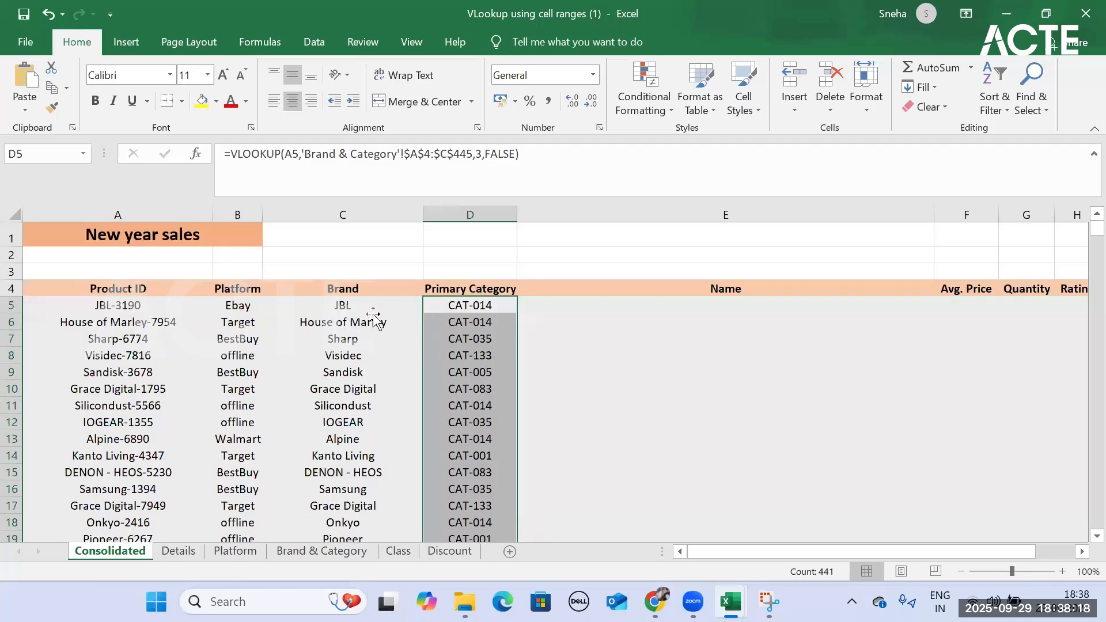
# Step: Review the Brand formula in C5 and check the filled Brand and Primary Category values down the sheet
pyautogui.click(374, 316)
pyautogui.click(380, 300)
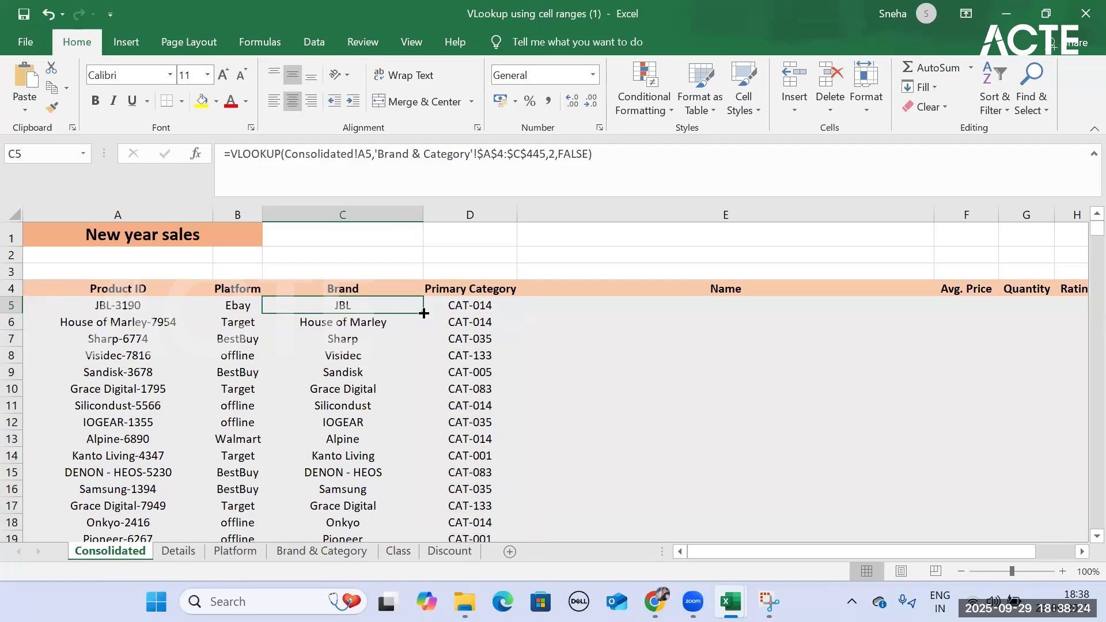
pyautogui.scroll(-20, 406, 351)
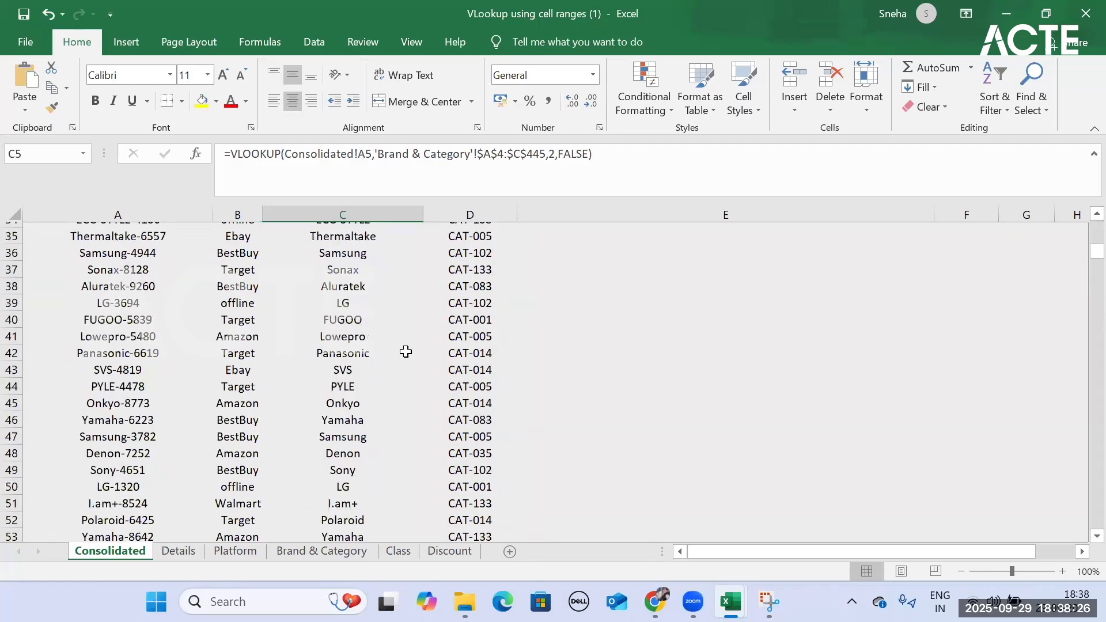
pyautogui.scroll(-20, 407, 351)
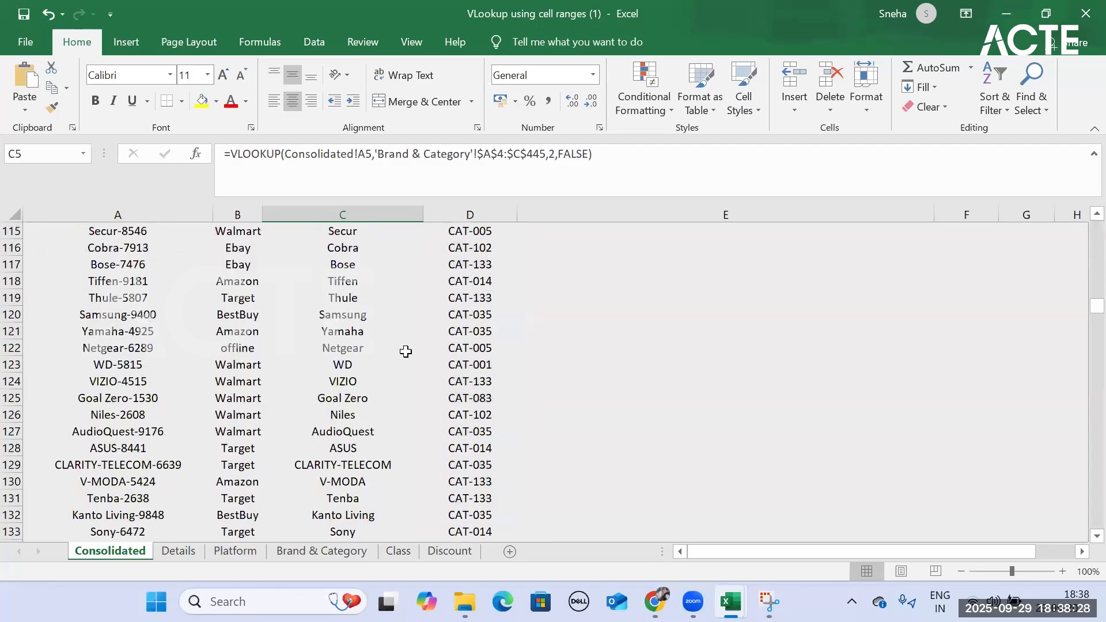
pyautogui.scroll(-20, 407, 351)
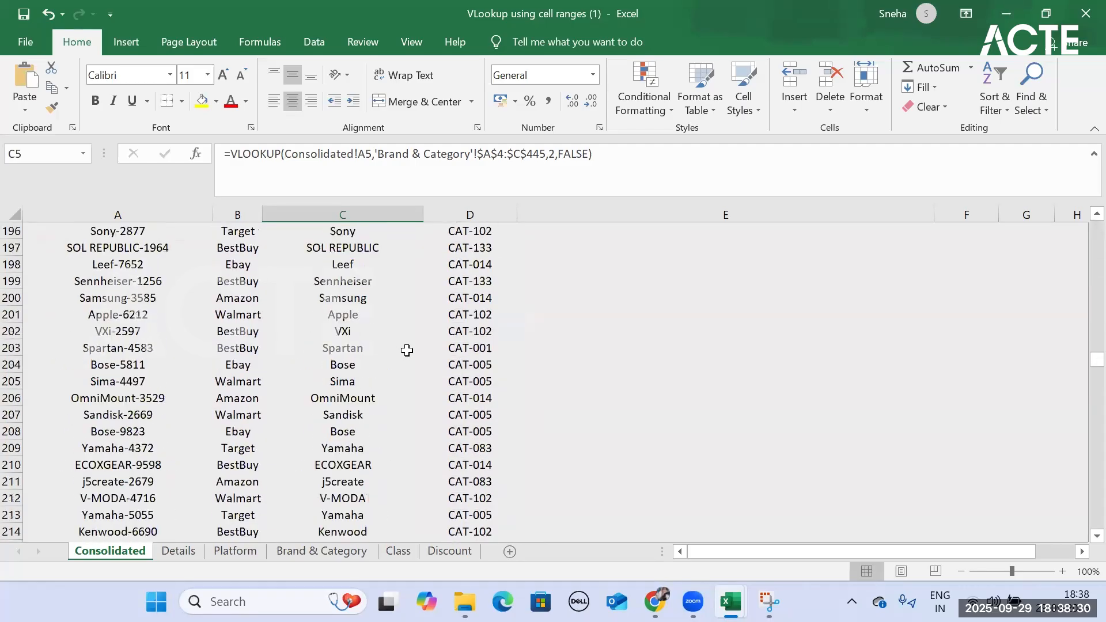
pyautogui.scroll(-20, 407, 350)
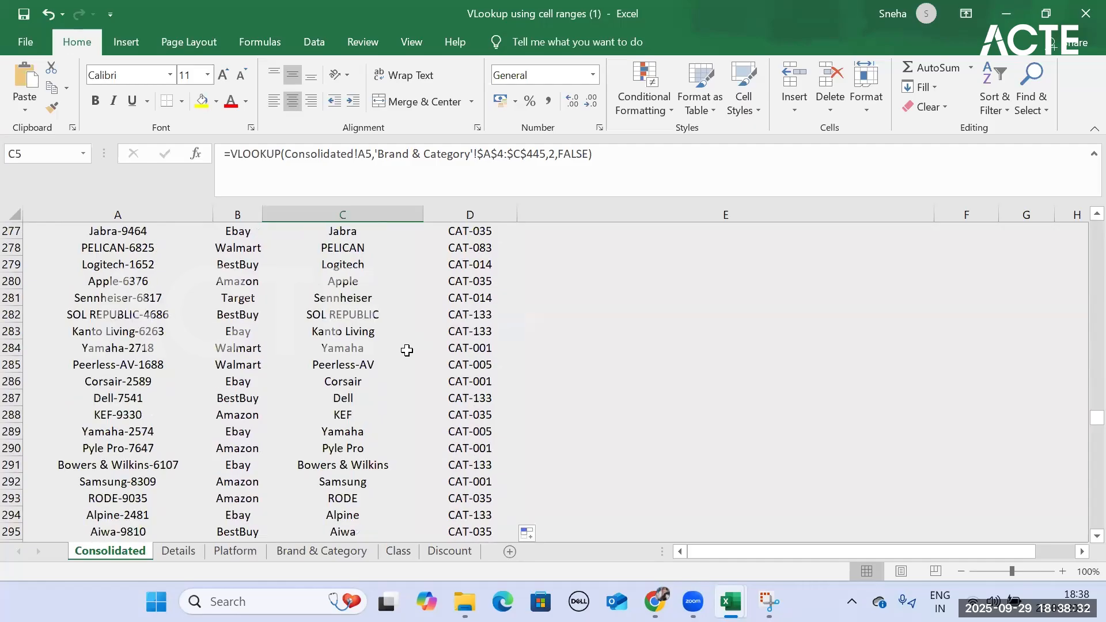
pyautogui.scroll(-20, 407, 351)
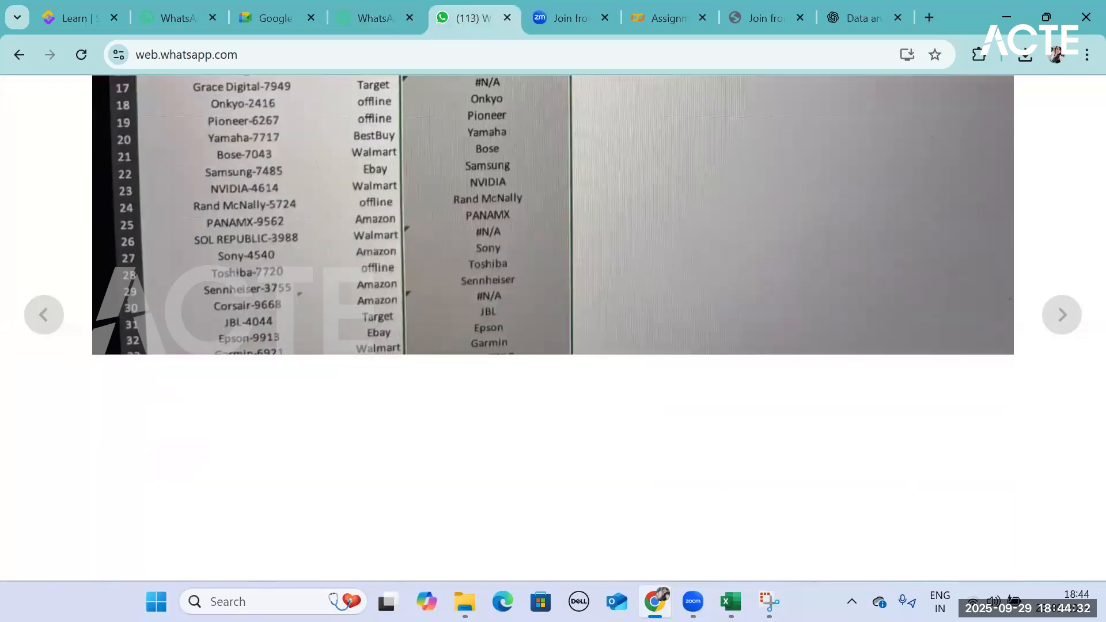
# Step: Switch to the VLookup workbook in Excel and examine the locked table array $A$4:$C$445 in C5's Brand formula
pyautogui.moveTo(731, 602)
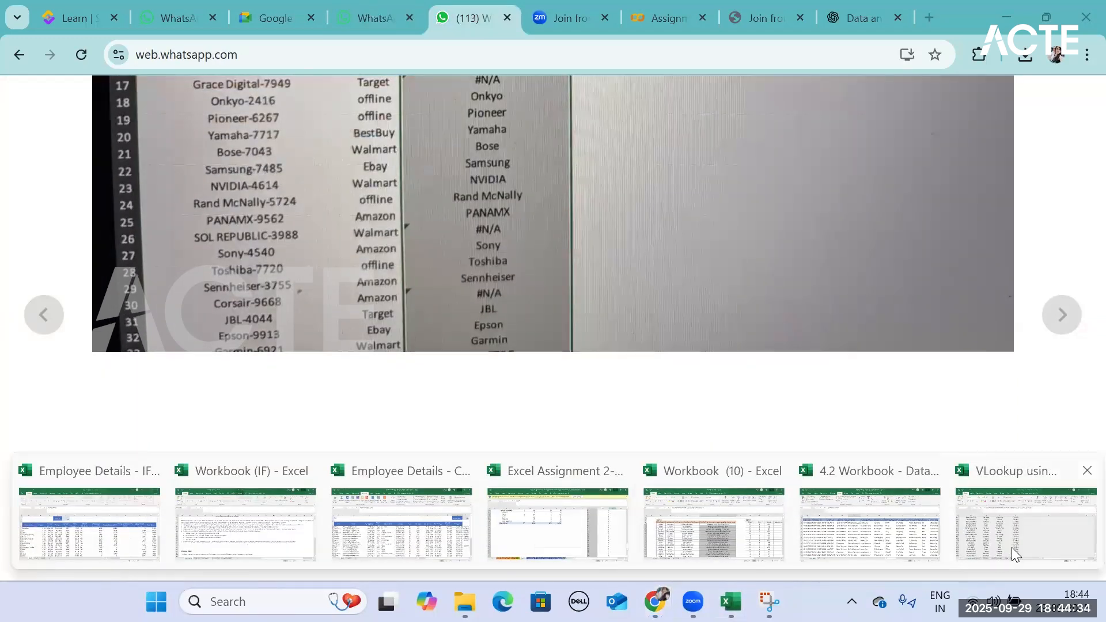
pyautogui.click(1013, 554)
pyautogui.scroll(6, 346, 271)
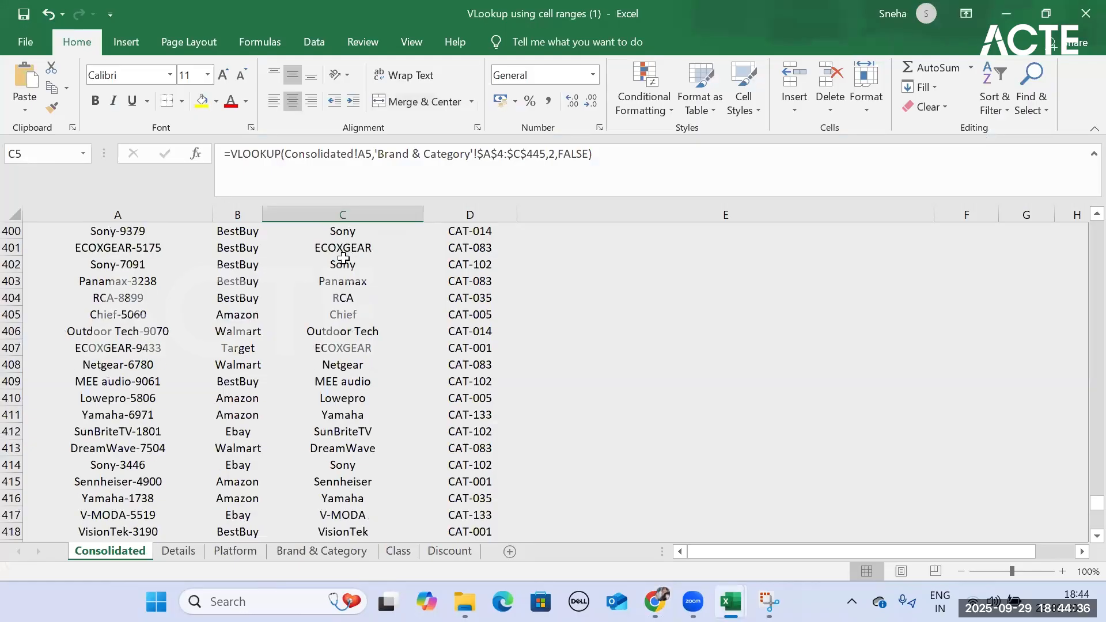
pyautogui.click(475, 154)
pyautogui.moveTo(479, 152); pyautogui.dragTo(545, 150)
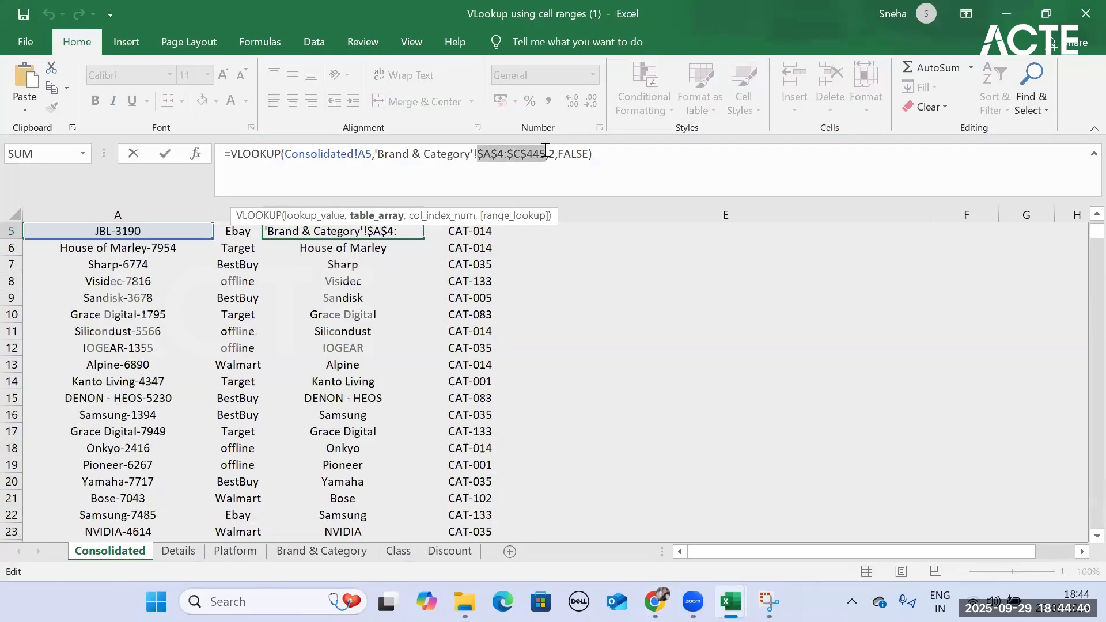
pyautogui.scroll(2, 562, 246)
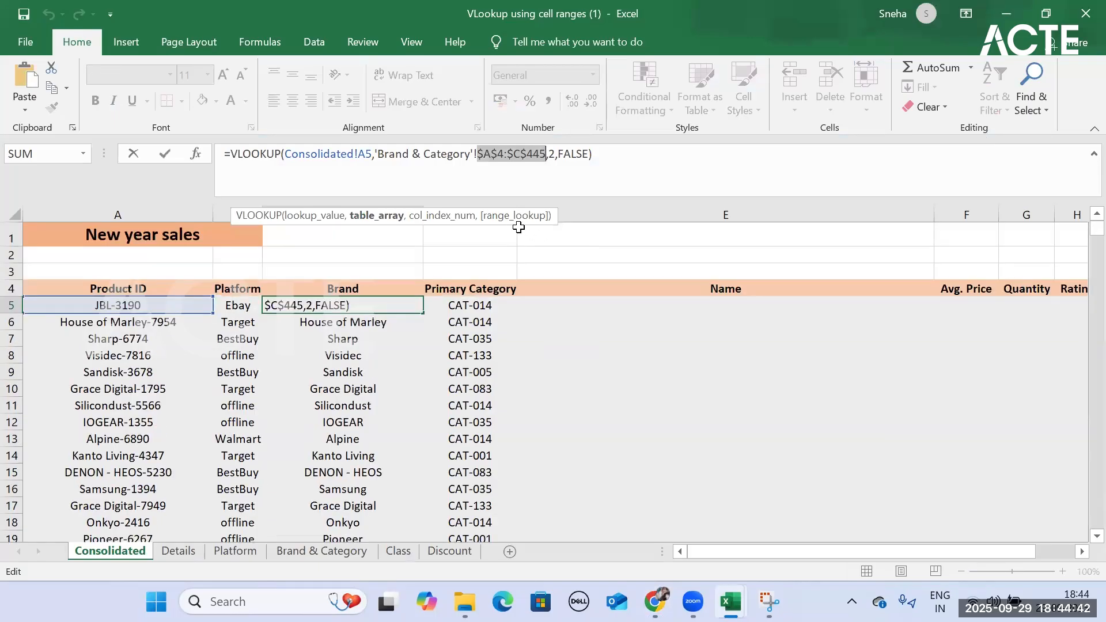
pyautogui.click(616, 158)
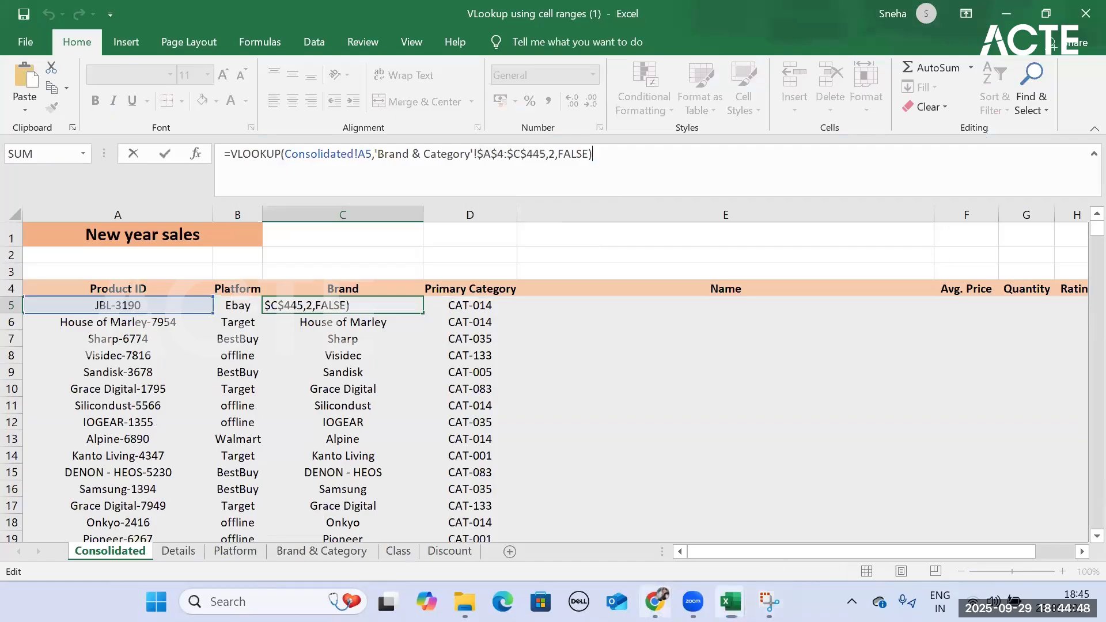
# Step: Look at the spreadsheet photo in WhatsApp Web and return to the VLookup workbook in Excel
pyautogui.click(655, 601)
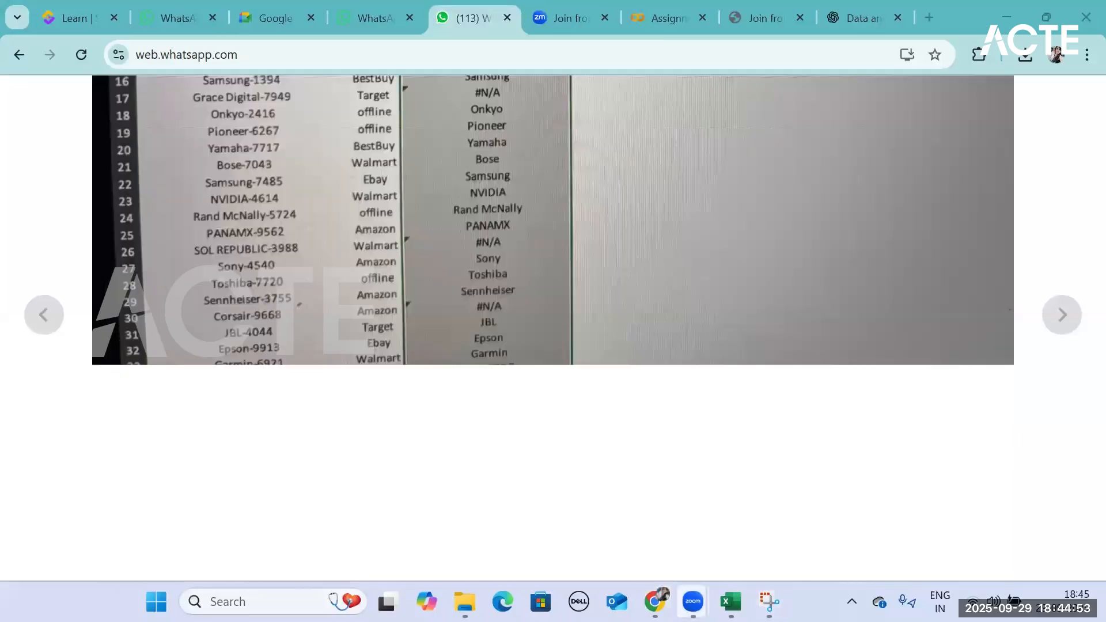
pyautogui.moveTo(693, 601)
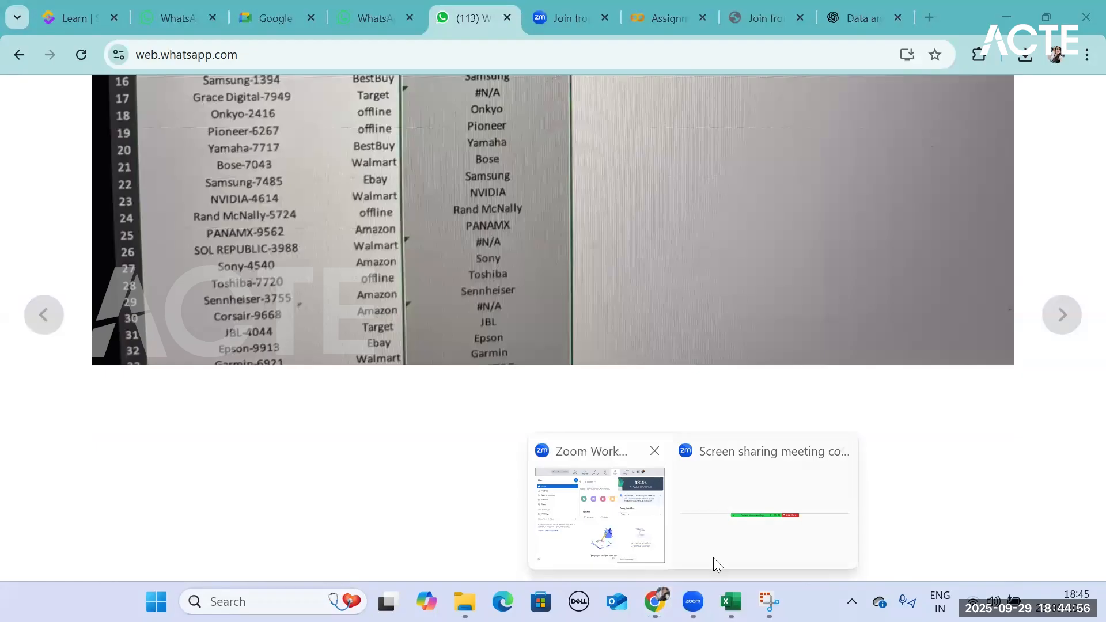
pyautogui.moveTo(730, 601)
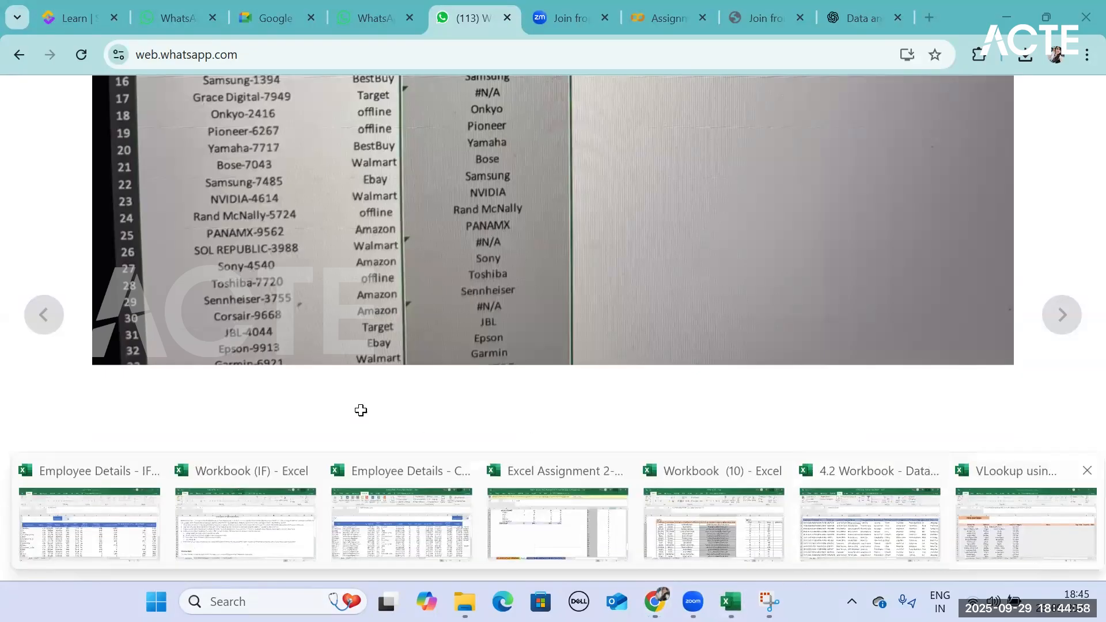
pyautogui.click(1035, 548)
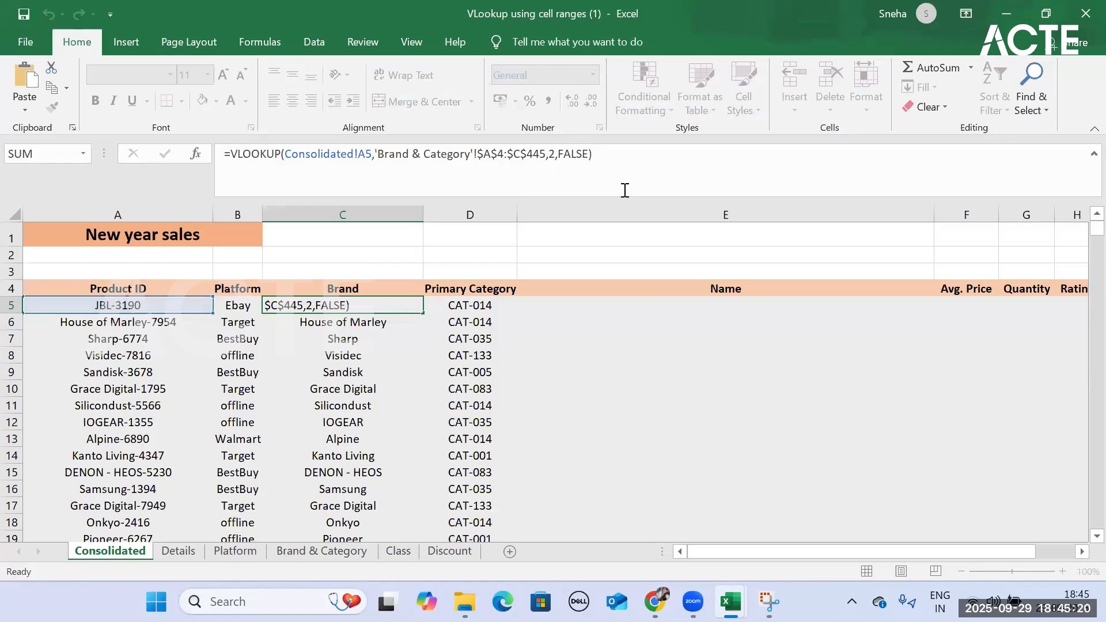
# Step: Accept the Brand formula in C5 as it is and fill it down the Brand column again
pyautogui.press('Return')
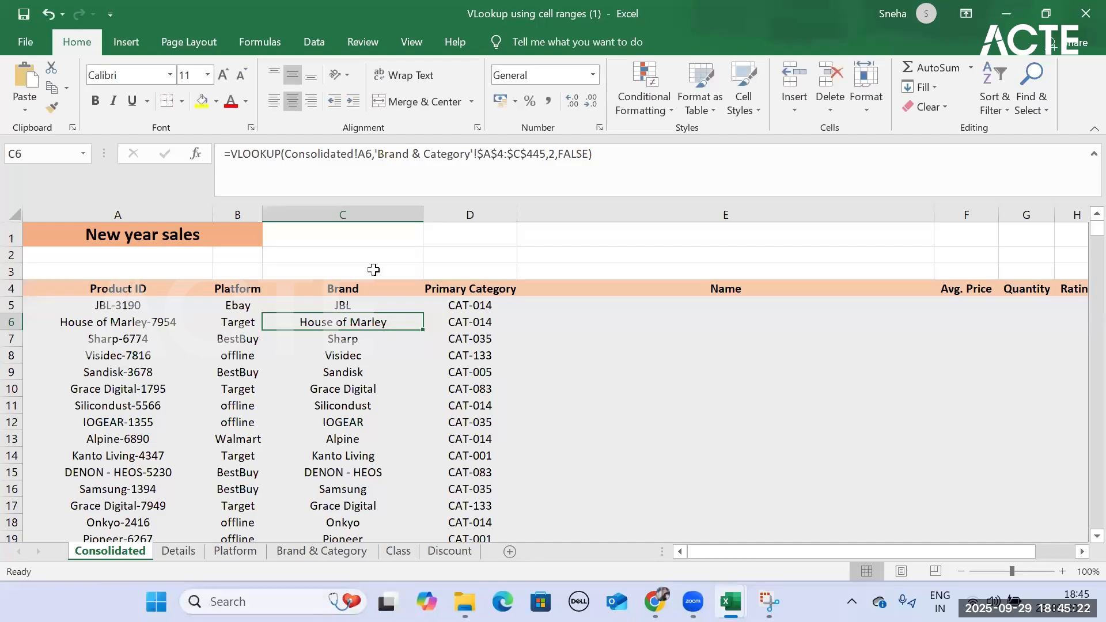
pyautogui.click(363, 301)
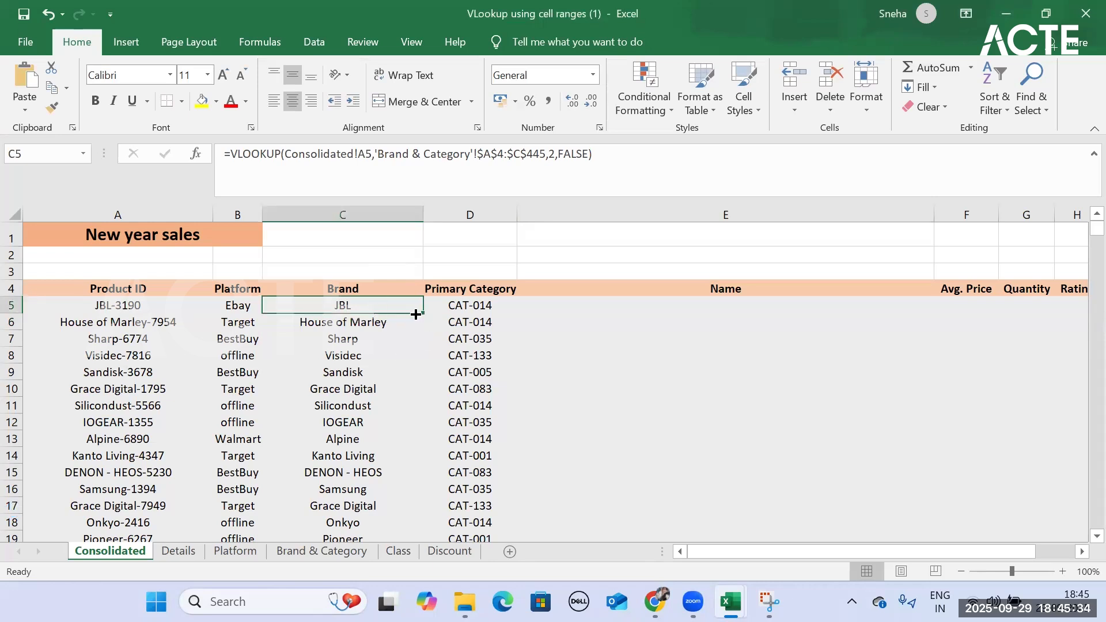
pyautogui.doubleClick(421, 311)
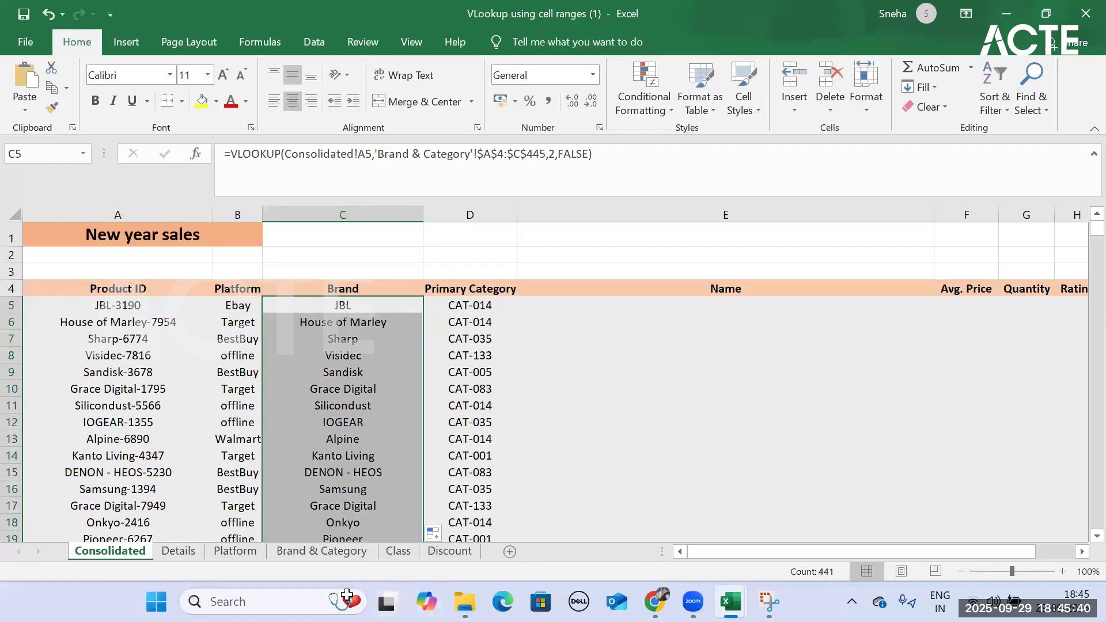
# Step: Change the table array in C5's Brand formula to the relative references A4:C445 on the Brand & Category sheet
pyautogui.click(371, 304)
pyautogui.click(499, 153)
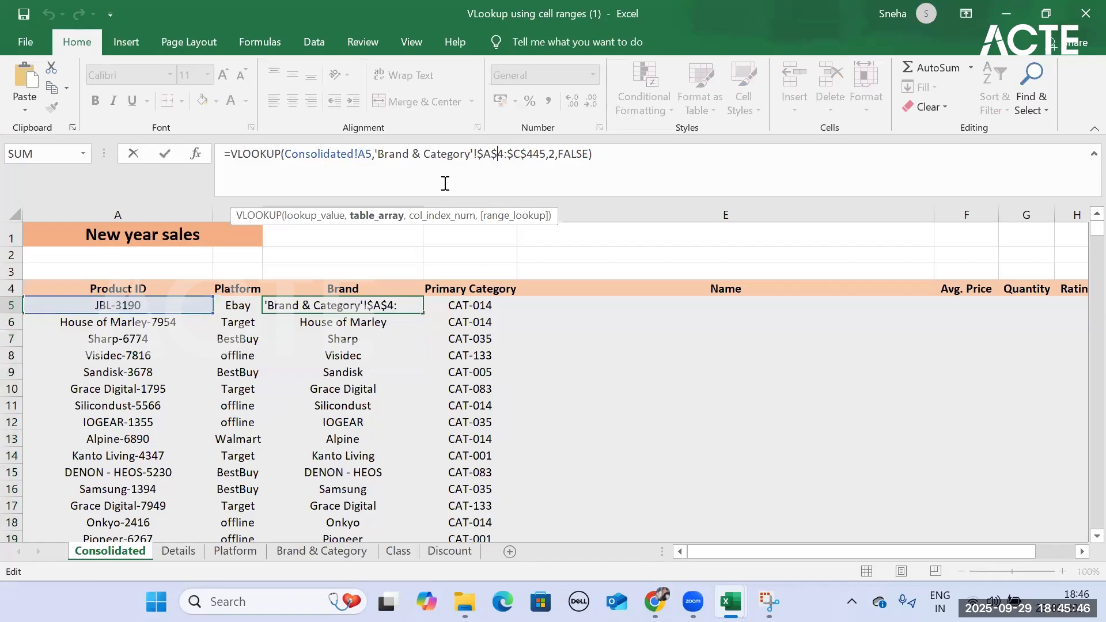
pyautogui.press('F4')
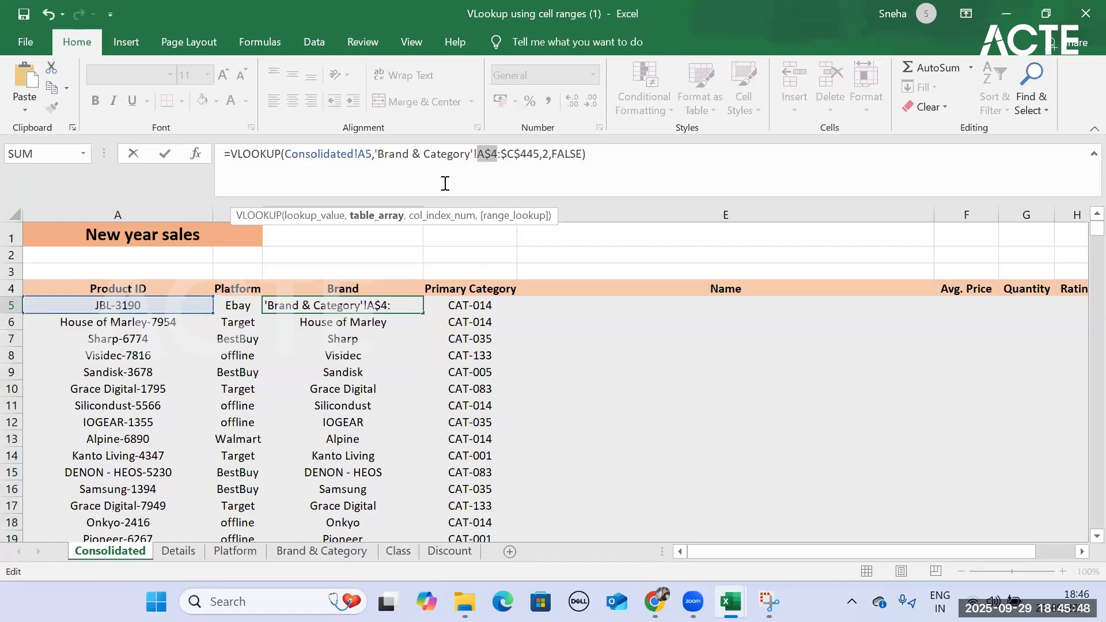
pyautogui.press('F4')
pyautogui.press('F4')
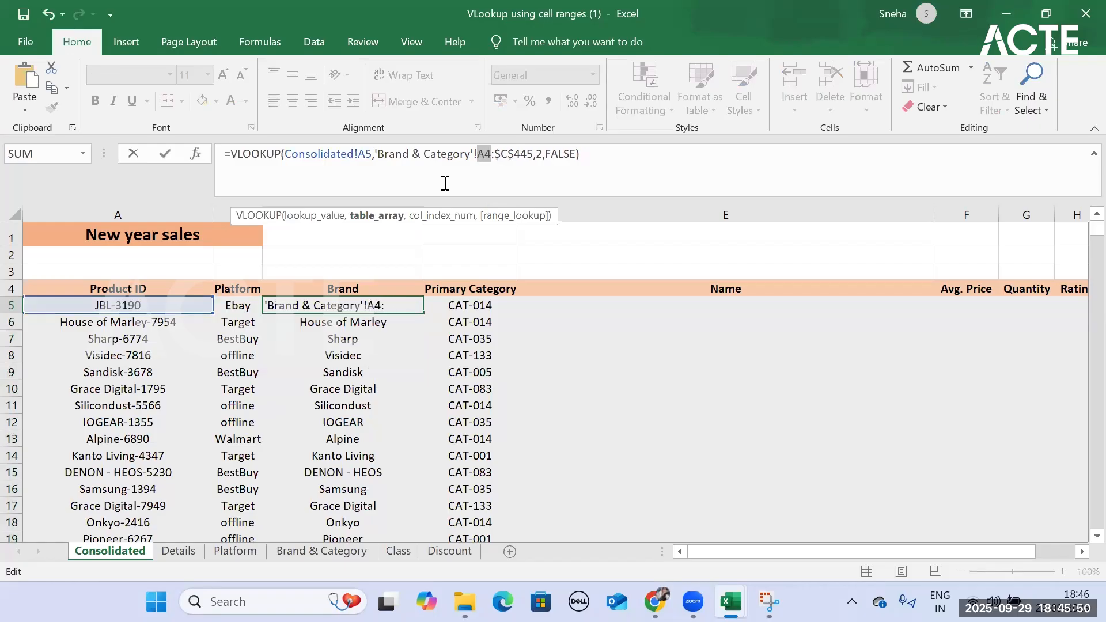
pyautogui.press('Right')
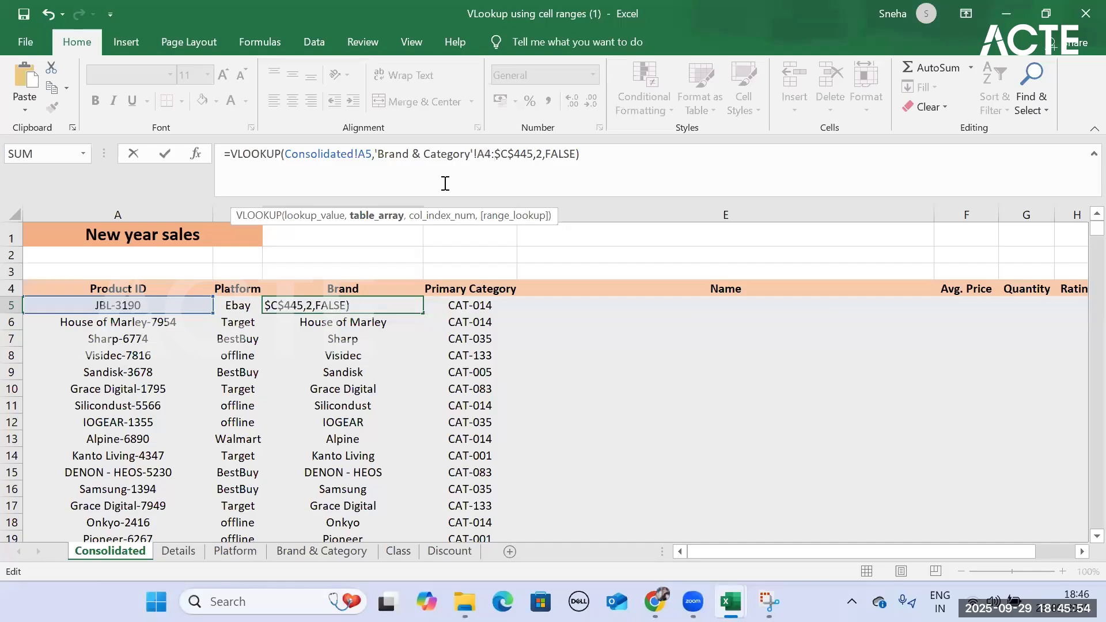
pyautogui.press('F4')
pyautogui.press('F4')
pyautogui.press('F4')
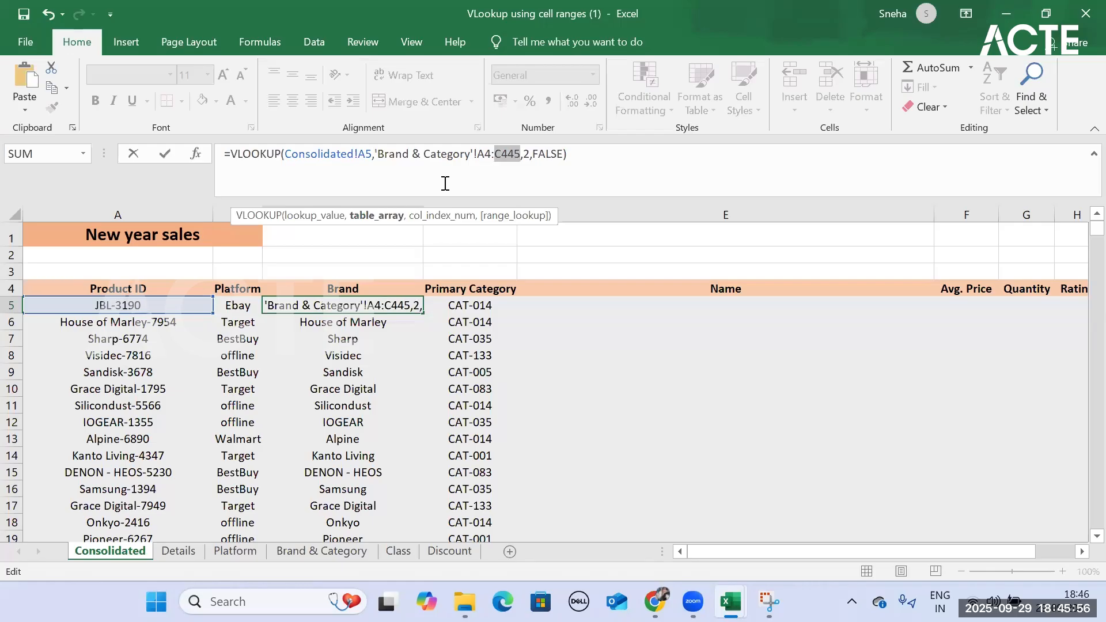
pyautogui.press('Return')
# Step: Fill the unlocked C5 formula down the Brand column and compare the table array references in C5, C6 and C7
pyautogui.click(337, 304)
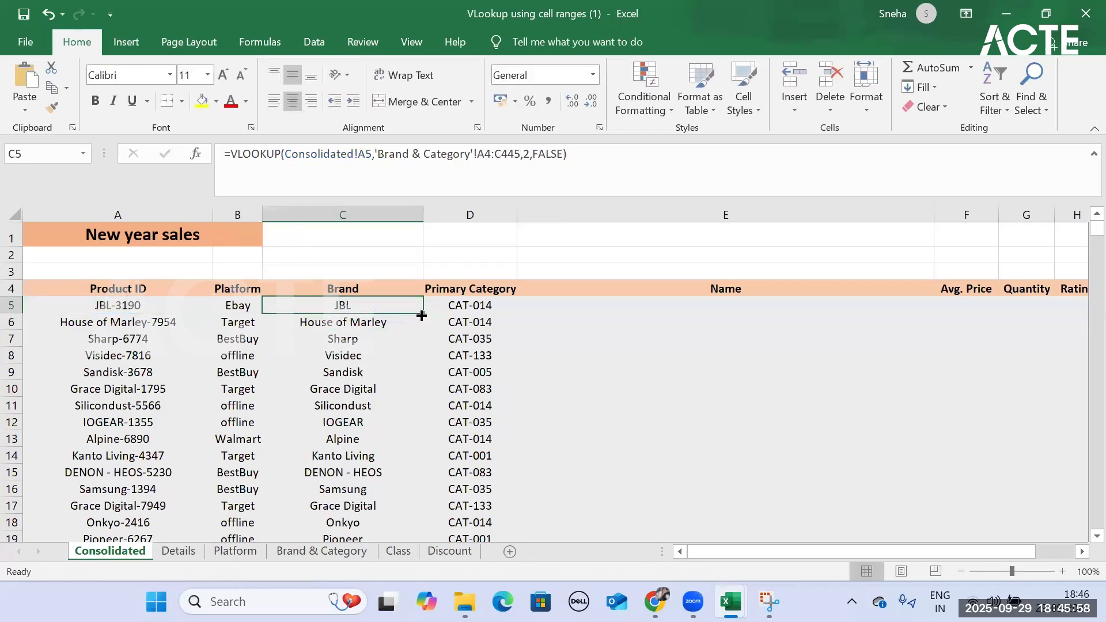
pyautogui.doubleClick(422, 315)
pyautogui.click(378, 320)
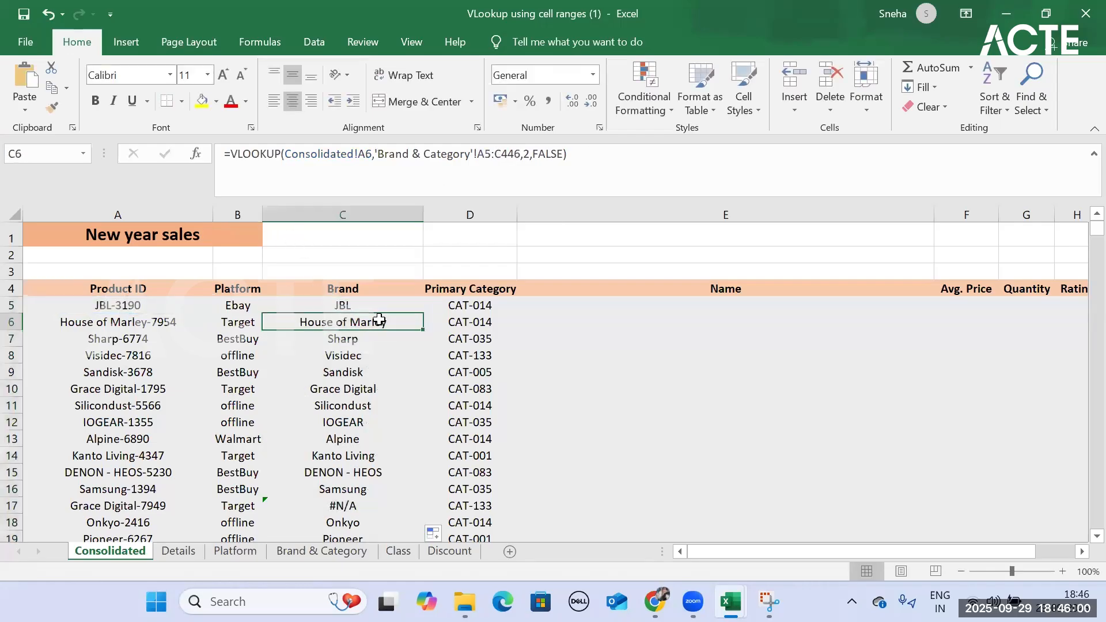
pyautogui.click(386, 302)
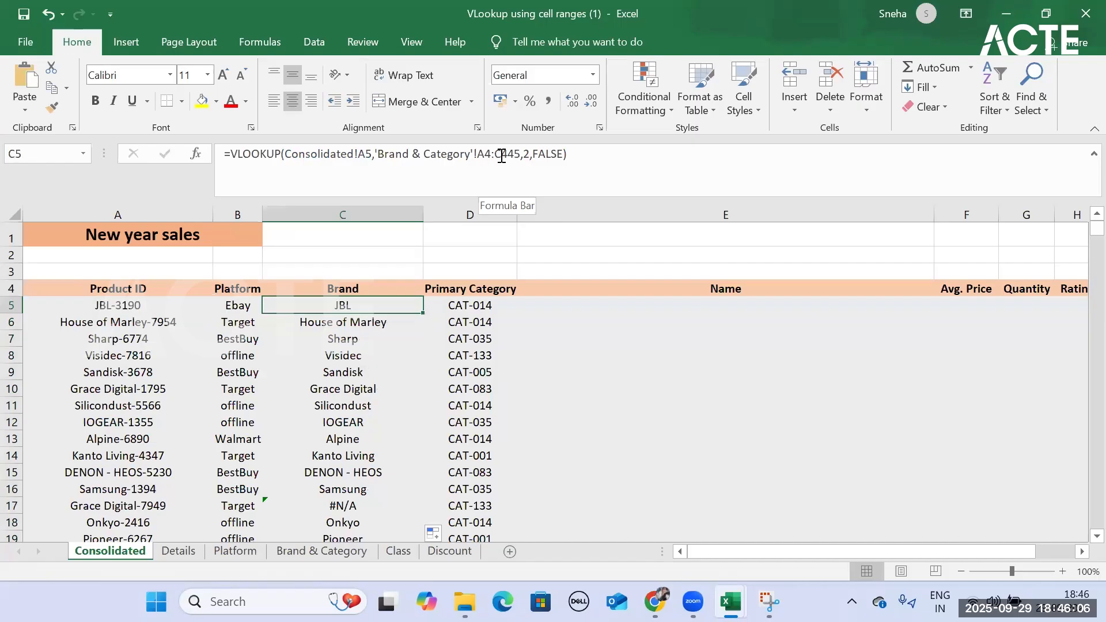
pyautogui.click(356, 339)
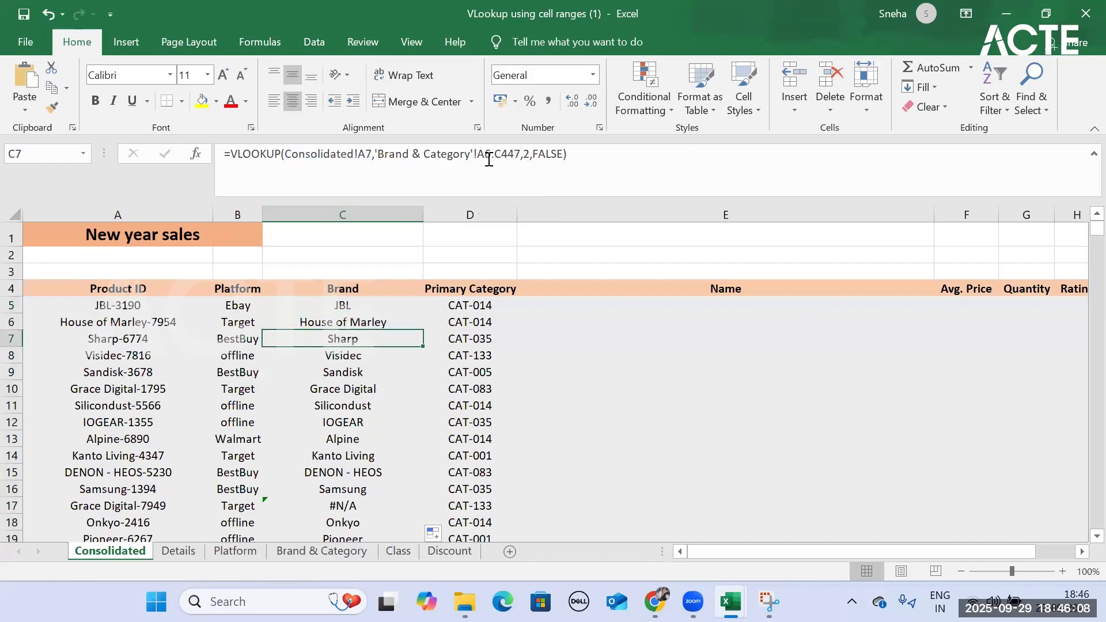
pyautogui.click(362, 320)
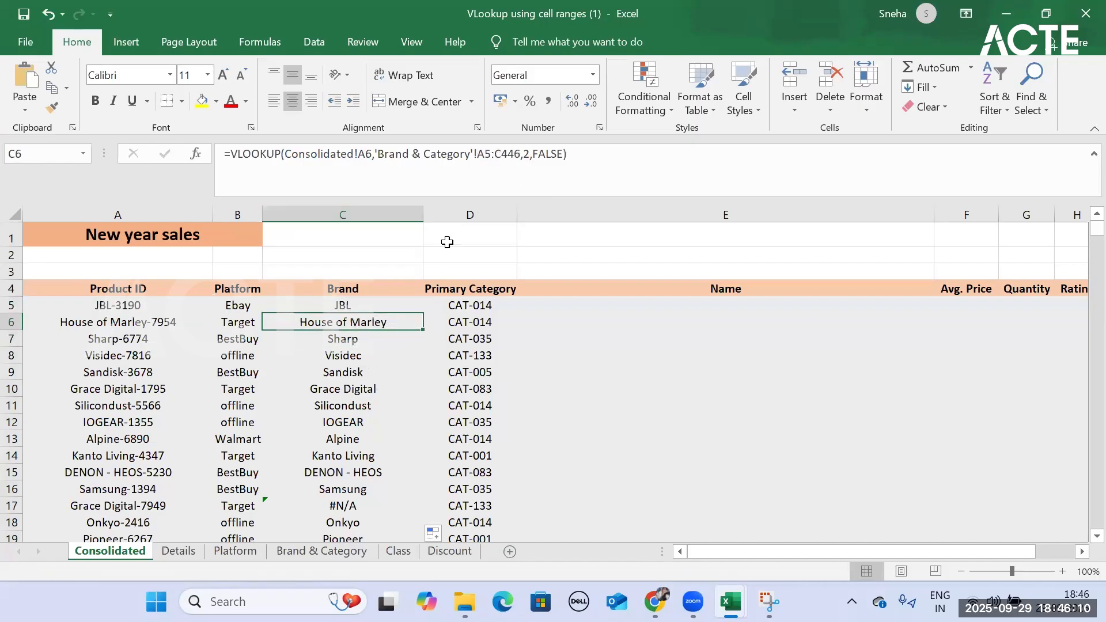
pyautogui.click(369, 308)
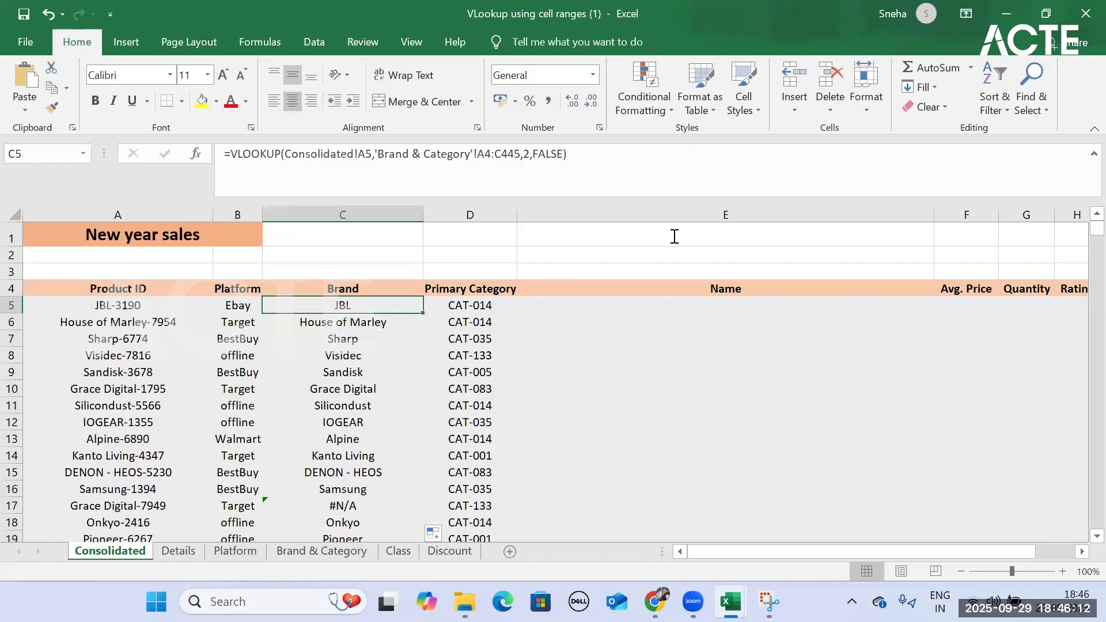
pyautogui.click(486, 151)
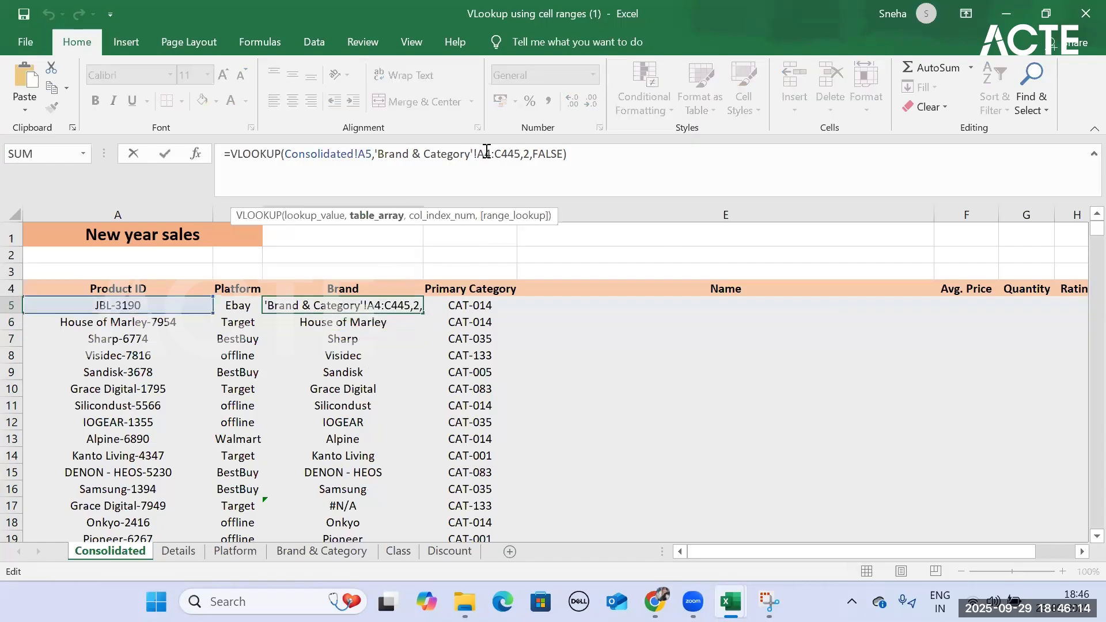
pyautogui.press('Escape')
pyautogui.press('F5')
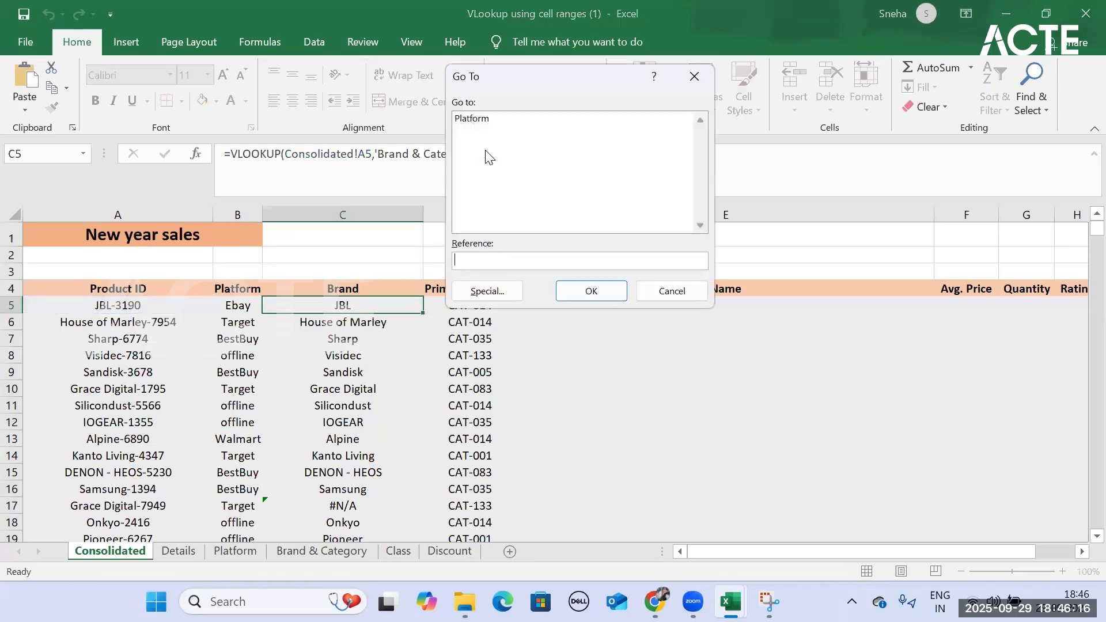
pyautogui.click(694, 75)
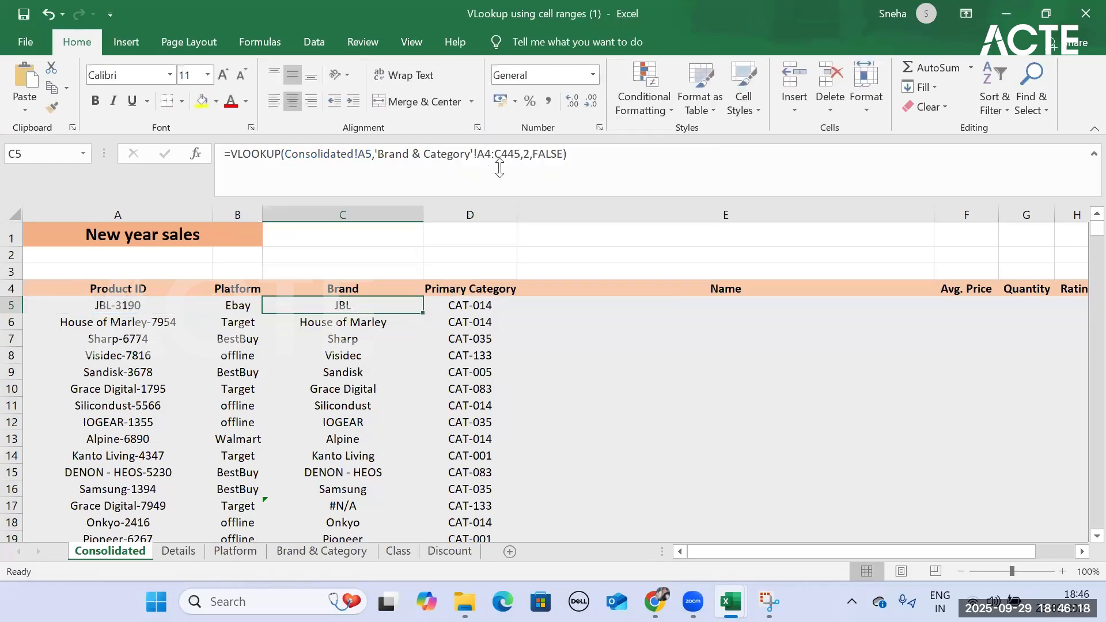
pyautogui.click(492, 154)
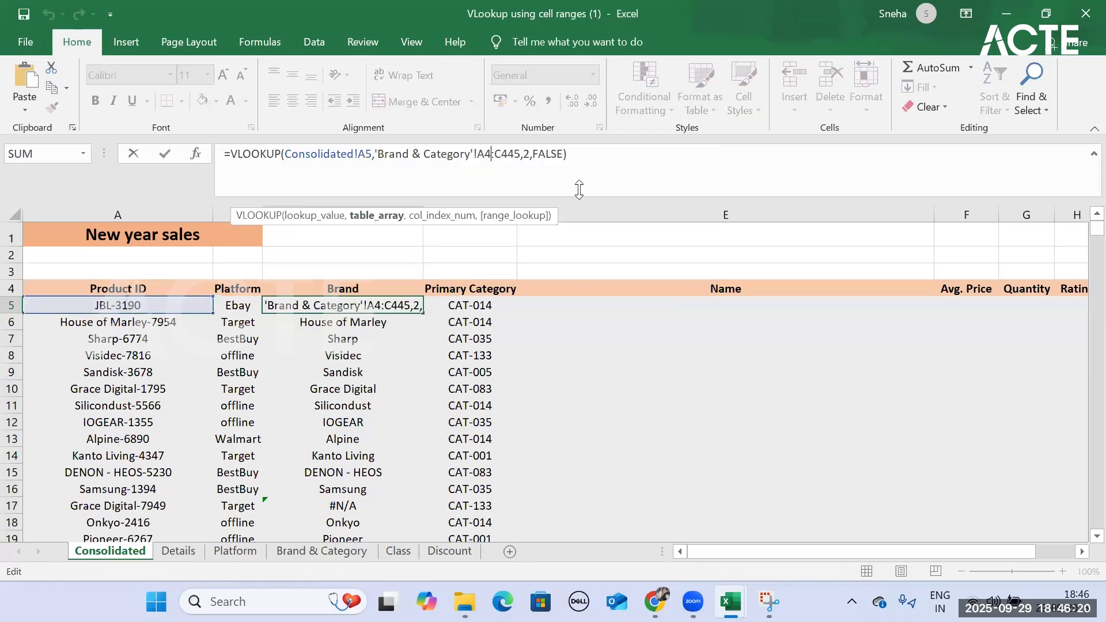
pyautogui.press('Escape')
pyautogui.press('F5')
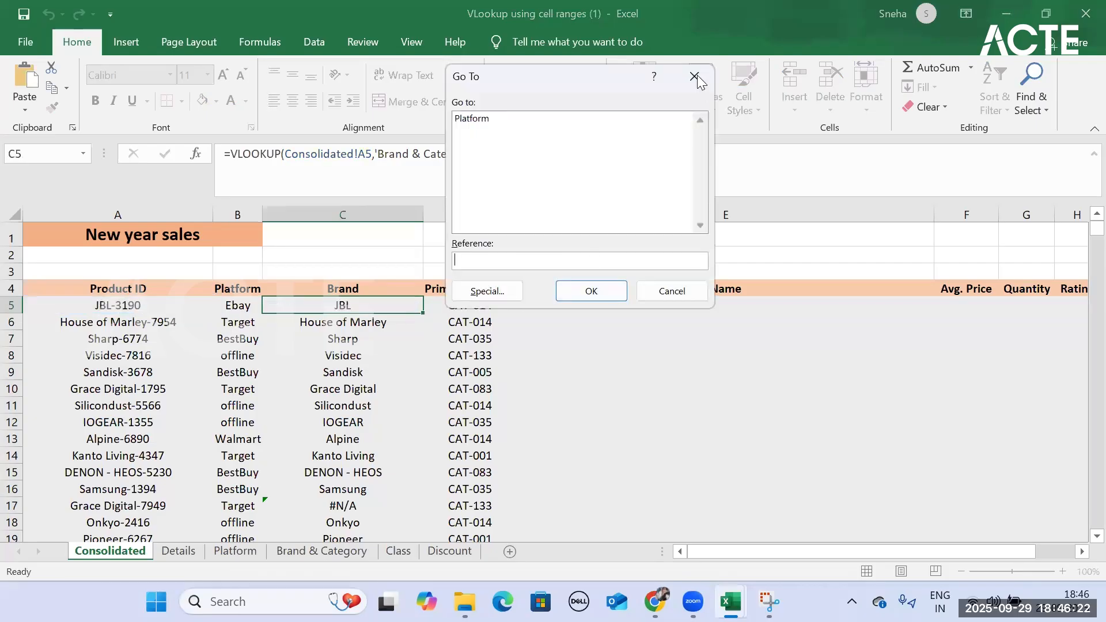
pyautogui.press('Escape')
# Step: Lock the table array in C5's Brand formula as $A$4:$C$445 and fill the formula down the Brand column
pyautogui.click(491, 154)
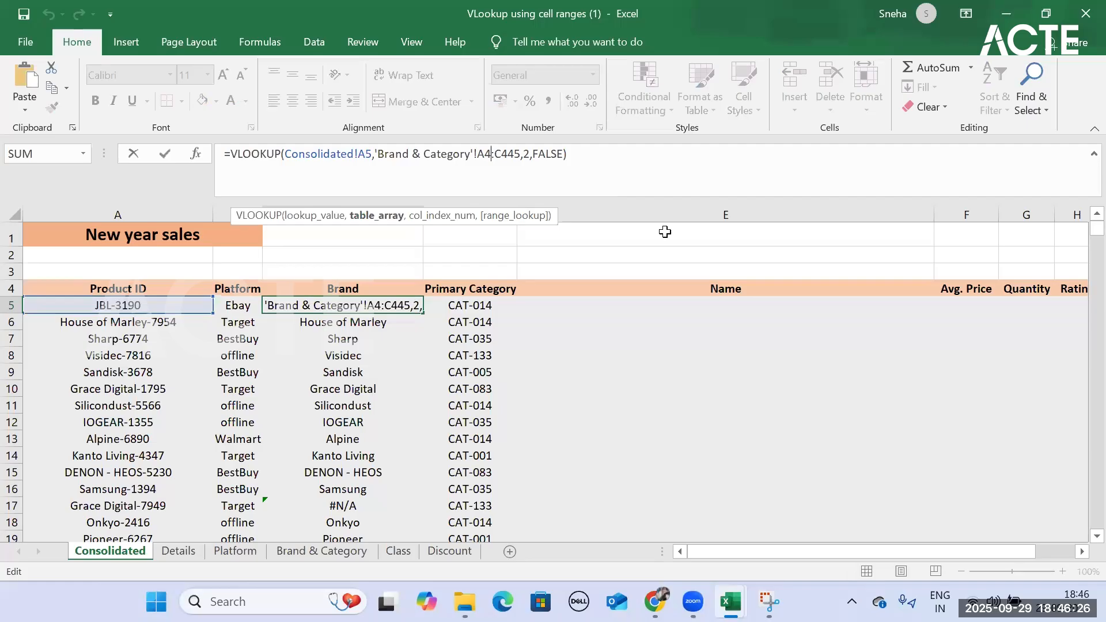
pyautogui.press('F4')
pyautogui.press('Right')
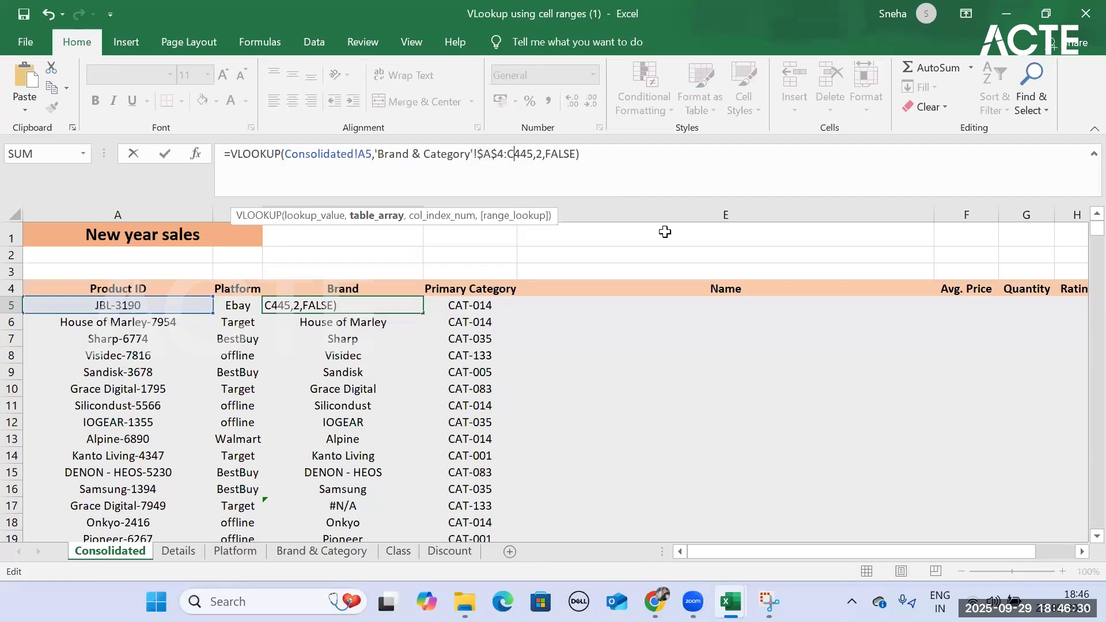
pyautogui.press('F4')
pyautogui.press('Return')
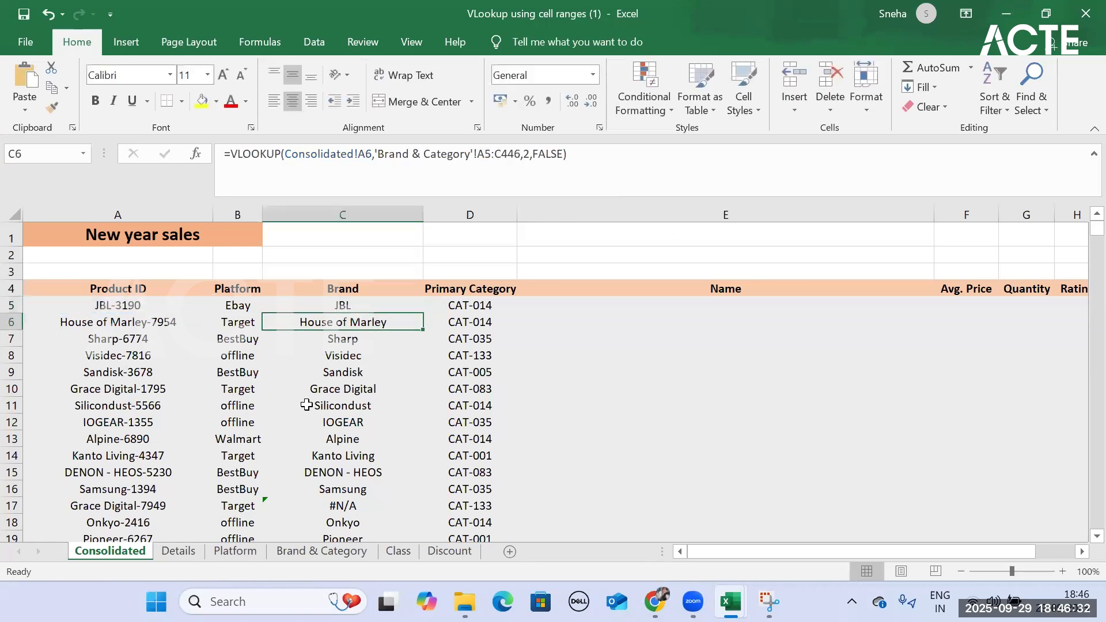
pyautogui.press('Up')
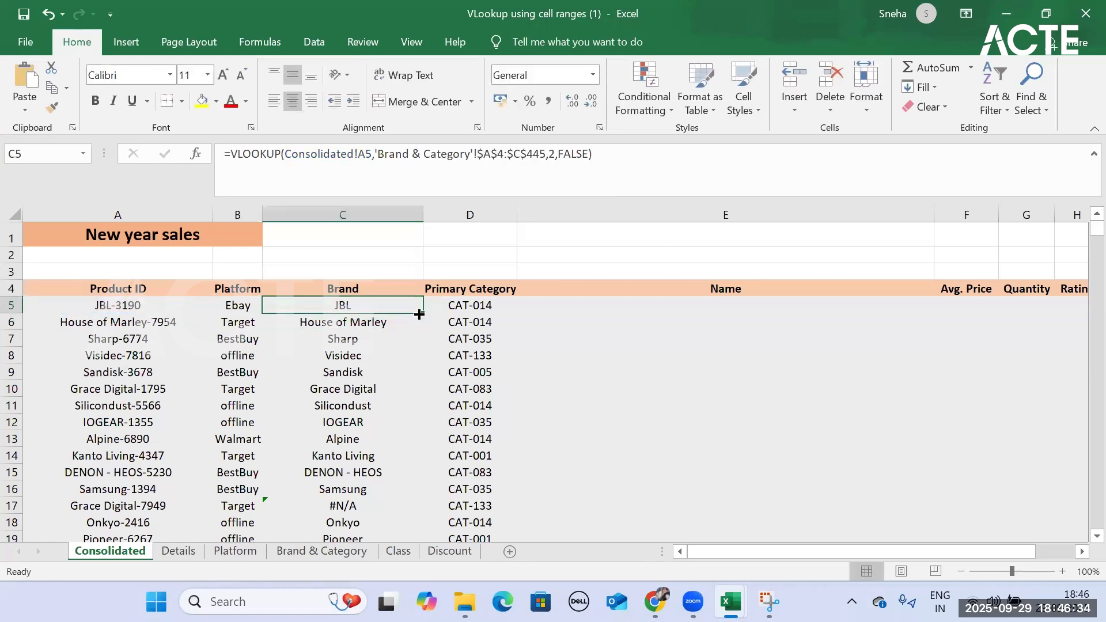
pyautogui.doubleClick(423, 312)
# Step: Copy C5's Brand formula across into D5 and inspect the copied formula in the first Primary Category cell
pyautogui.moveTo(422, 312); pyautogui.dragTo(494, 305)
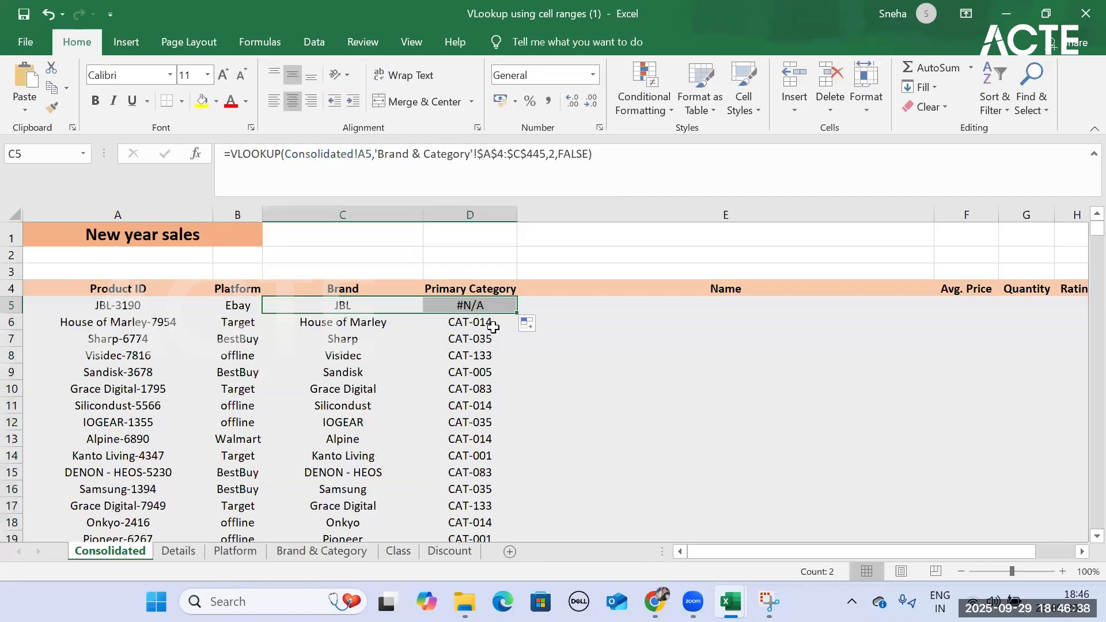
pyautogui.click(491, 310)
pyautogui.click(375, 303)
pyautogui.click(482, 317)
pyautogui.click(482, 306)
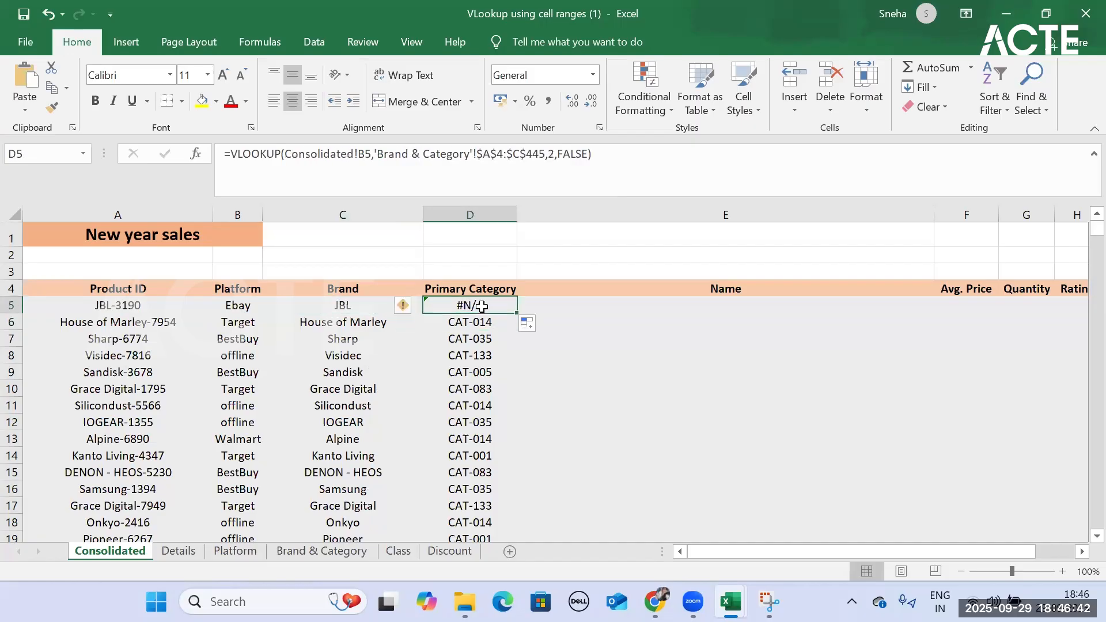
# Step: Set the column index number in D5's Primary Category formula to 3
pyautogui.click(593, 168)
pyautogui.press('Left')
pyautogui.press('Left')
pyautogui.press('Left')
pyautogui.press('Left')
pyautogui.press('Left')
pyautogui.press('Left')
pyautogui.press('Left')
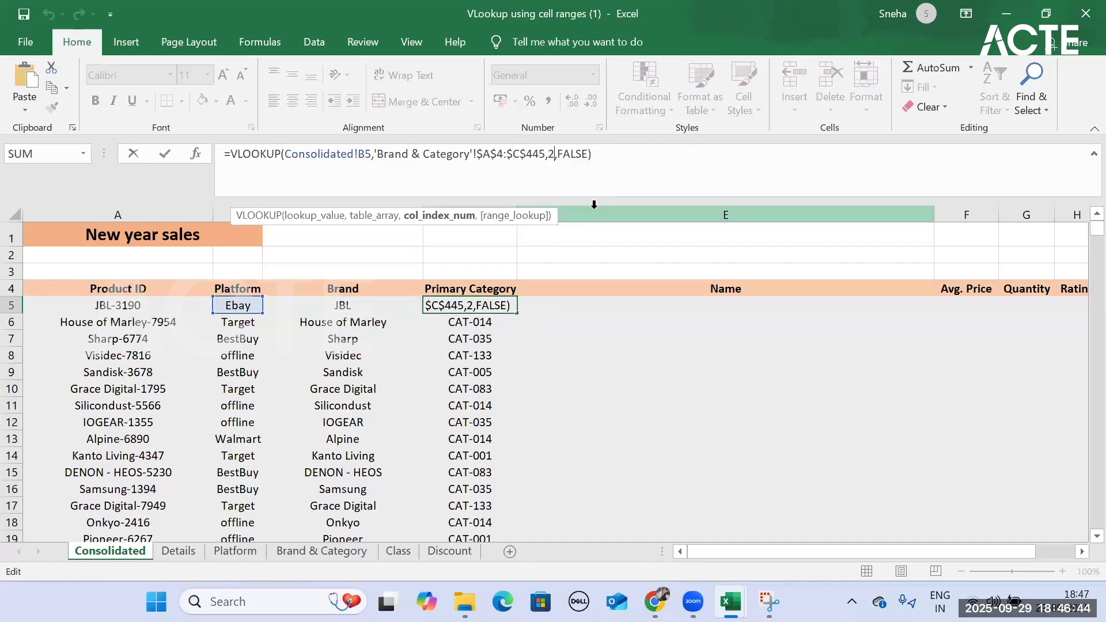
pyautogui.press('BackSpace')
pyautogui.write('3')
pyautogui.hotkey('ctrl', 'Return')
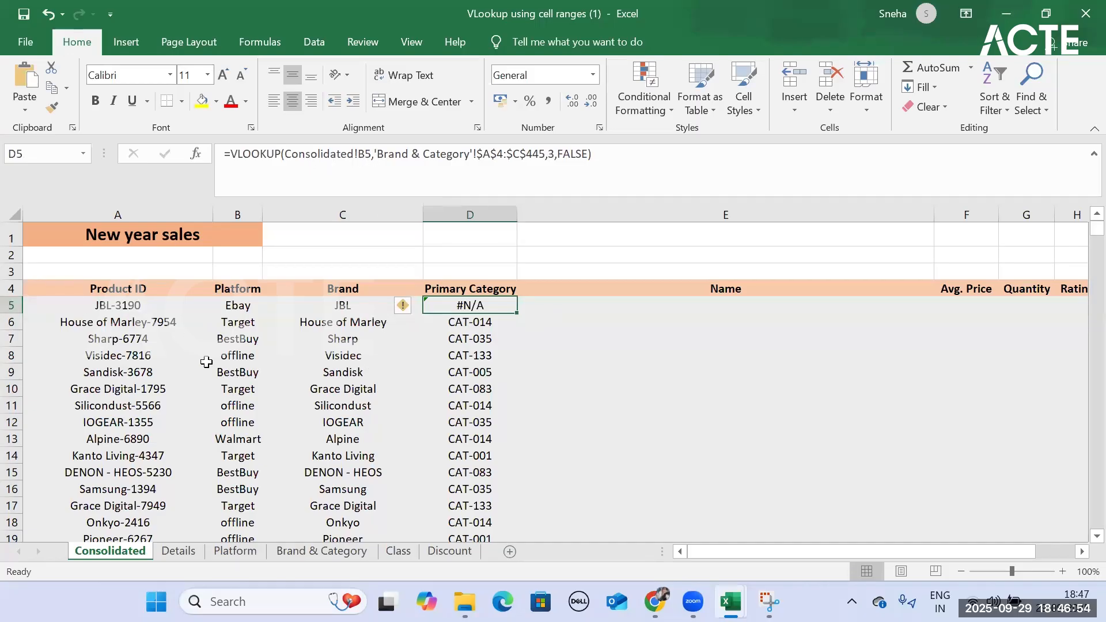
# Step: Change the lookup value in D5's Primary Category formula to Consolidated!A5
pyautogui.click(366, 154)
pyautogui.press('BackSpace')
pyautogui.write('A')
pyautogui.press('Return')
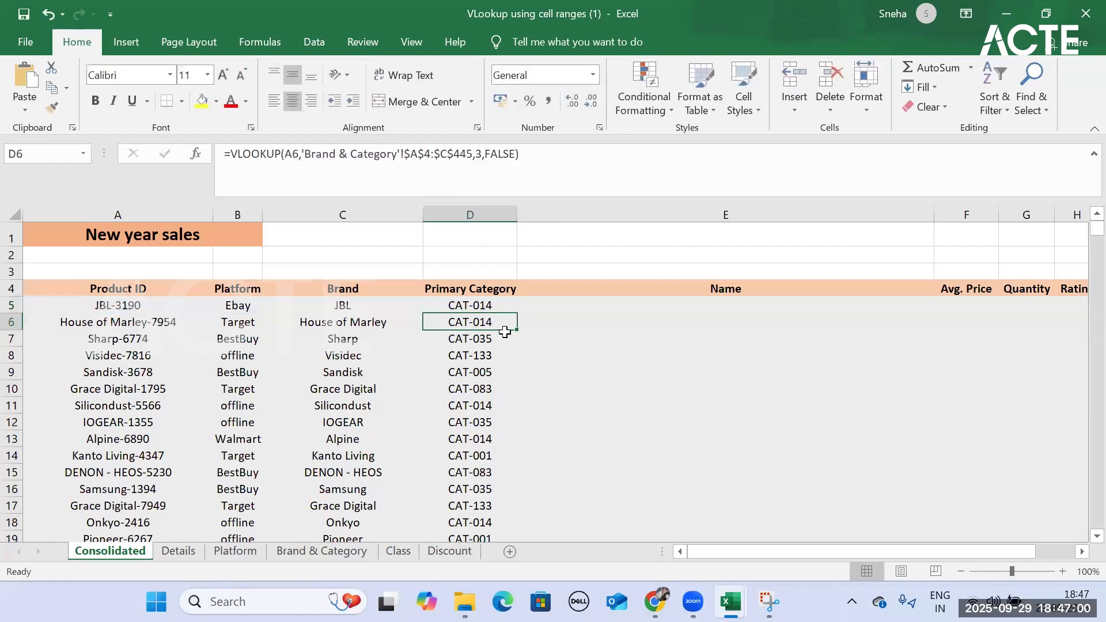
# Step: Examine the Name, Avg. Price, Rating and Quantity columns on the Details sheet and return to the Consolidated sheet
pyautogui.click(744, 322)
pyautogui.click(742, 304)
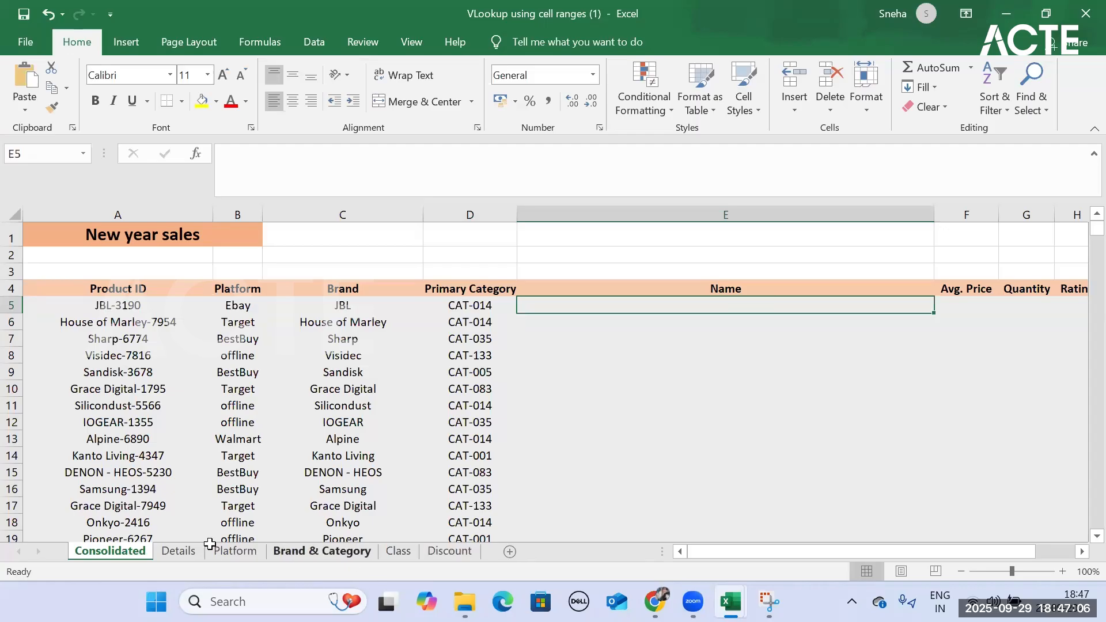
pyautogui.click(175, 552)
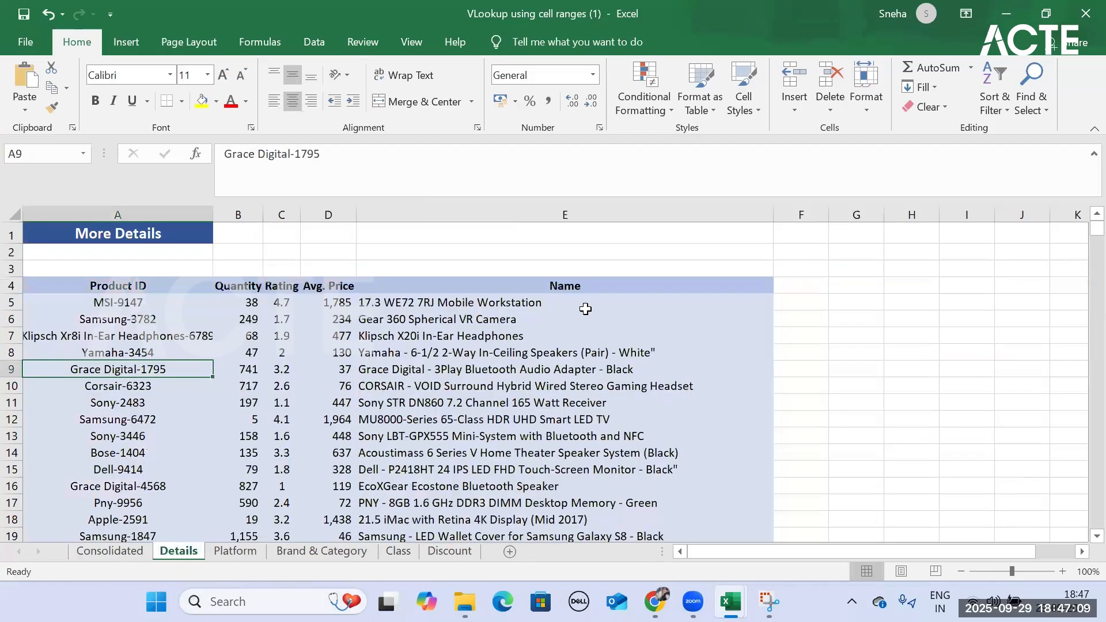
pyautogui.click(594, 276)
pyautogui.click(345, 287)
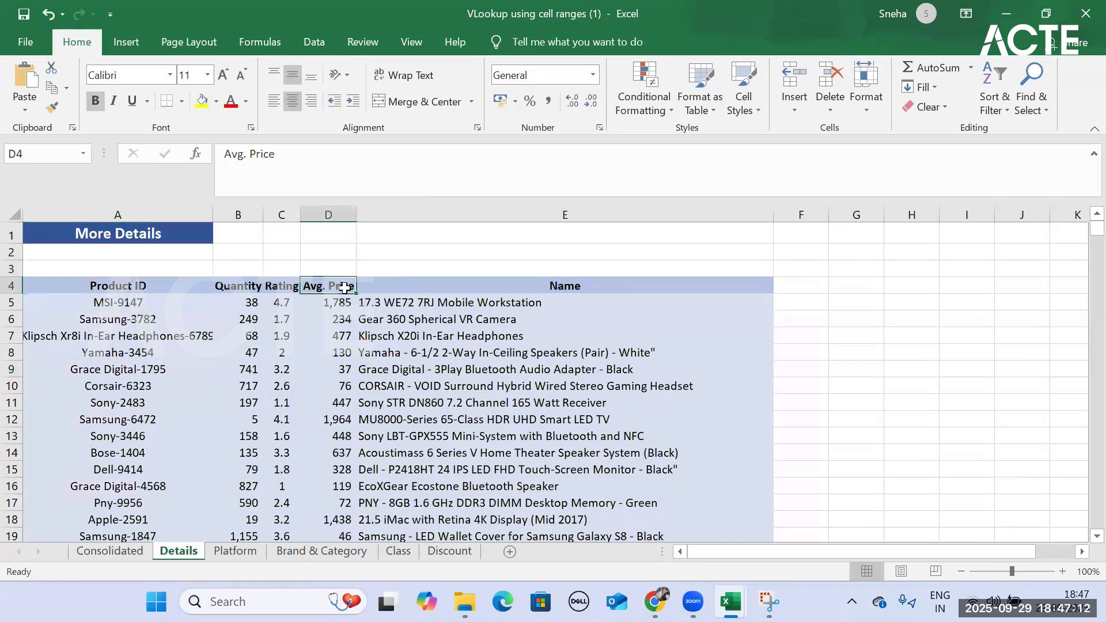
pyautogui.click(275, 288)
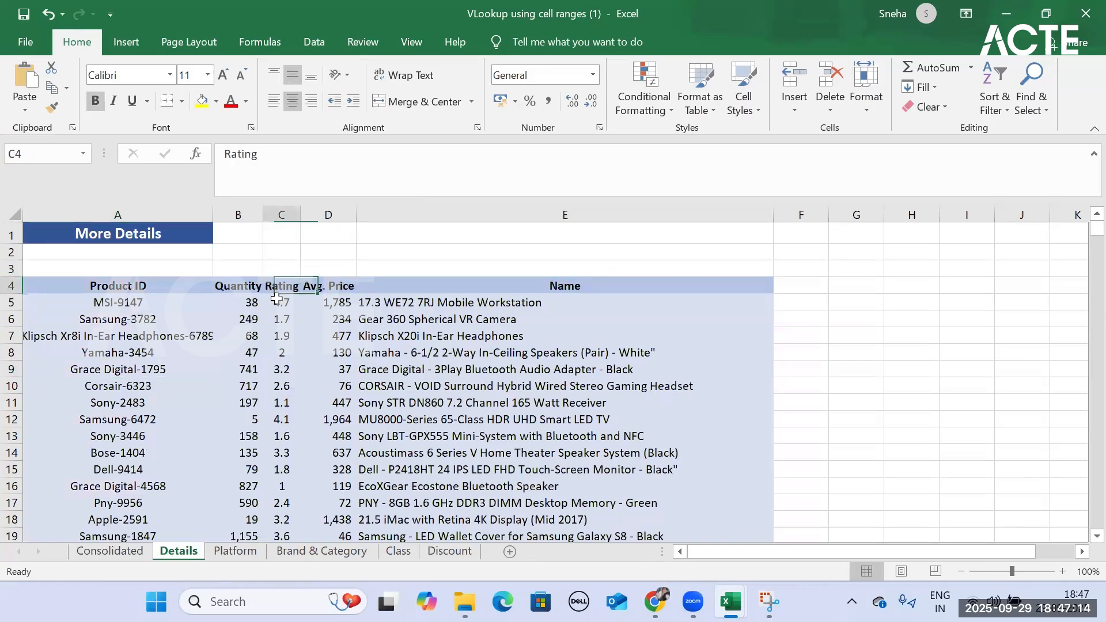
pyautogui.click(245, 287)
pyautogui.click(129, 553)
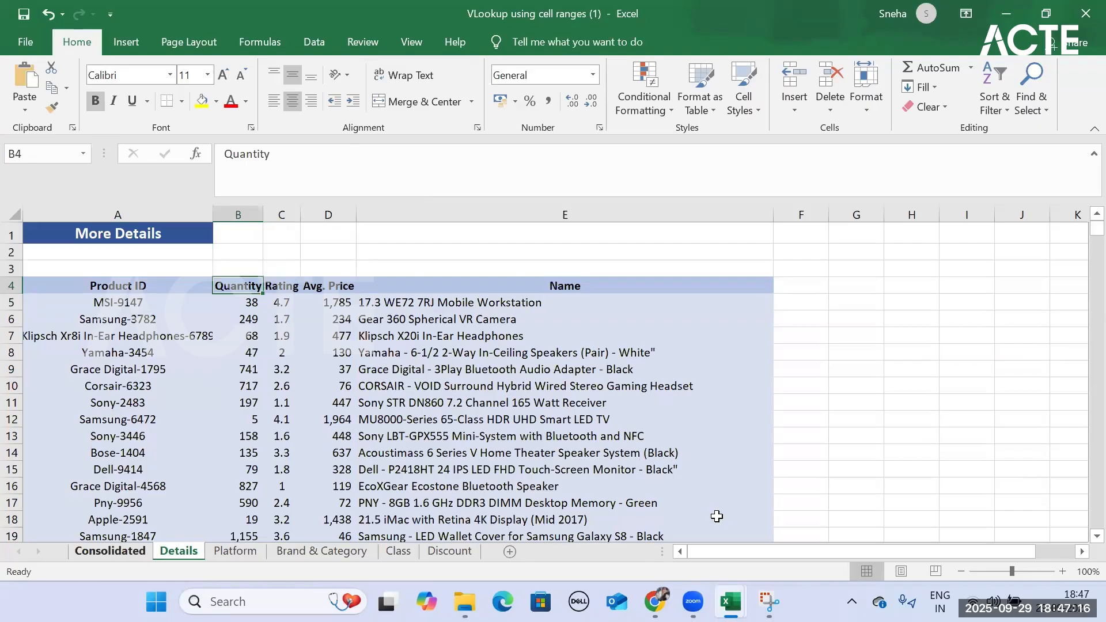
# Step: Compare the order of the Name, Avg. Price, Quantity and Rating headers on the Consolidated sheet with the Details sheet
pyautogui.moveTo(732, 550); pyautogui.dragTo(776, 549)
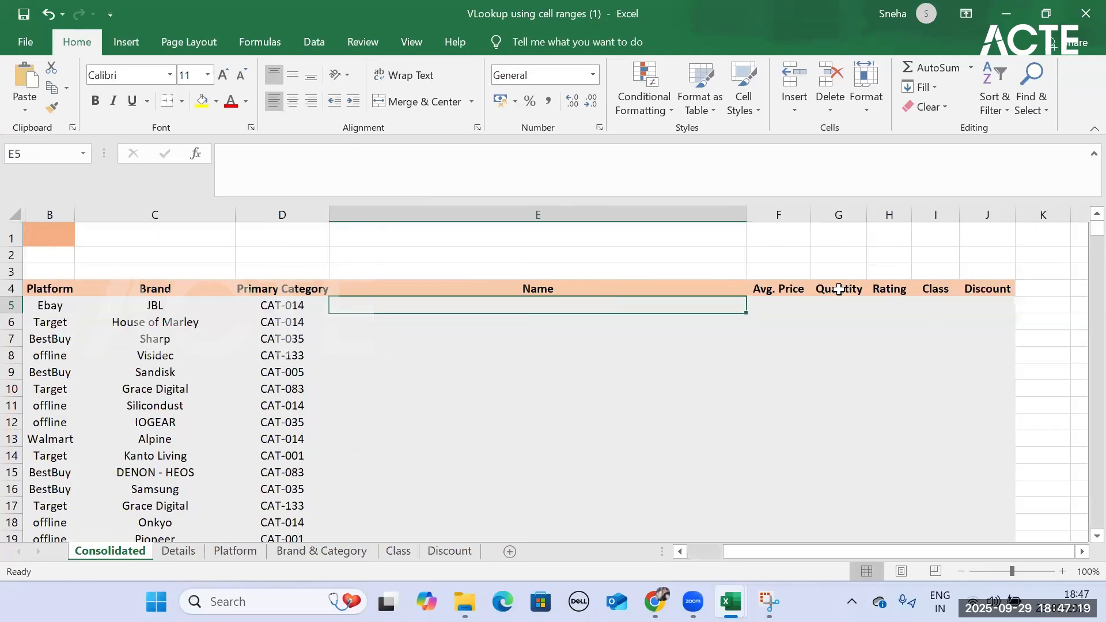
pyautogui.click(672, 282)
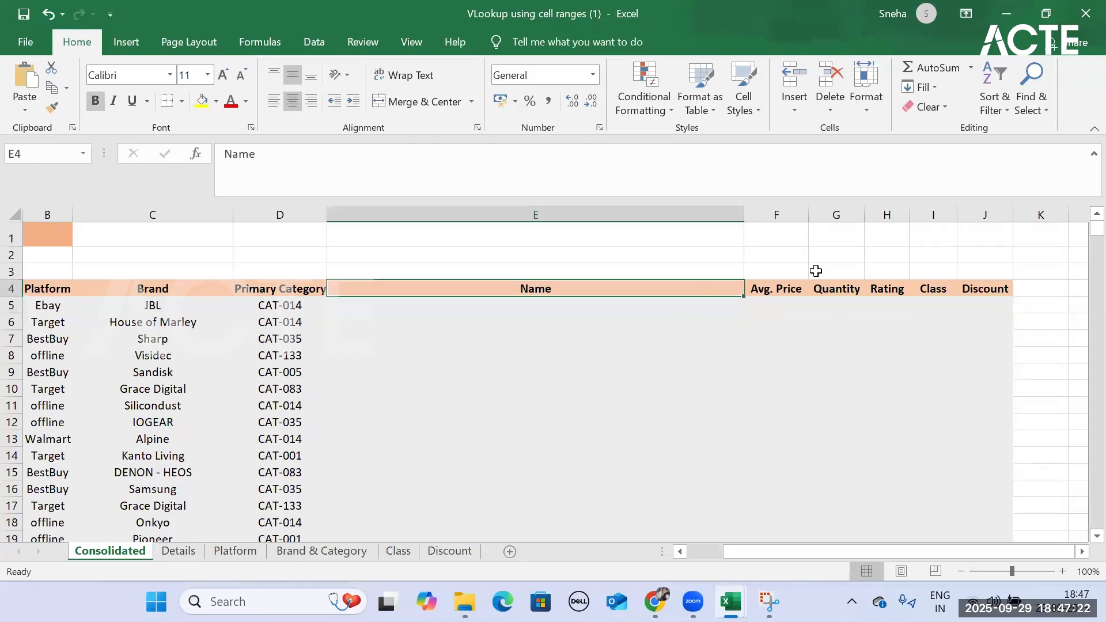
pyautogui.click(763, 289)
pyautogui.click(855, 296)
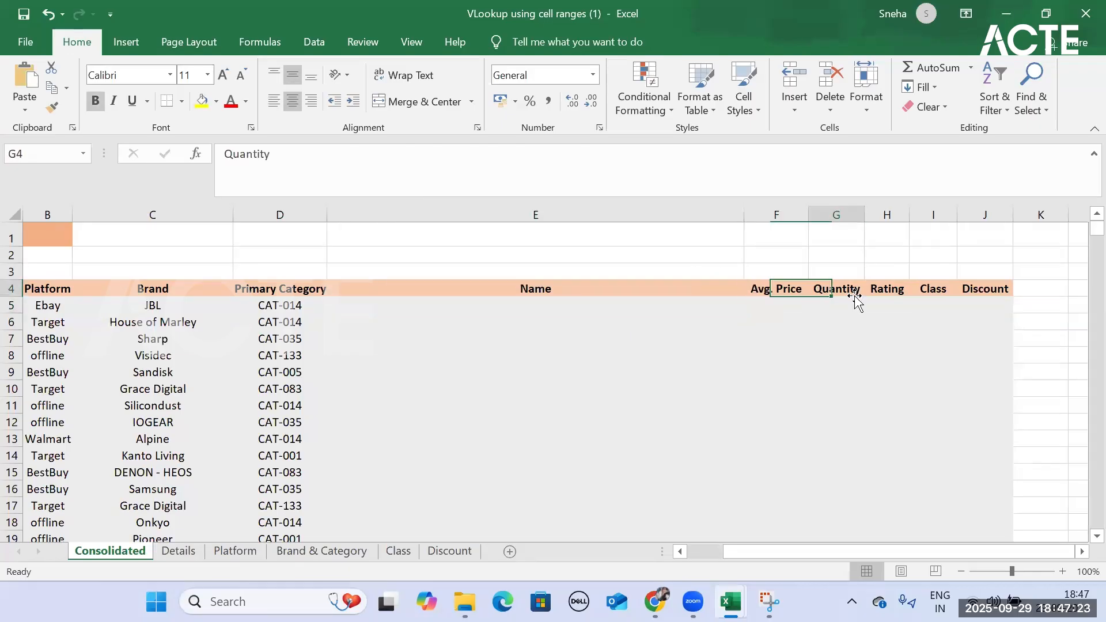
pyautogui.click(907, 295)
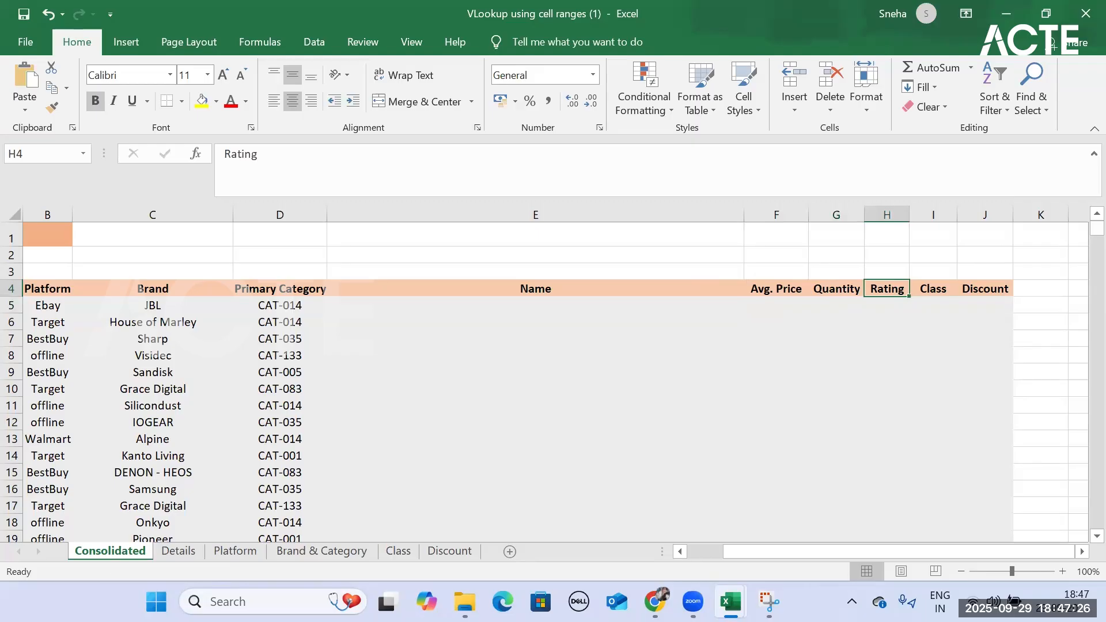
pyautogui.click(179, 551)
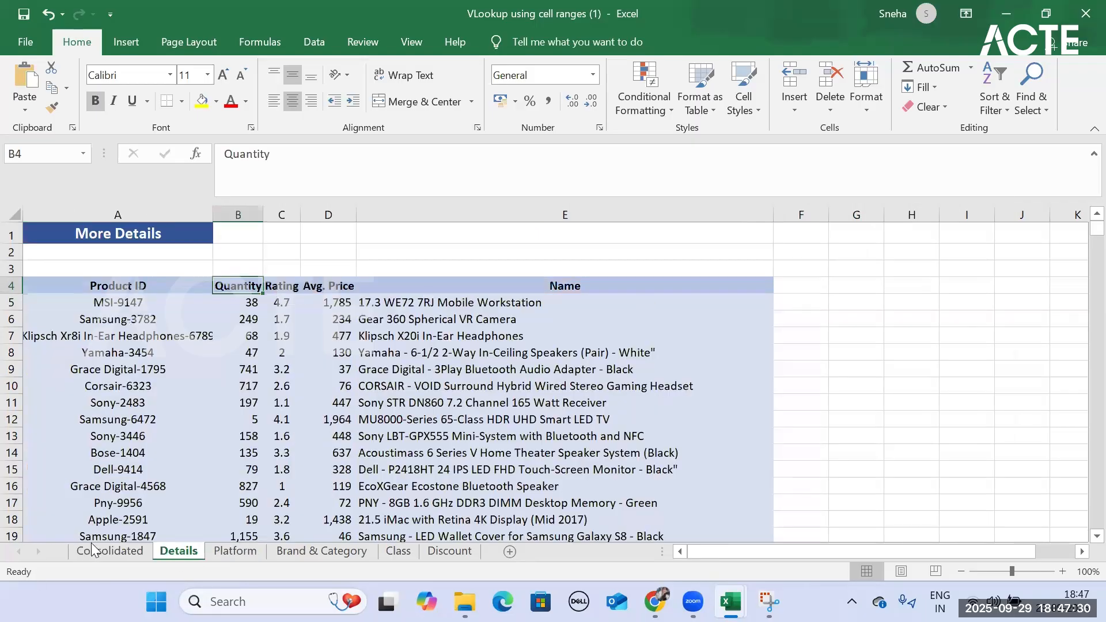
pyautogui.click(118, 551)
pyautogui.click(531, 277)
pyautogui.click(539, 288)
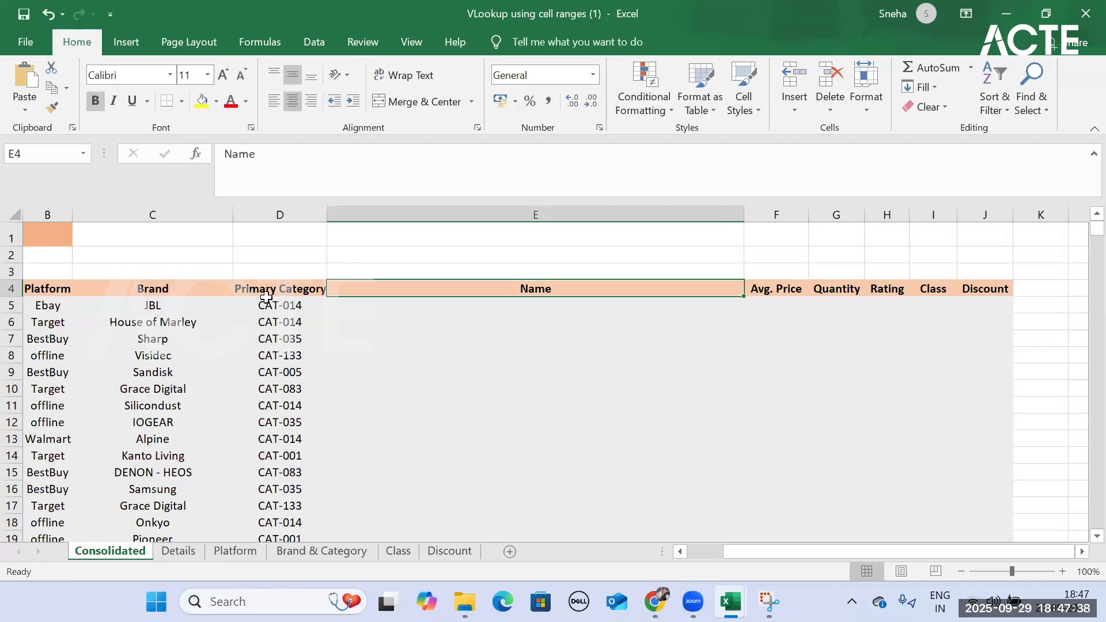
# Step: Review the column index number in D5's Primary Category formula and keep the formula as it is
pyautogui.click(267, 300)
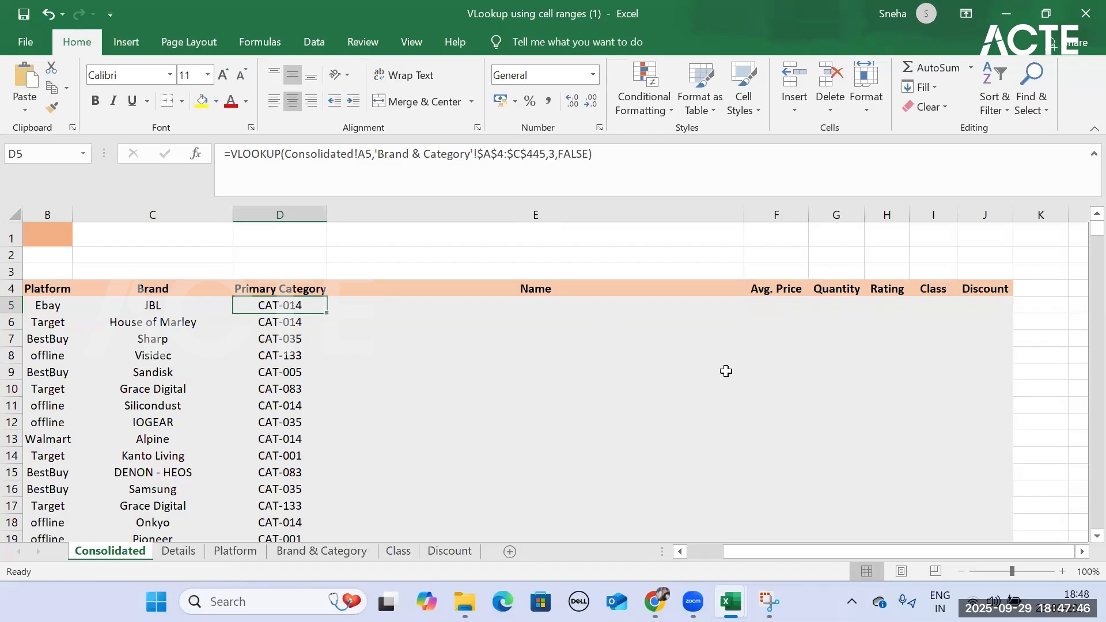
pyautogui.click(554, 154)
pyautogui.doubleClick(551, 153)
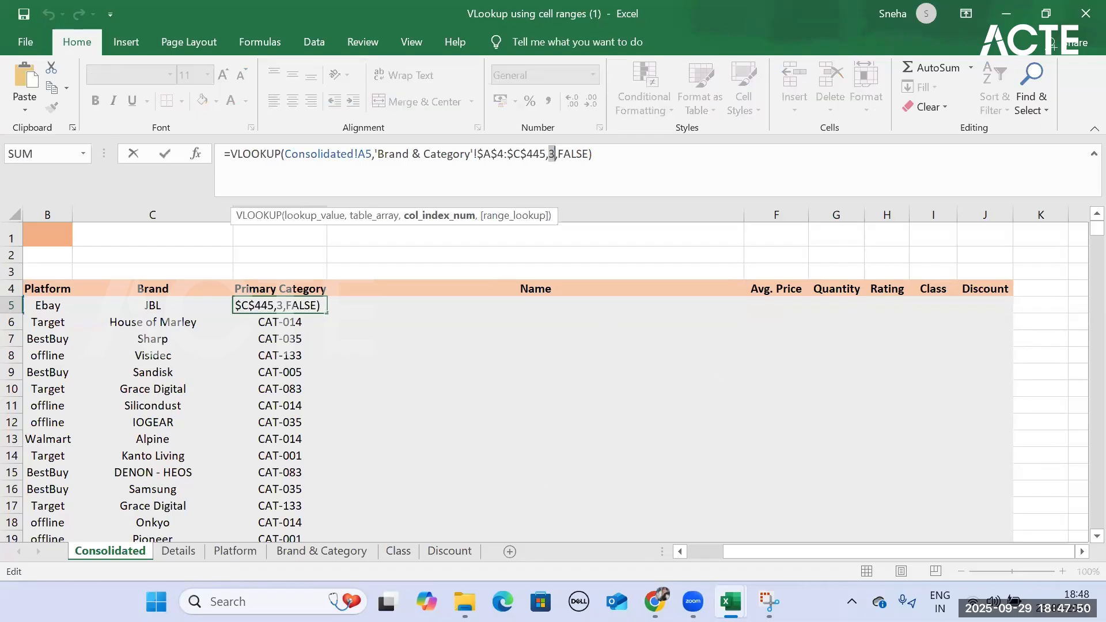
pyautogui.click(522, 305)
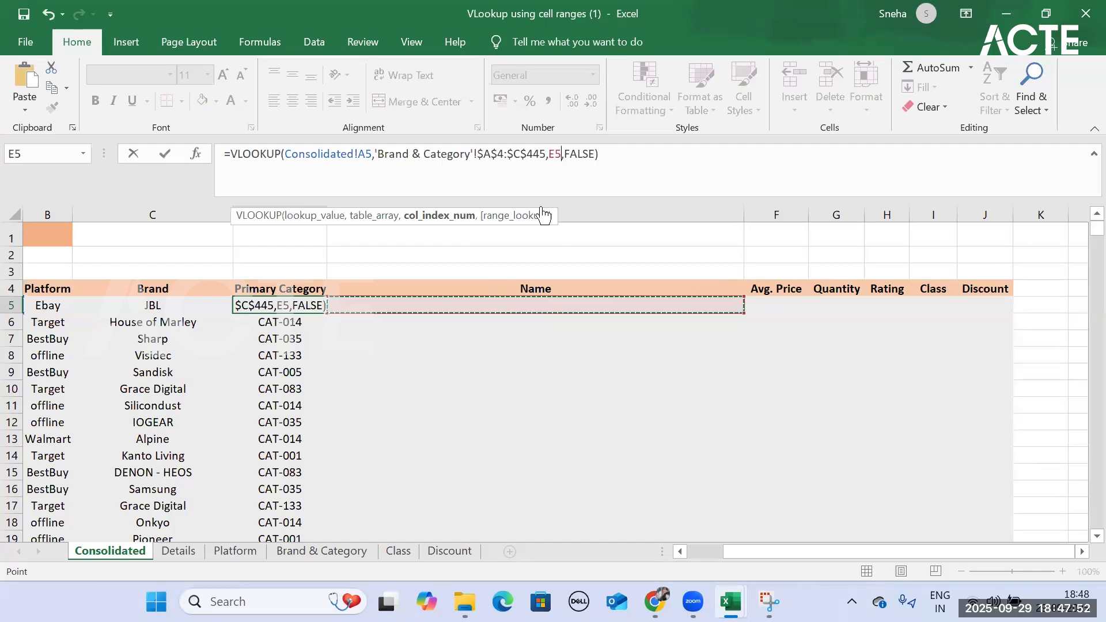
pyautogui.hotkey('ctrl', 'z')
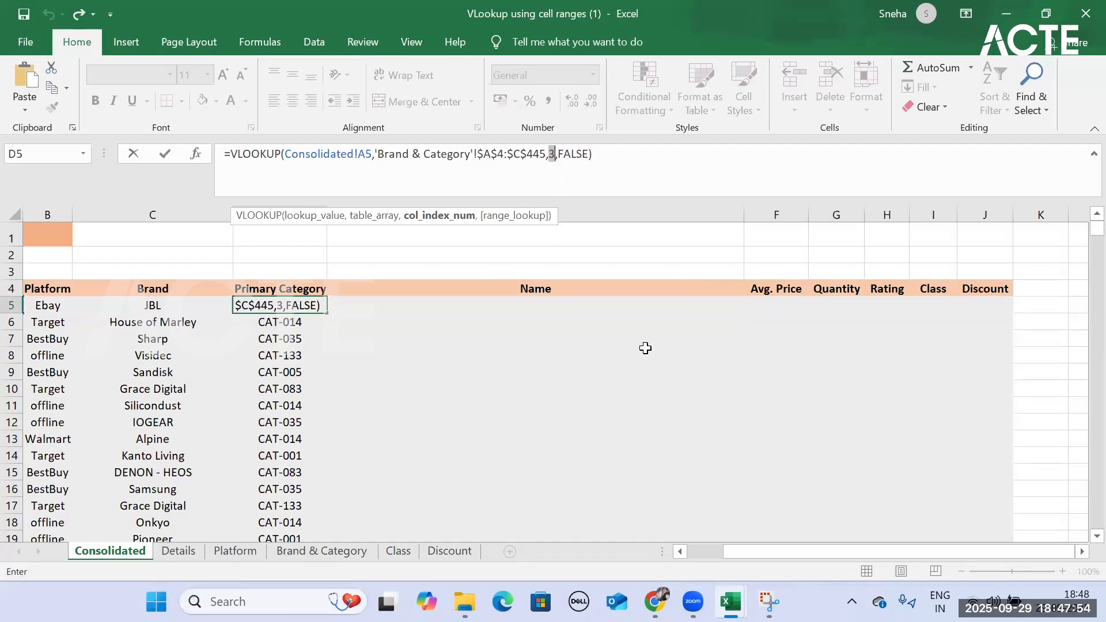
pyautogui.press('Return')
# Step: Begin a VLOOKUP formula in E5 with lookup value A5 and absolute table array Details!$A$4:$E$445
pyautogui.click(582, 305)
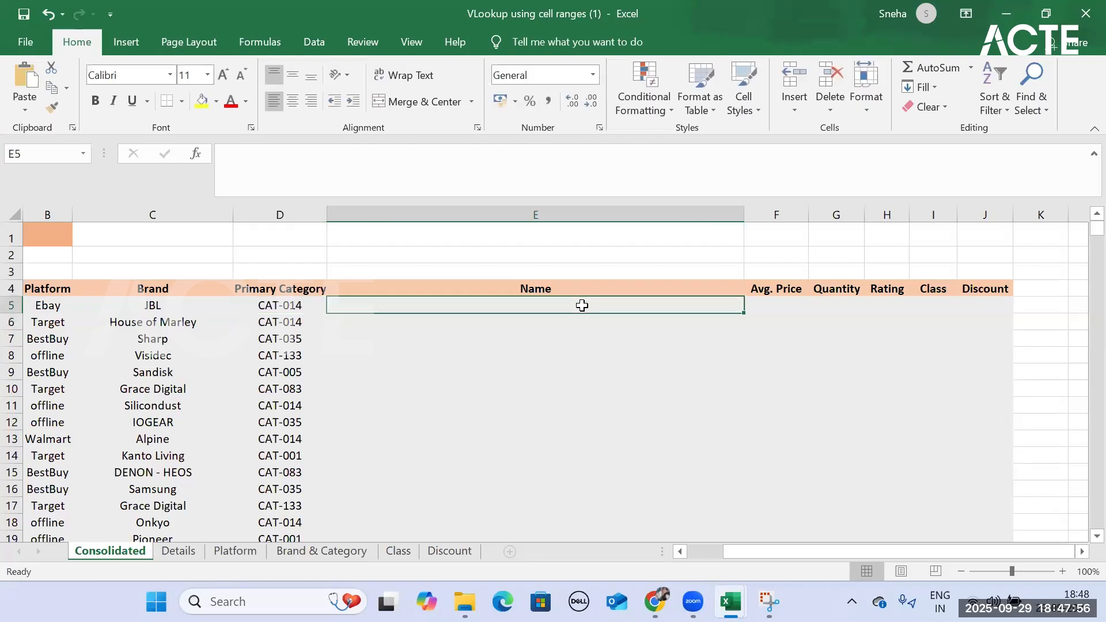
pyautogui.write('=vlo')
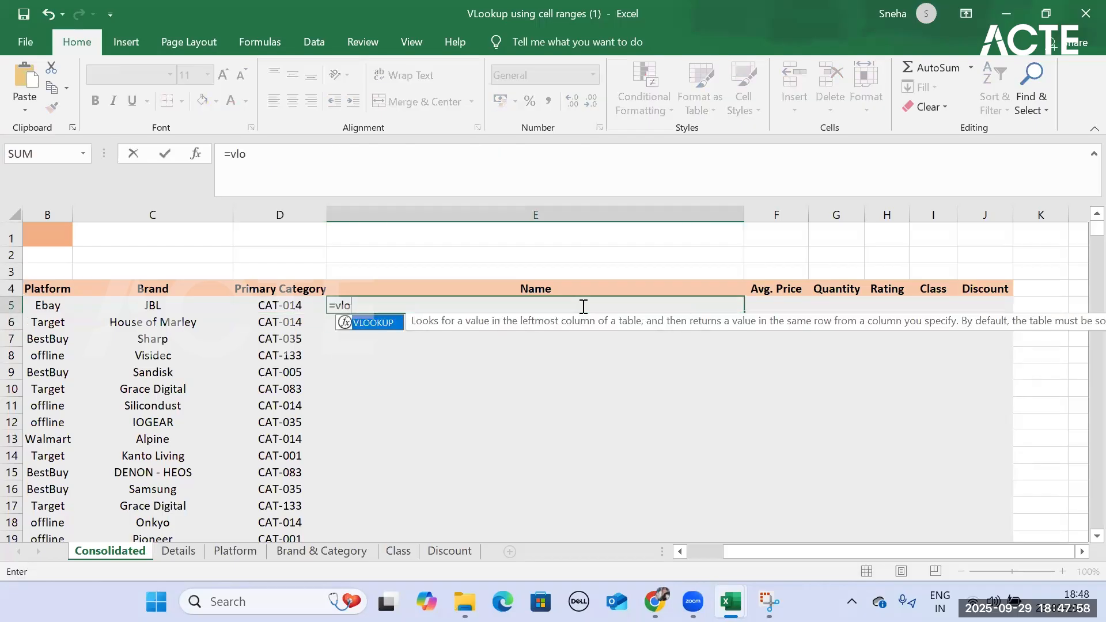
pyautogui.press('Tab')
pyautogui.moveTo(743, 555); pyautogui.dragTo(403, 542)
pyautogui.click(142, 309)
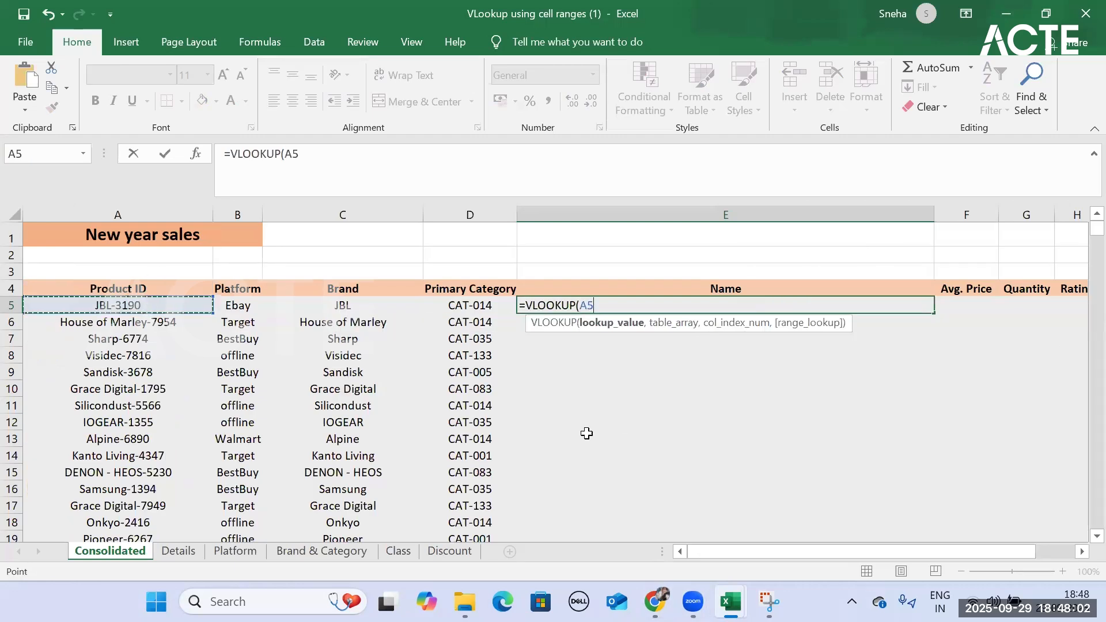
pyautogui.write(',')
pyautogui.click(173, 551)
pyautogui.moveTo(84, 281); pyautogui.dragTo(631, 287)
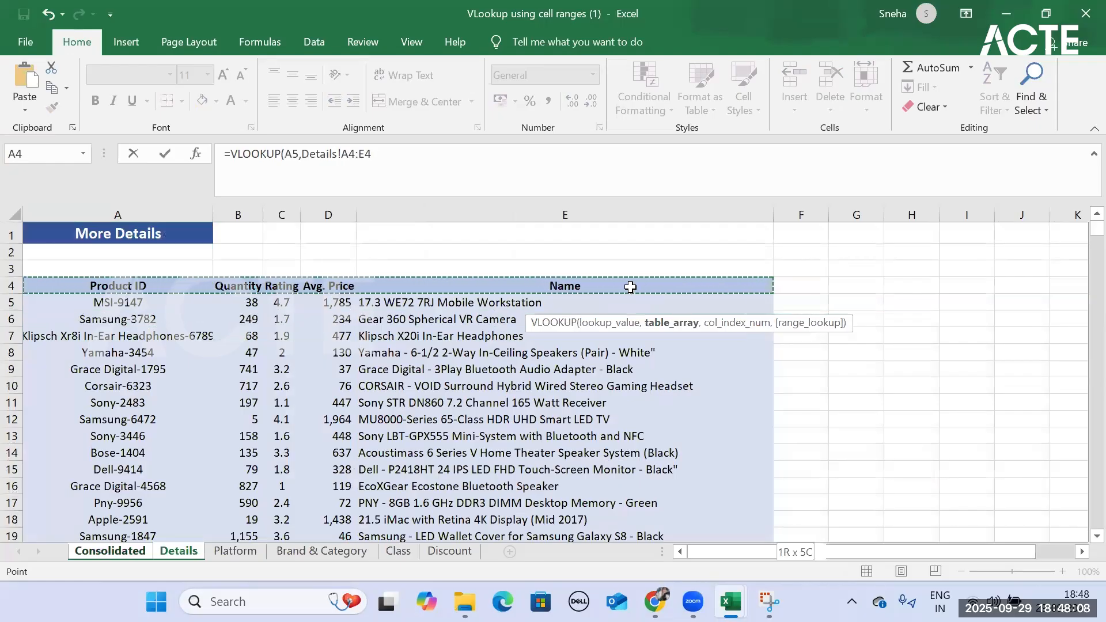
pyautogui.hotkey('ctrl', 'shift', 'Down')
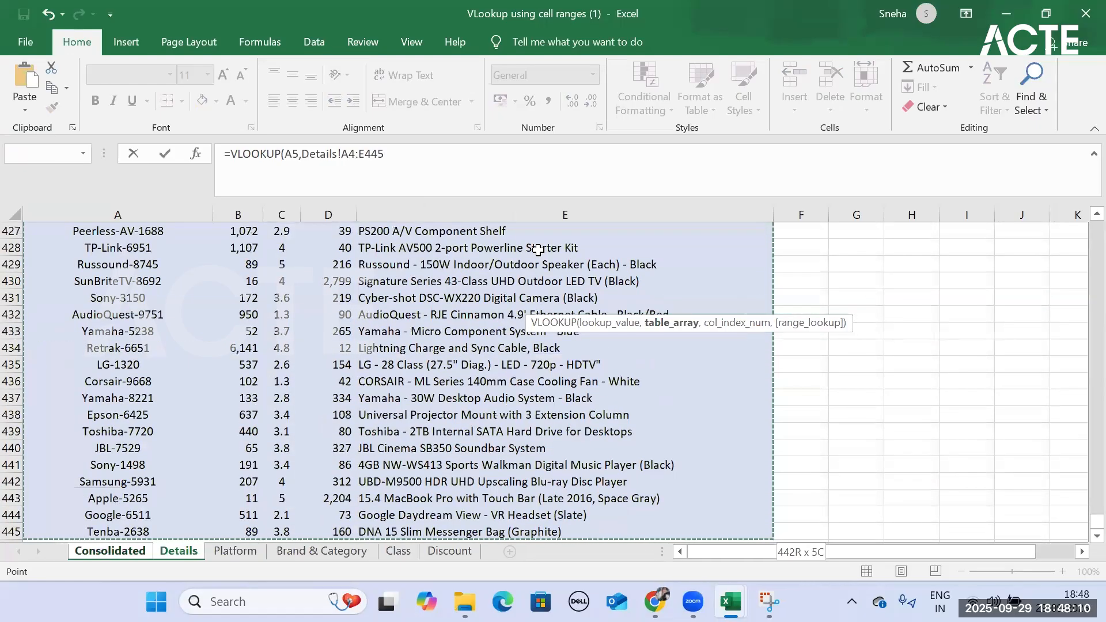
pyautogui.press('F4')
pyautogui.write(',')
# Step: Complete E5's Name lookup formula with column index number 5 and an exact match (FALSE)
pyautogui.scroll(20, 538, 249)
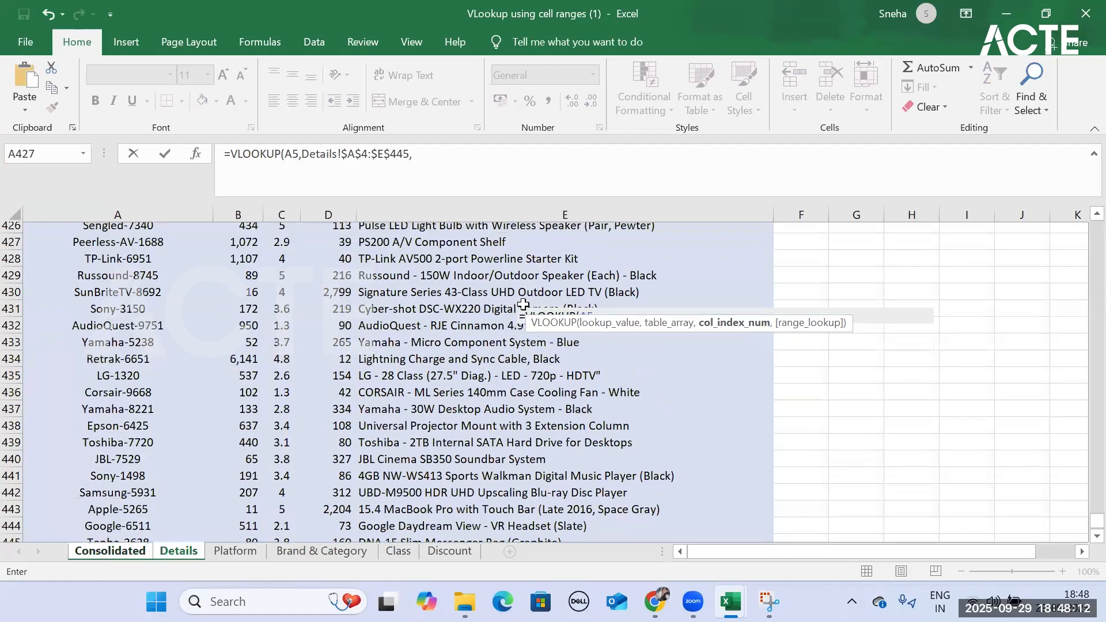
pyautogui.moveTo(1097, 474); pyautogui.dragTo(1066, 111)
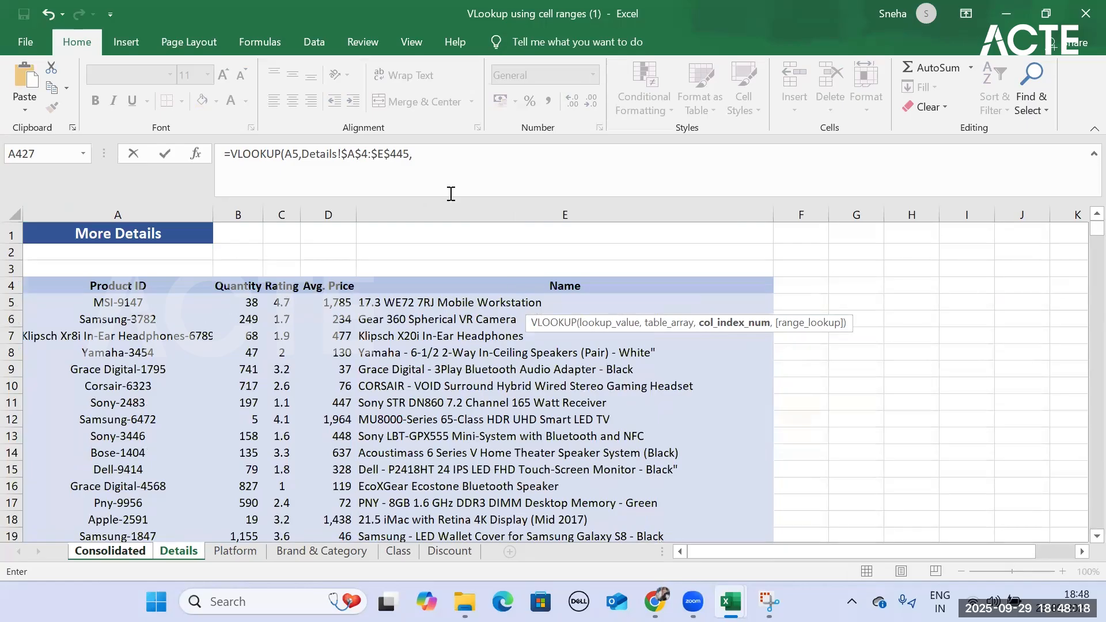
pyautogui.click(449, 168)
pyautogui.write('5,')
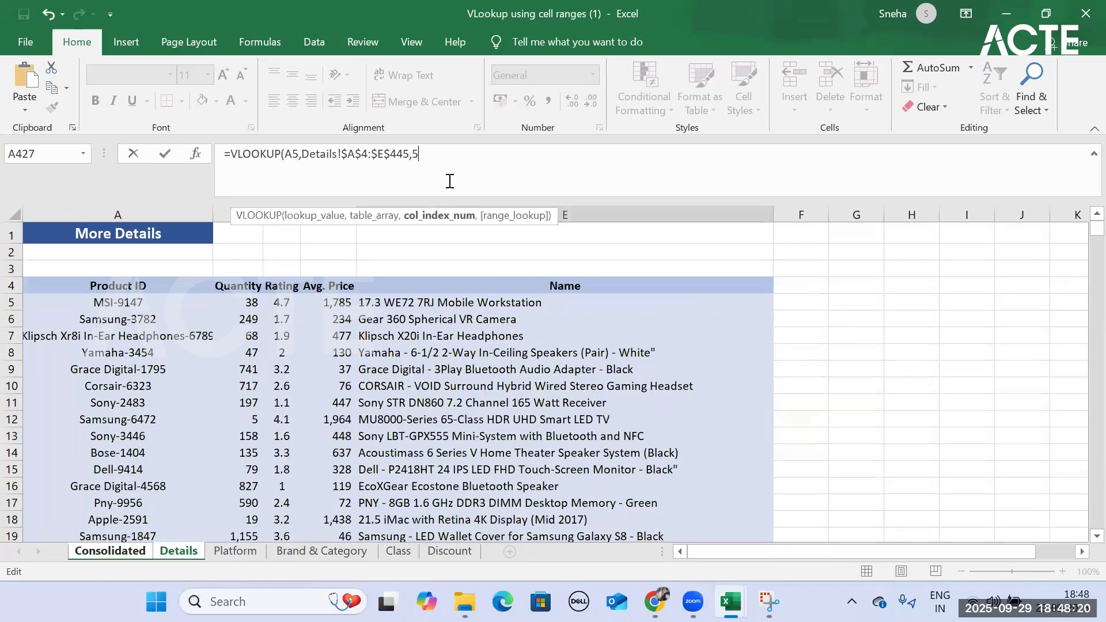
pyautogui.doubleClick(467, 241)
pyautogui.write(')')
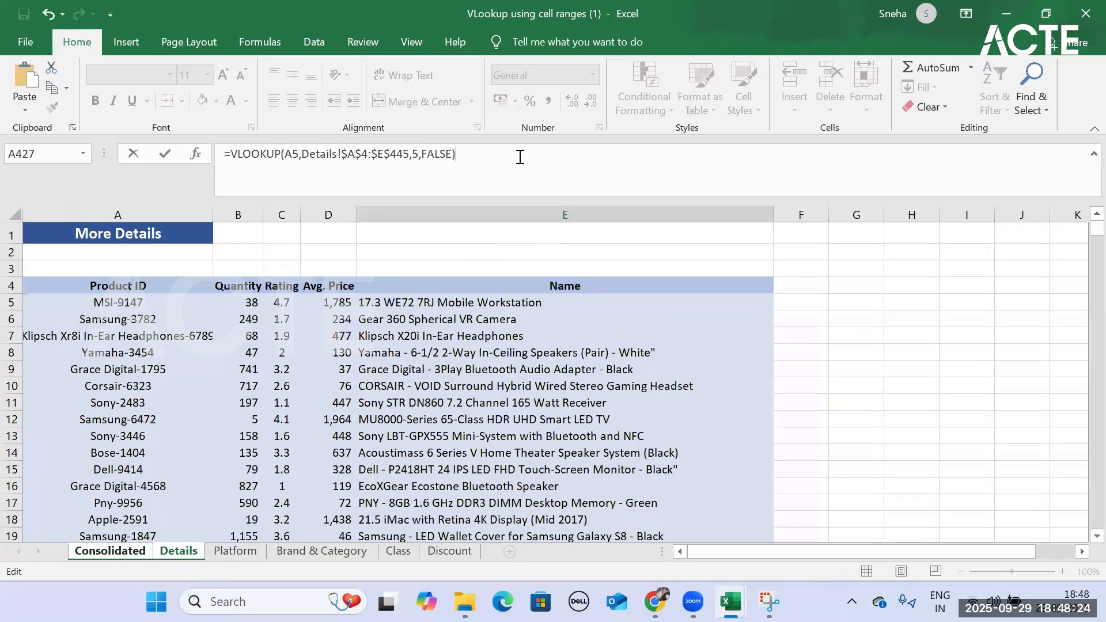
pyautogui.press('Return')
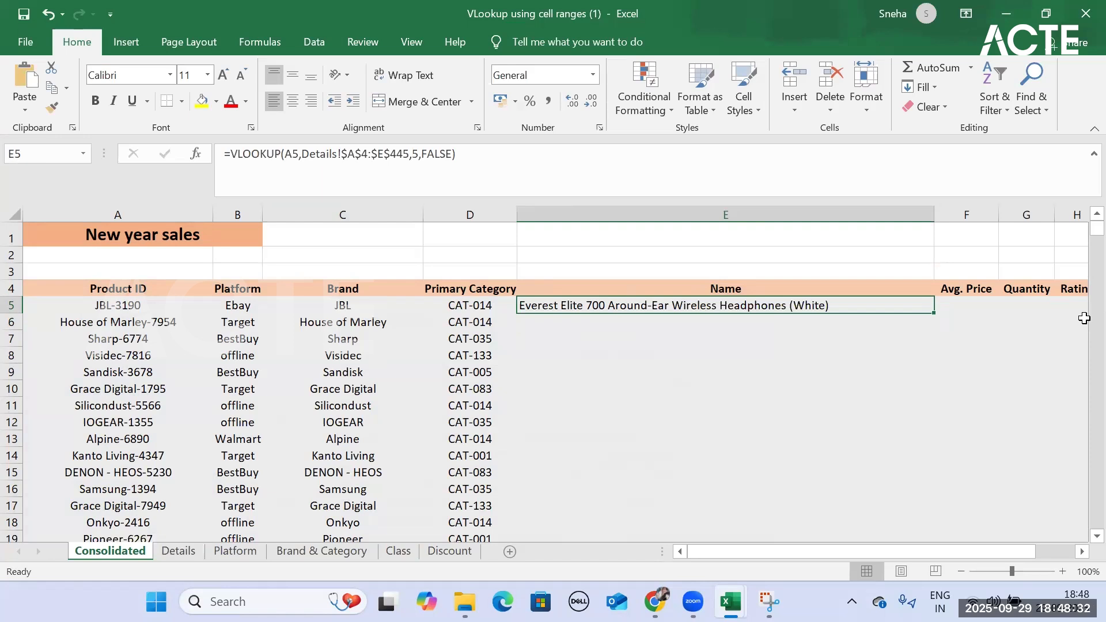
# Step: Clear the VLOOKUP formula from Name cell E5 on the Consolidated sheet
pyautogui.click(966, 307)
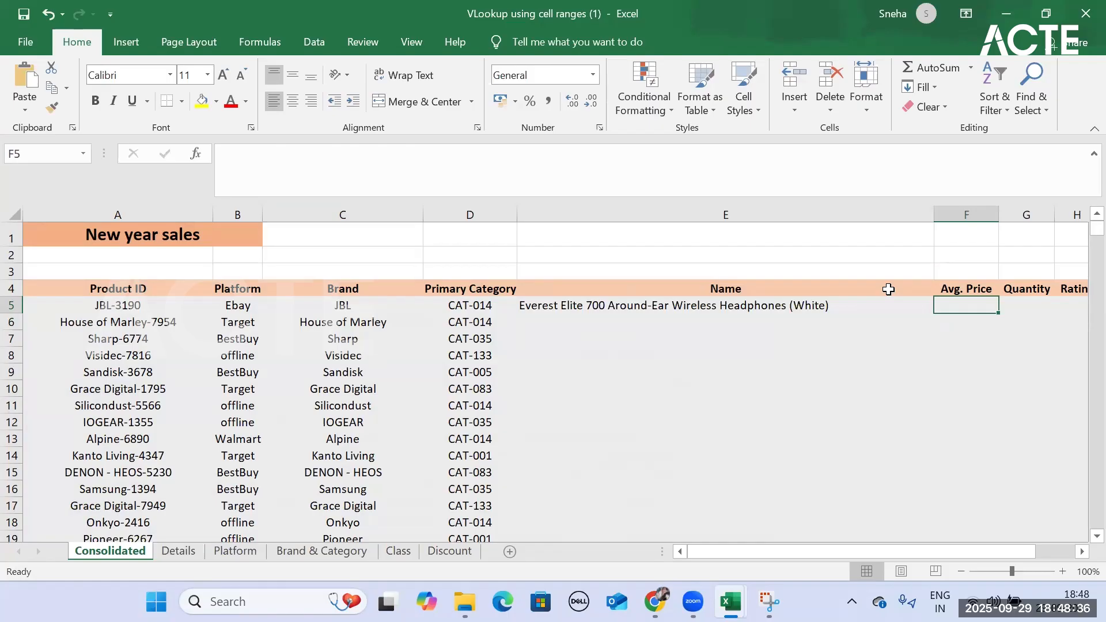
pyautogui.click(669, 308)
pyautogui.press('BackSpace')
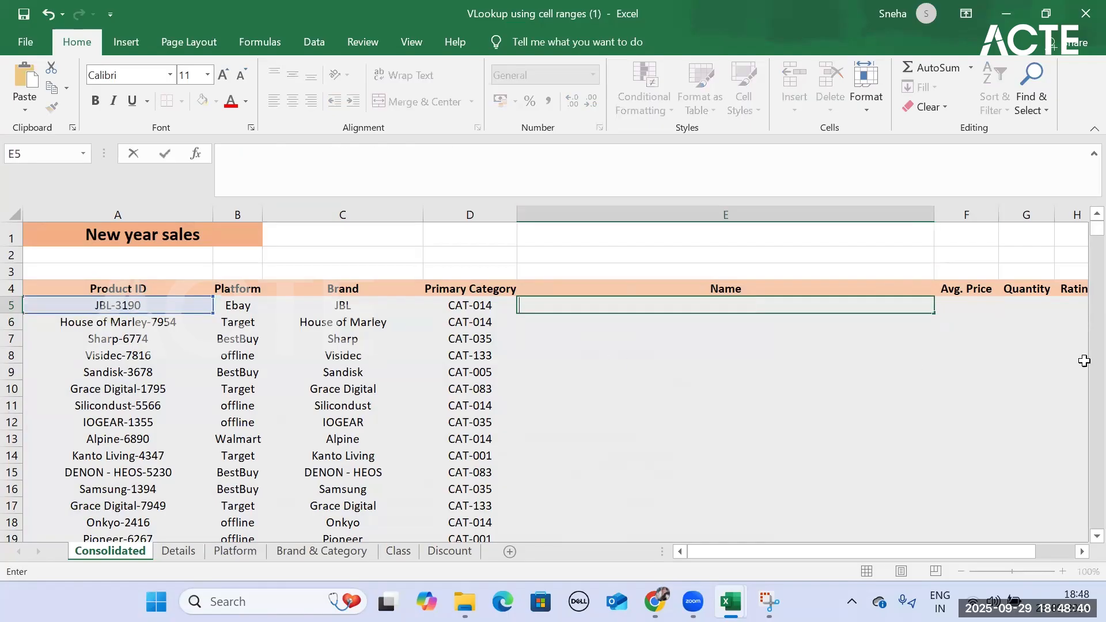
pyautogui.press('Return')
pyautogui.click(735, 366)
pyautogui.click(735, 270)
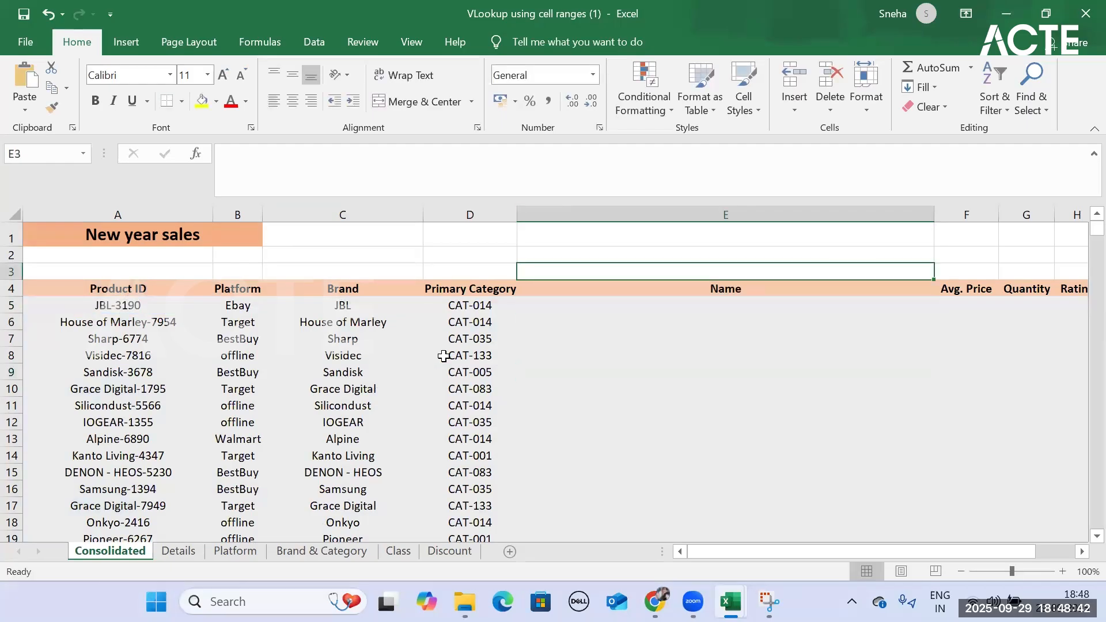
pyautogui.write('=ma')
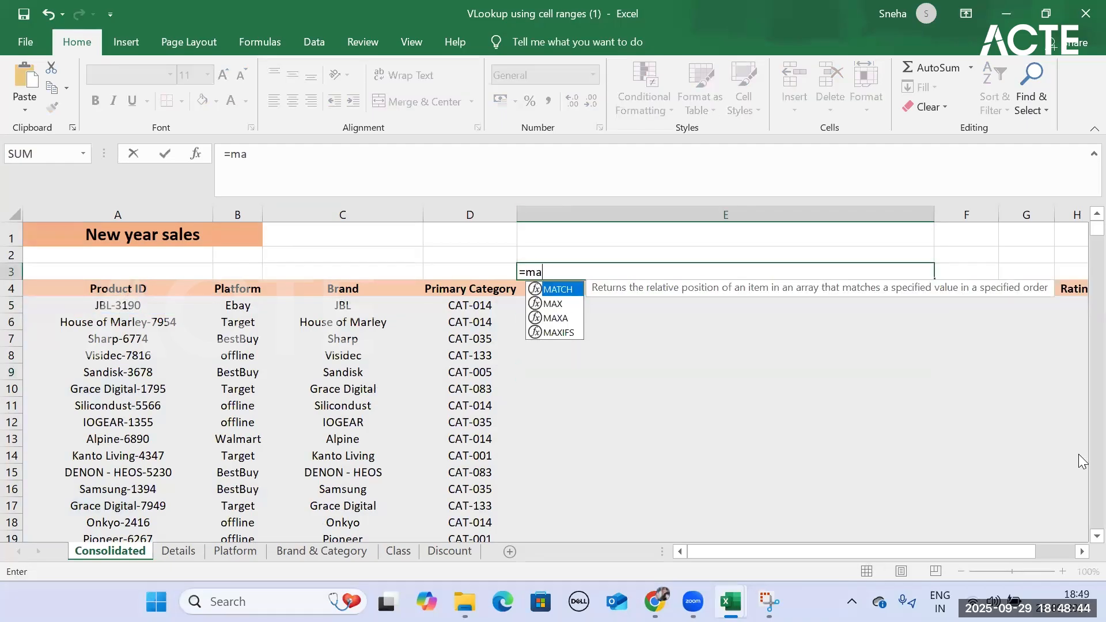
pyautogui.press('Tab')
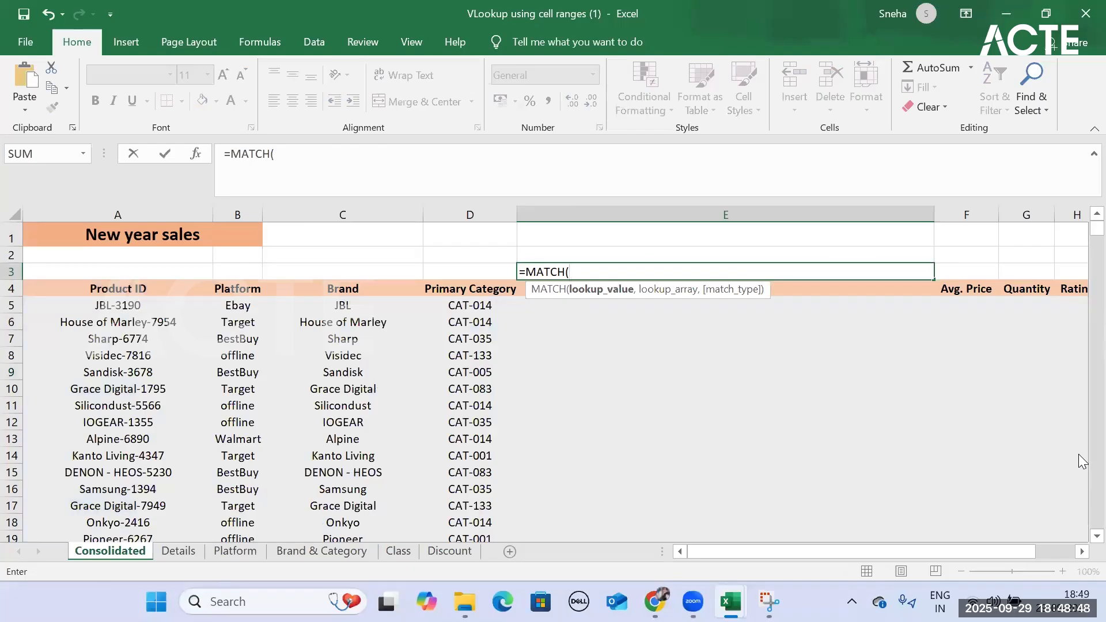
pyautogui.click(795, 293)
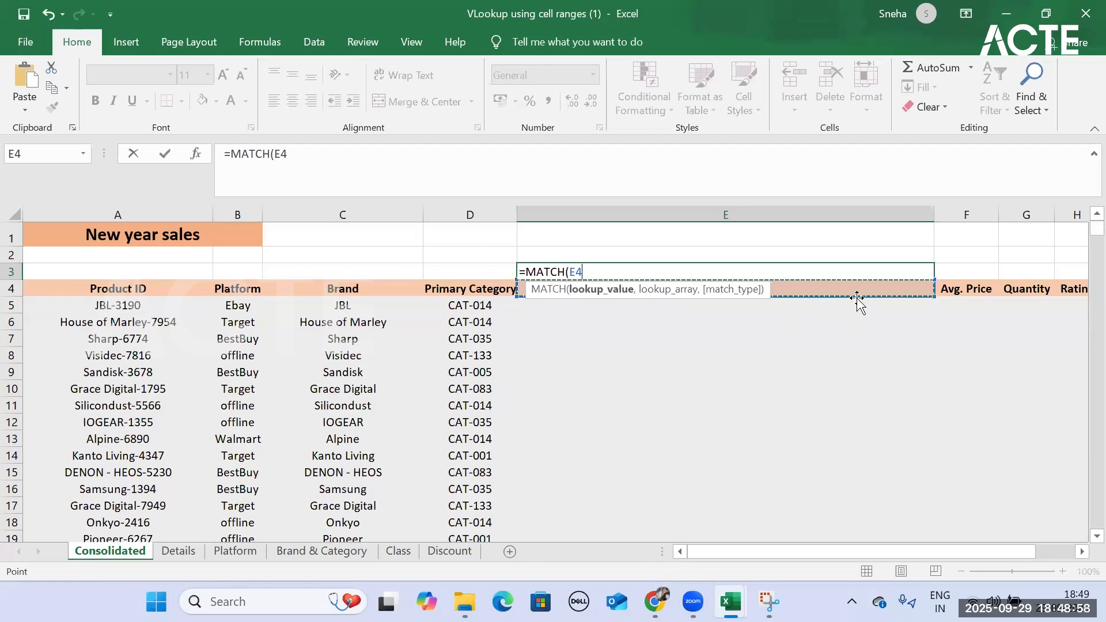
pyautogui.write(',')
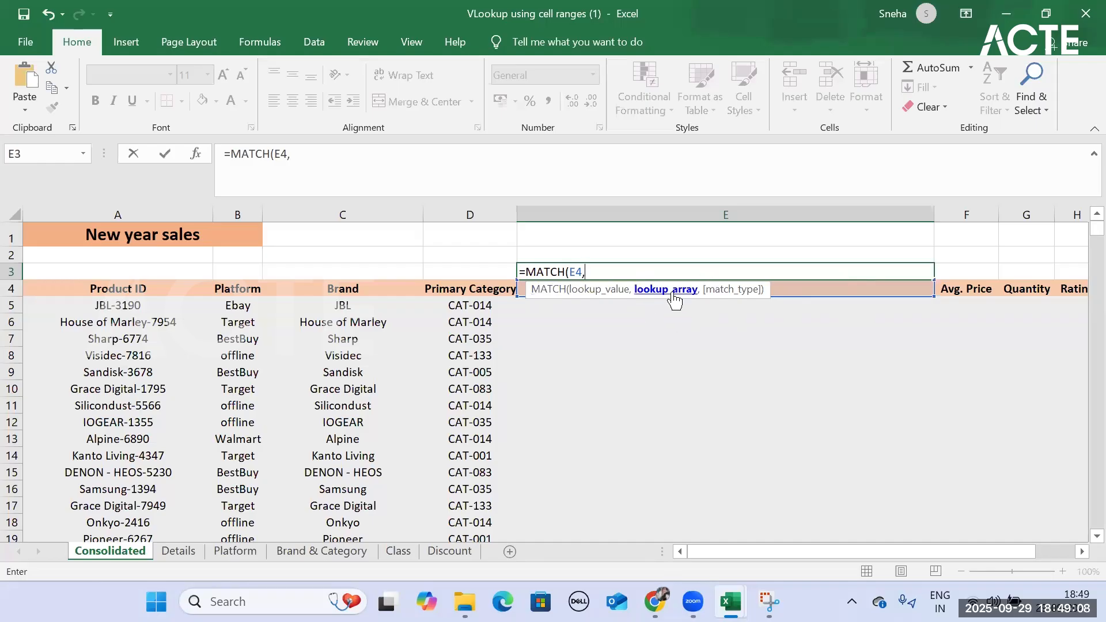
pyautogui.click(176, 552)
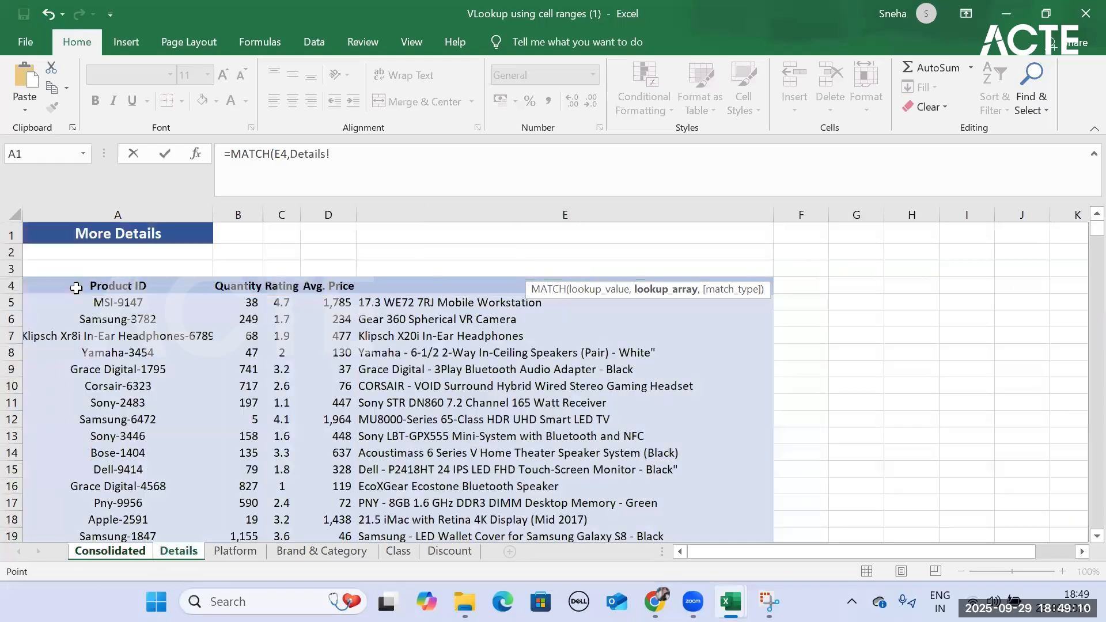
pyautogui.moveTo(58, 285); pyautogui.dragTo(565, 303)
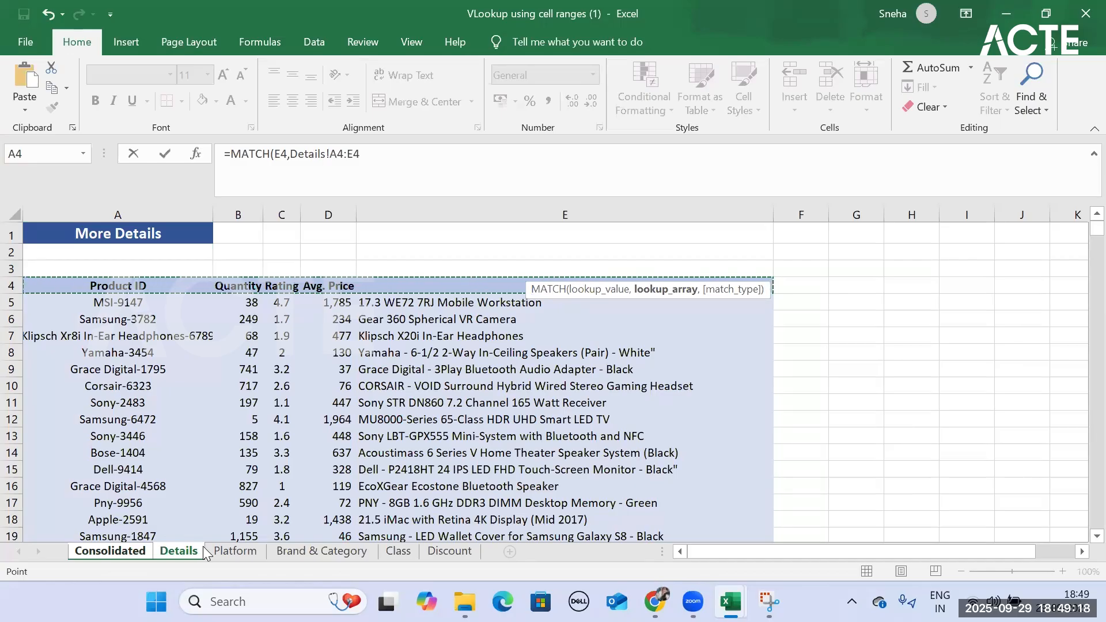
pyautogui.hotkey('ctrl', 'z')
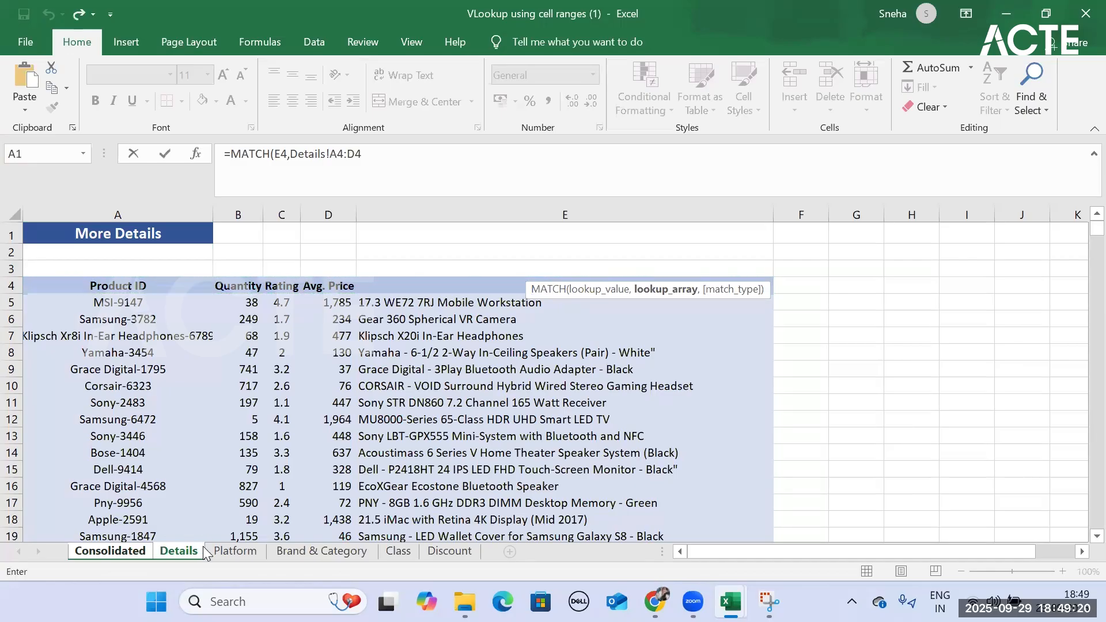
pyautogui.moveTo(363, 154); pyautogui.dragTo(186, 154)
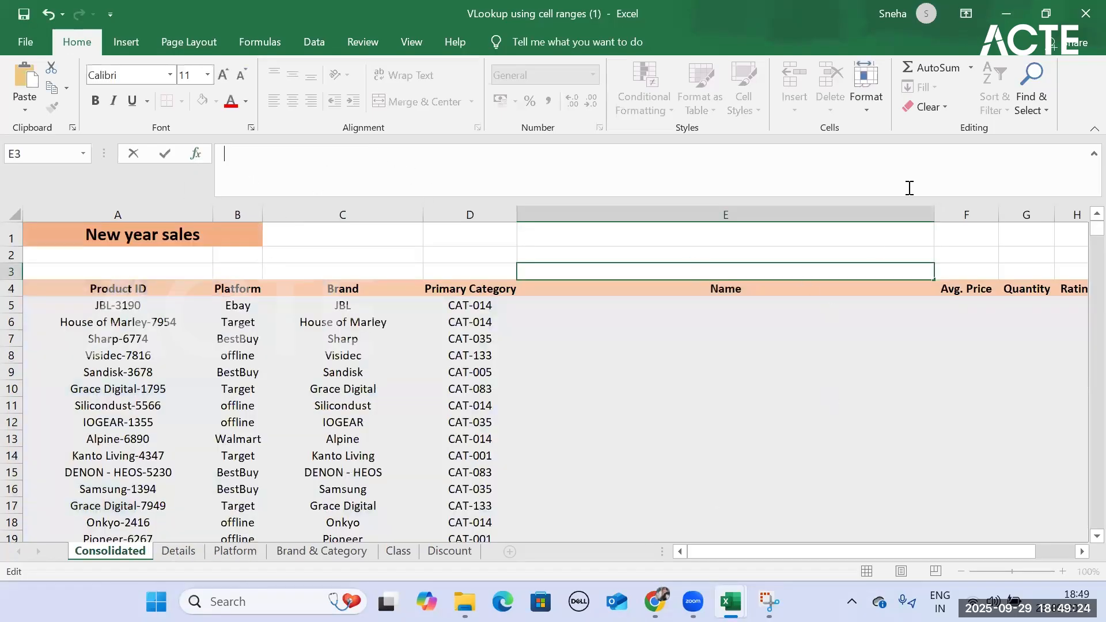
pyautogui.click(818, 255)
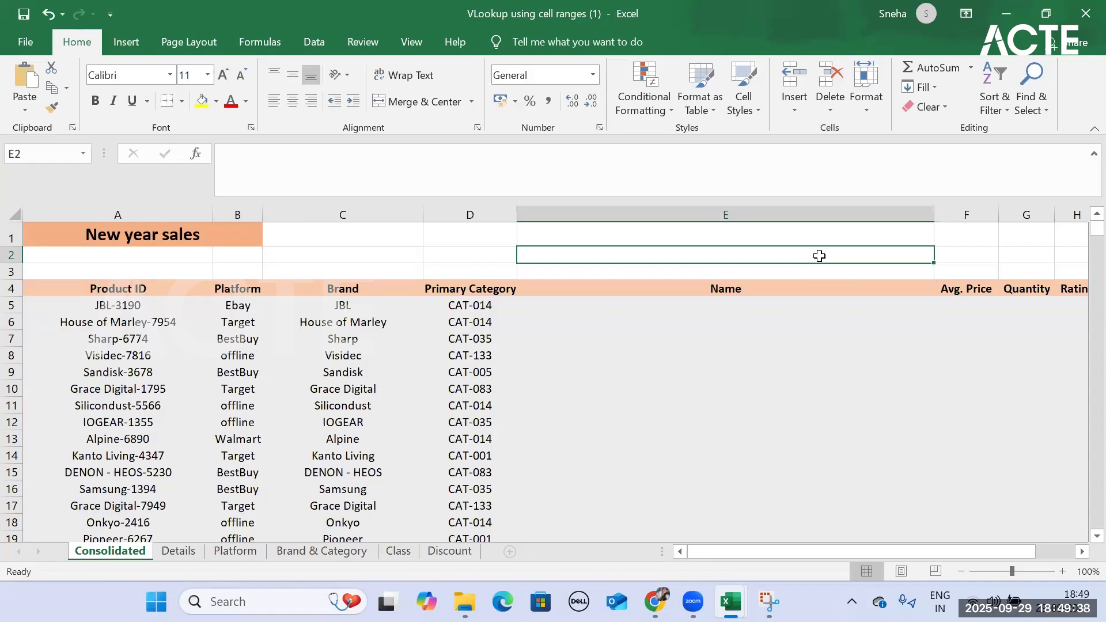
# Step: Examine the position of each header in row 4 of the Details sheet, from Product ID to Name
pyautogui.click(679, 290)
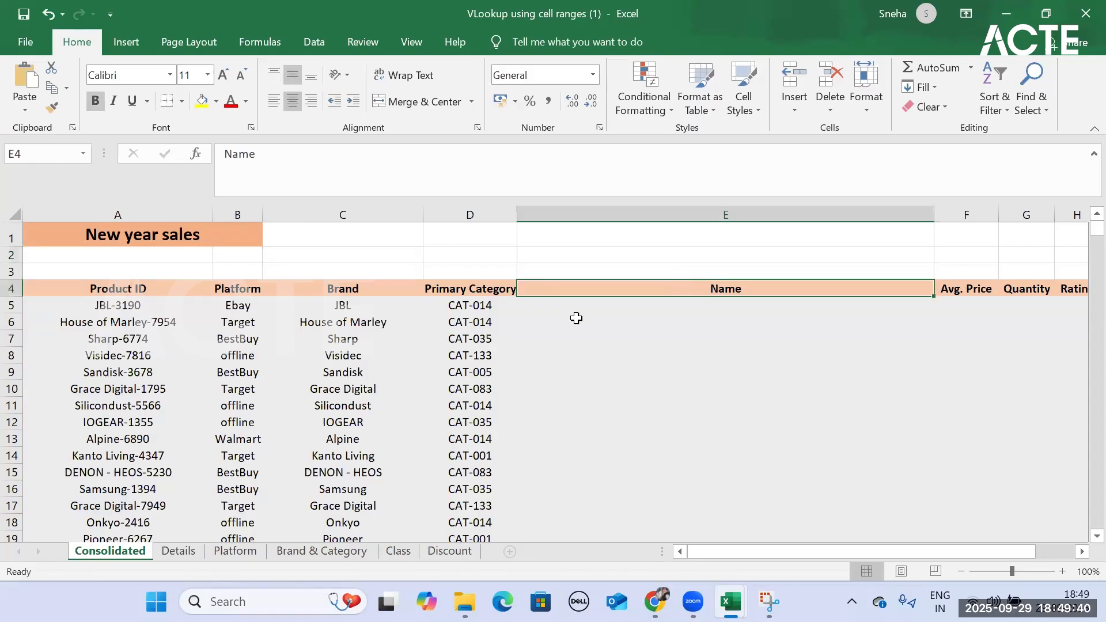
pyautogui.click(187, 550)
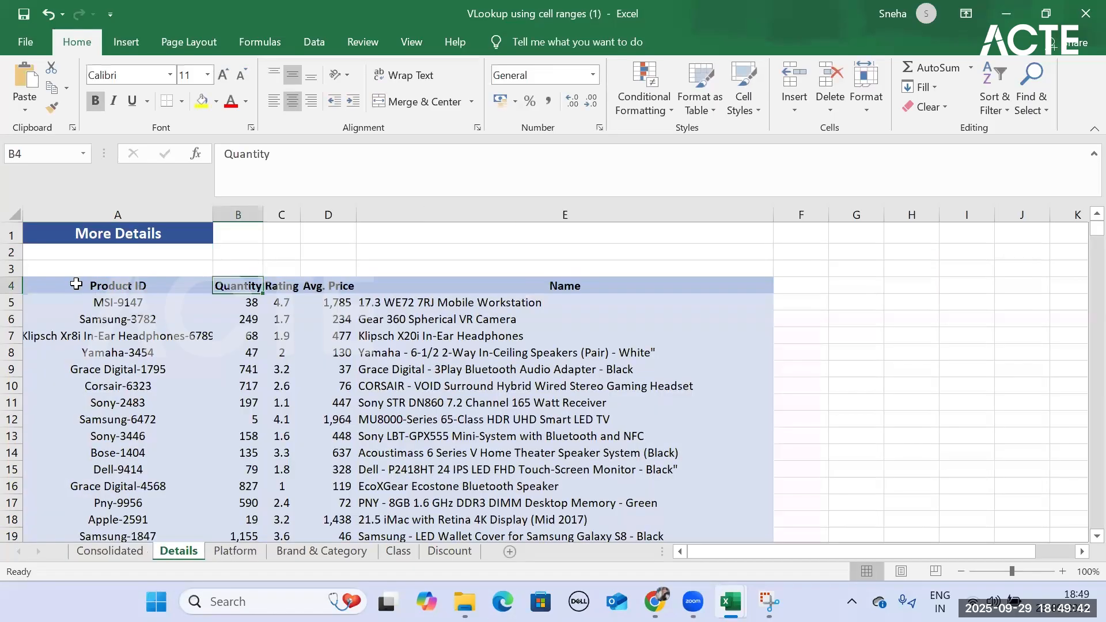
pyautogui.click(76, 283)
pyautogui.click(233, 285)
pyautogui.click(277, 285)
pyautogui.click(337, 288)
pyautogui.click(511, 286)
# Step: Enter 1 and 2 in A3 and B3, above the Product ID and Quantity headers on the Details sheet
pyautogui.click(92, 268)
pyautogui.write('1')
pyautogui.click(240, 269)
pyautogui.write('2')
pyautogui.click(279, 273)
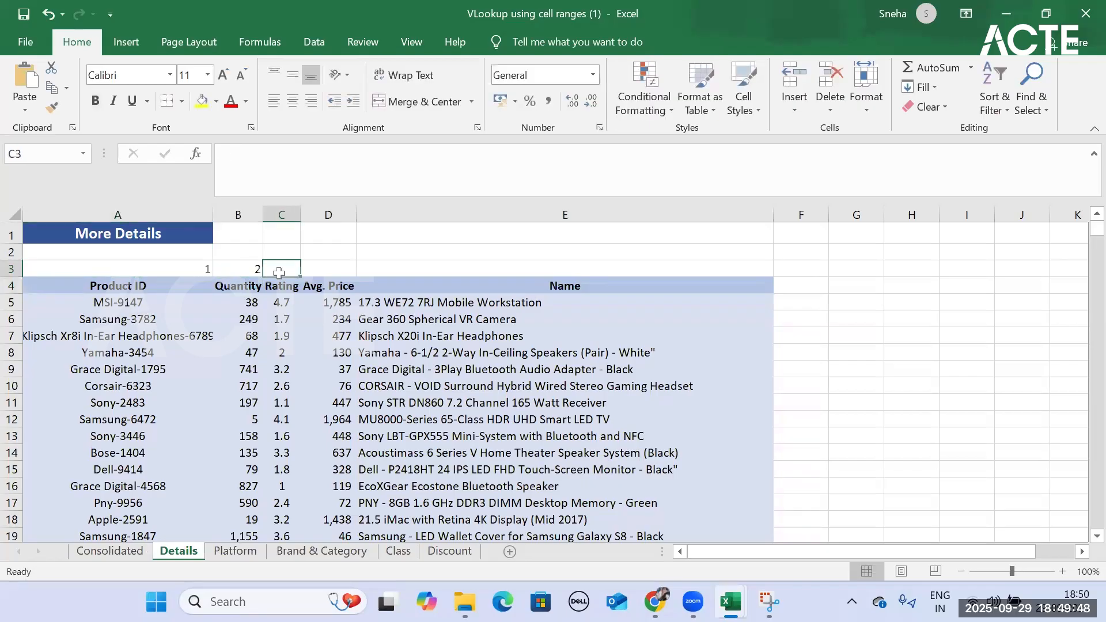
pyautogui.write('4')
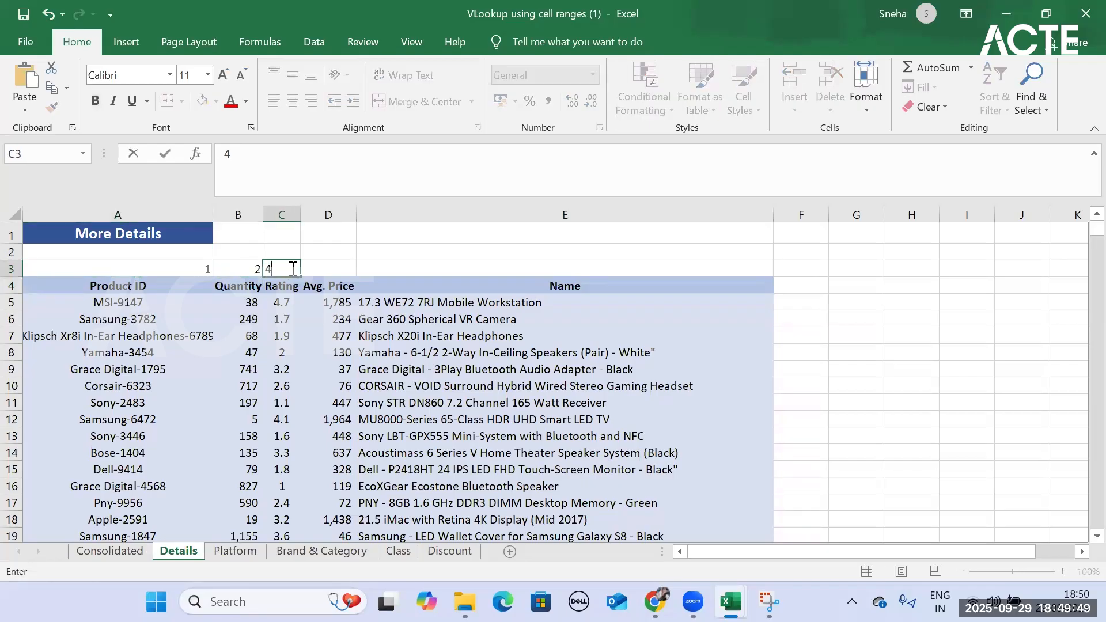
pyautogui.click(348, 270)
pyautogui.write('5')
pyautogui.press('BackSpace')
# Step: Enter 3, 4 and 5 in C3 to E3, above the Rating, Avg. Price and Name headers
pyautogui.click(285, 271)
pyautogui.write('3')
pyautogui.press('Tab')
pyautogui.write('4')
pyautogui.press('Tab')
pyautogui.write('6')
pyautogui.press('BackSpace')
pyautogui.write('5')
pyautogui.press('Return')
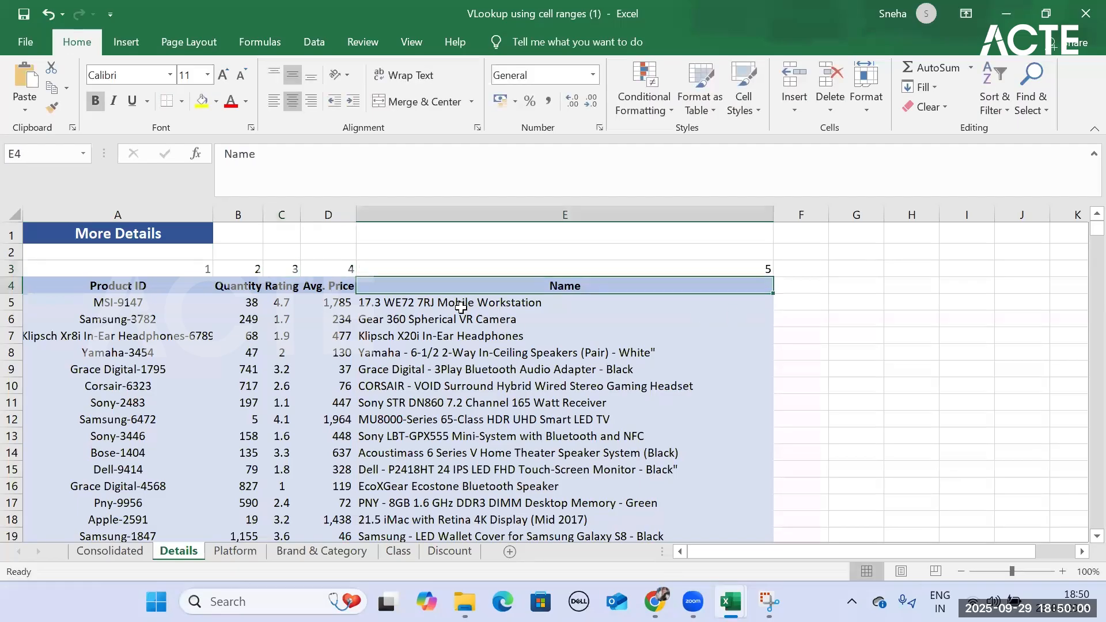
# Step: Start a MATCH formula in E3 above the Name header on the Consolidated sheet, using E4 as the lookup value
pyautogui.click(140, 548)
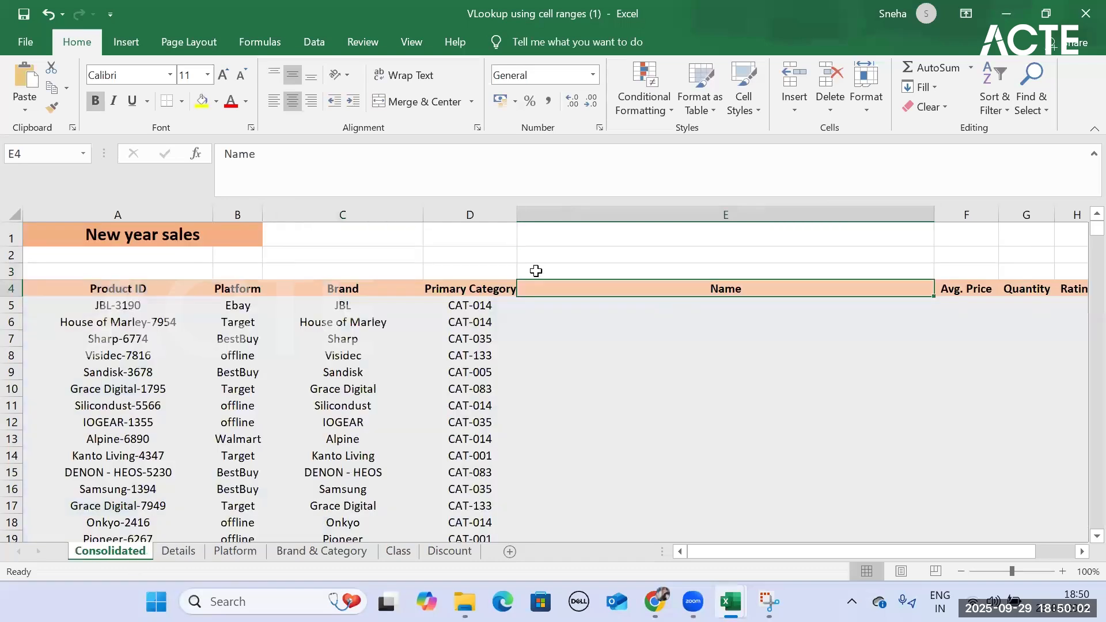
pyautogui.click(594, 268)
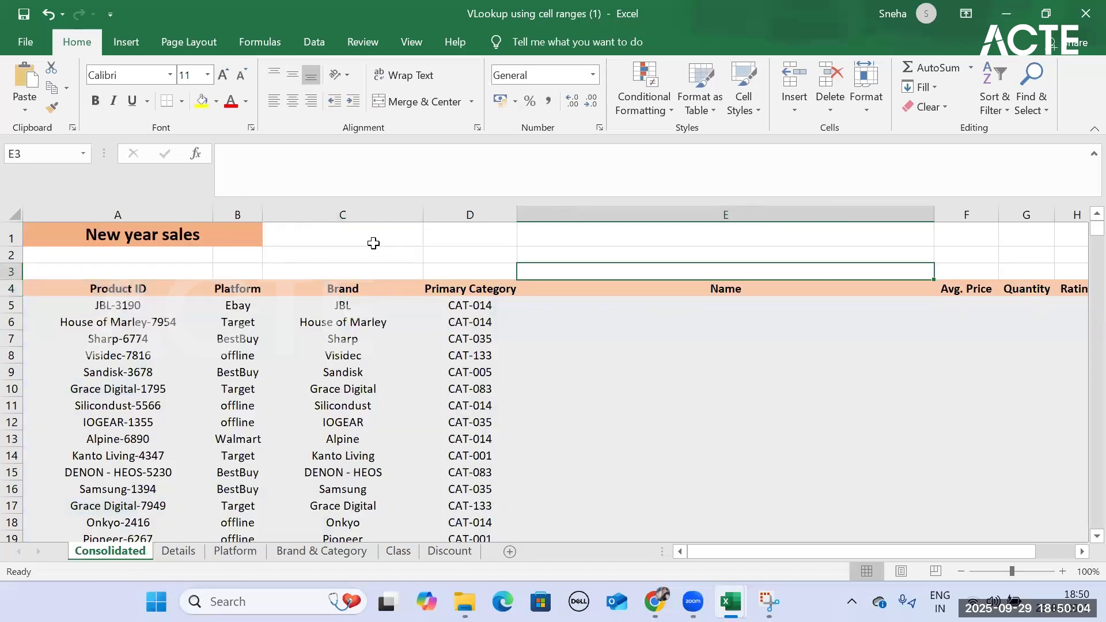
pyautogui.write('=mat')
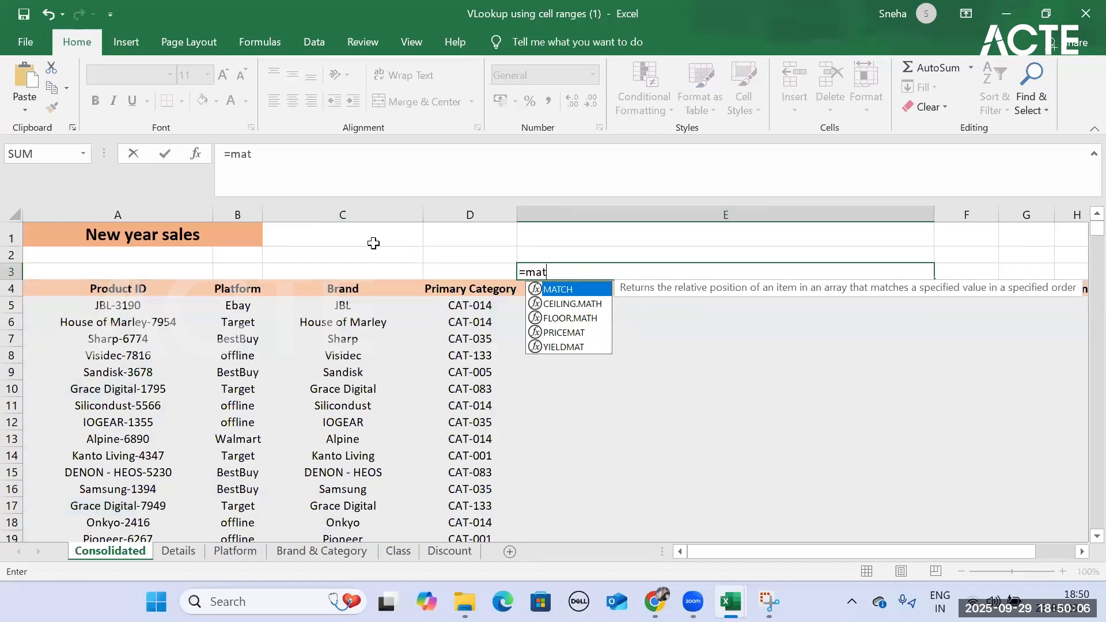
pyautogui.press('Tab')
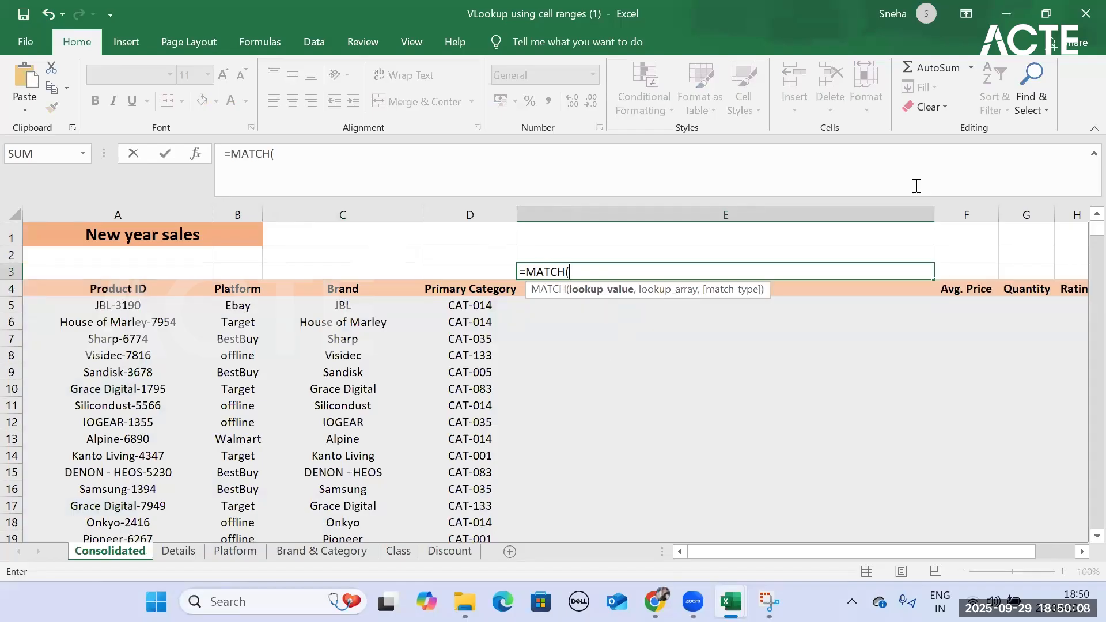
pyautogui.click(826, 291)
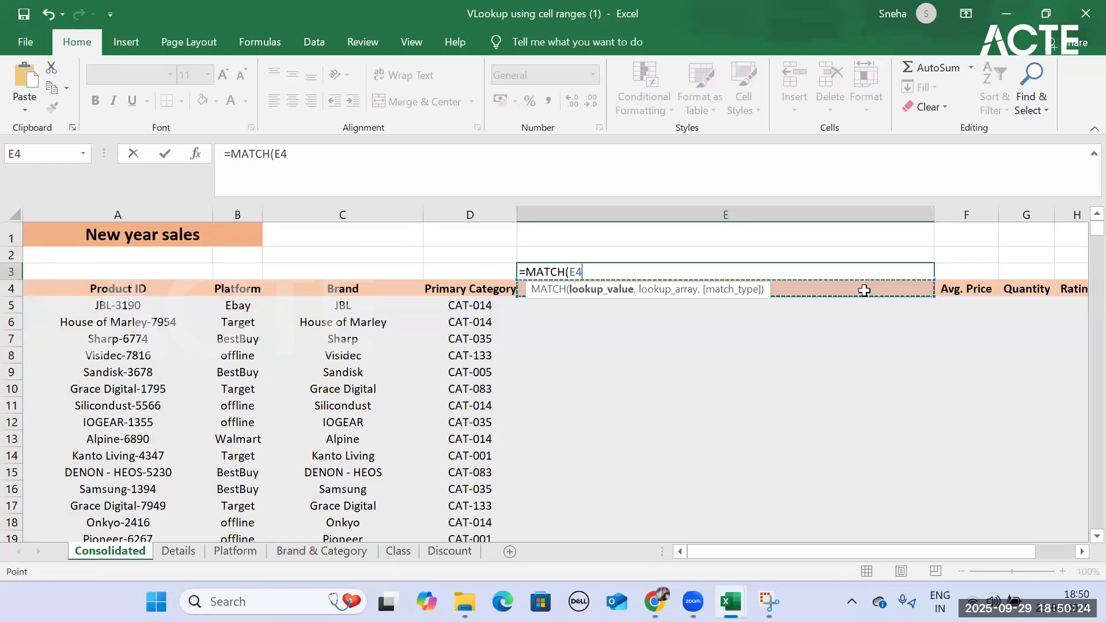
pyautogui.write(',')
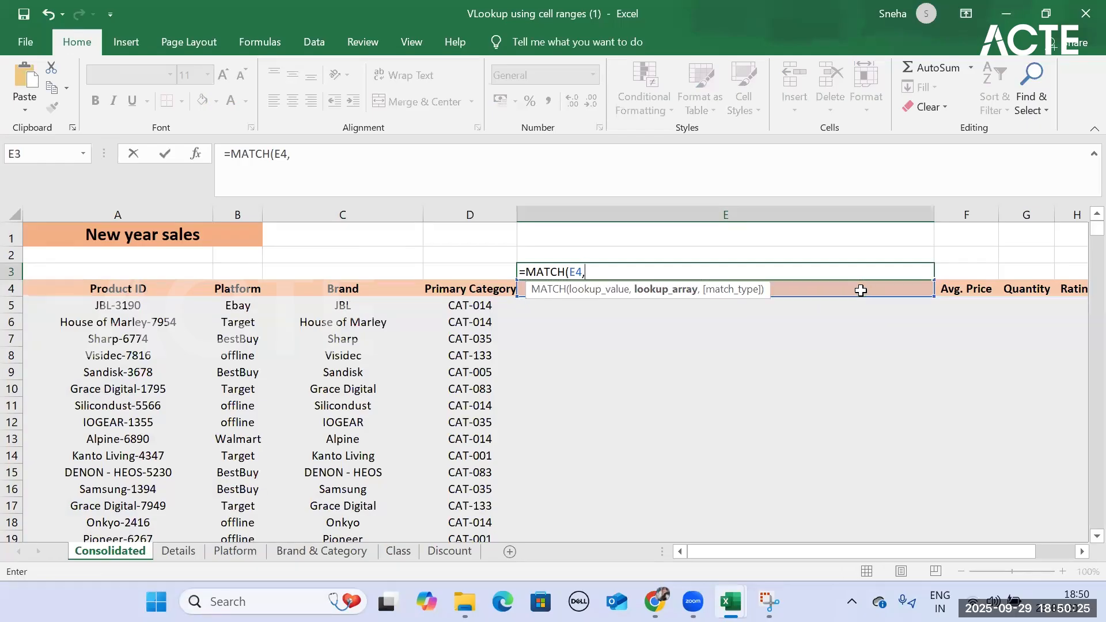
# Step: Complete the MATCH formula with the absolute header range Details!$A$4:$E$4 as lookup array and 0 for an exact match
pyautogui.click(189, 554)
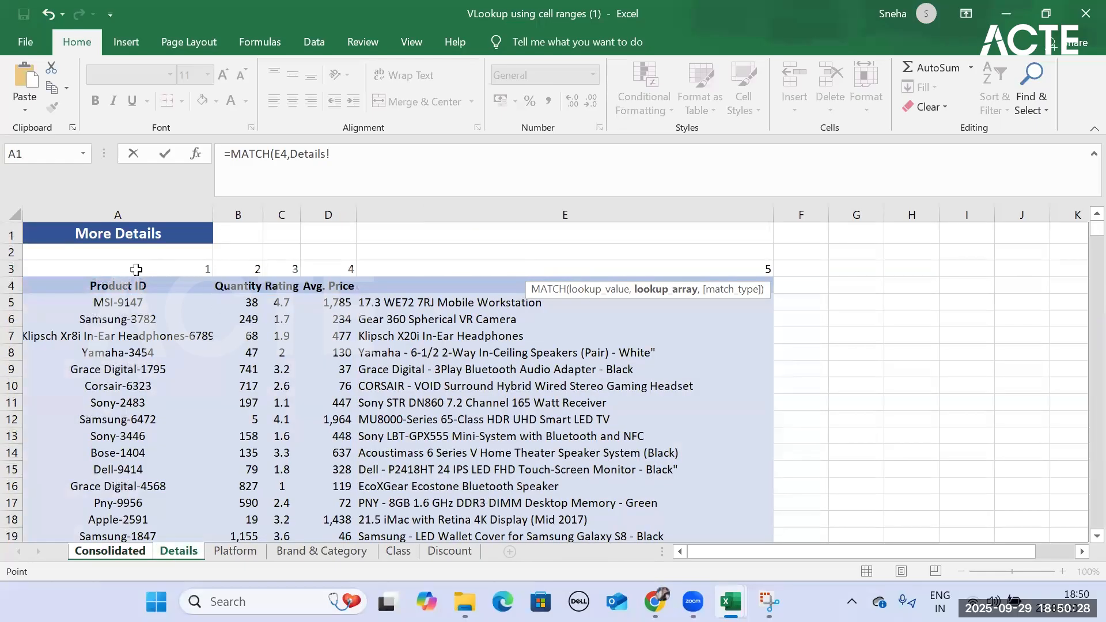
pyautogui.click(19, 286)
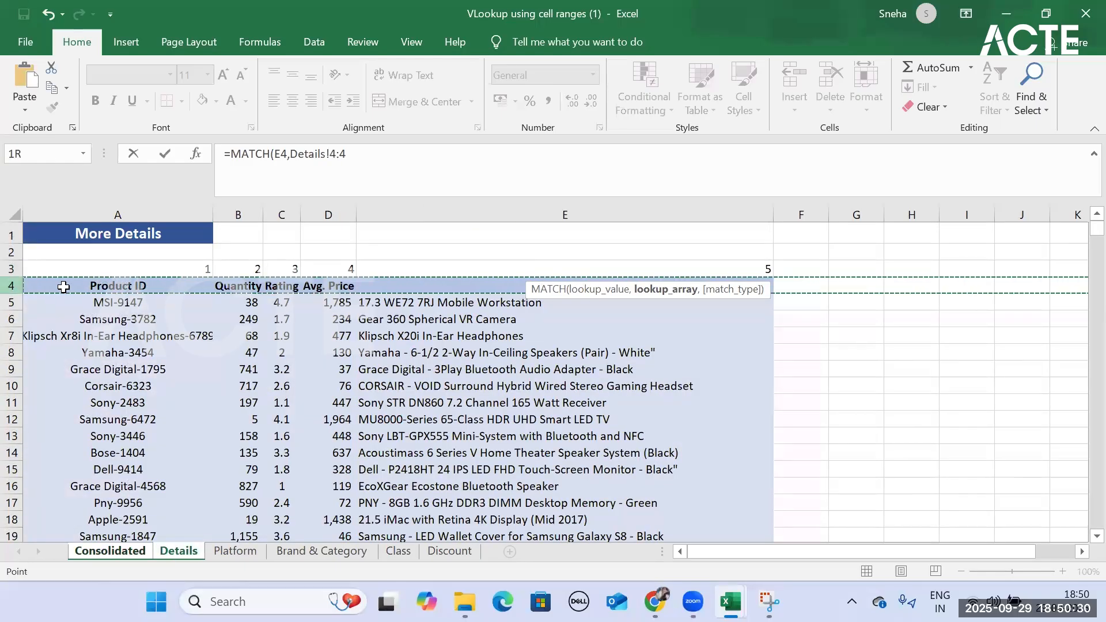
pyautogui.click(43, 292)
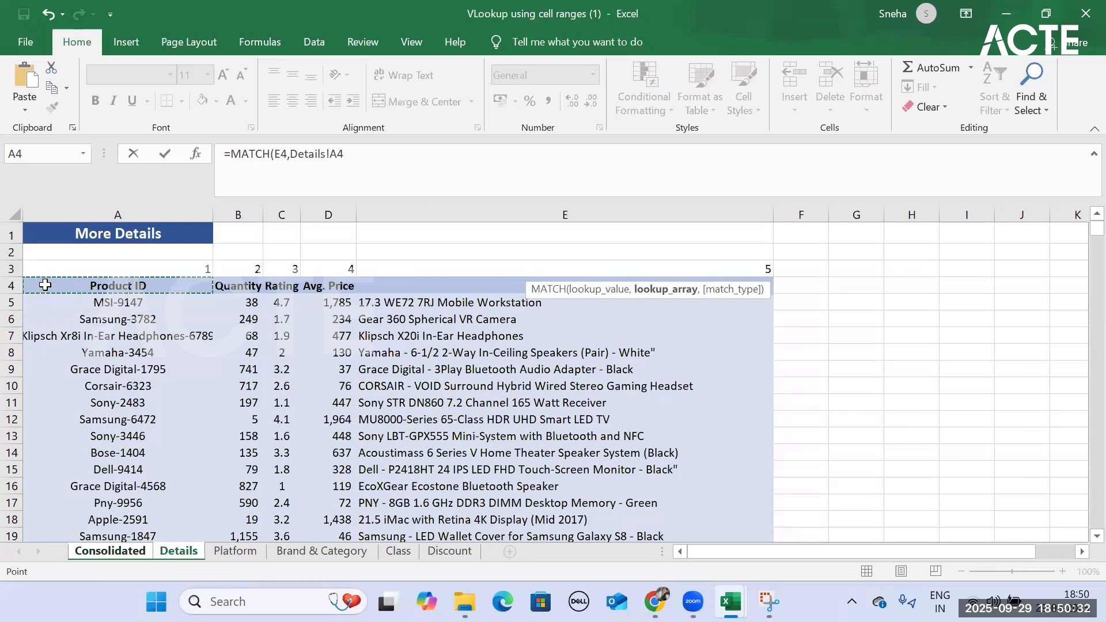
pyautogui.moveTo(157, 285); pyautogui.dragTo(500, 283)
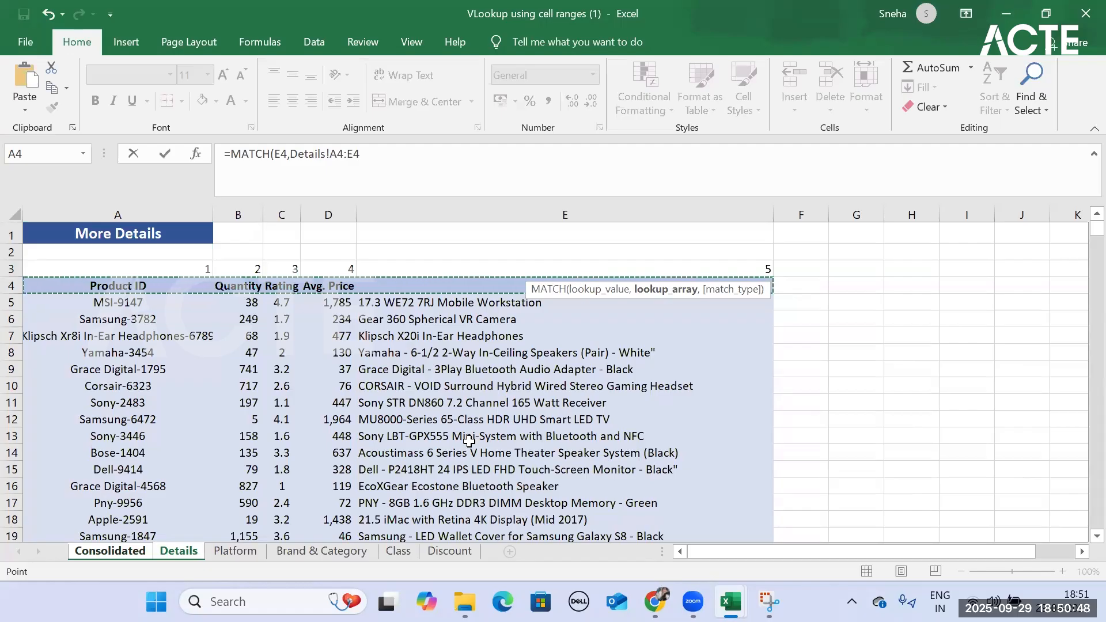
pyautogui.press('F4')
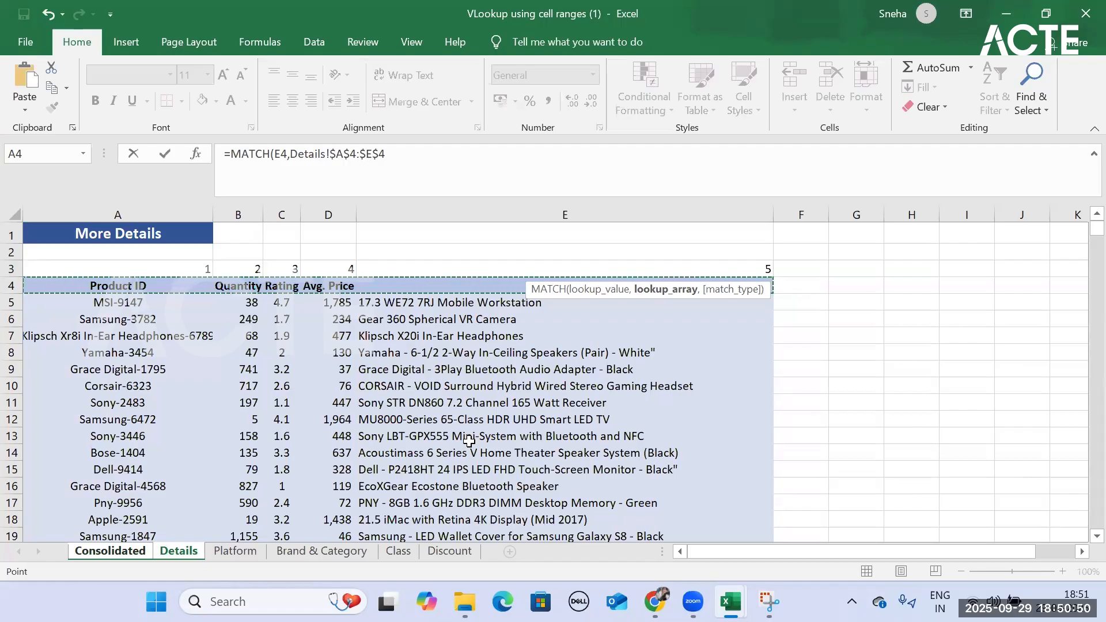
pyautogui.write(',')
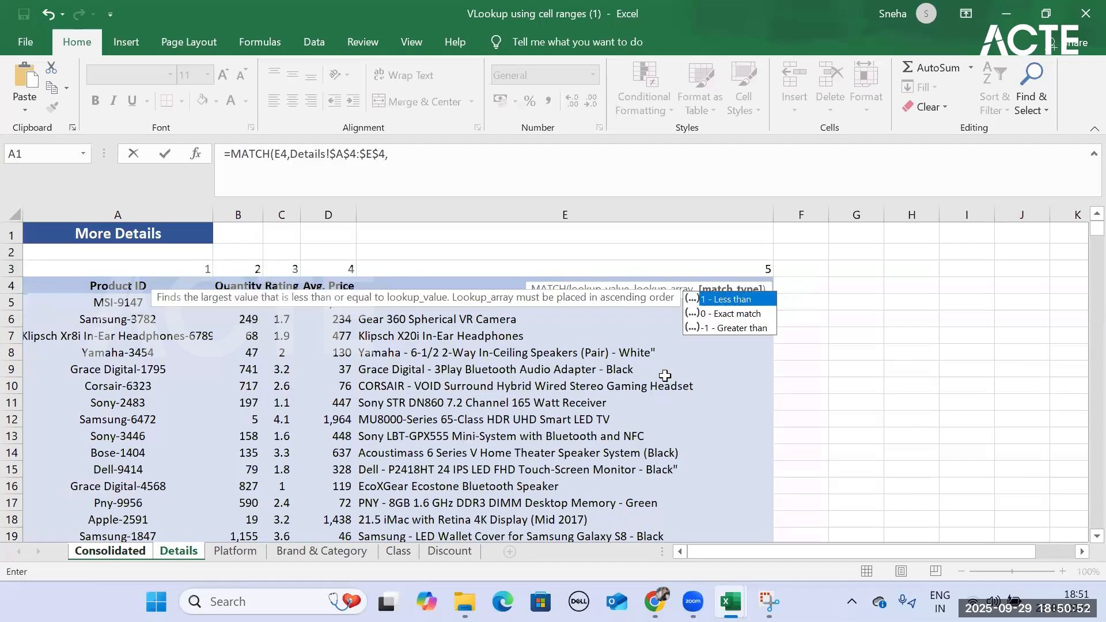
pyautogui.click(729, 314)
pyautogui.click(729, 314)
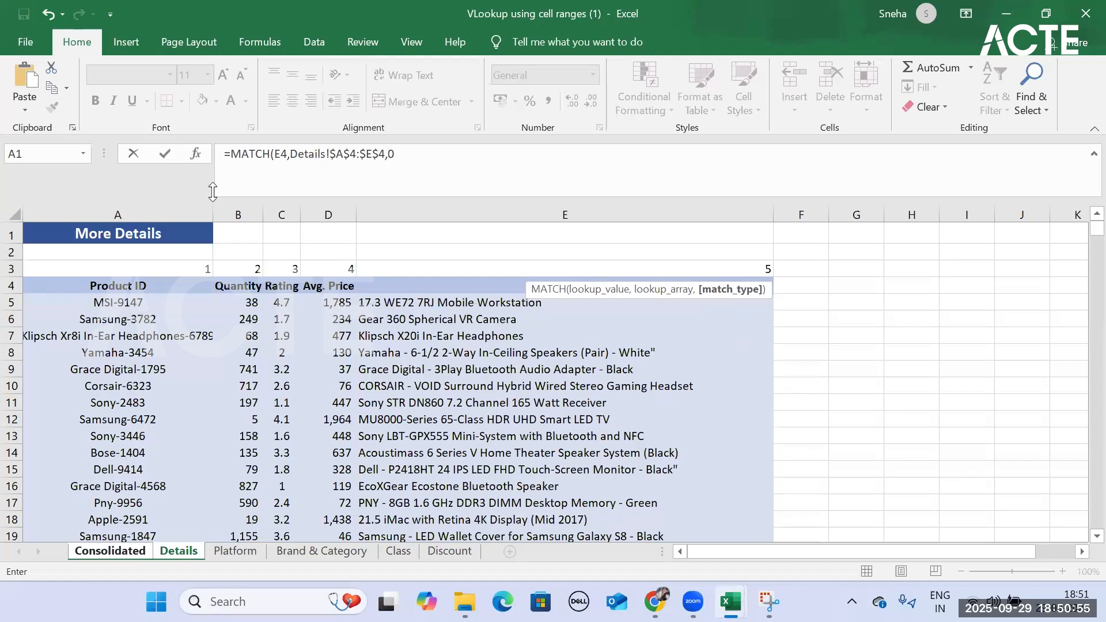
pyautogui.click(417, 159)
pyautogui.press('Return')
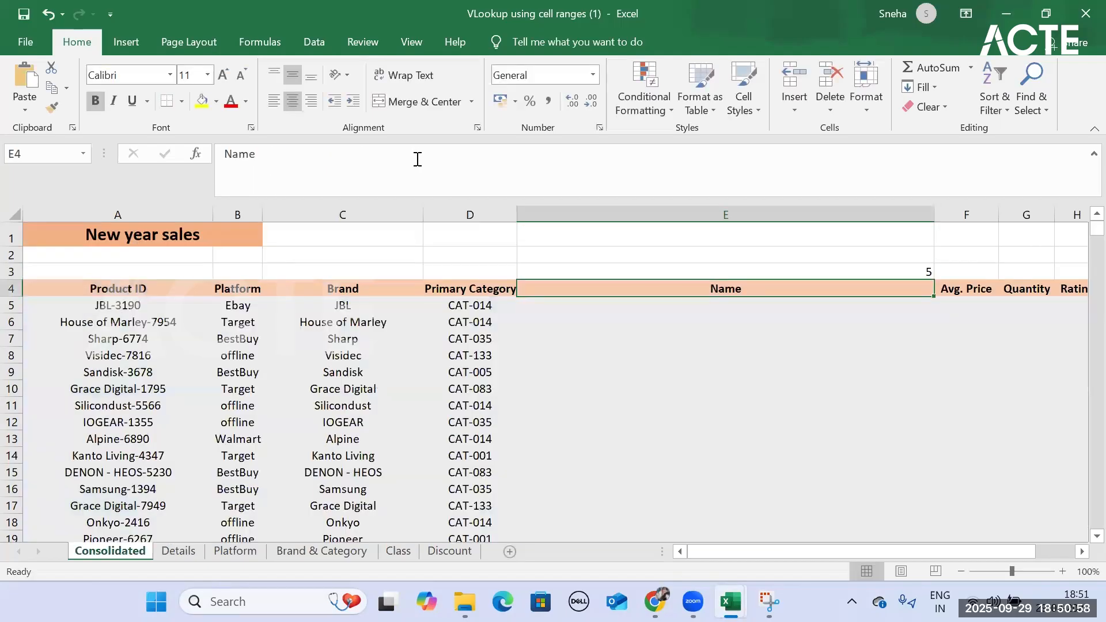
# Step: Fill the MATCH formula from E3 across to H3, above the Avg. Price, Quantity and Rating headers
pyautogui.click(802, 268)
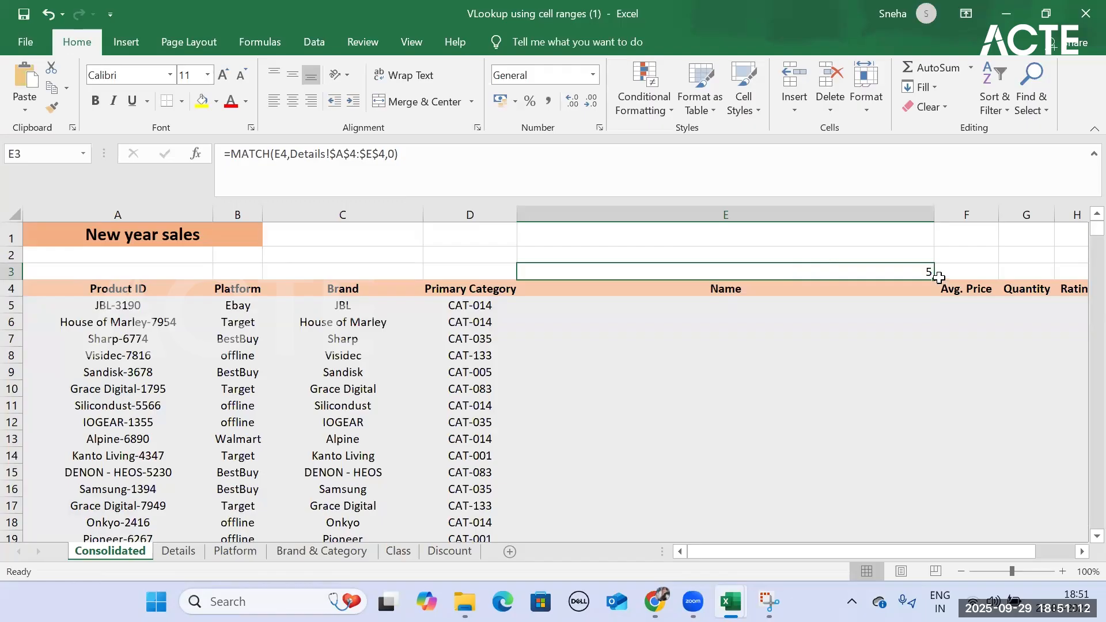
pyautogui.moveTo(933, 279); pyautogui.dragTo(1086, 282)
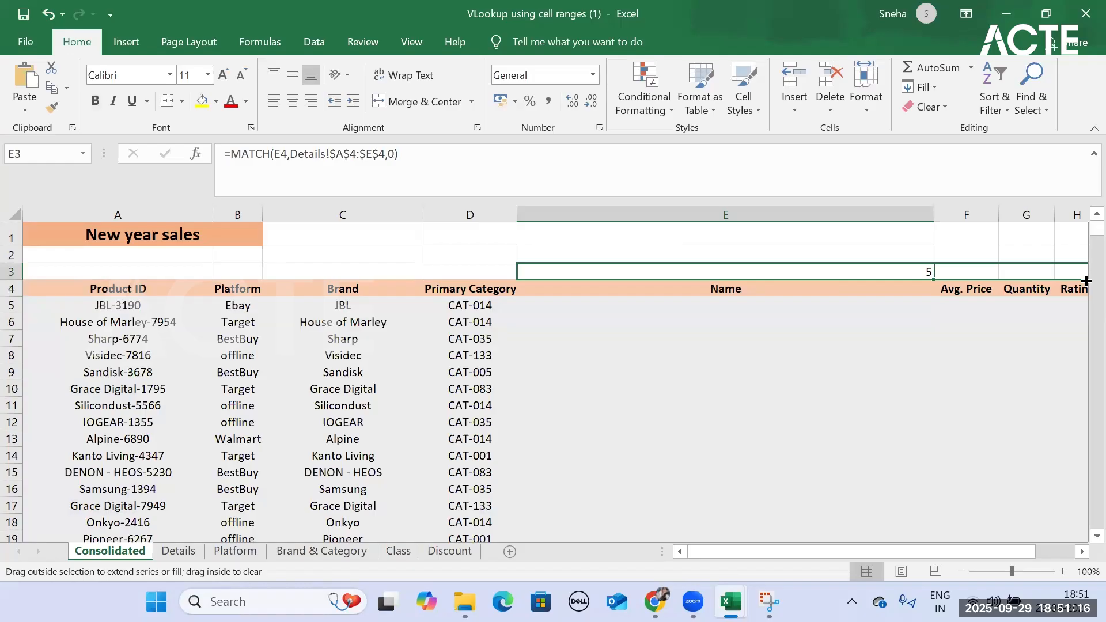
pyautogui.moveTo(1087, 280); pyautogui.dragTo(1086, 281)
pyautogui.moveTo(959, 551); pyautogui.dragTo(986, 547)
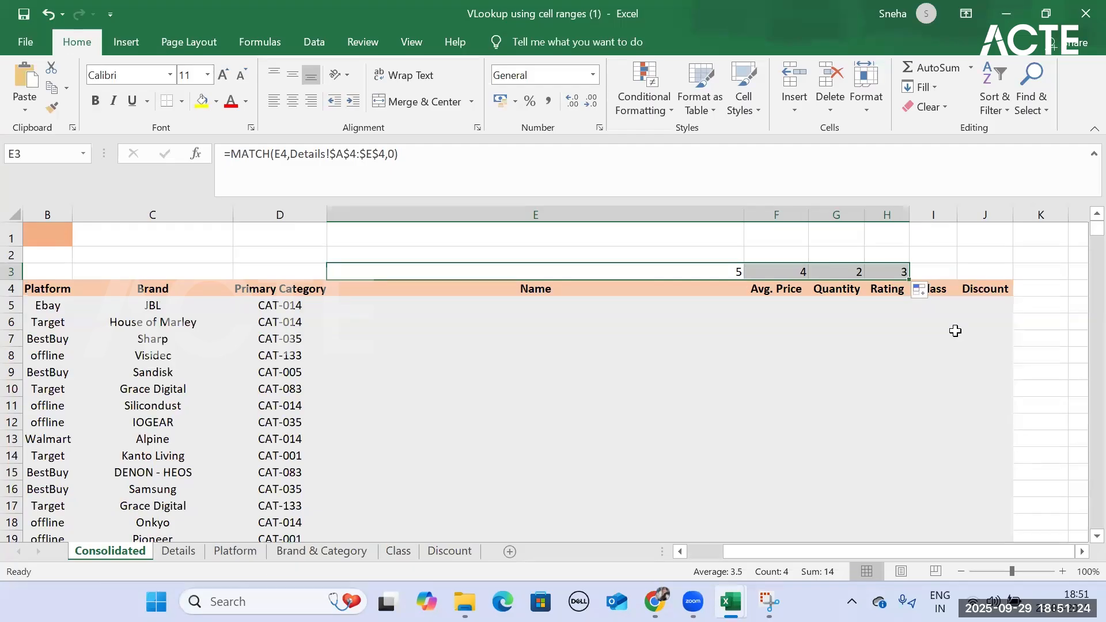
pyautogui.click(559, 313)
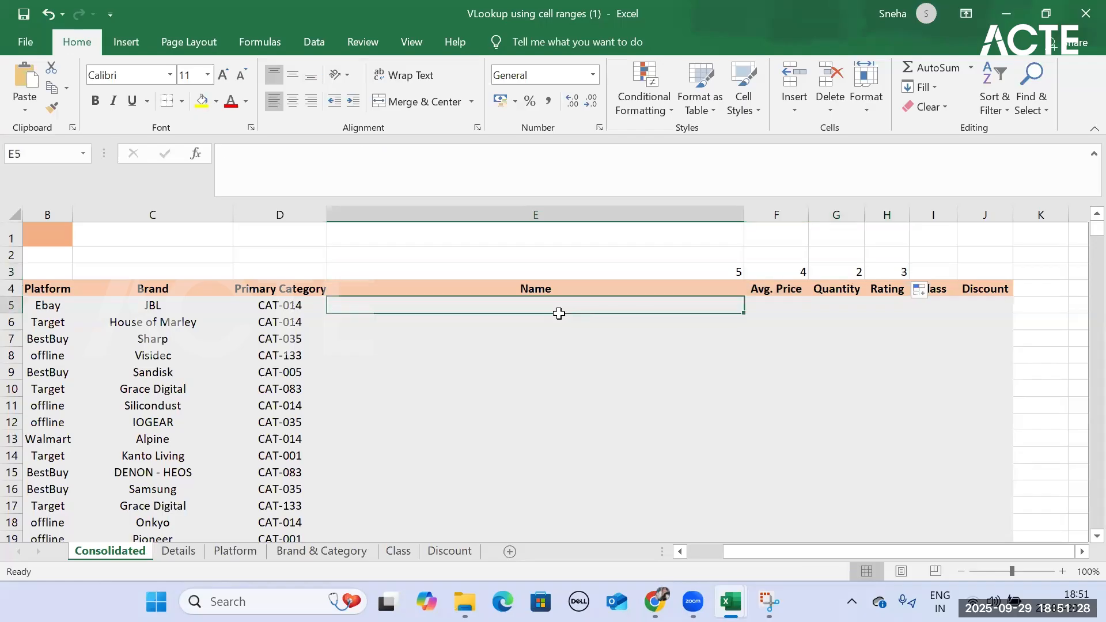
pyautogui.write('=vlo')
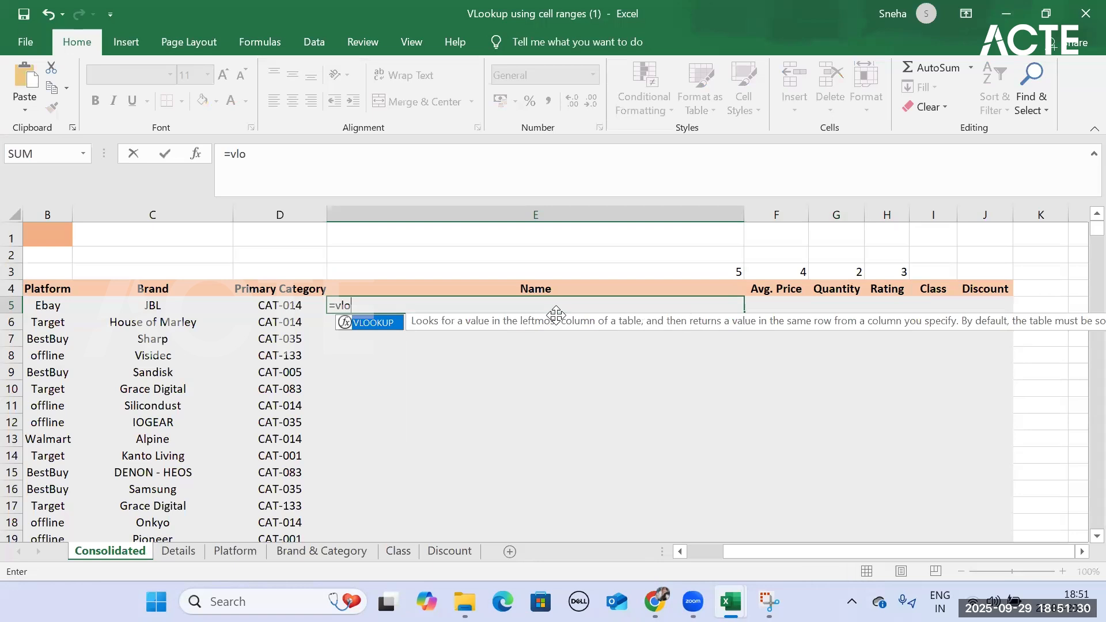
pyautogui.press('Tab')
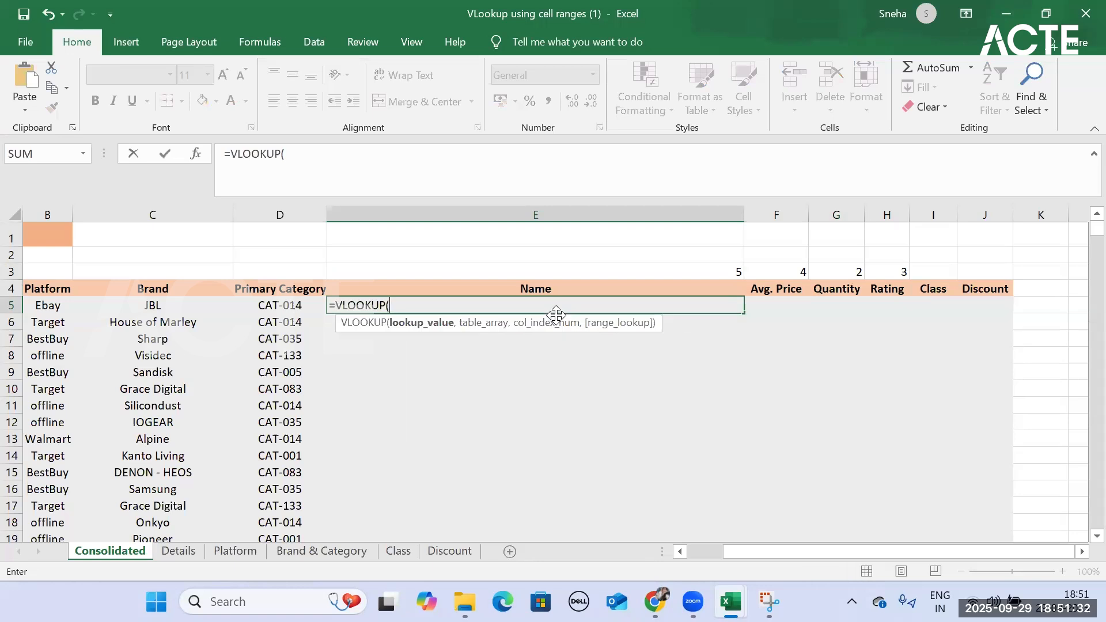
pyautogui.press('BackSpace')
pyautogui.press('BackSpace')
pyautogui.press('BackSpace')
pyautogui.press('BackSpace')
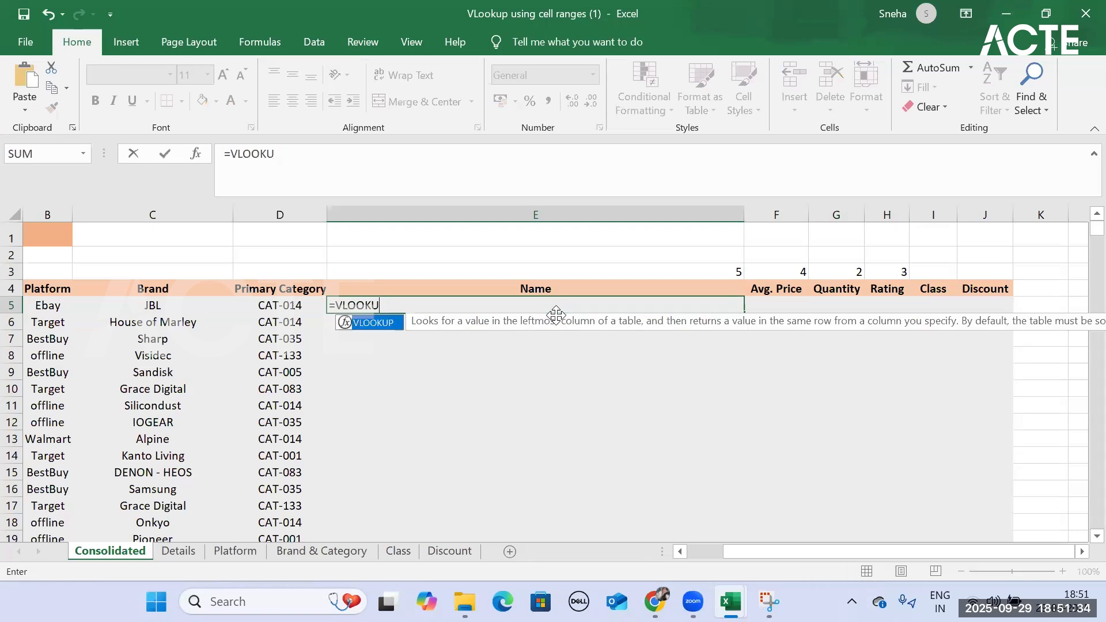
pyautogui.press('Escape')
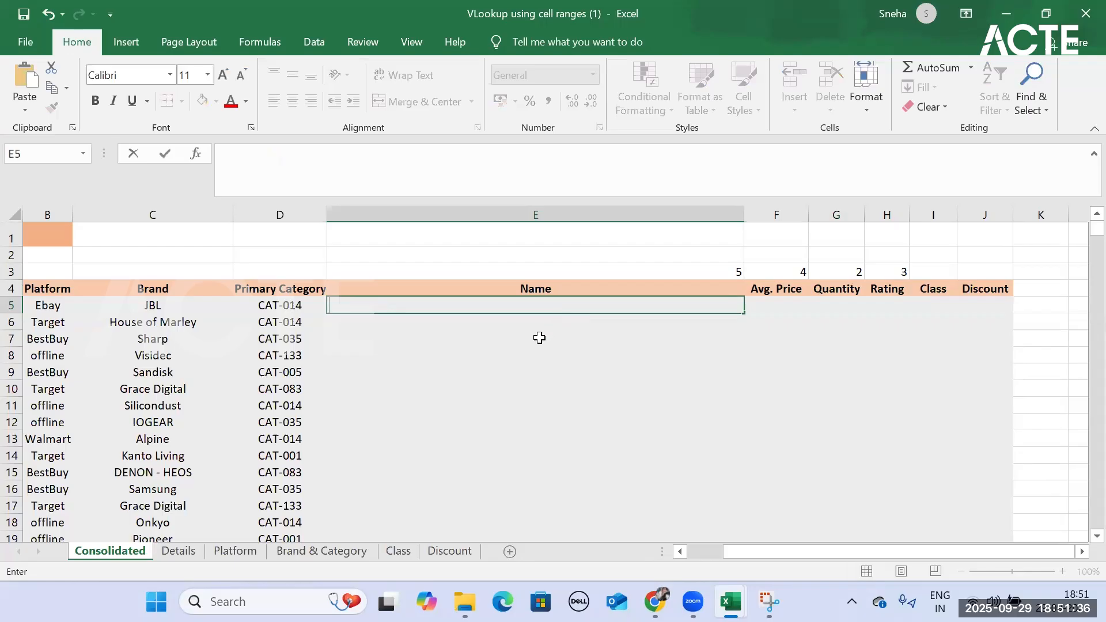
pyautogui.press('Return')
pyautogui.click(438, 306)
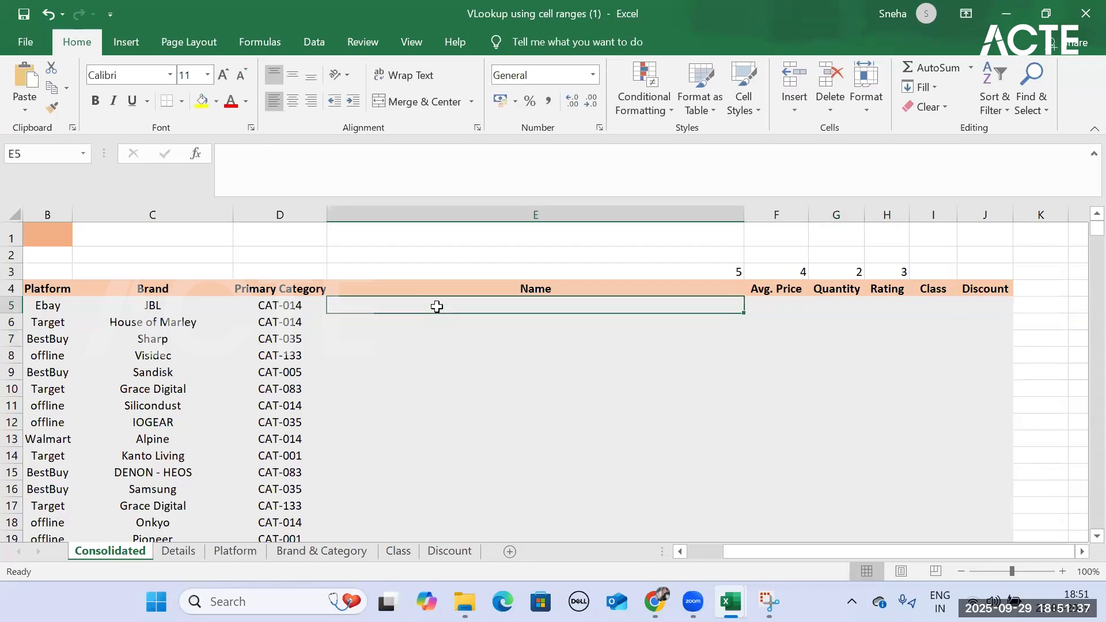
# Step: Compare the MATCH results in E3:H3 on the Consolidated sheet with the column numbers in row 3 of the Details sheet
pyautogui.click(734, 271)
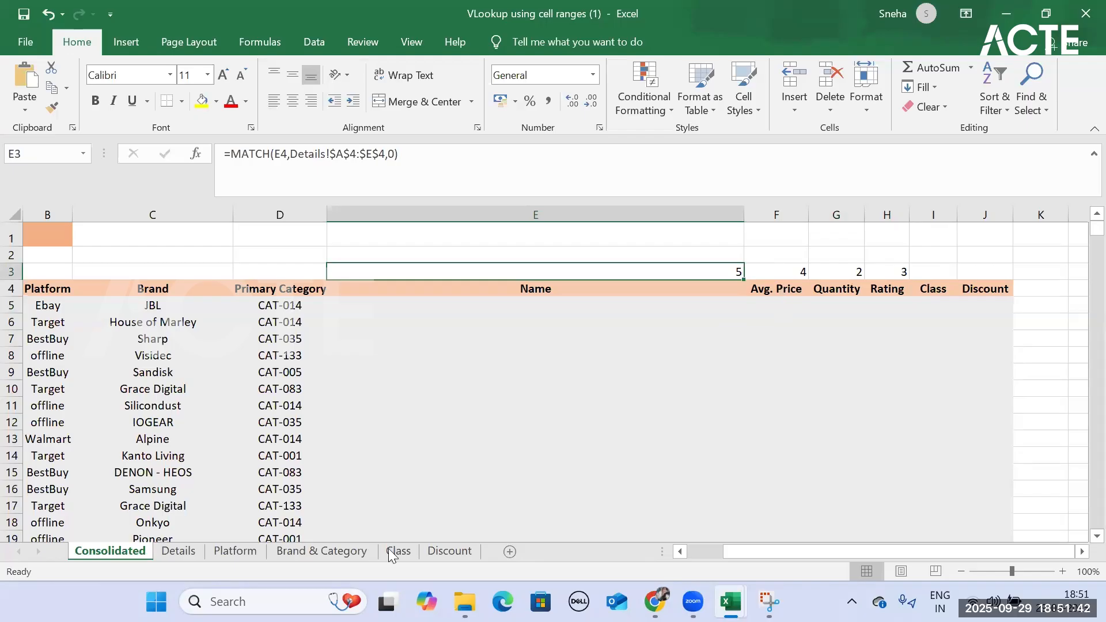
pyautogui.click(787, 288)
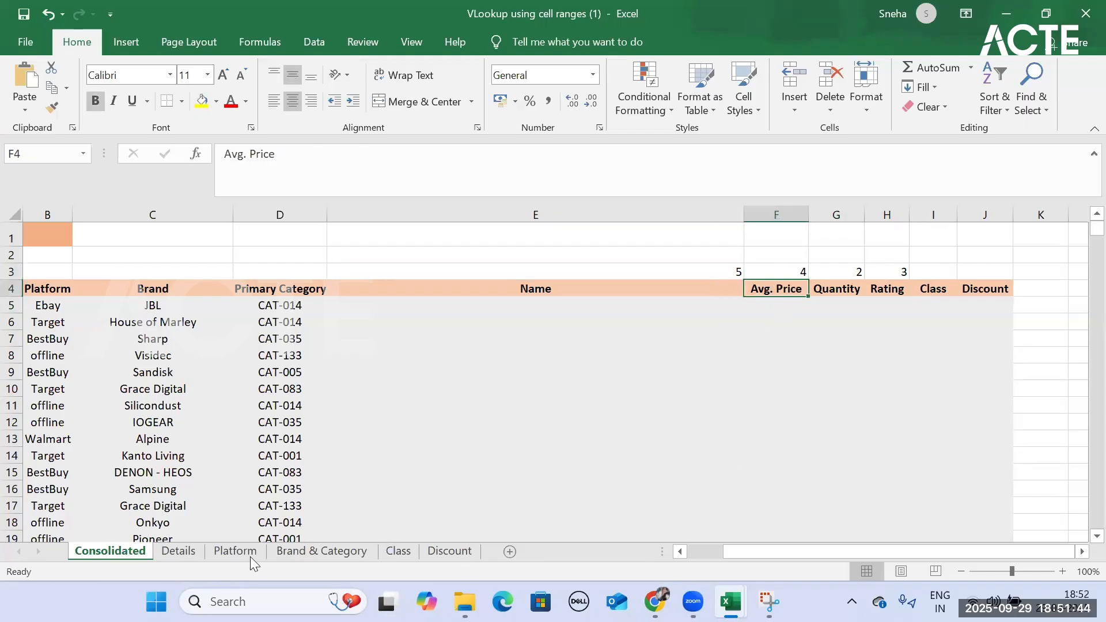
pyautogui.click(179, 551)
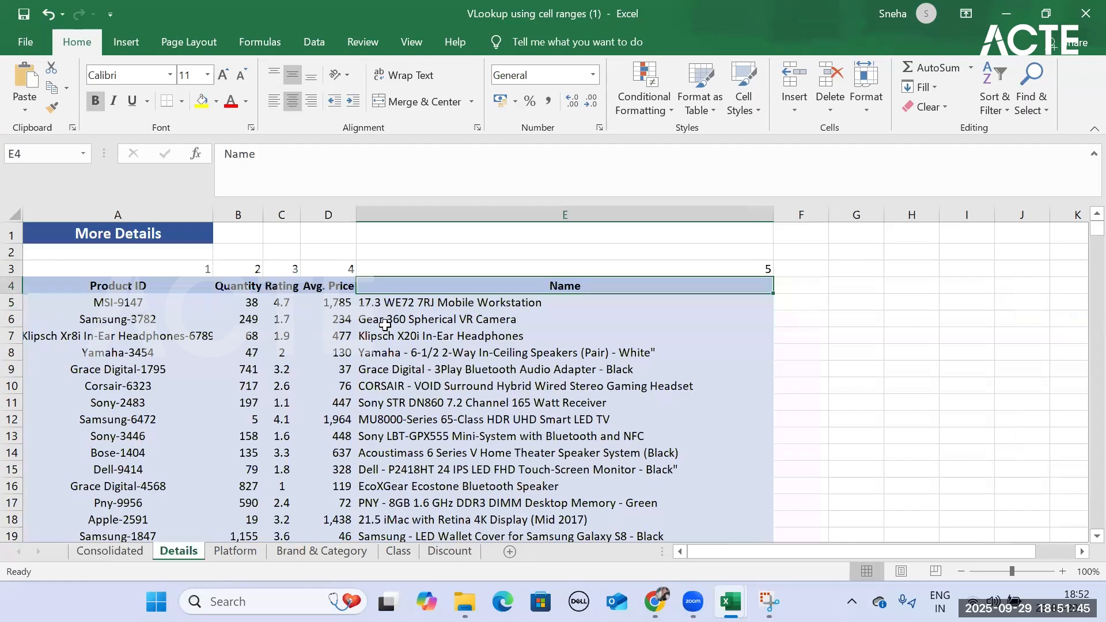
pyautogui.click(333, 276)
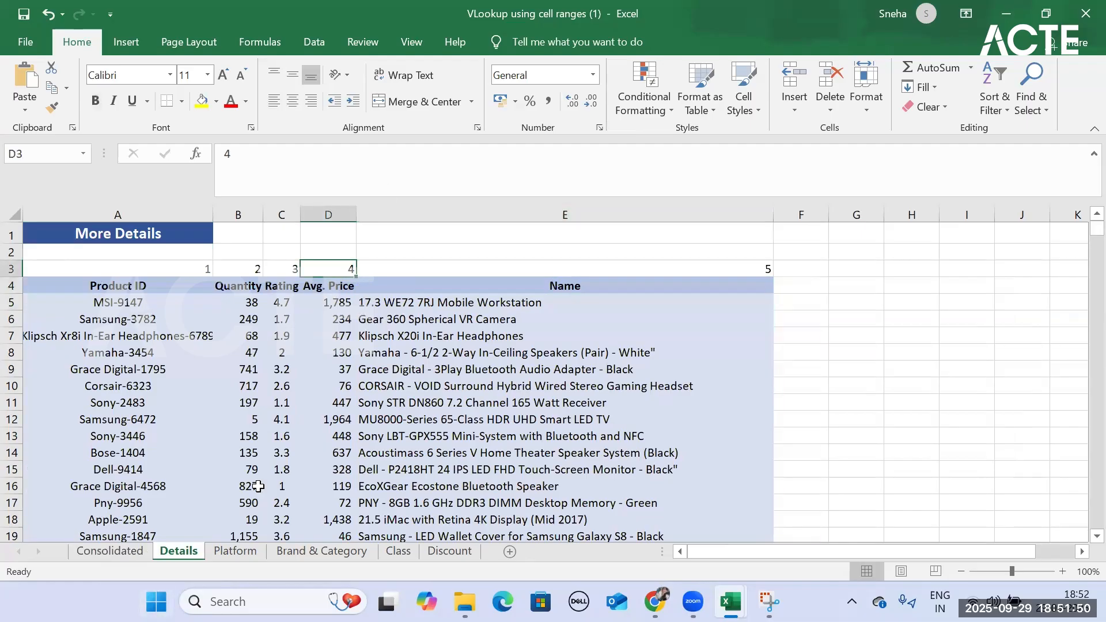
pyautogui.click(103, 551)
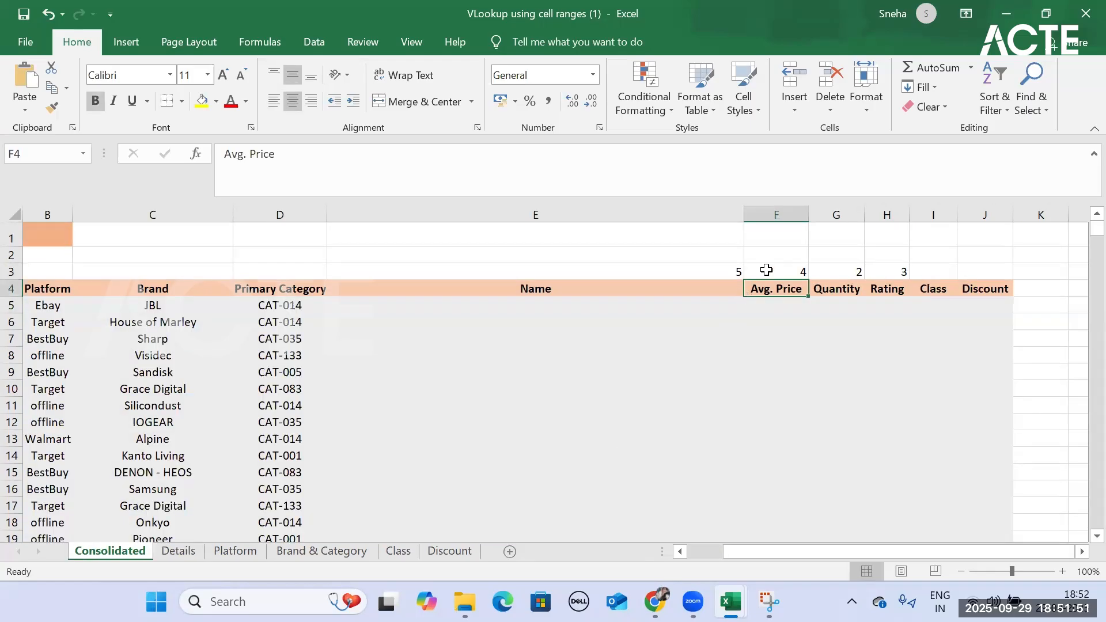
pyautogui.click(797, 273)
pyautogui.click(194, 551)
pyautogui.click(256, 269)
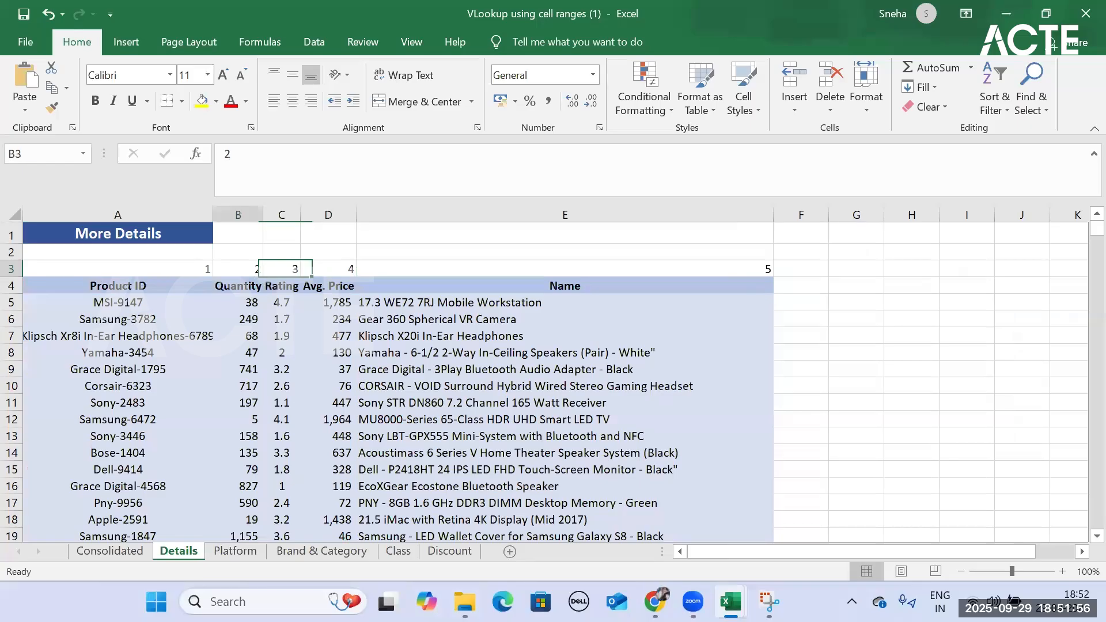
pyautogui.click(86, 551)
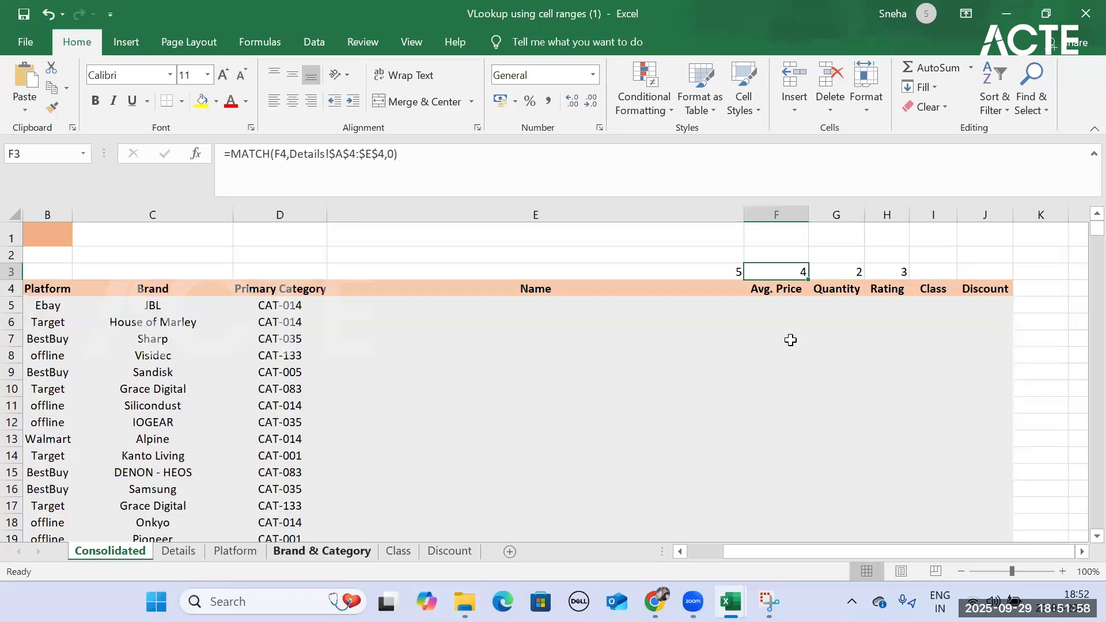
pyautogui.click(848, 271)
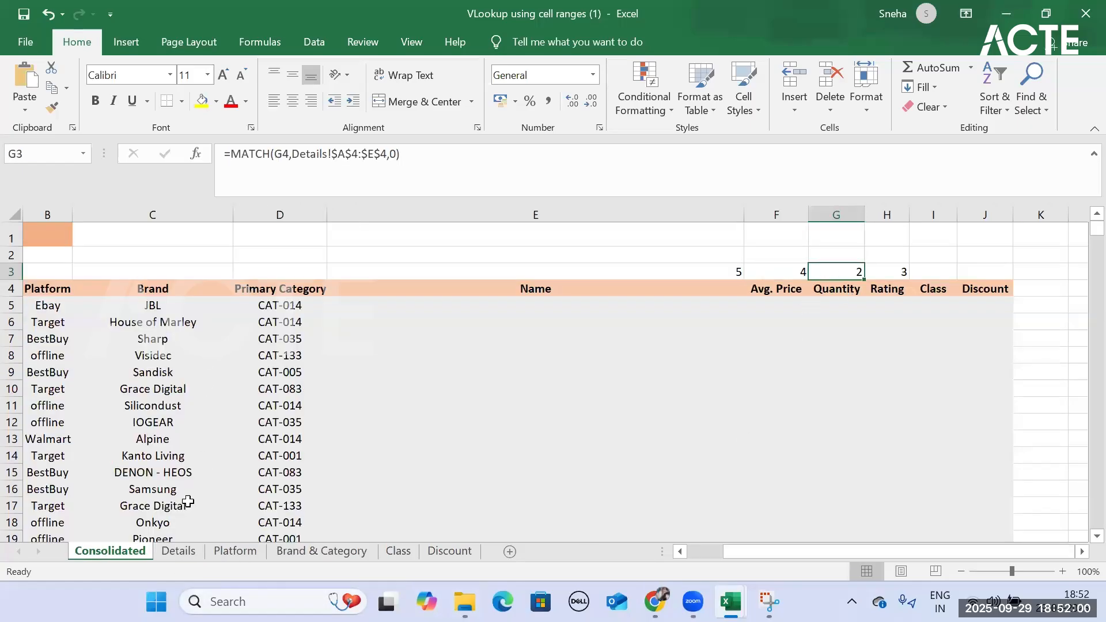
pyautogui.click(178, 551)
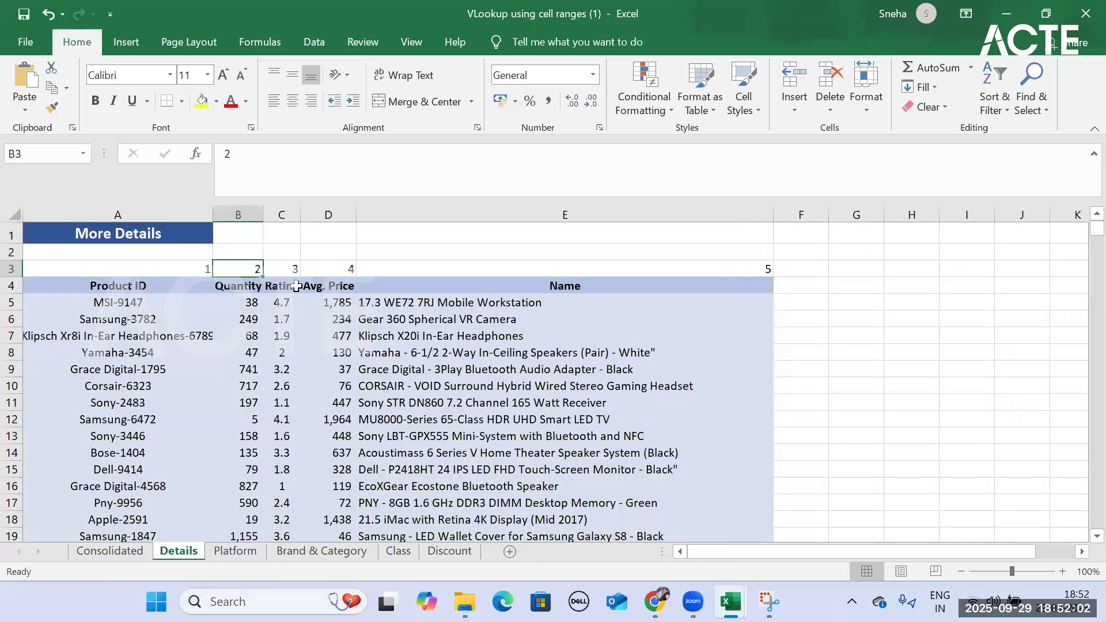
pyautogui.click(109, 551)
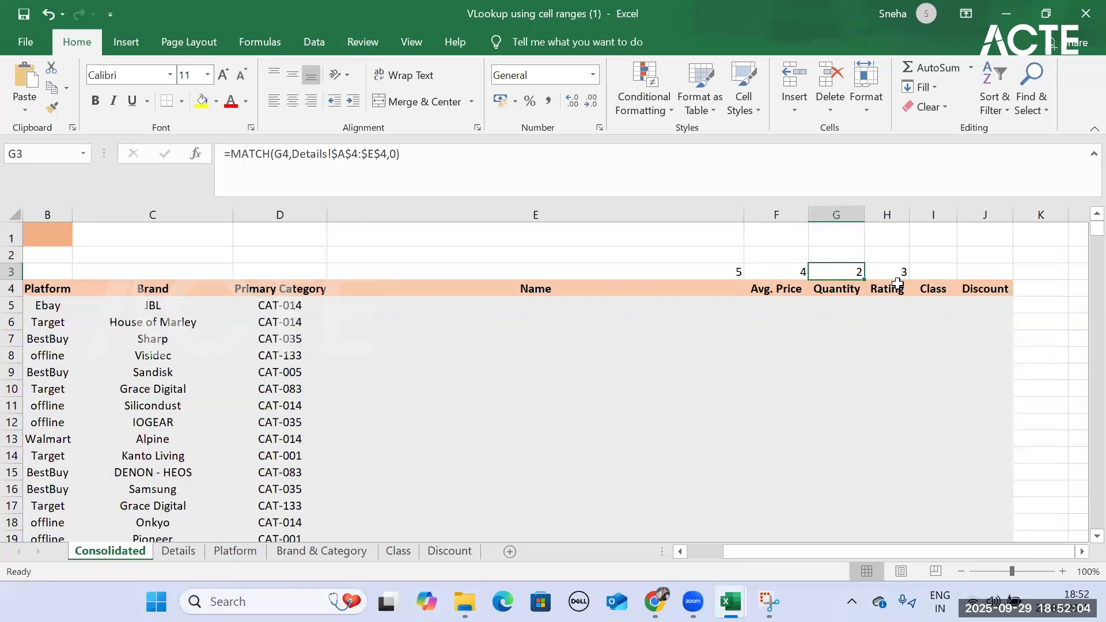
pyautogui.click(897, 283)
pyautogui.click(898, 272)
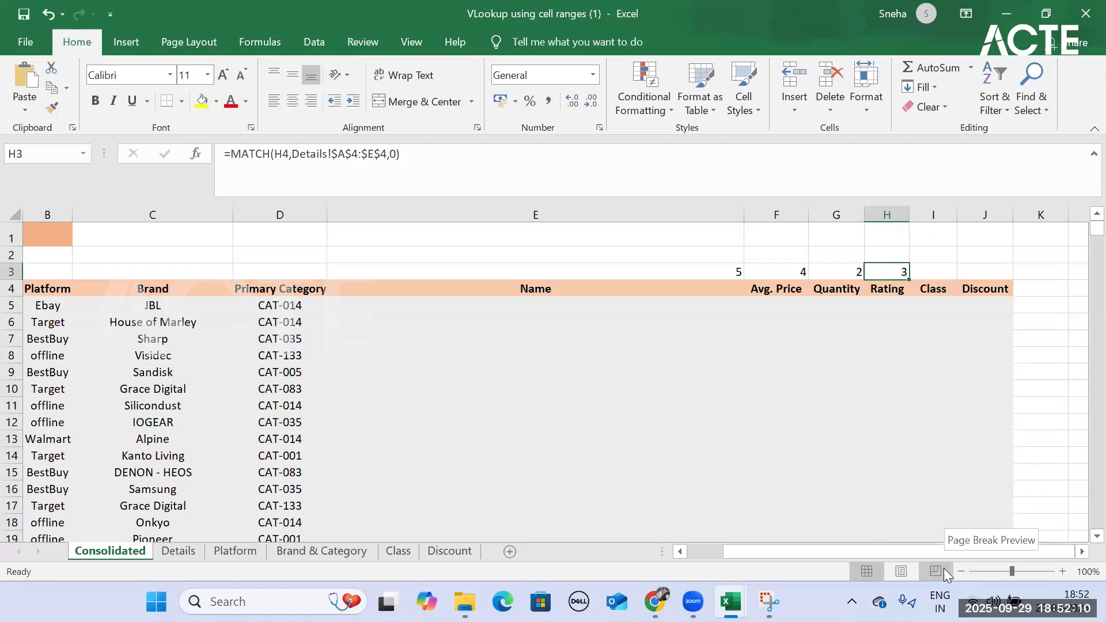
pyautogui.click(713, 275)
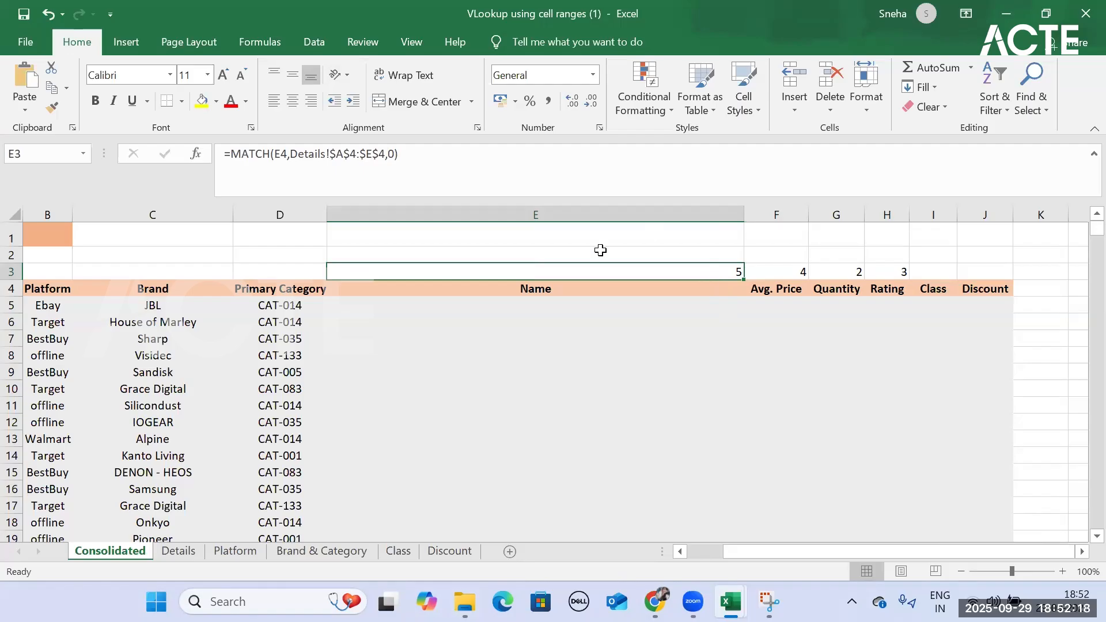
# Step: Start a VLOOKUP formula in E5 under the Name header on the Consolidated sheet, with the column-locked reference $A5 as lookup value
pyautogui.click(179, 551)
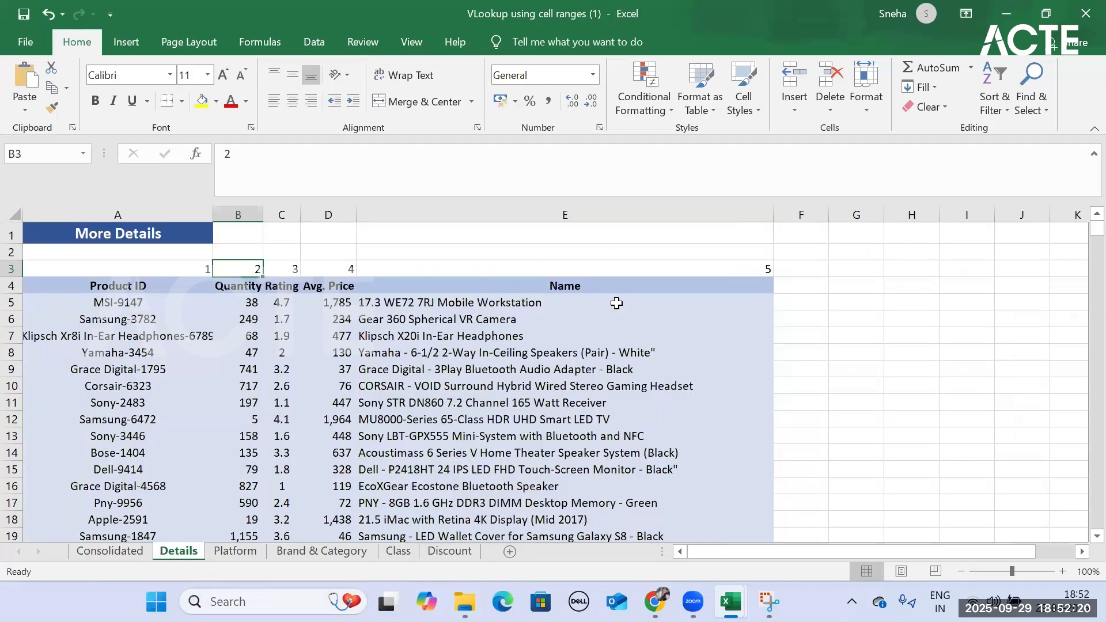
pyautogui.click(105, 549)
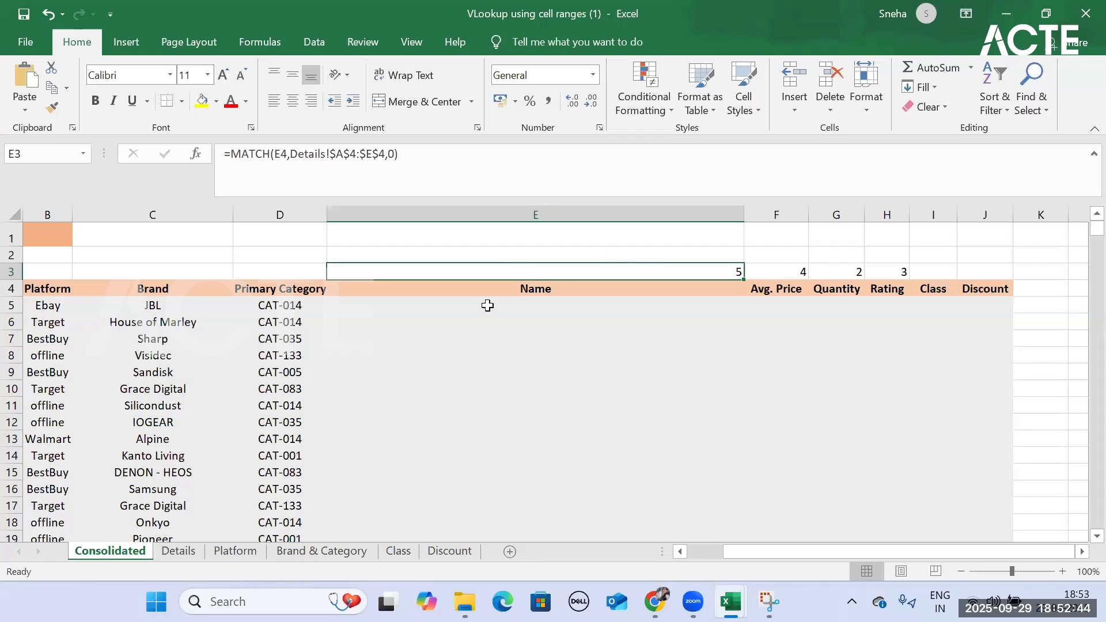
pyautogui.click(487, 306)
pyautogui.write('=v')
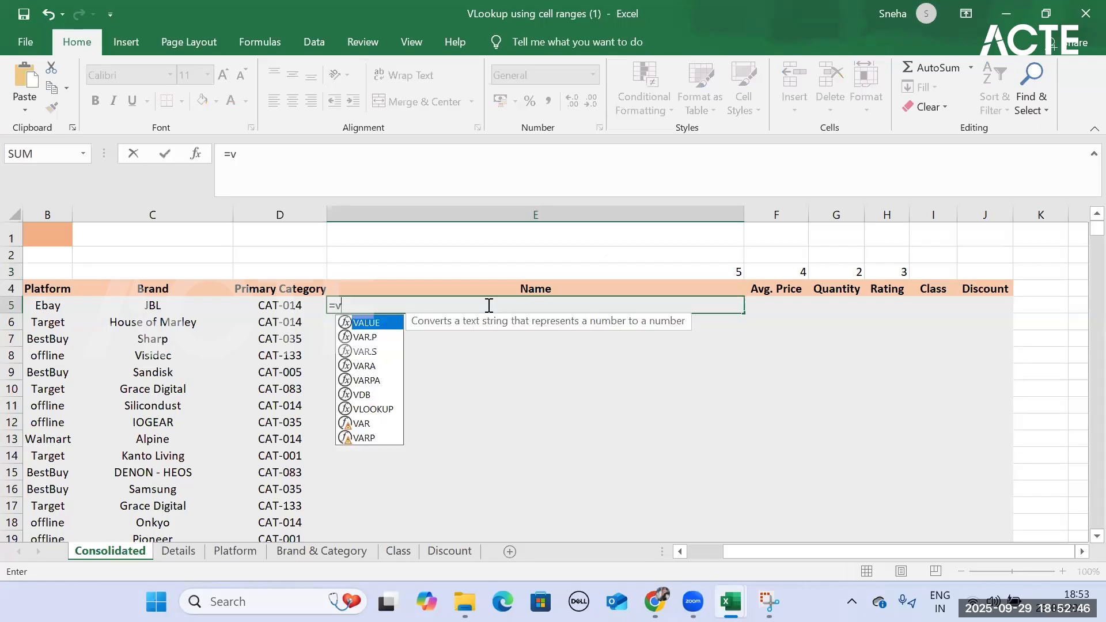
pyautogui.write('lo')
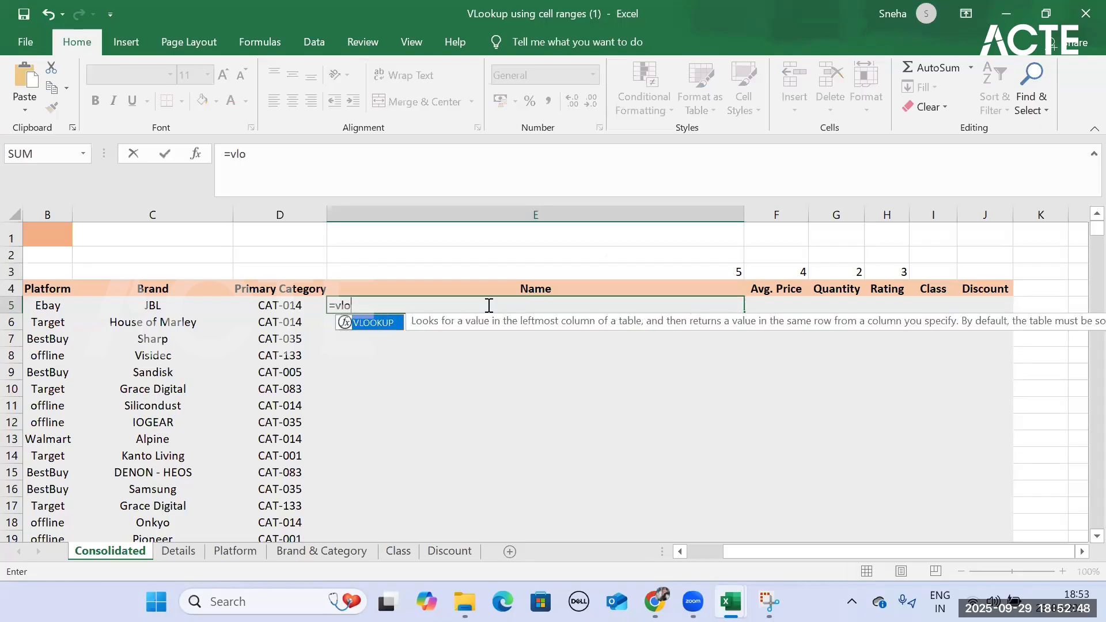
pyautogui.press('Tab')
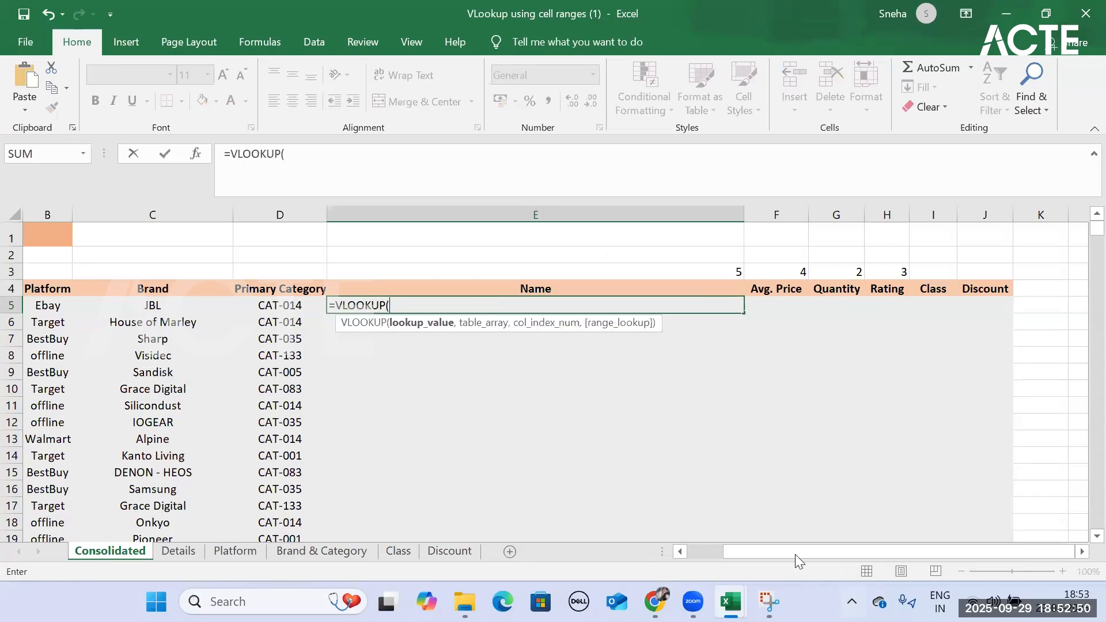
pyautogui.moveTo(805, 553); pyautogui.dragTo(692, 552)
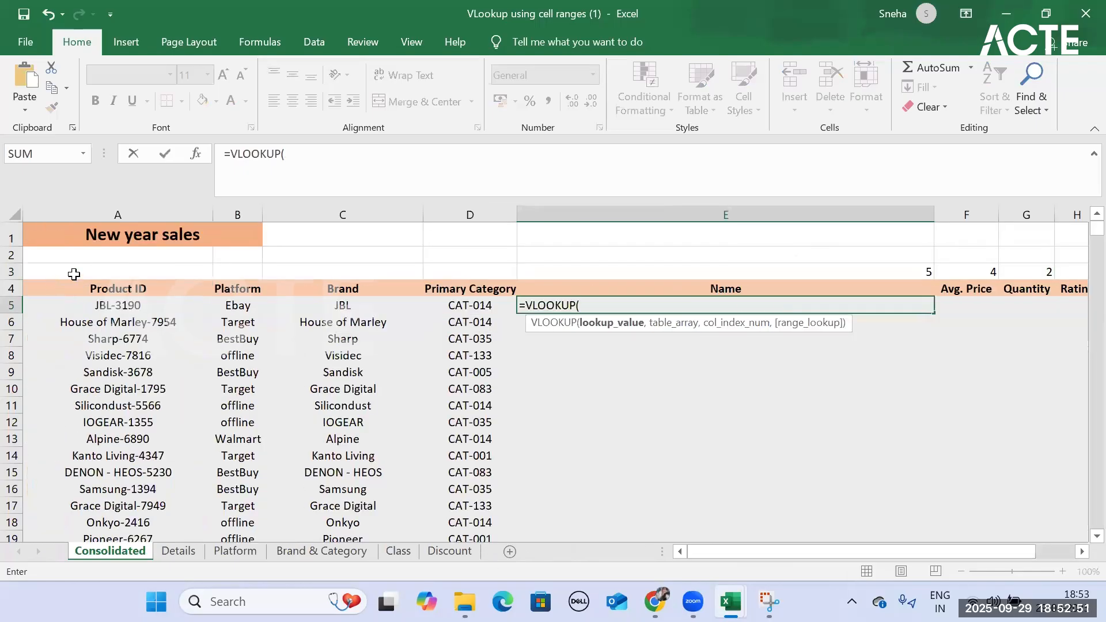
pyautogui.click(121, 308)
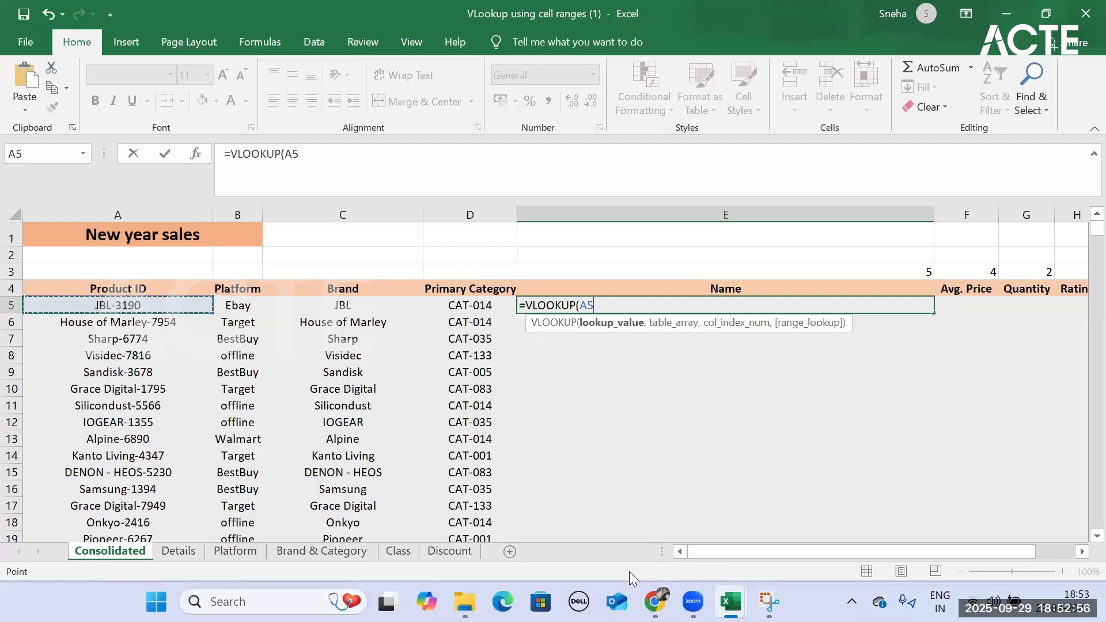
pyautogui.press('F4')
pyautogui.press('F4')
pyautogui.press('F4')
pyautogui.write(',')
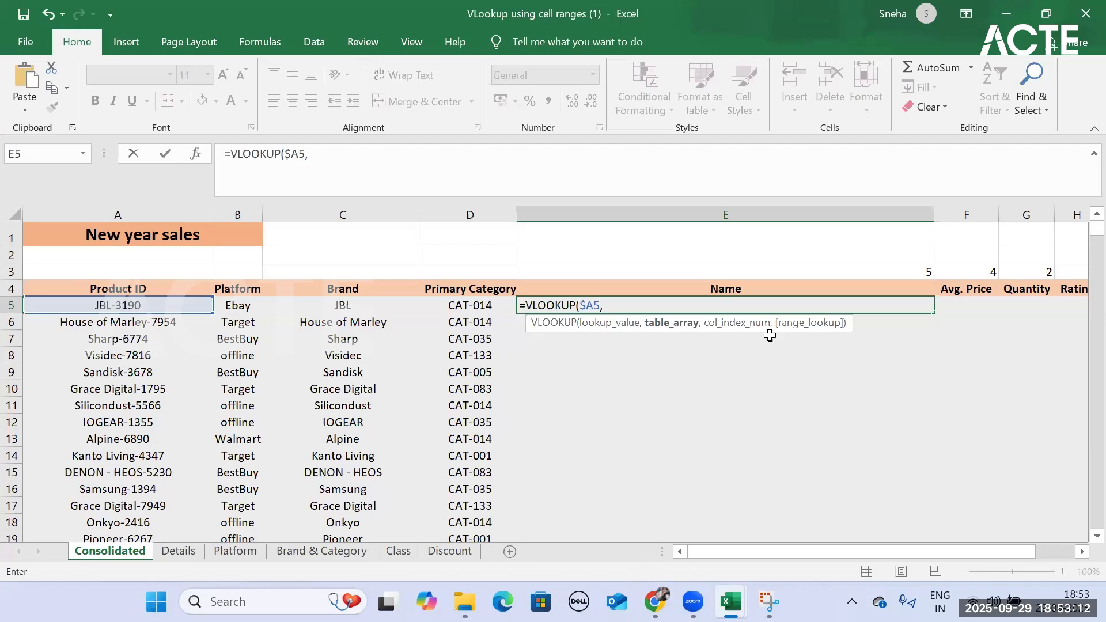
# Step: Add the absolute range Details!$A$4:$E$445 as the VLOOKUP's table array
pyautogui.click(178, 551)
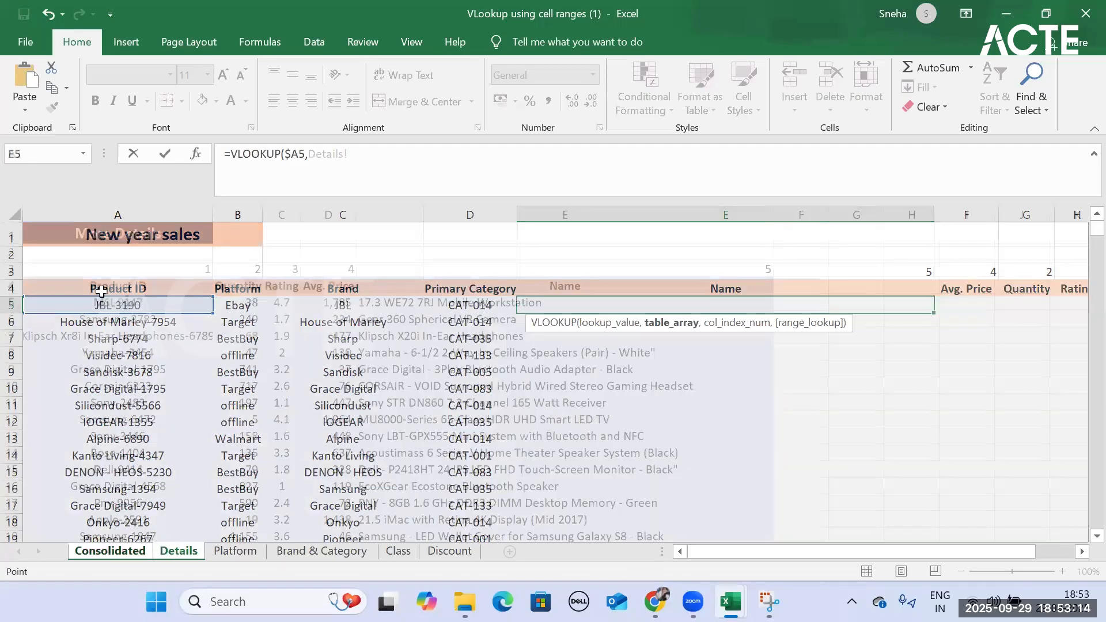
pyautogui.moveTo(112, 286); pyautogui.dragTo(630, 383)
pyautogui.hotkey('ctrl', 'shift', 'Down')
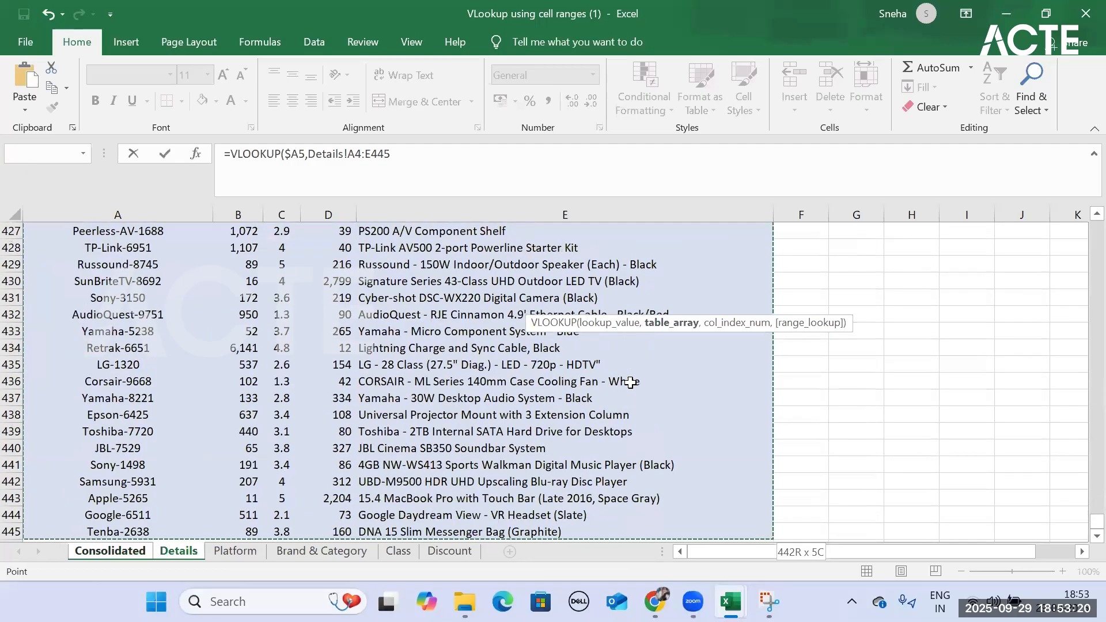
pyautogui.press('F4')
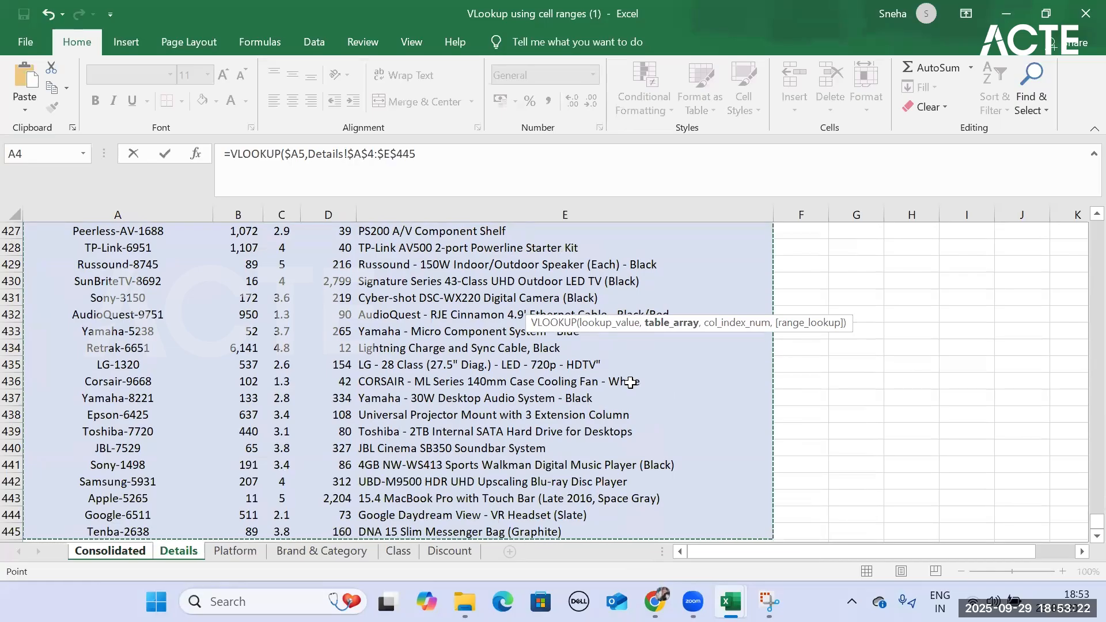
# Step: Nest a MATCH function as the column index argument, with the Name header Consolidated!E4 as its lookup value
pyautogui.click(429, 150)
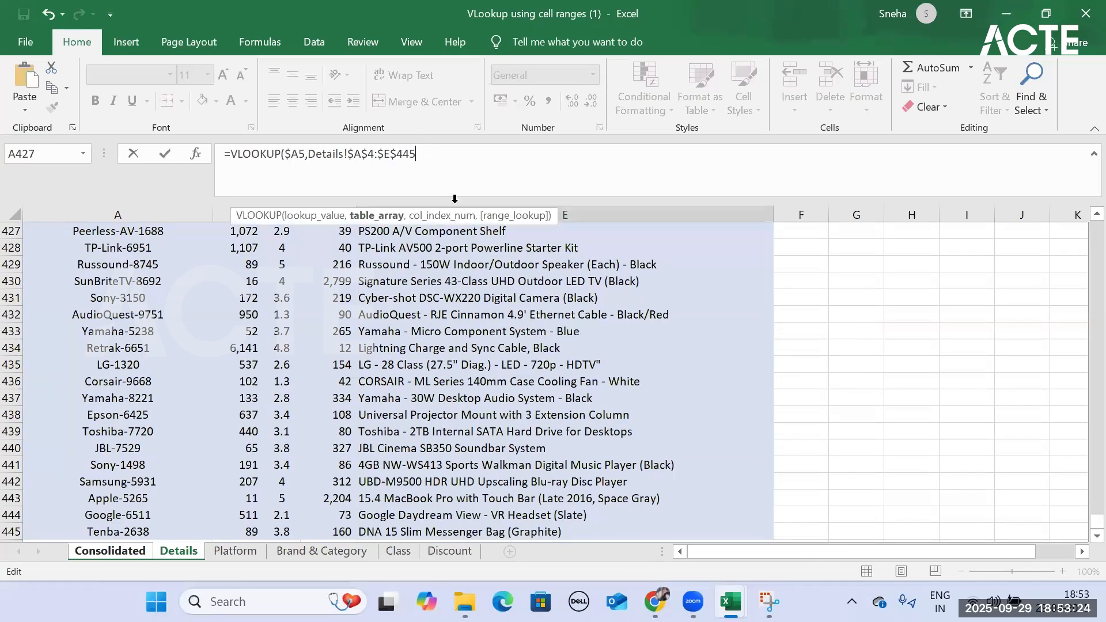
pyautogui.write(',ma')
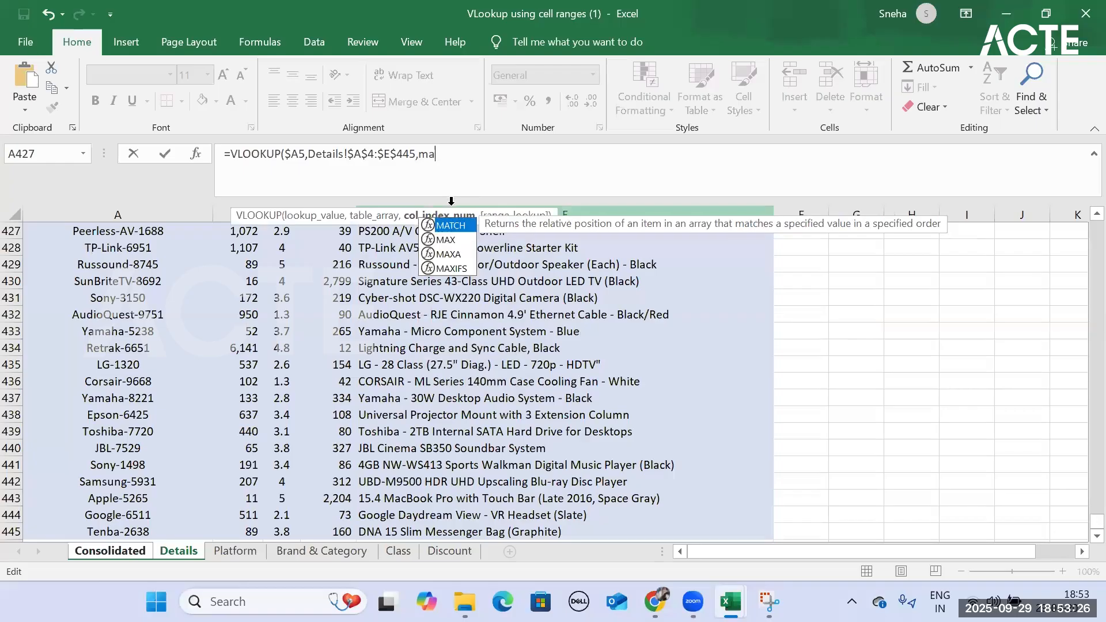
pyautogui.press('Tab')
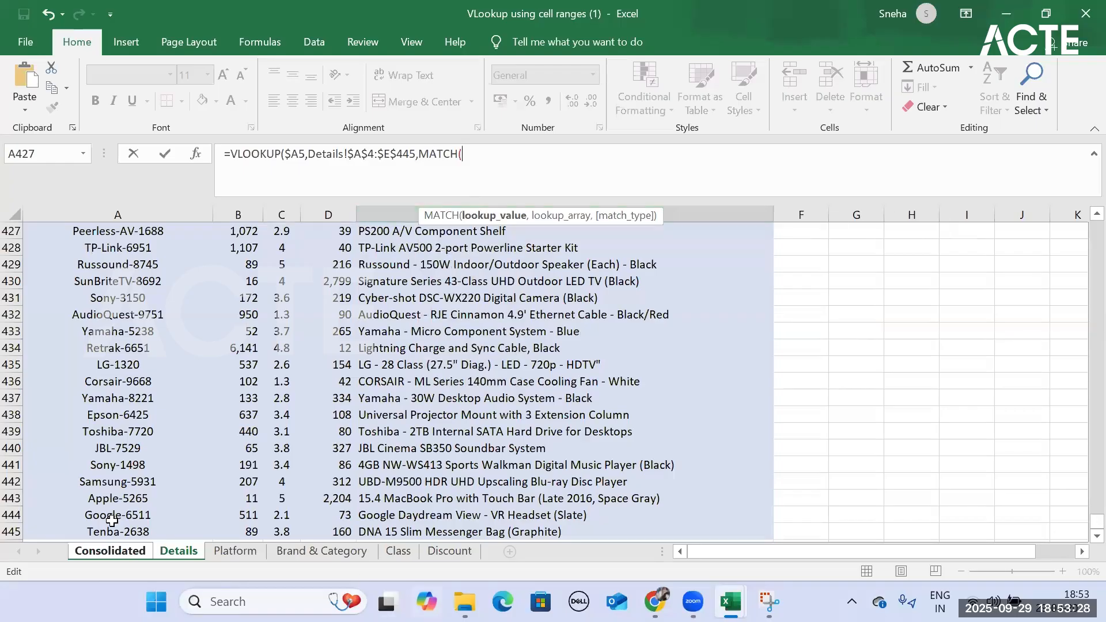
pyautogui.click(128, 554)
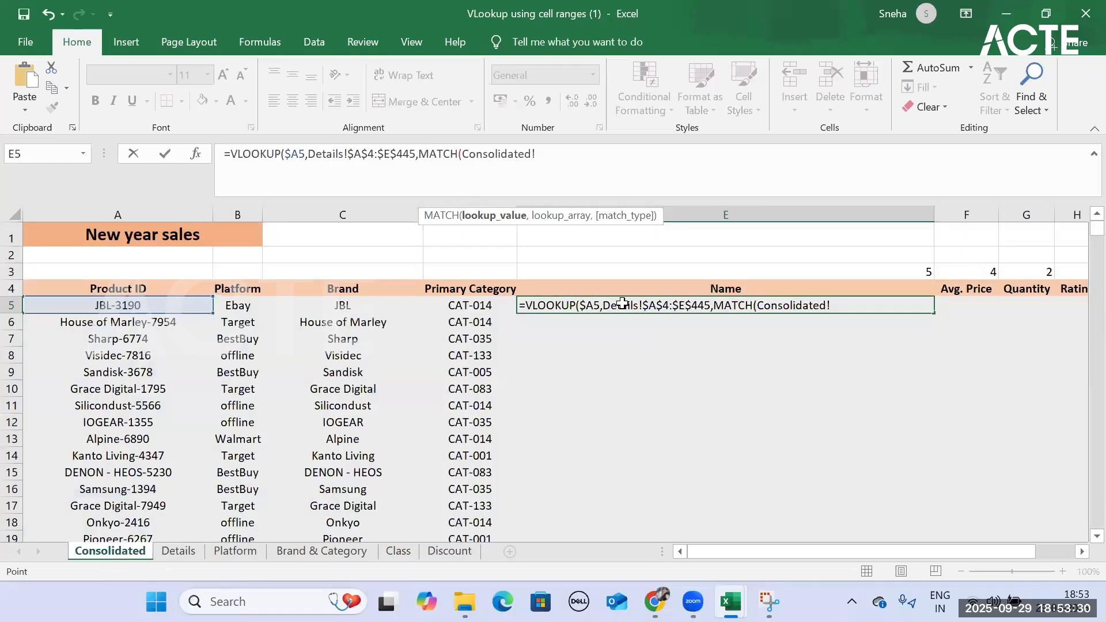
pyautogui.click(685, 287)
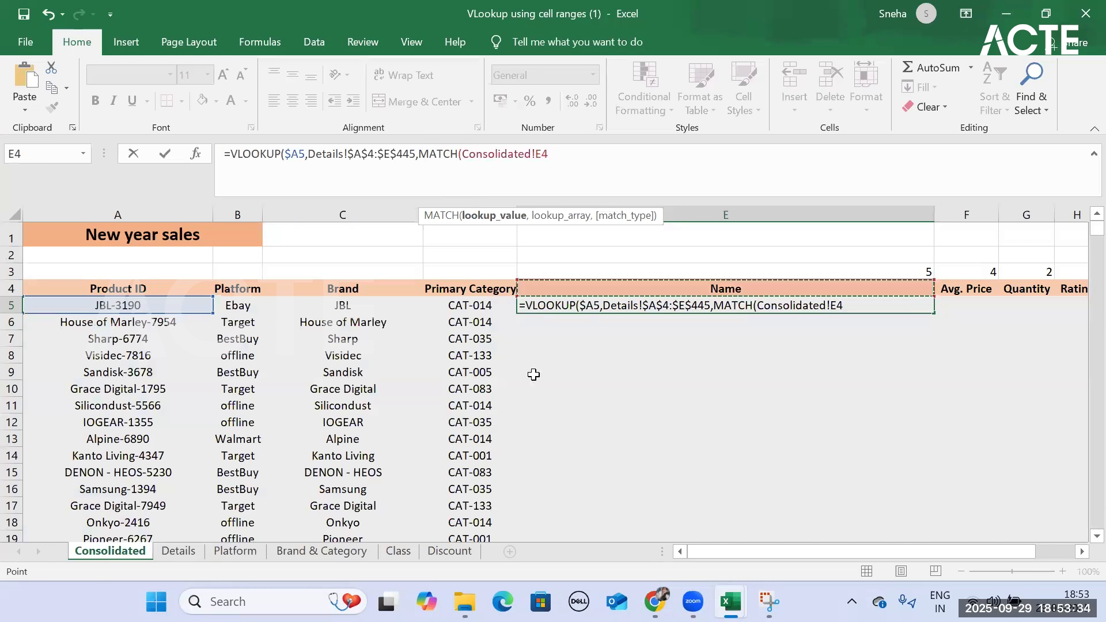
pyautogui.write(',')
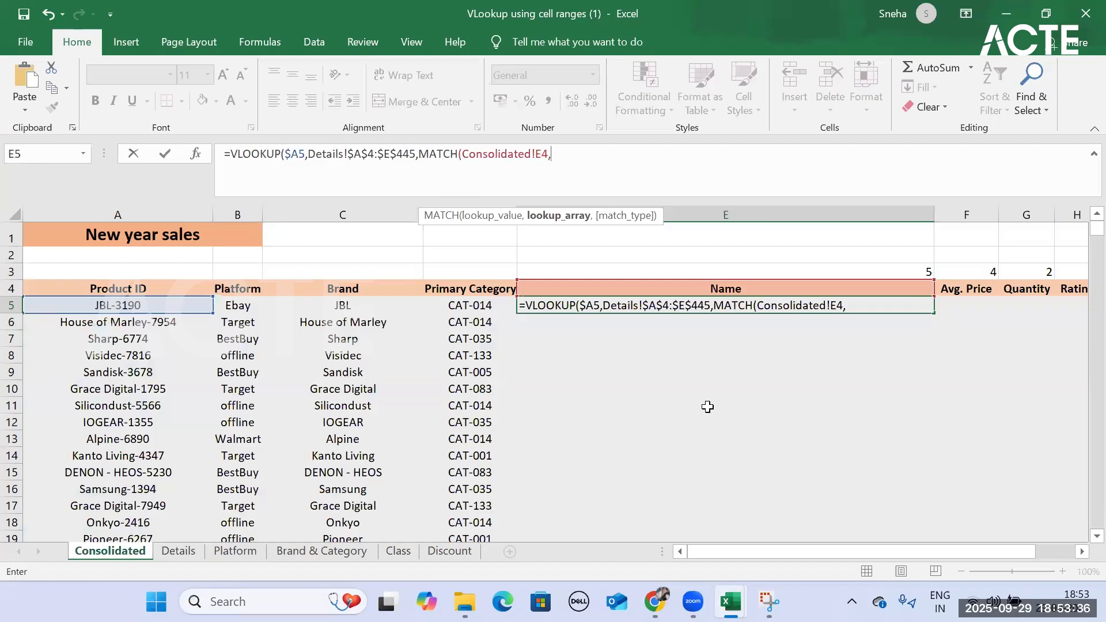
# Step: Complete the nested MATCH with the absolute header range Details!$A$4:$E$4 as lookup array and 0 for an exact match
pyautogui.click(164, 551)
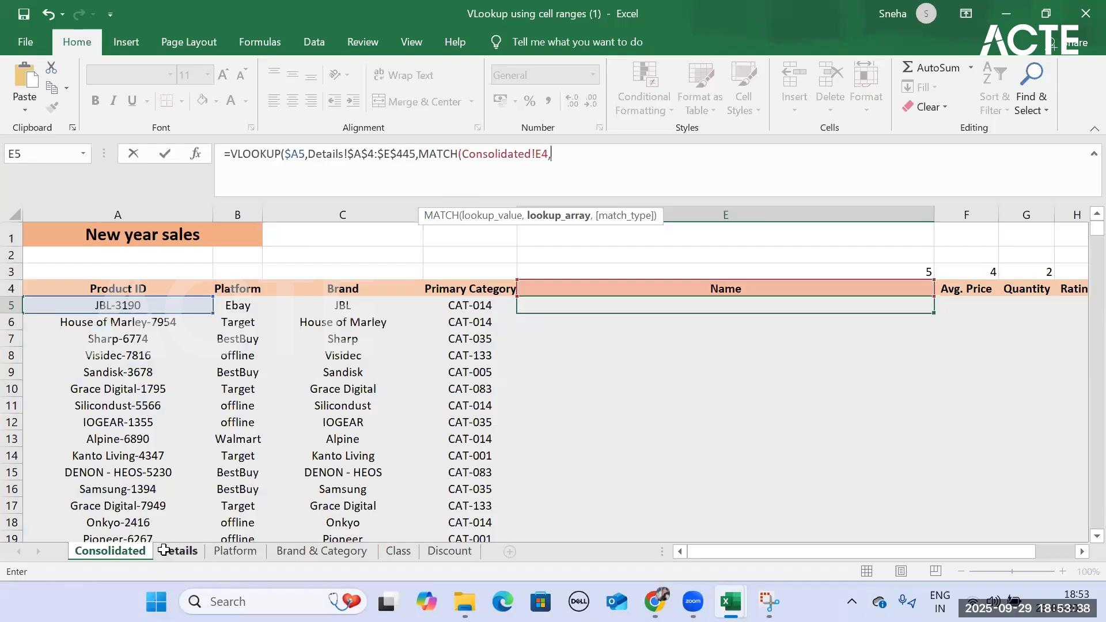
pyautogui.scroll(17, 153, 316)
pyautogui.moveTo(1096, 485); pyautogui.dragTo(644, 369)
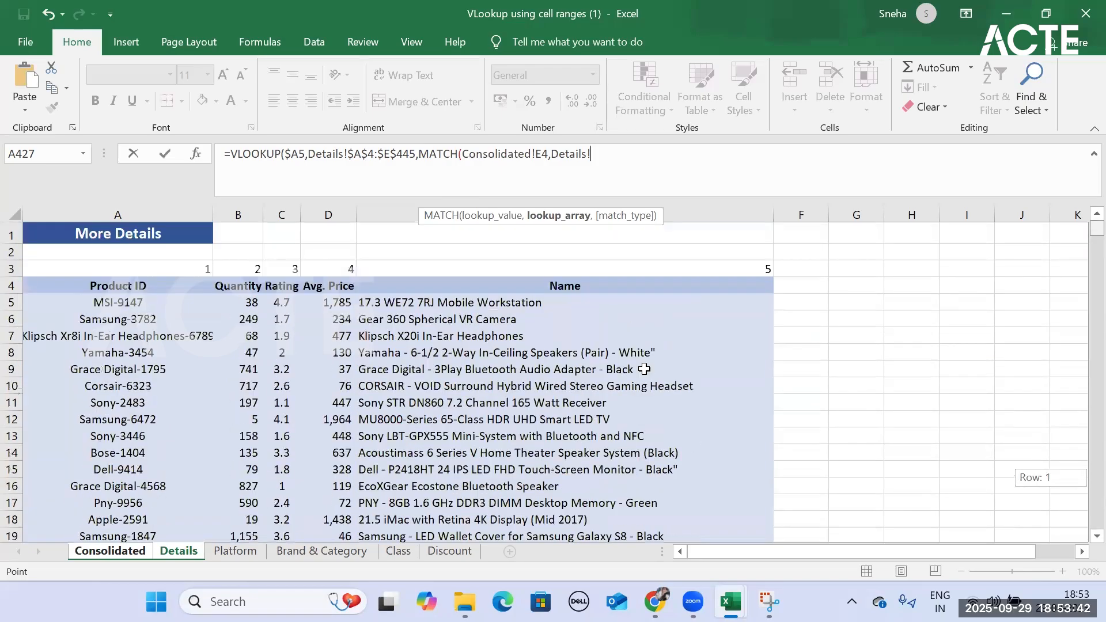
pyautogui.moveTo(136, 283); pyautogui.dragTo(430, 286)
pyautogui.press('F4')
pyautogui.write(',')
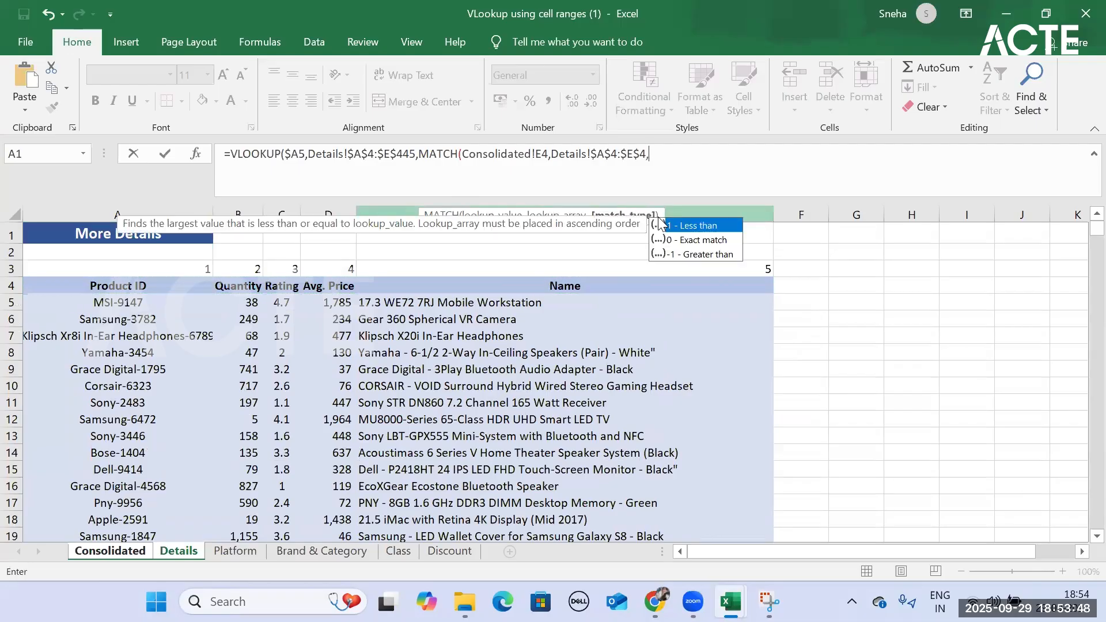
pyautogui.press('Down')
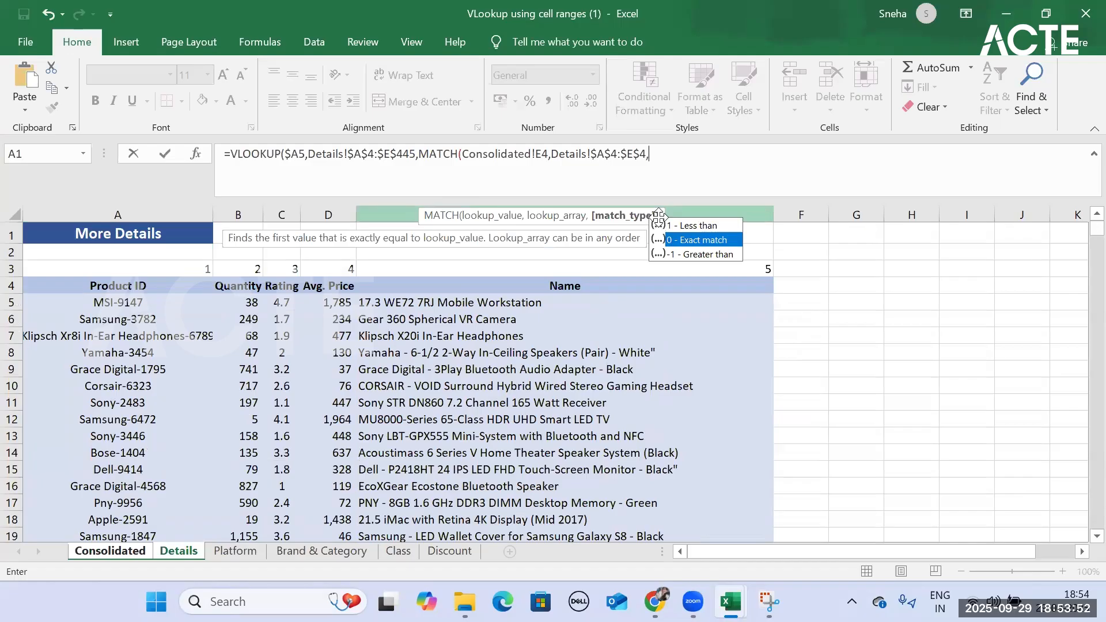
pyautogui.press('Tab')
pyautogui.write('),')
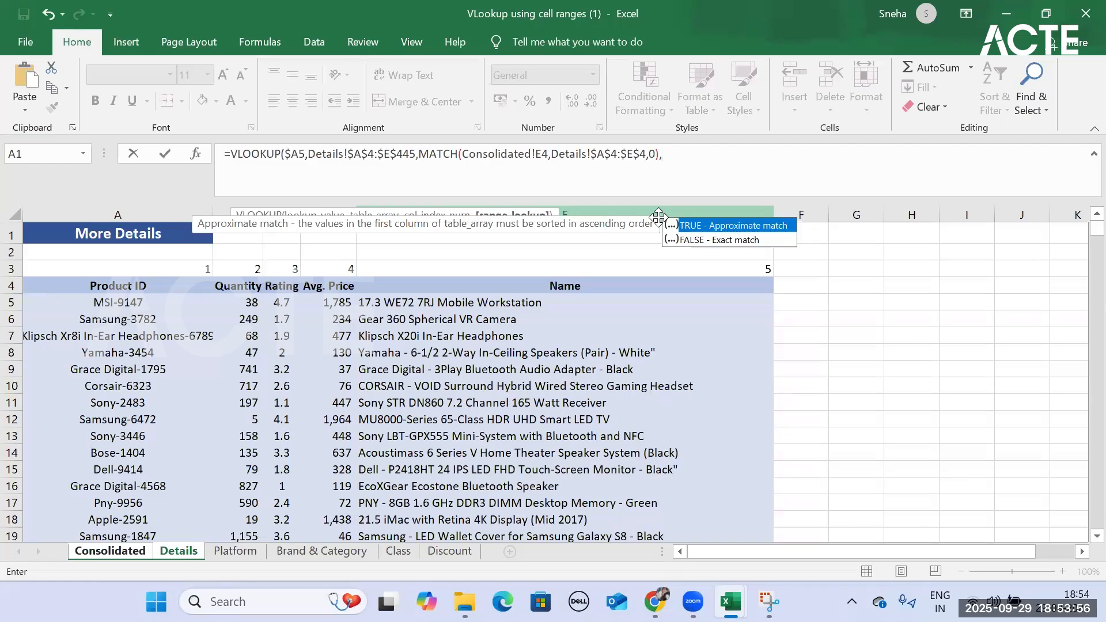
# Step: Finish the VLOOKUP in E5 with FALSE for an exact match and enter the formula
pyautogui.press('Down')
pyautogui.press('Tab')
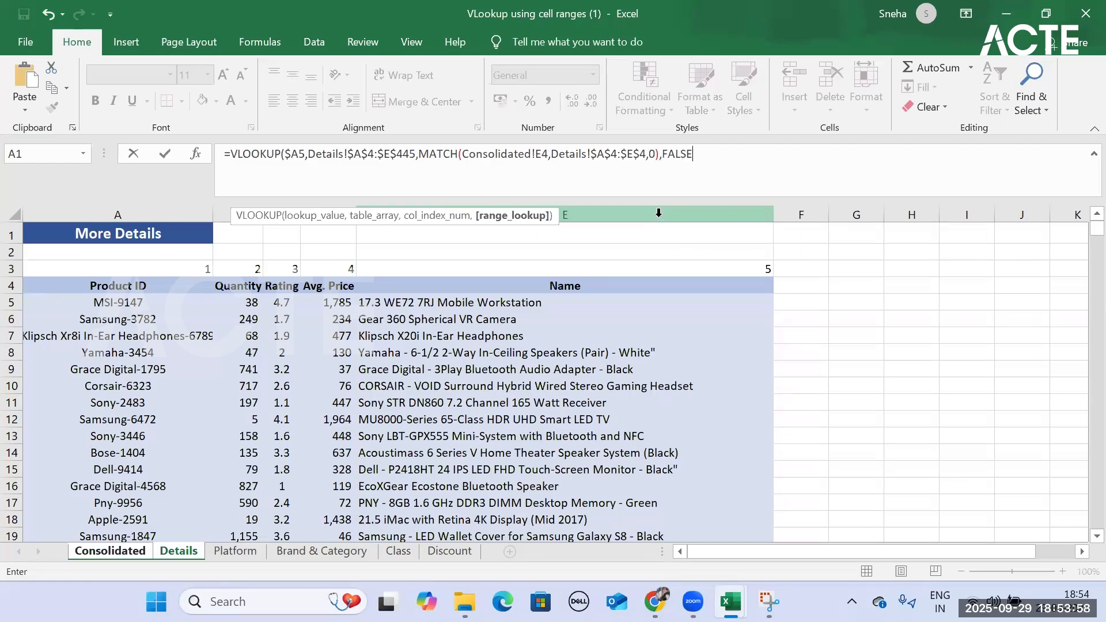
pyautogui.write(')')
pyautogui.press('Return')
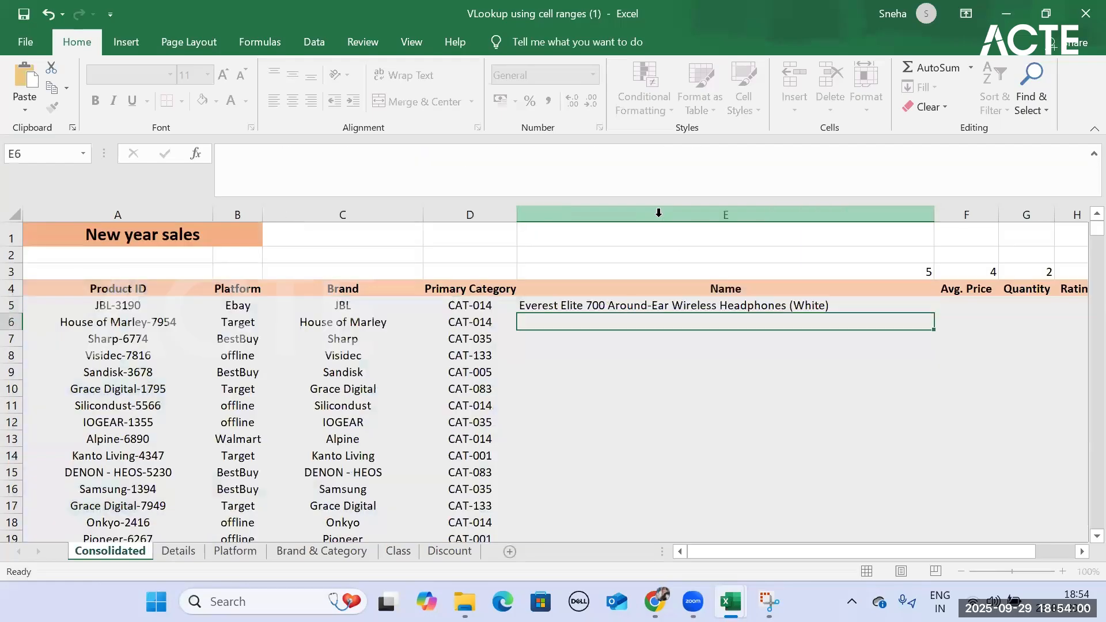
# Step: Lock the row of the nested MATCH's lookup value in E5's formula so it reads Consolidated!E$4
pyautogui.click(794, 306)
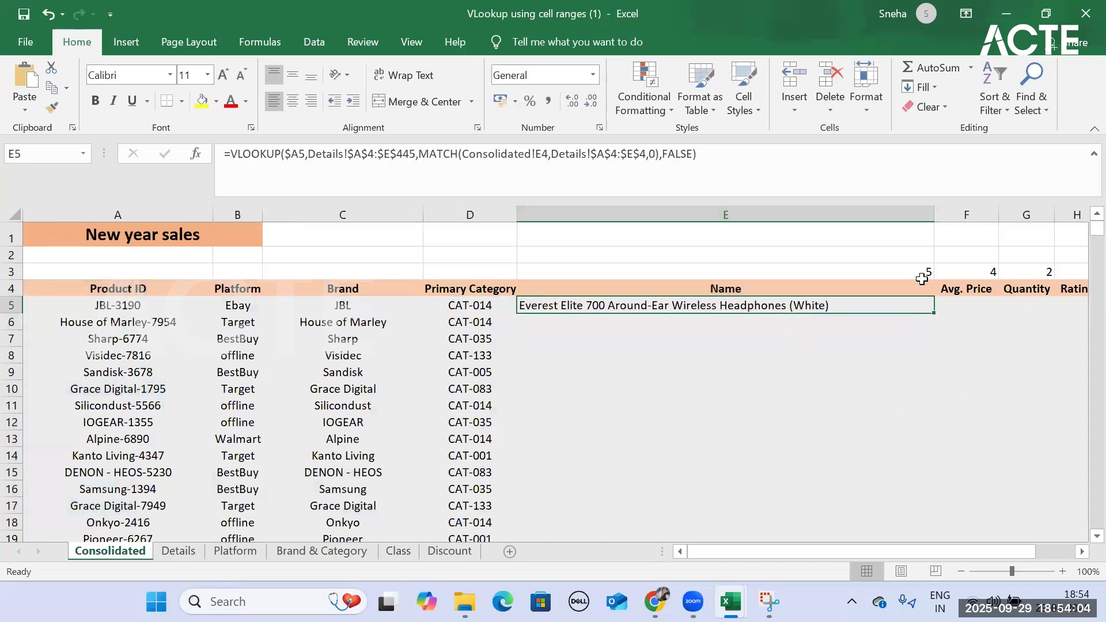
pyautogui.click(919, 276)
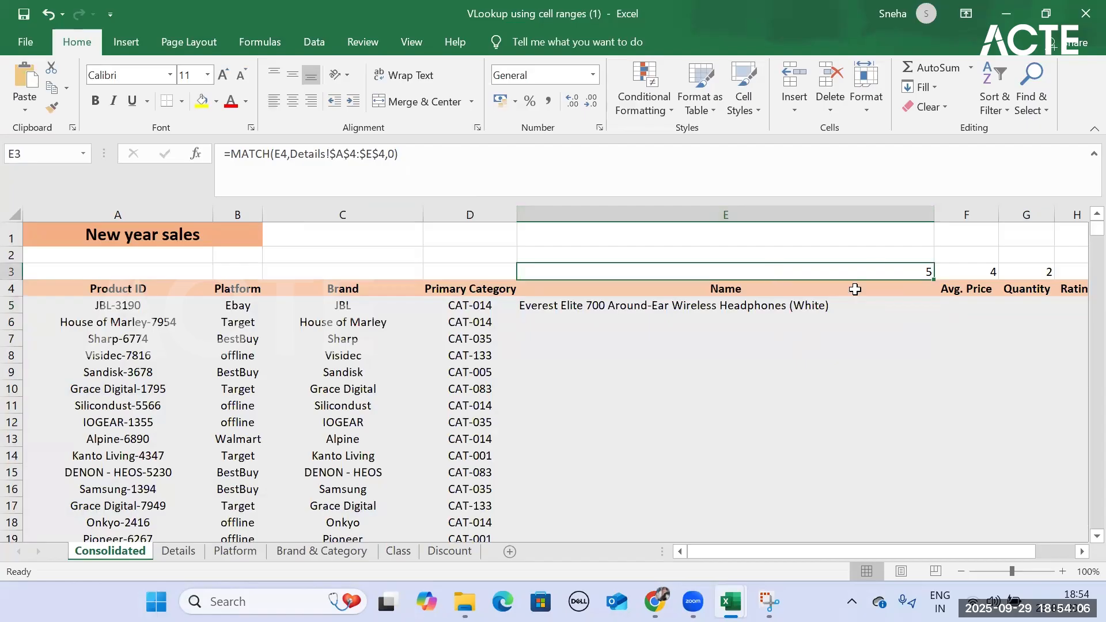
pyautogui.click(834, 308)
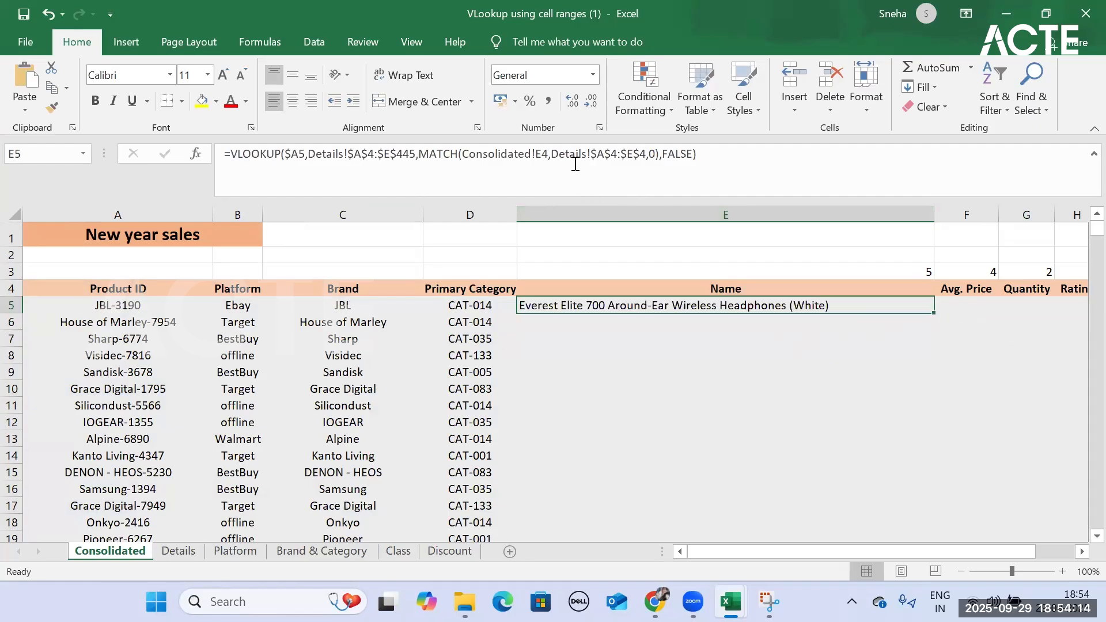
pyautogui.click(542, 155)
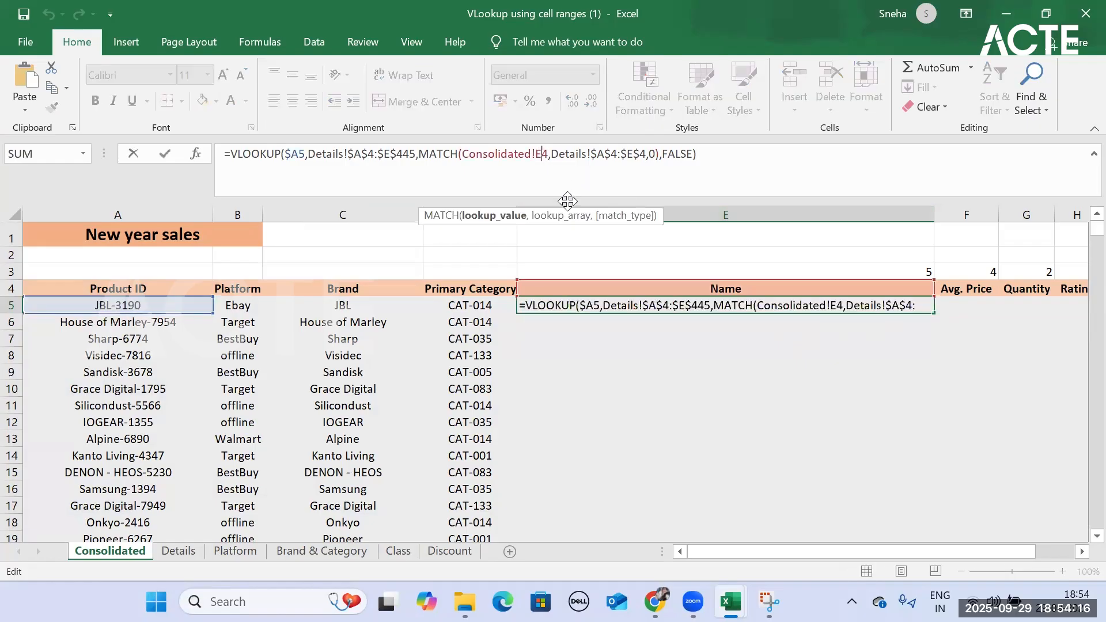
pyautogui.press('F4')
pyautogui.press('F4')
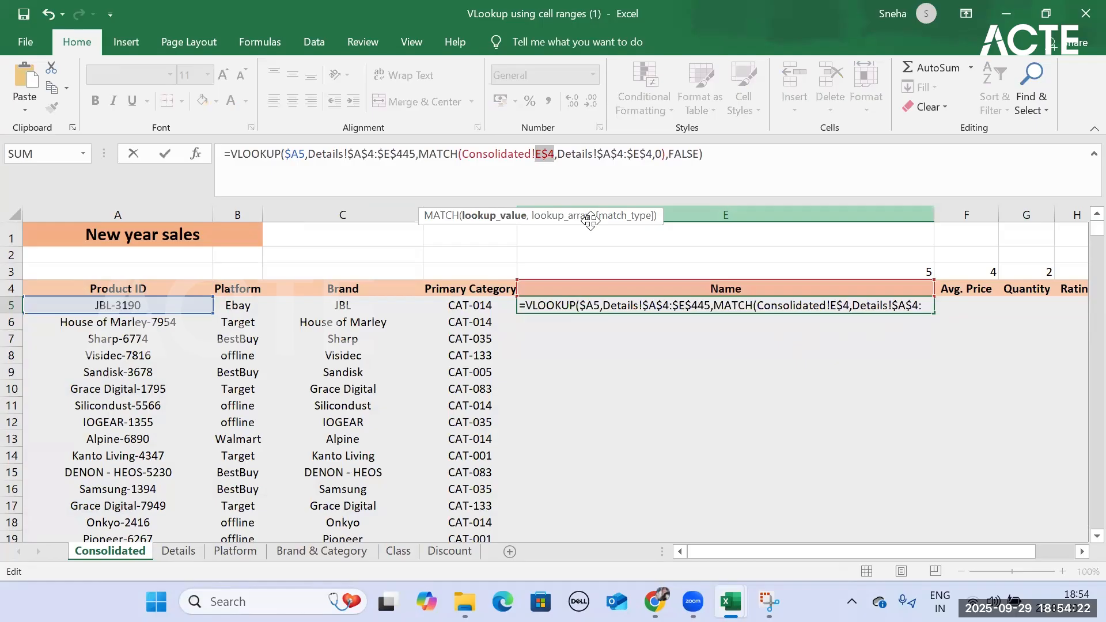
pyautogui.press('Return')
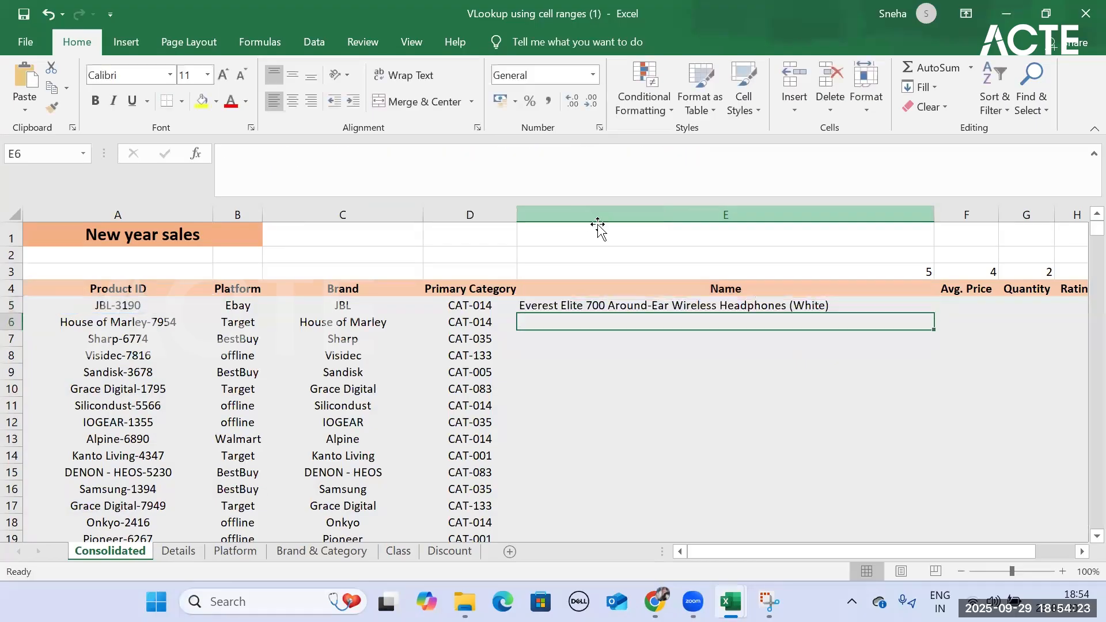
# Step: Fill the VLOOKUP formula from E5 down the whole Name column and look through the filled rows
pyautogui.click(834, 302)
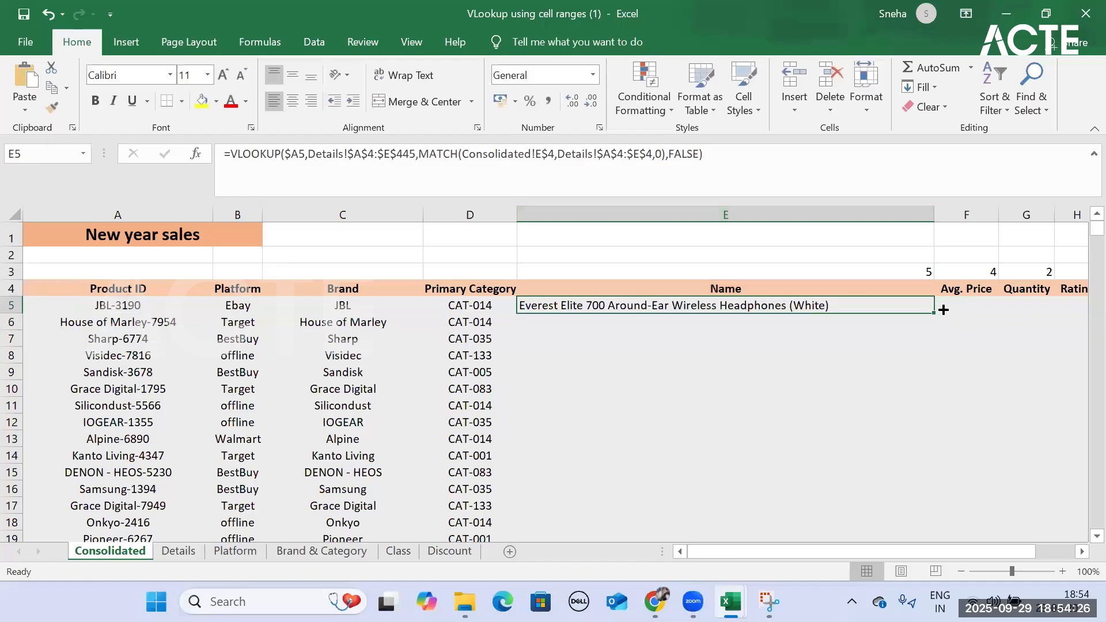
pyautogui.doubleClick(942, 310)
pyautogui.scroll(-8, 864, 461)
pyautogui.scroll(10, 861, 417)
pyautogui.scroll(-20, 864, 415)
pyautogui.scroll(20, 870, 410)
# Step: Fill the VLOOKUP formula from E5 across to H5, under the Avg. Price, Quantity and Rating headers
pyautogui.click(925, 309)
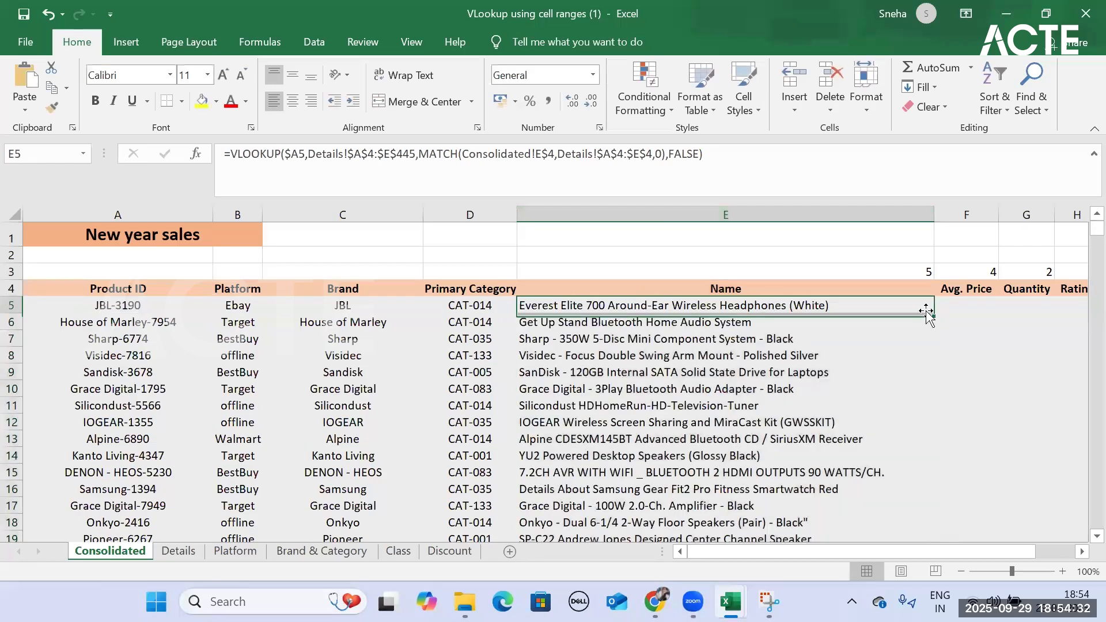
pyautogui.moveTo(928, 311); pyautogui.dragTo(892, 310)
pyautogui.moveTo(898, 311); pyautogui.dragTo(899, 311)
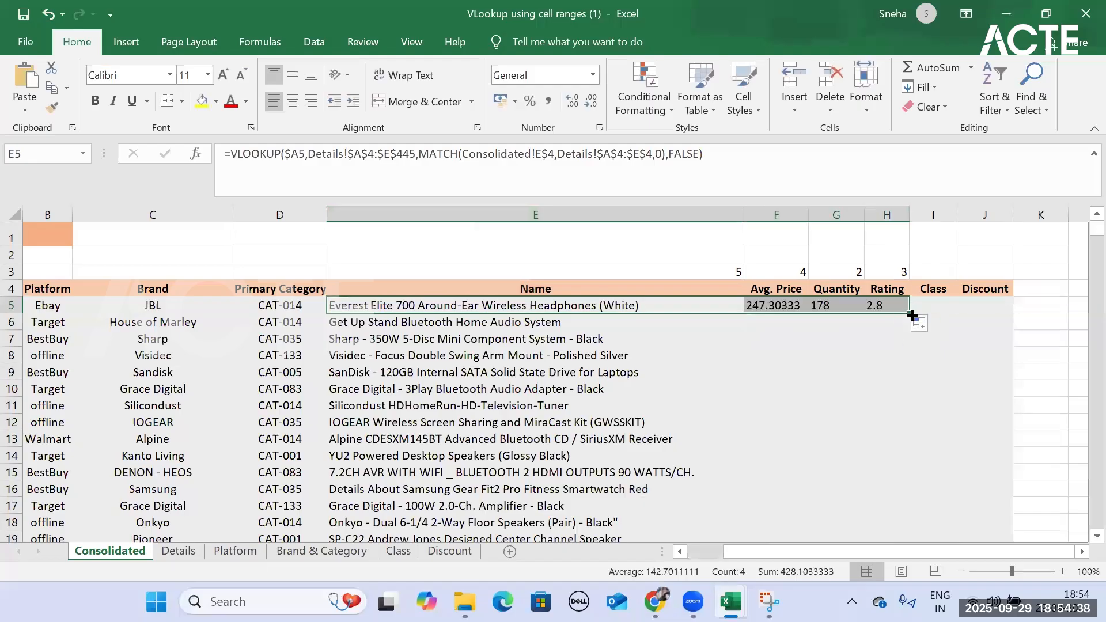
# Step: Fill the formula from F5 down the Avg. Price column and select G5 in the Quantity column
pyautogui.click(778, 310)
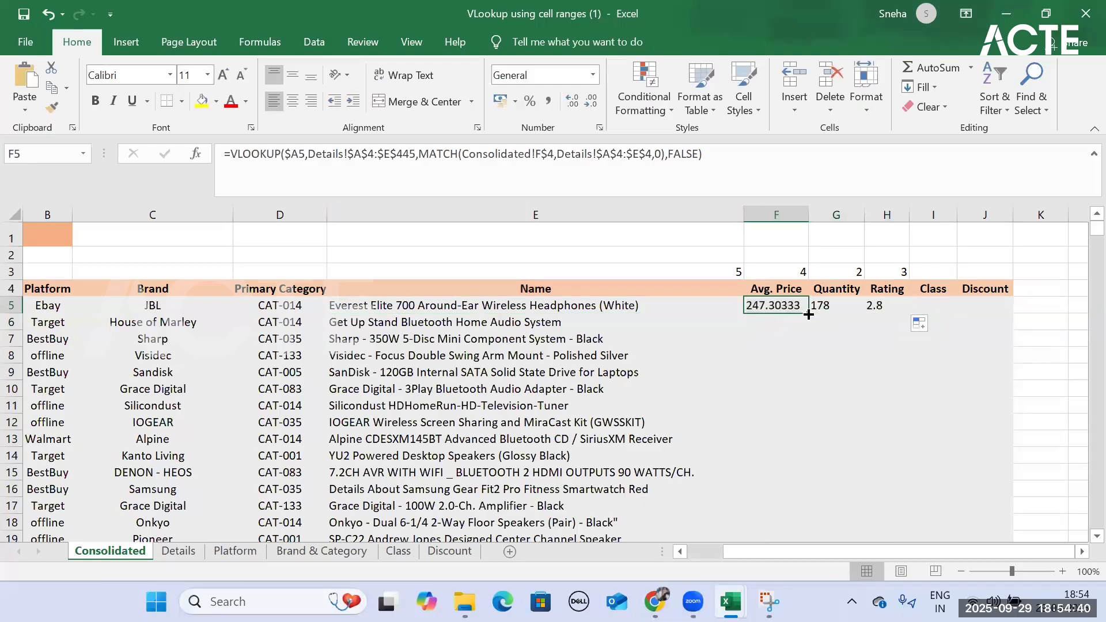
pyautogui.doubleClick(808, 313)
pyautogui.click(846, 308)
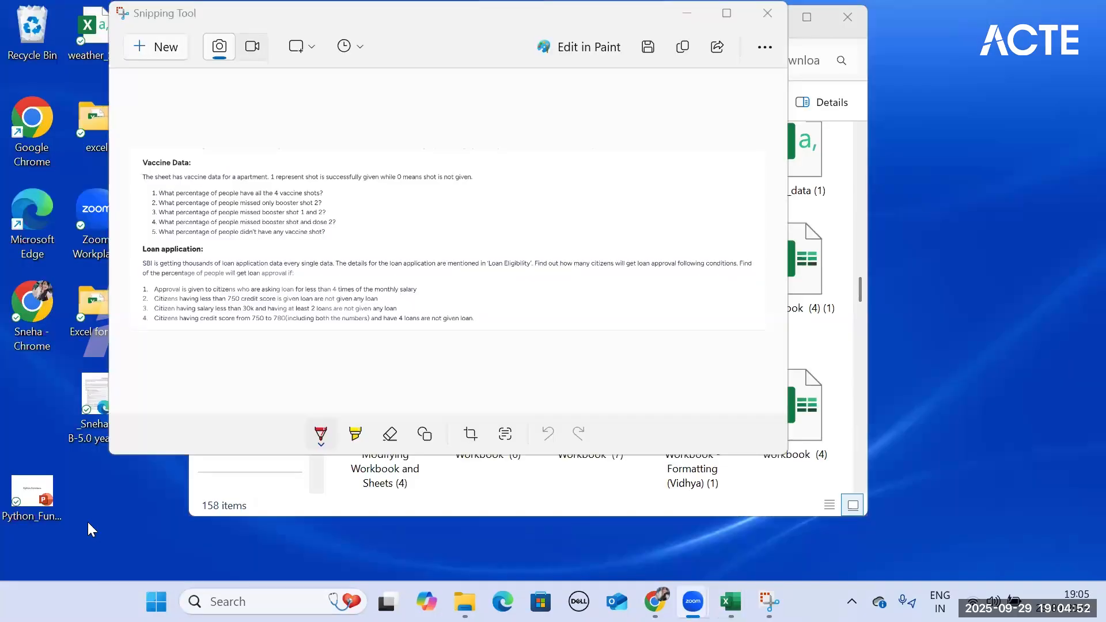
# Step: Switch to the VLookup using cell ranges (1) workbook in Excel and unlock the column of E5's VLOOKUP lookup value so it reads A5
pyautogui.click(731, 601)
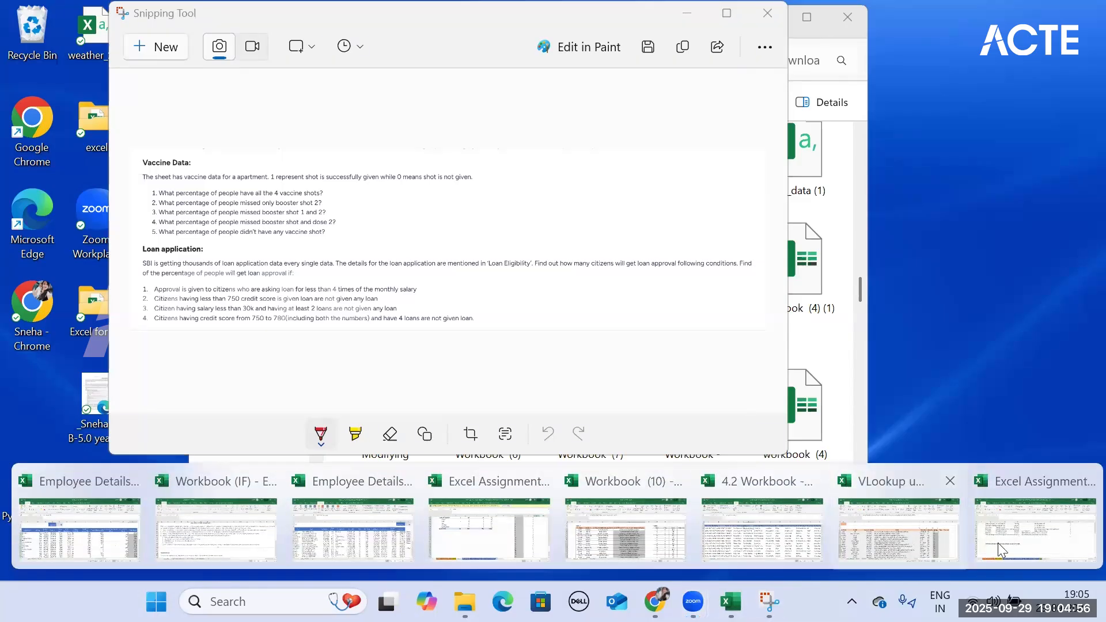
pyautogui.click(901, 533)
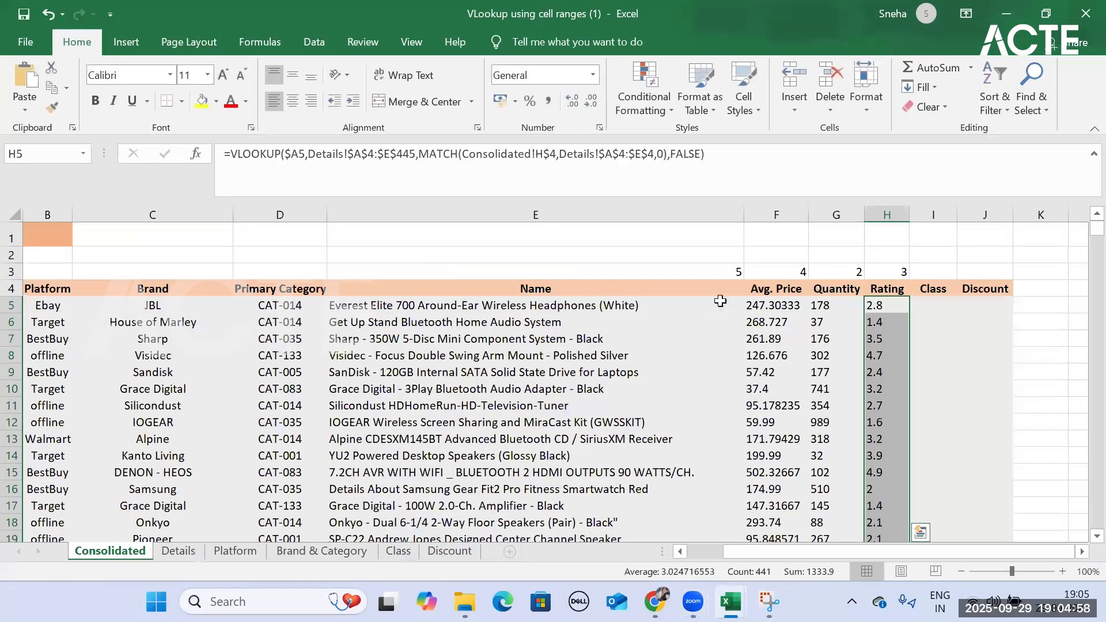
pyautogui.click(634, 299)
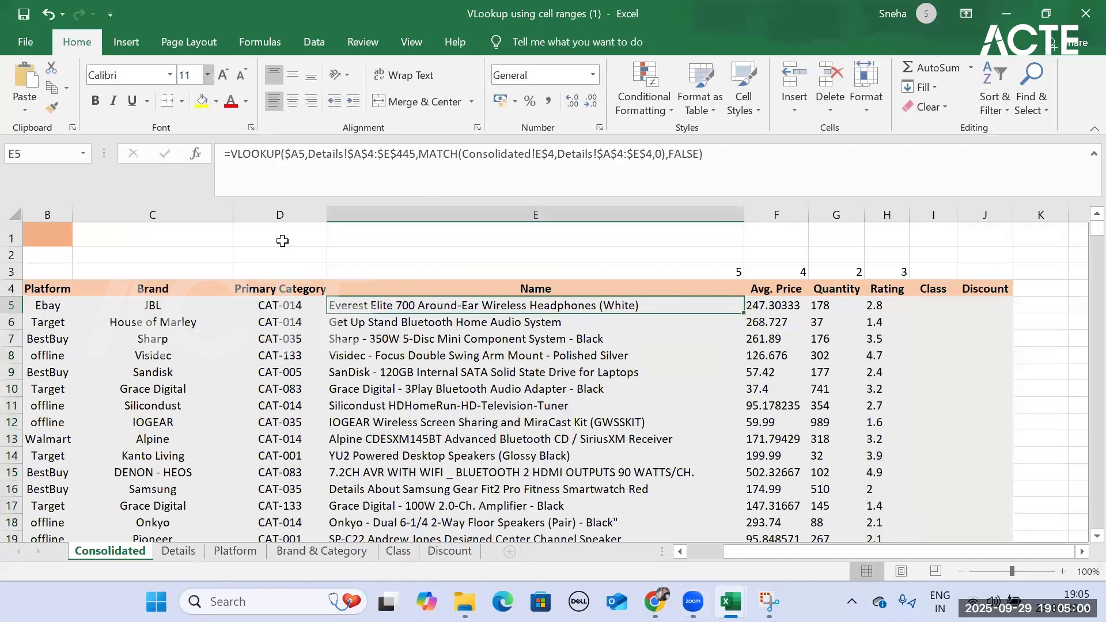
pyautogui.click(299, 154)
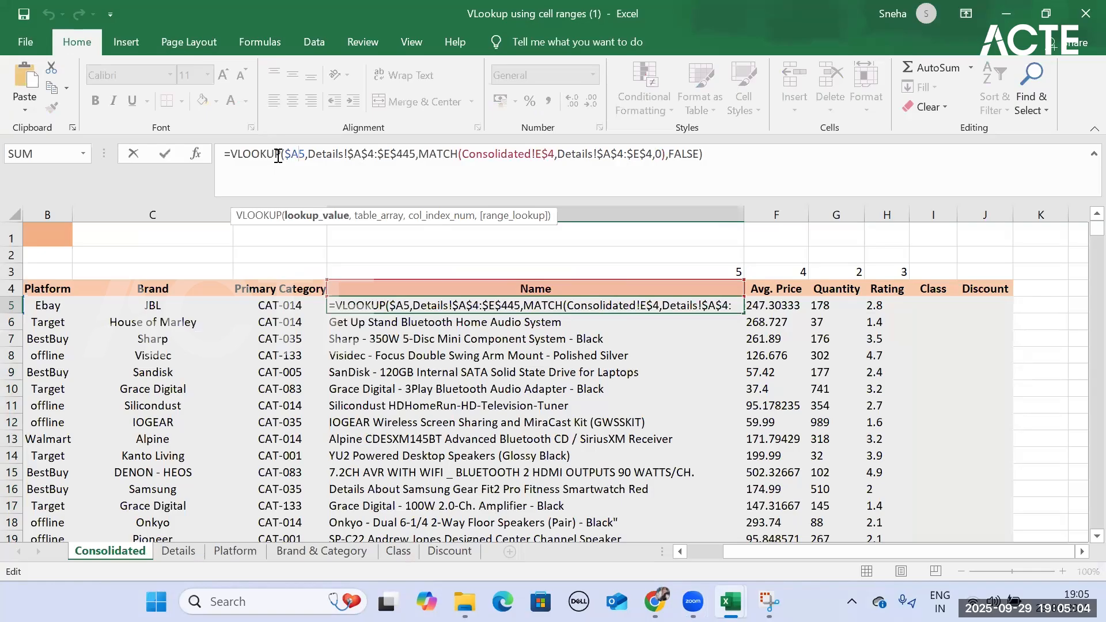
pyautogui.press('BackSpace')
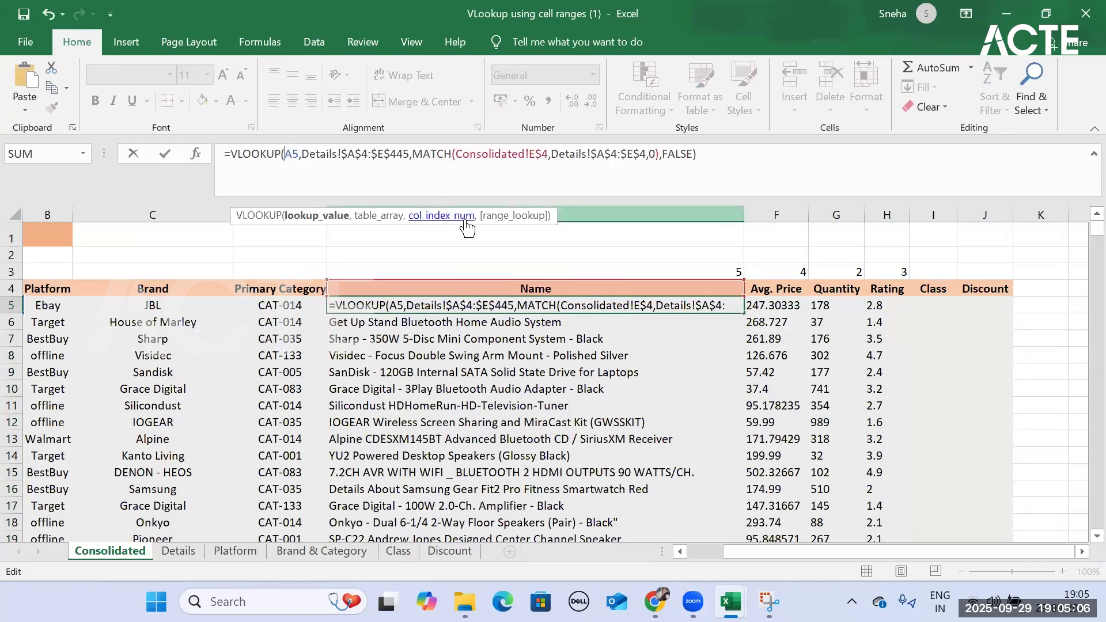
pyautogui.press('Return')
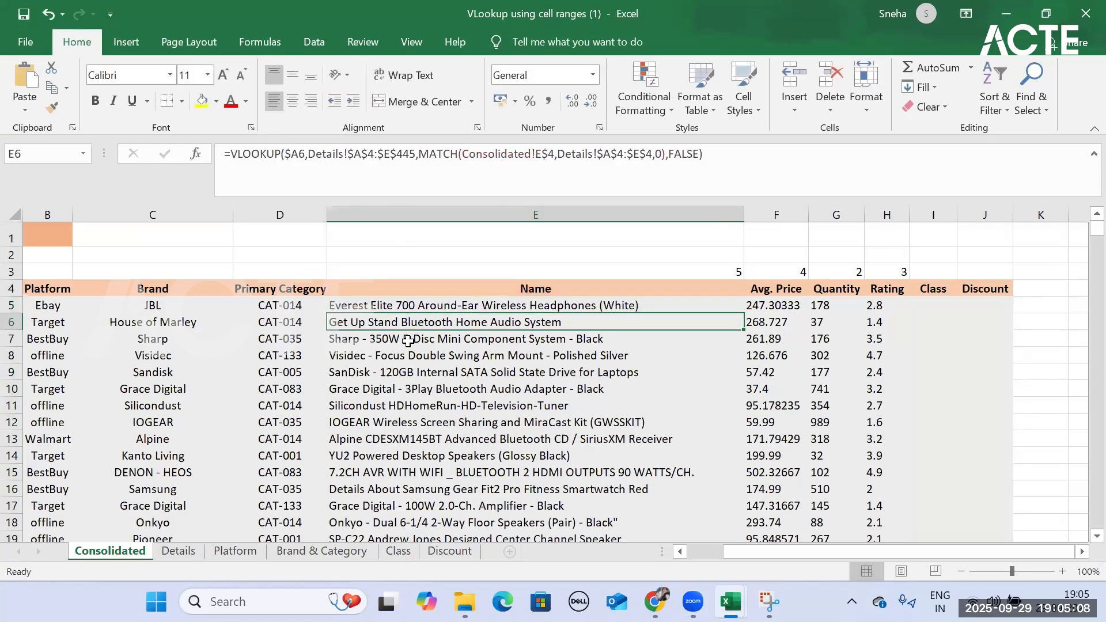
# Step: Fill the VLOOKUP formula from E5 down the whole Name column and reselect E5
pyautogui.click(433, 305)
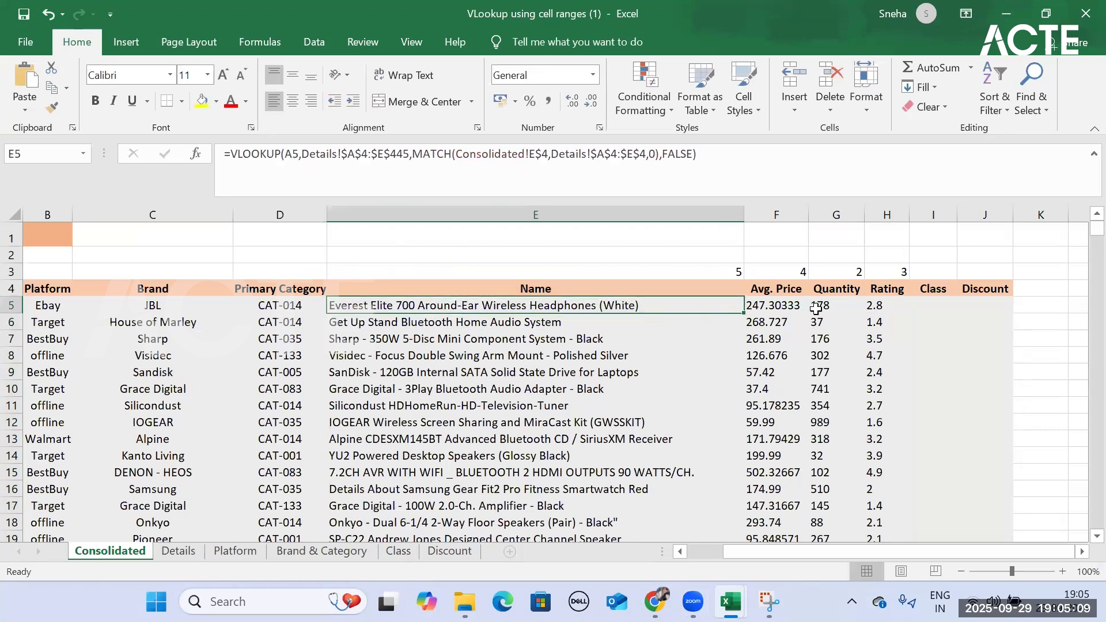
pyautogui.doubleClick(743, 312)
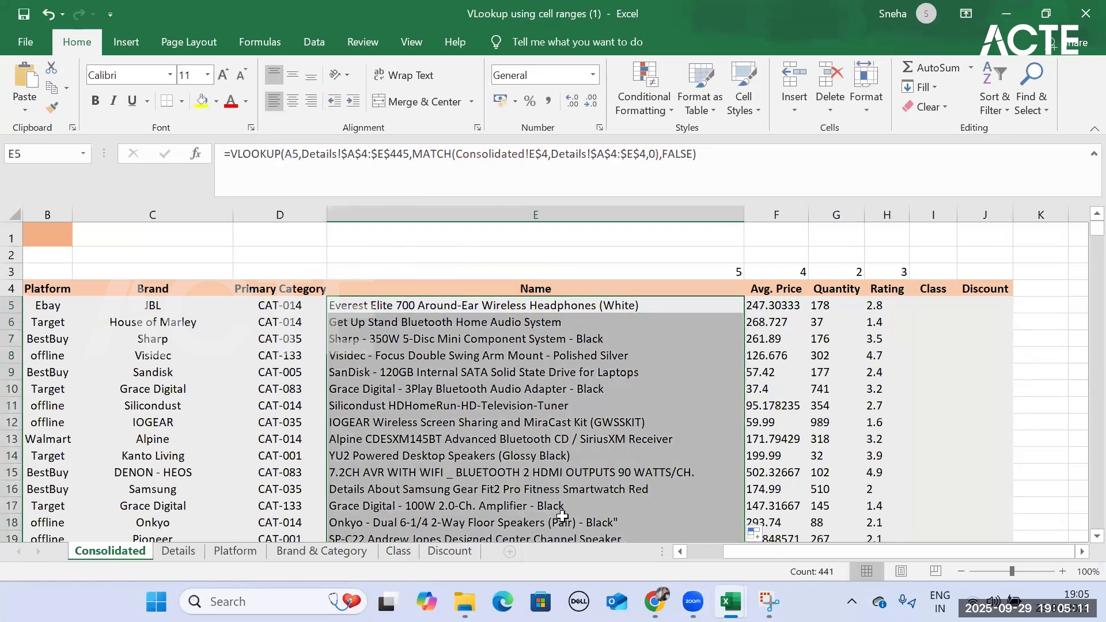
pyautogui.click(593, 304)
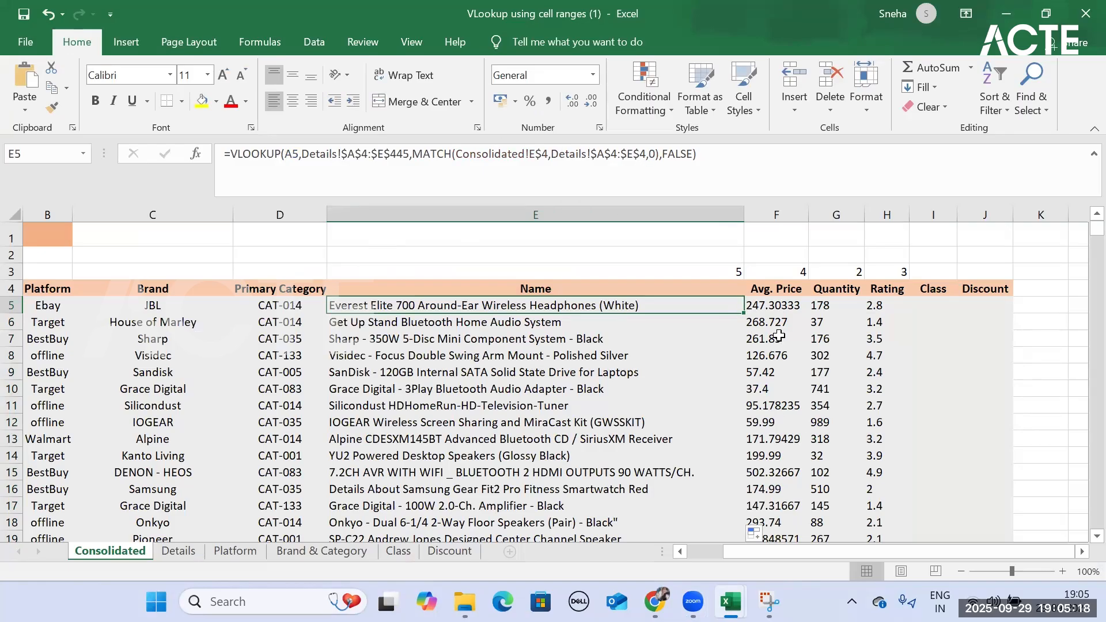
# Step: Fill E5's formula across to F5 under the Avg. Price header and open F5's formula at its lookup value
pyautogui.moveTo(745, 314); pyautogui.dragTo(782, 311)
pyautogui.click(781, 310)
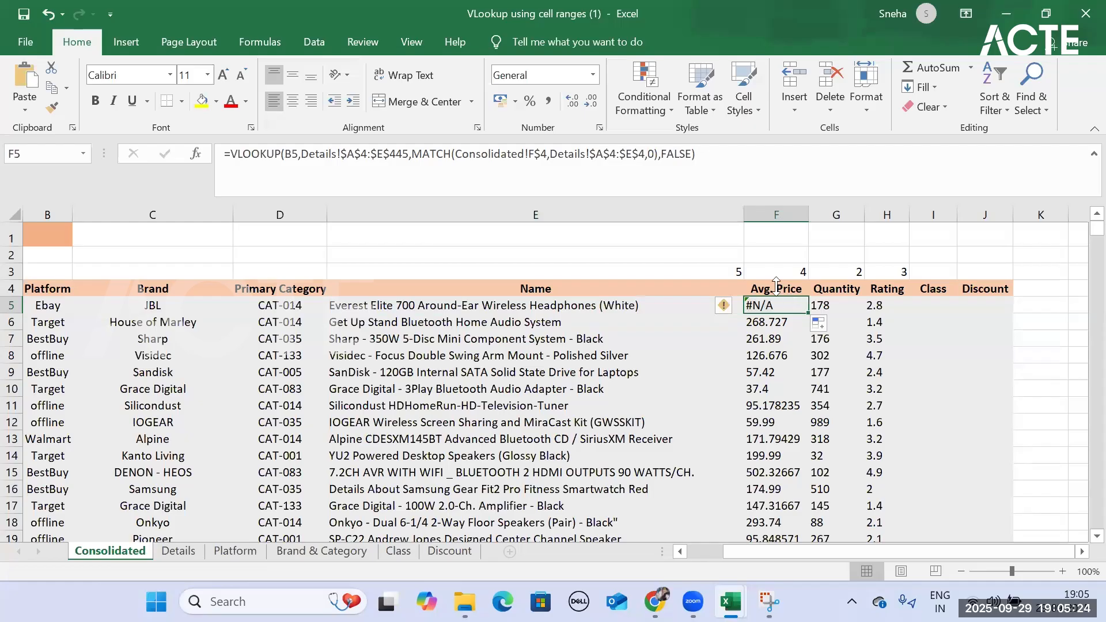
pyautogui.click(283, 152)
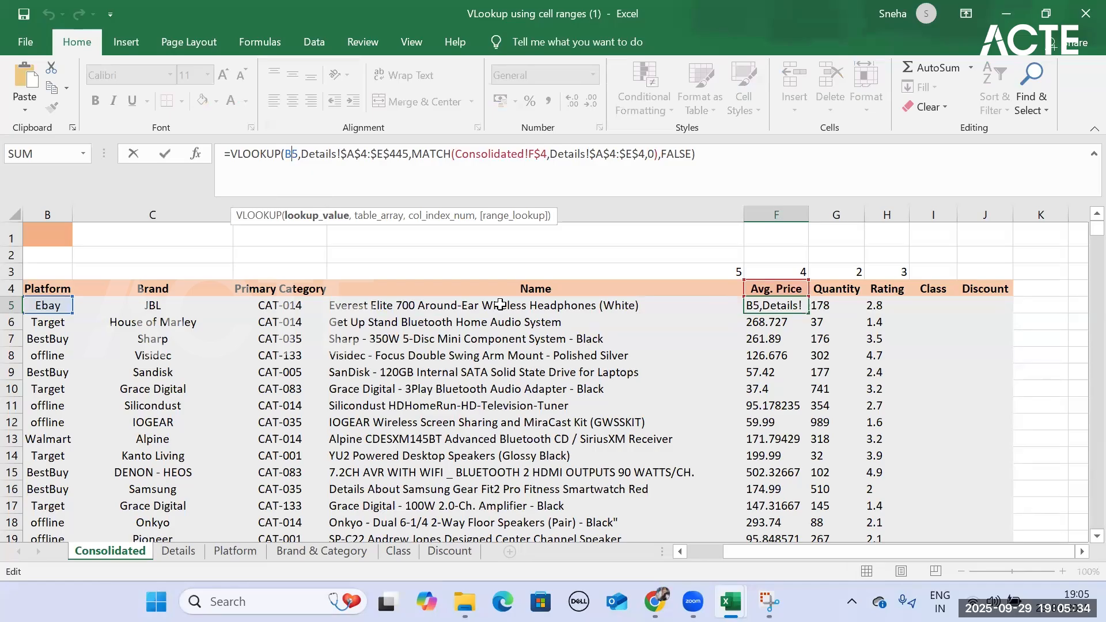
# Step: Fill the Name lookup formula in E5 down the rest of its column
pyautogui.click(500, 305)
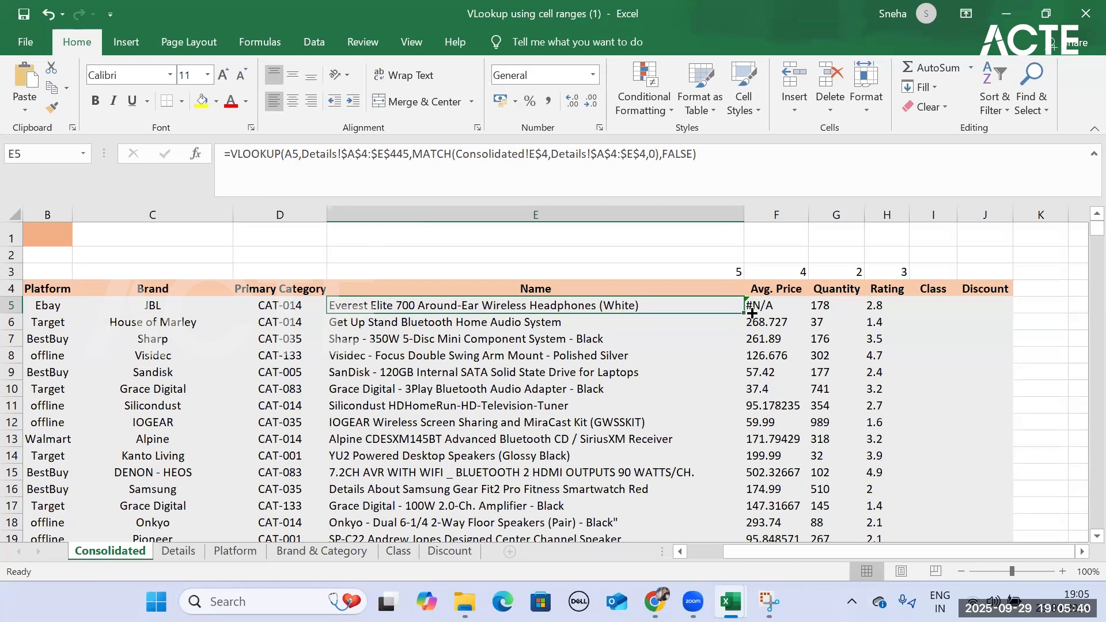
pyautogui.doubleClick(744, 314)
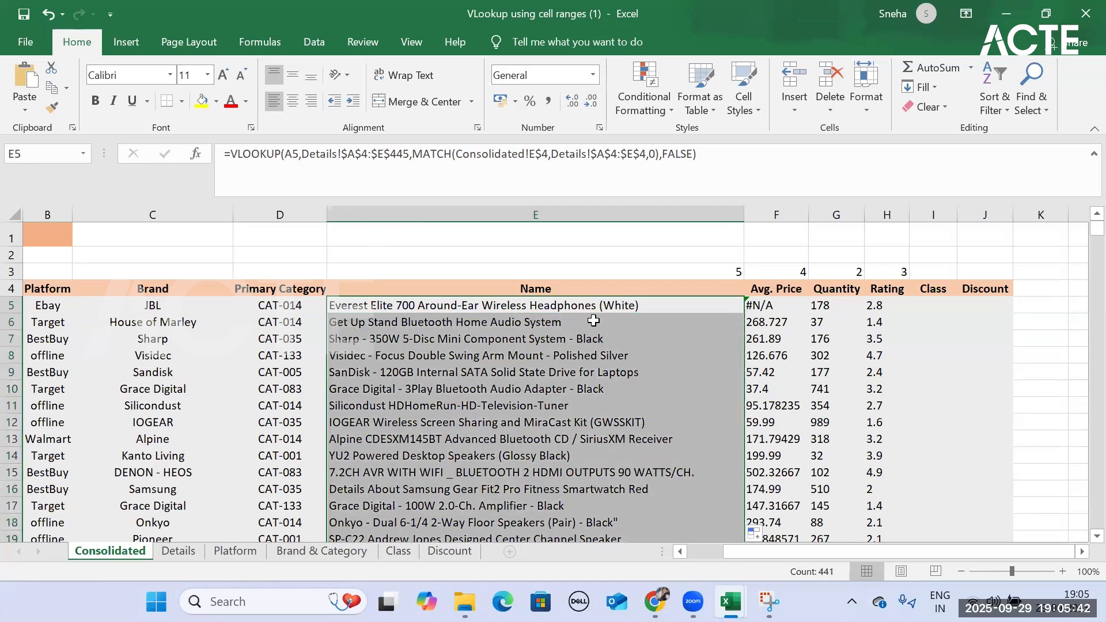
# Step: Examine the Name column's results and the VLOOKUP formulas in the rows below E5
pyautogui.click(593, 321)
pyautogui.press('Down')
pyautogui.press('Down')
pyautogui.press('Down')
pyautogui.press('Down')
pyautogui.press('Down')
pyautogui.press('Down')
pyautogui.press('Down')
pyautogui.press('Down')
pyautogui.press('Down')
pyautogui.press('Down')
pyautogui.press('Down')
pyautogui.press('Down')
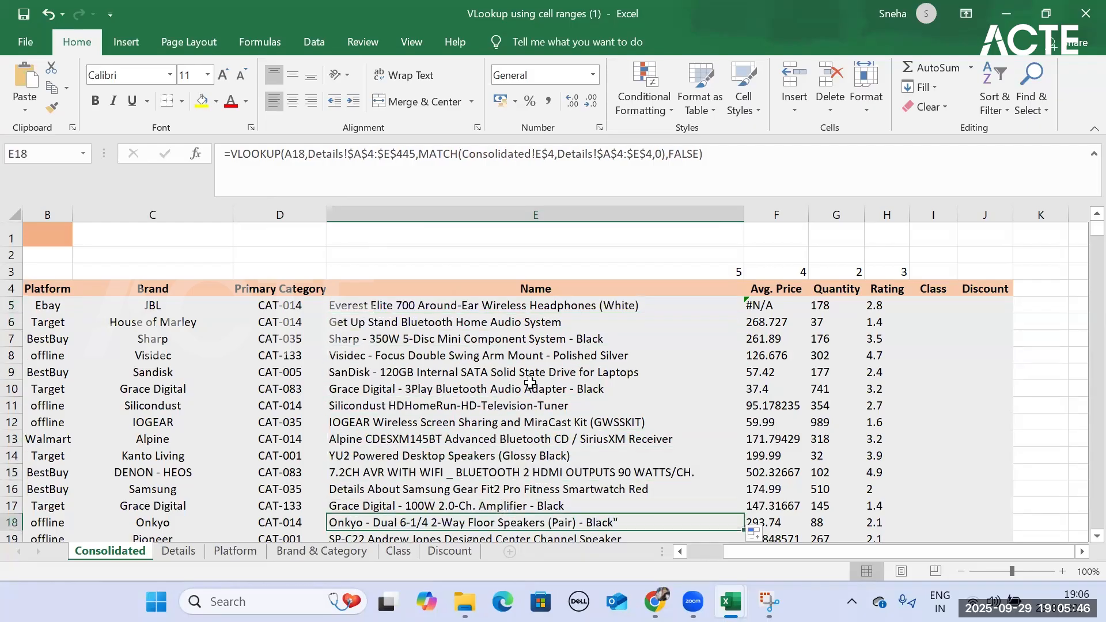
pyautogui.scroll(-3, 529, 382)
pyautogui.press('Down')
pyautogui.press('Down')
pyautogui.press('Down')
pyautogui.press('Down')
pyautogui.press('Down')
pyautogui.hotkey('ctrl', 'Up')
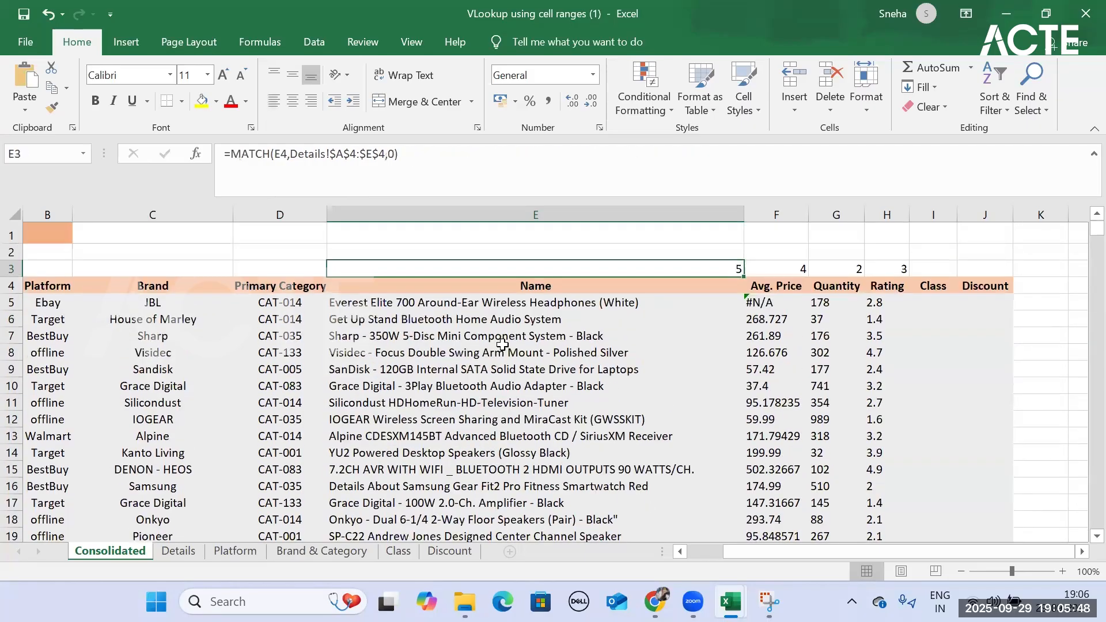
# Step: Lock the column of the lookup value in E5's VLOOKUP formula as $A5 and fill it down the Name column
pyautogui.click(555, 307)
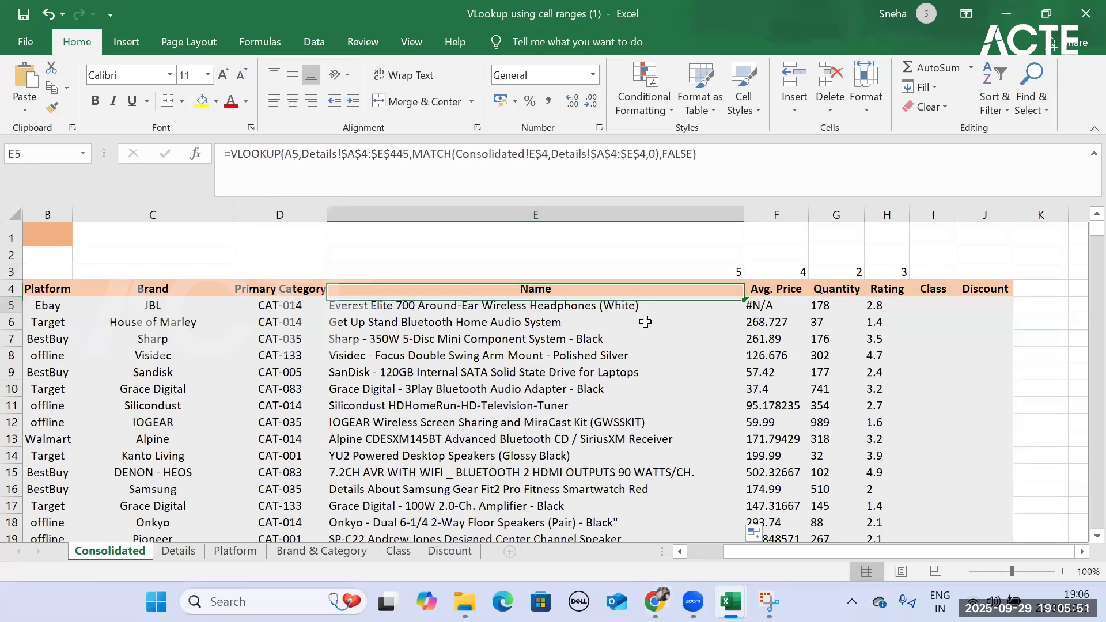
pyautogui.click(291, 153)
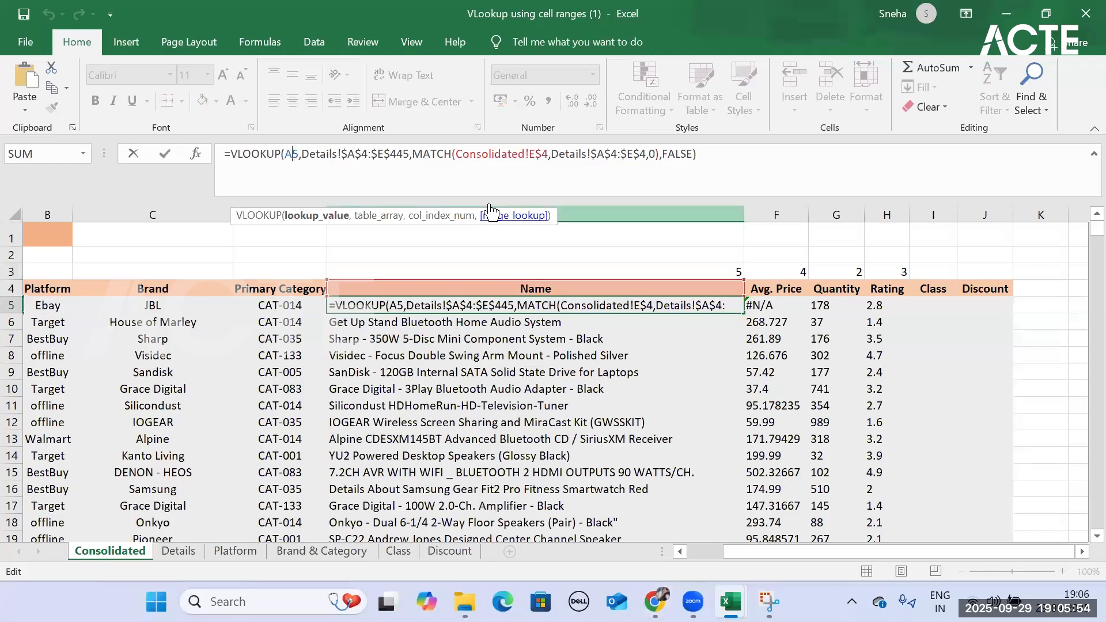
pyautogui.press('F4')
pyautogui.press('F4')
pyautogui.press('F4')
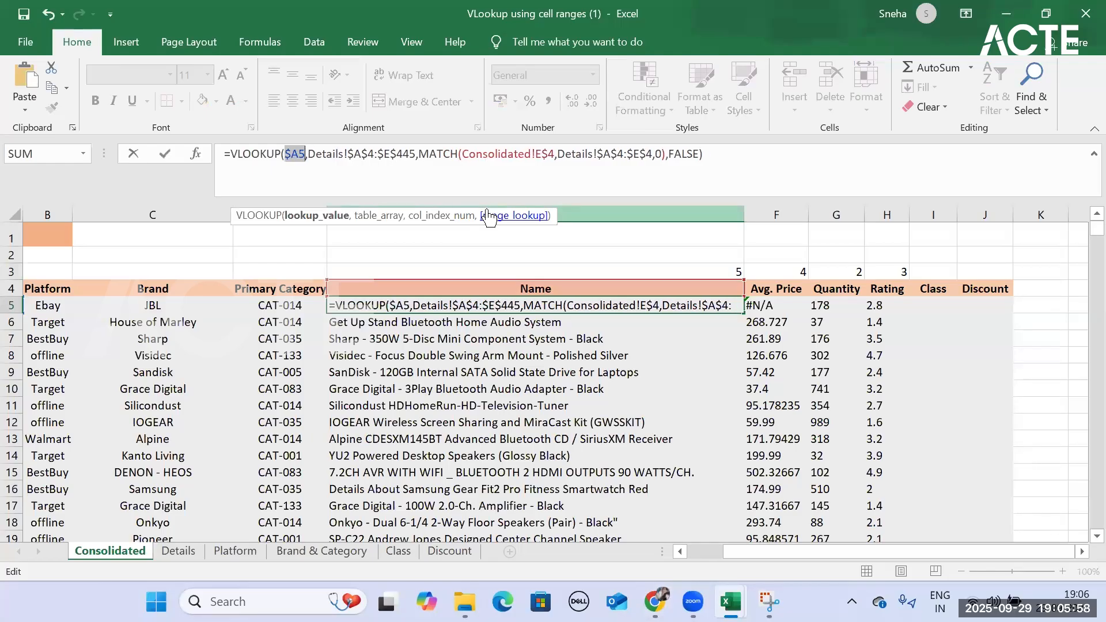
pyautogui.press('Return')
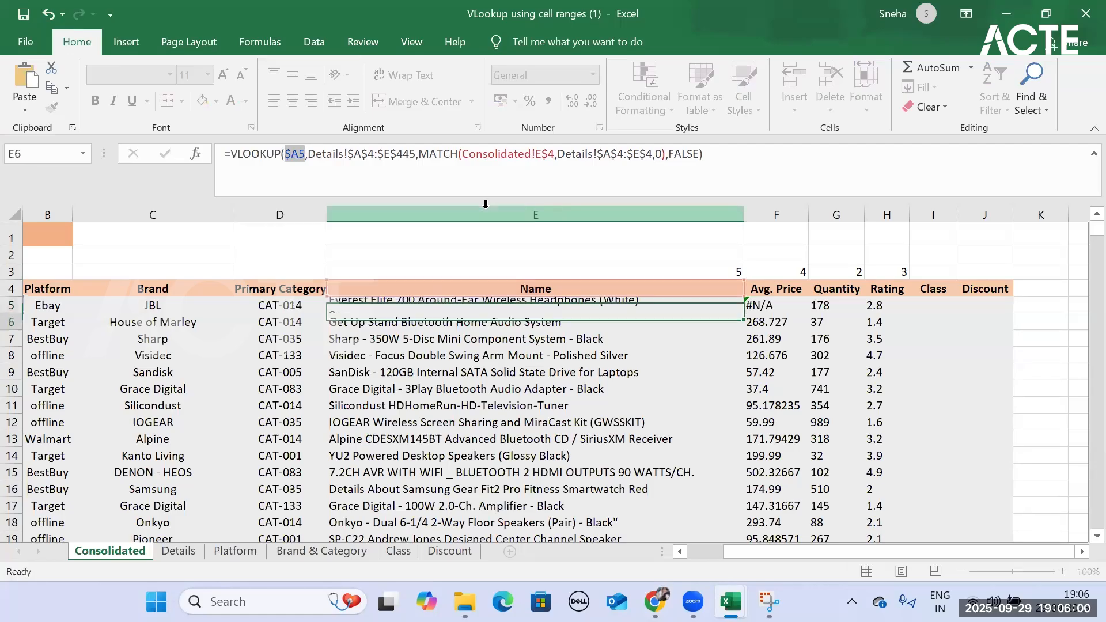
pyautogui.press('Up')
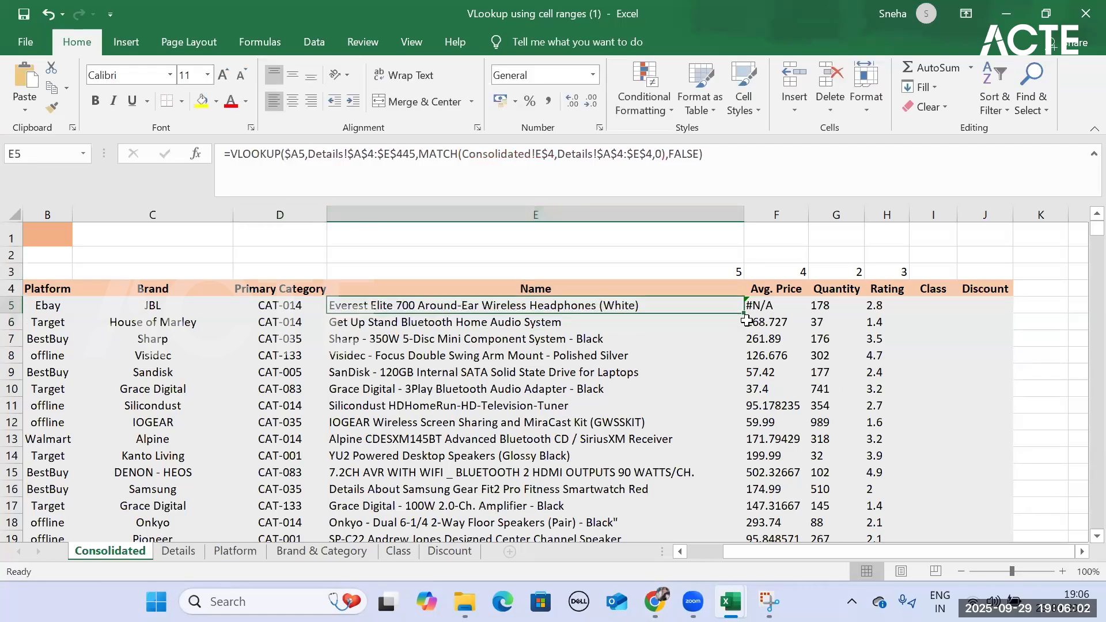
pyautogui.doubleClick(745, 316)
# Step: Fill the existing Avg. Price formula in F5 down its column
pyautogui.click(762, 309)
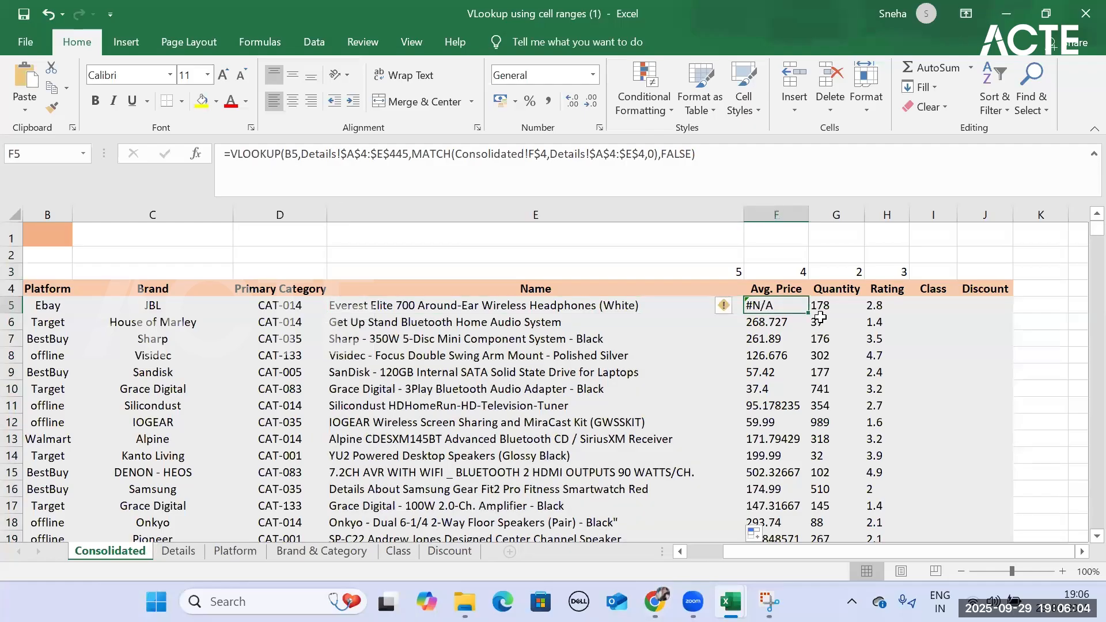
pyautogui.doubleClick(814, 314)
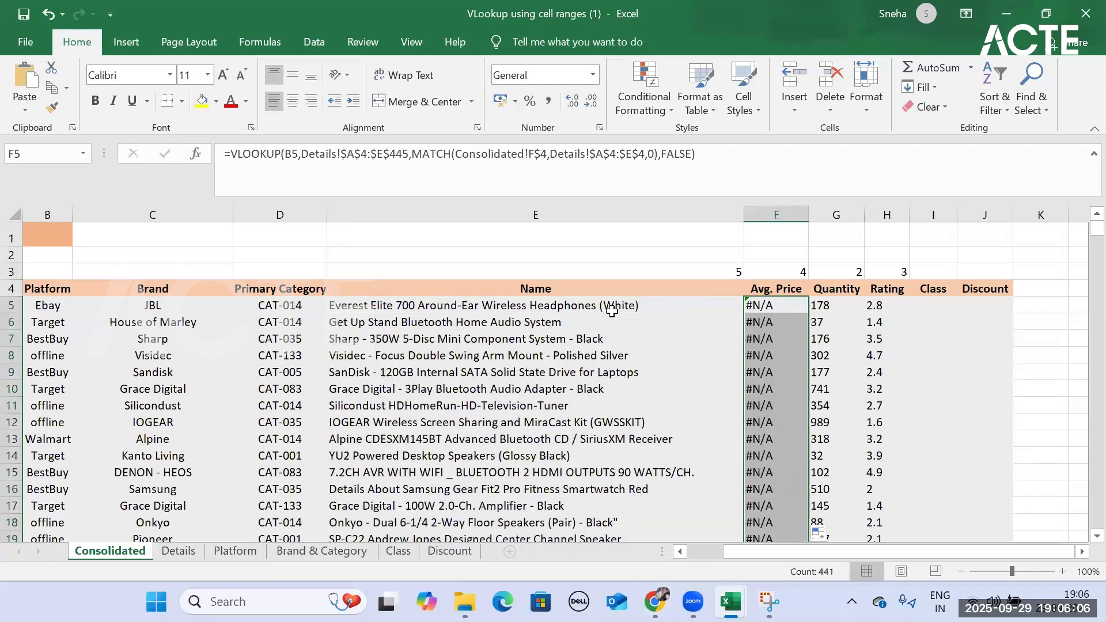
# Step: Copy E5's formula across to F5 and fill both the Name and Avg. Price columns down
pyautogui.click(739, 311)
pyautogui.moveTo(742, 318); pyautogui.dragTo(814, 311)
pyautogui.doubleClick(811, 314)
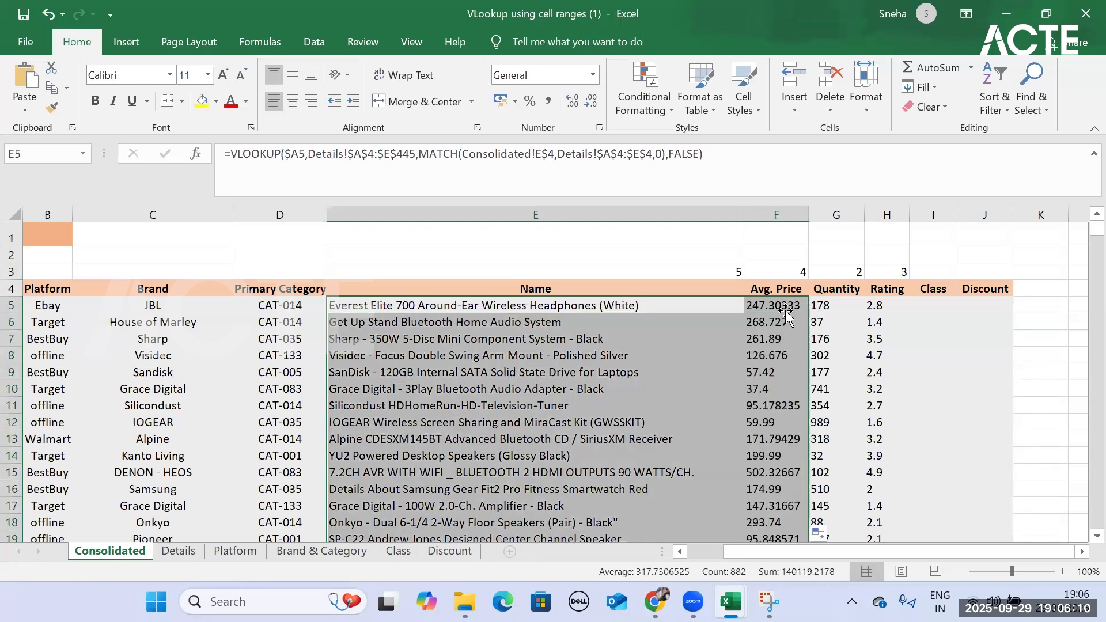
# Step: Inspect the MATCH lookup reference in the Avg. Price formula in F5
pyautogui.click(787, 315)
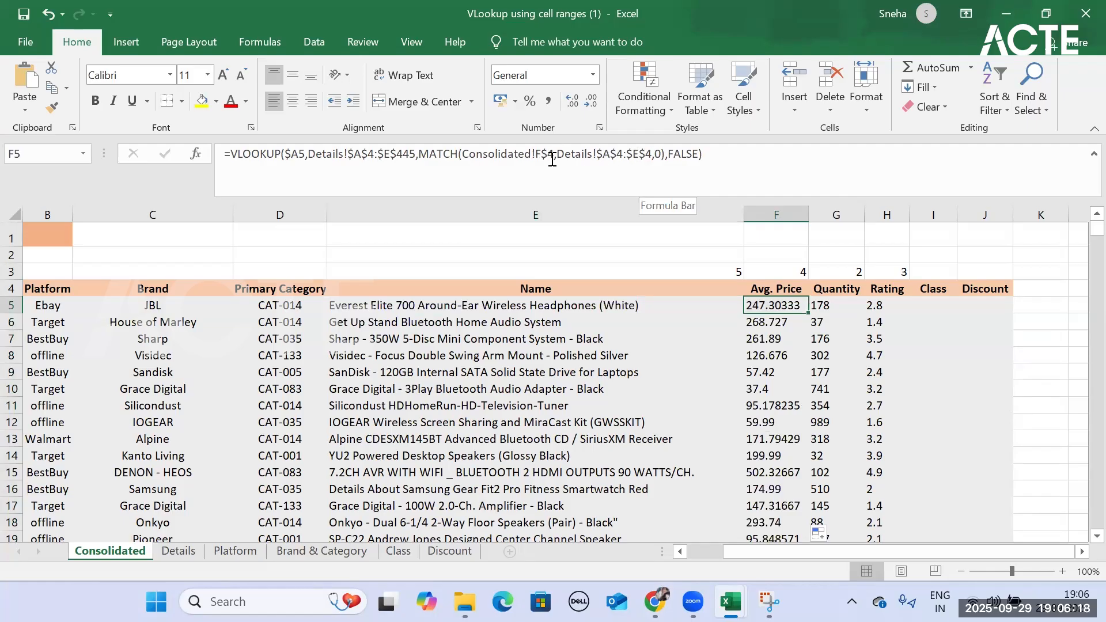
pyautogui.click(552, 159)
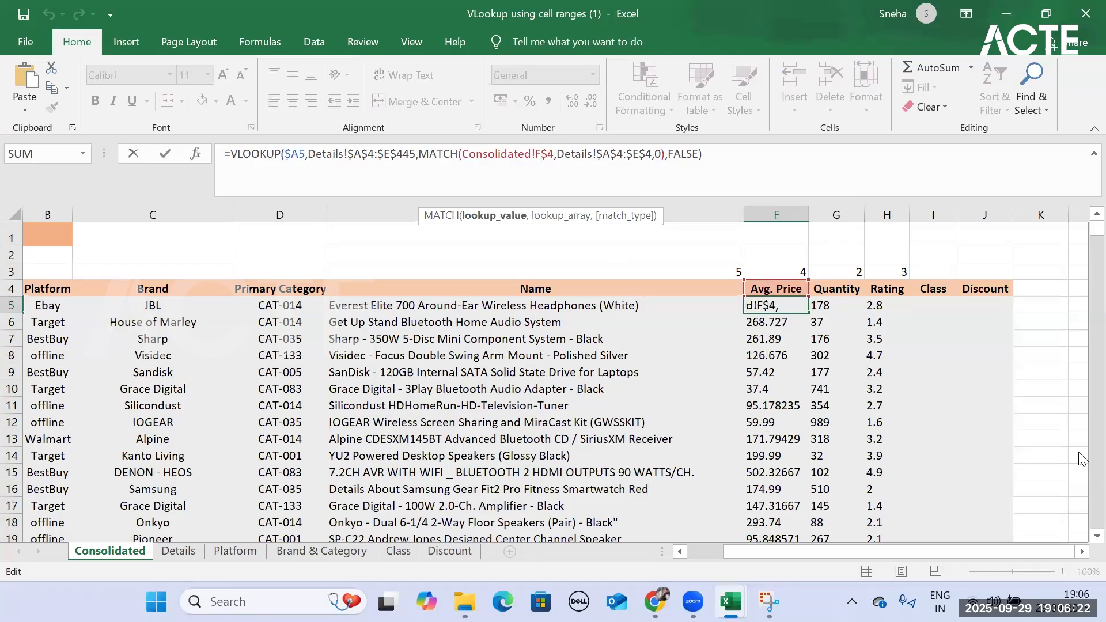
pyautogui.press('Return')
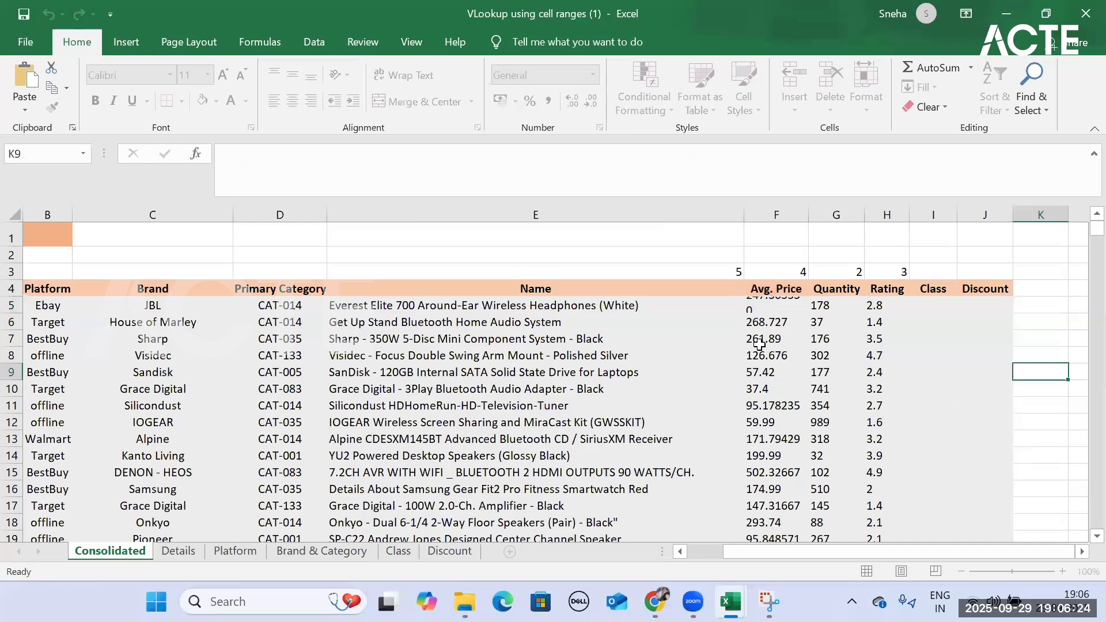
# Step: Change the MATCH lookup reference in E5's formula to the fully relative Consolidated!E4
pyautogui.click(614, 305)
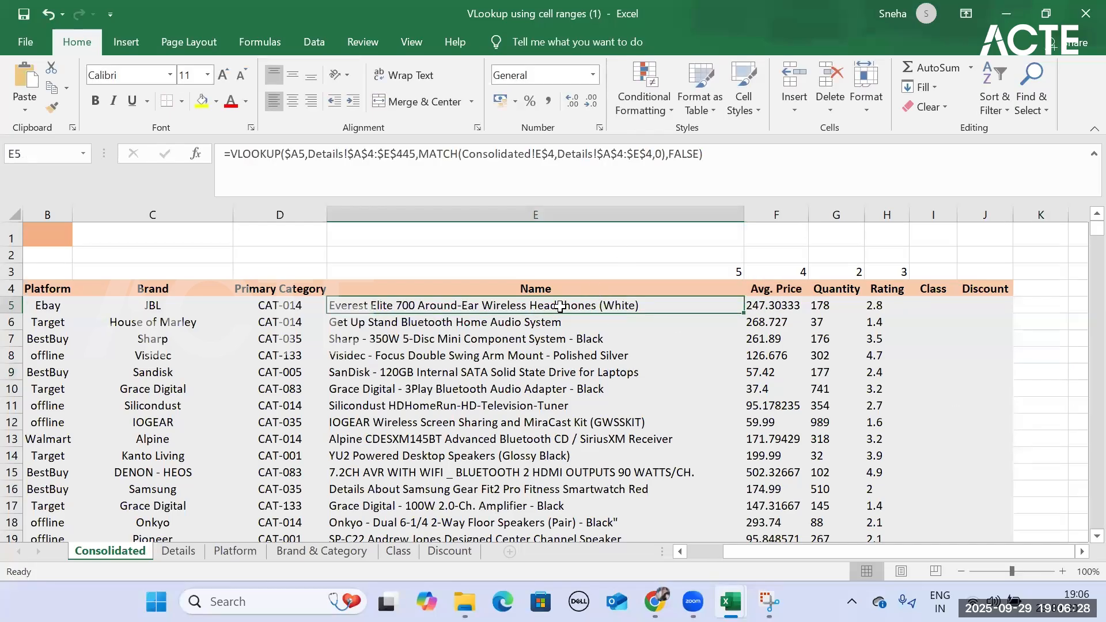
pyautogui.click(542, 154)
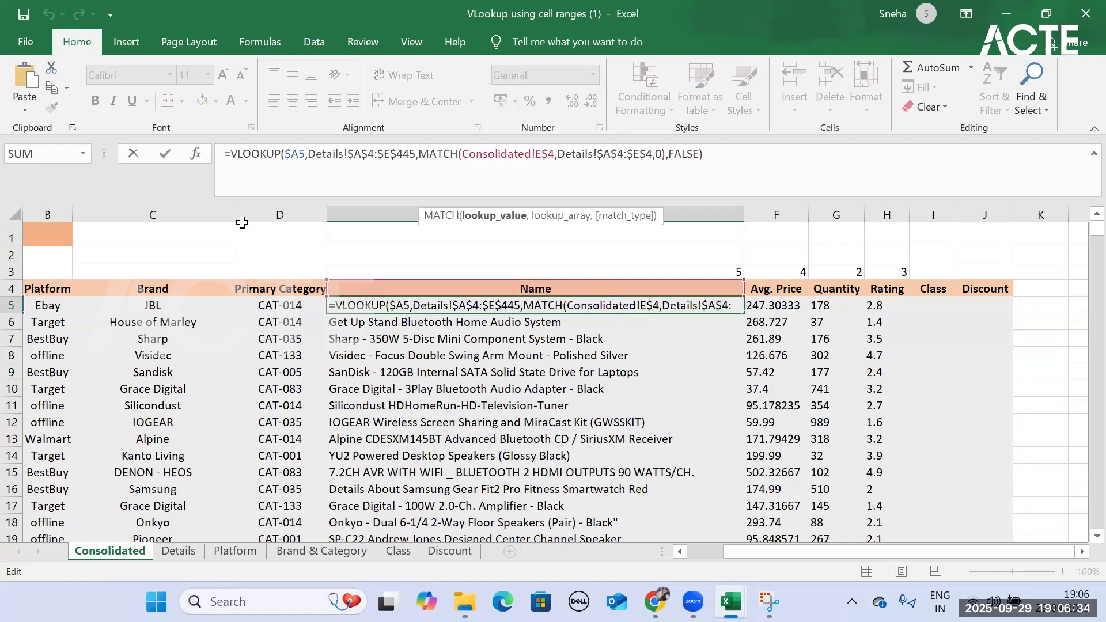
pyautogui.click(549, 154)
pyautogui.press('BackSpace')
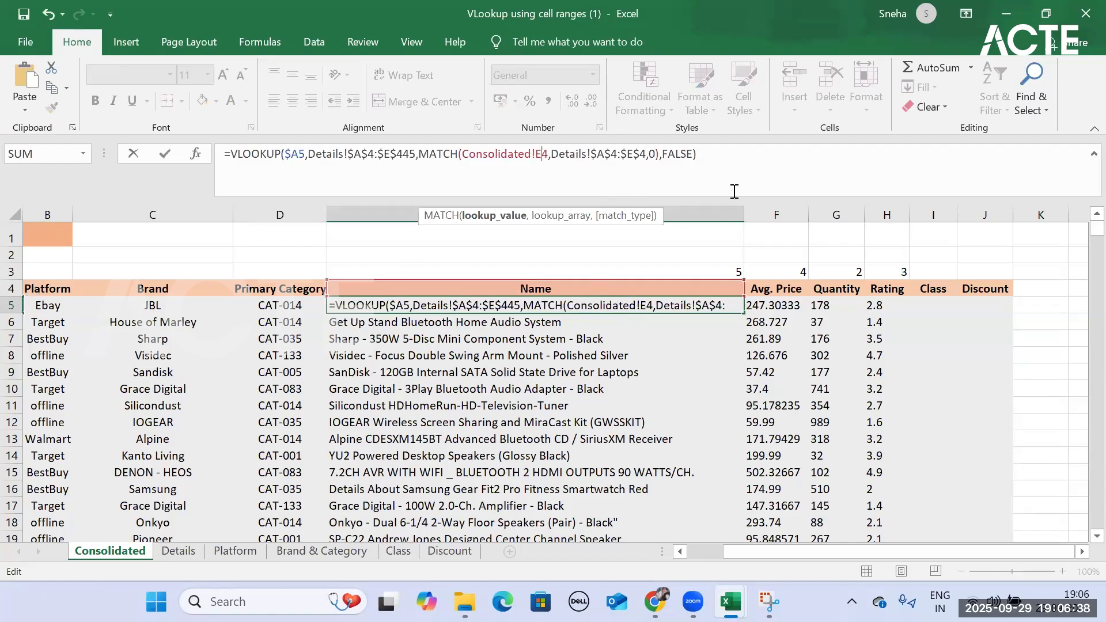
pyautogui.click(748, 158)
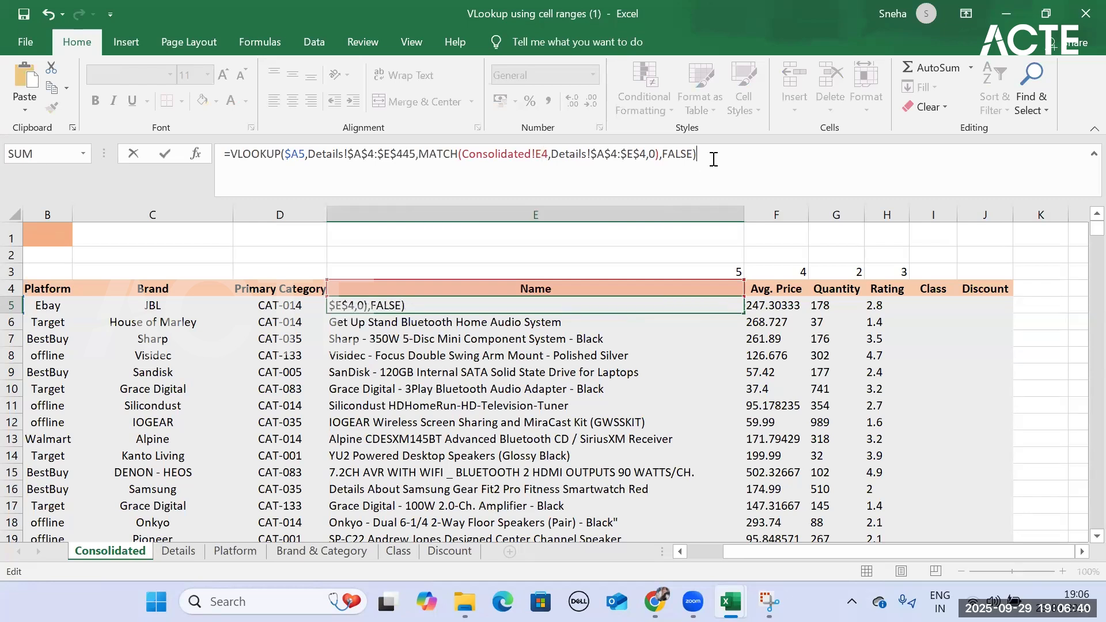
pyautogui.press('Return')
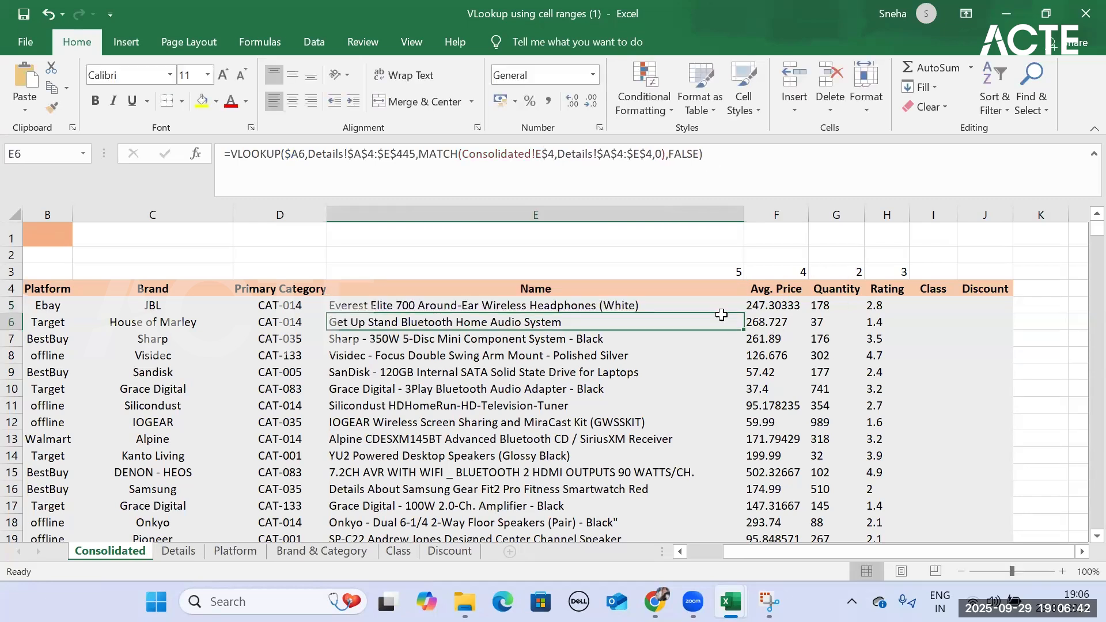
# Step: Fill E5's formula with the relative header reference down the Name column and check the rows below
pyautogui.click(743, 307)
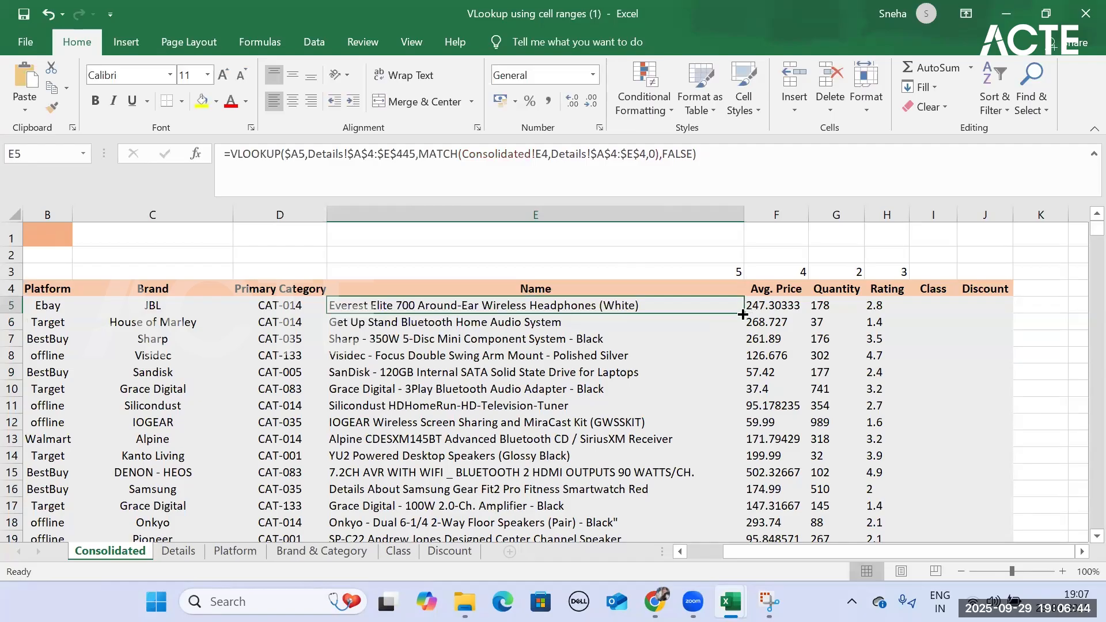
pyautogui.doubleClick(744, 314)
pyautogui.click(527, 332)
pyautogui.click(530, 325)
# Step: Make the MATCH lookup reference in E5's formula fully absolute as Consolidated!$E$4
pyautogui.click(644, 305)
pyautogui.click(540, 154)
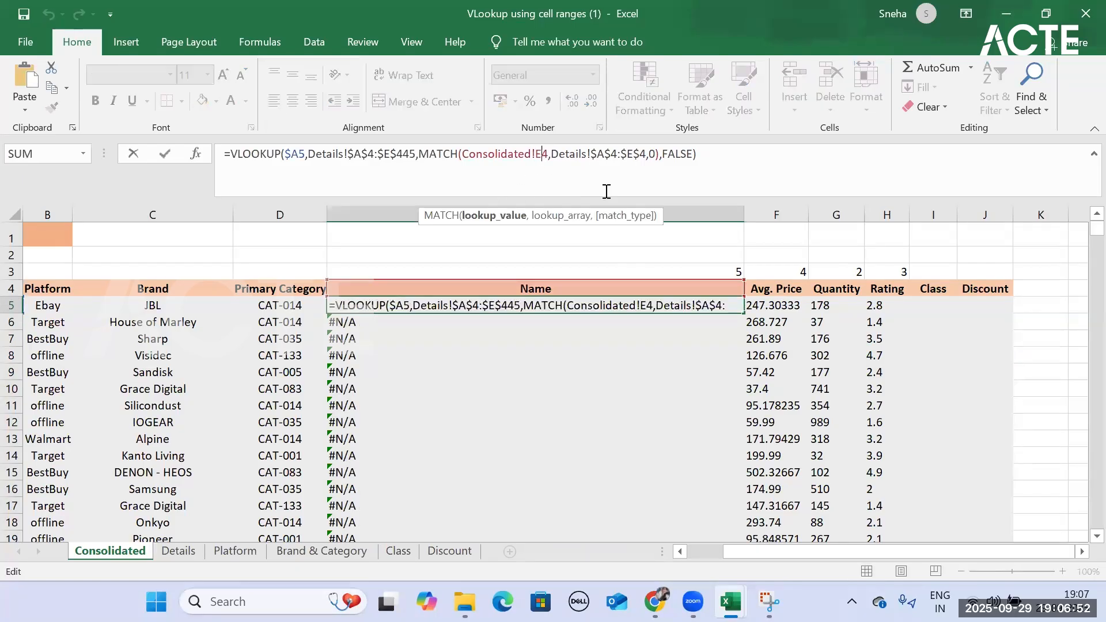
pyautogui.press('F4')
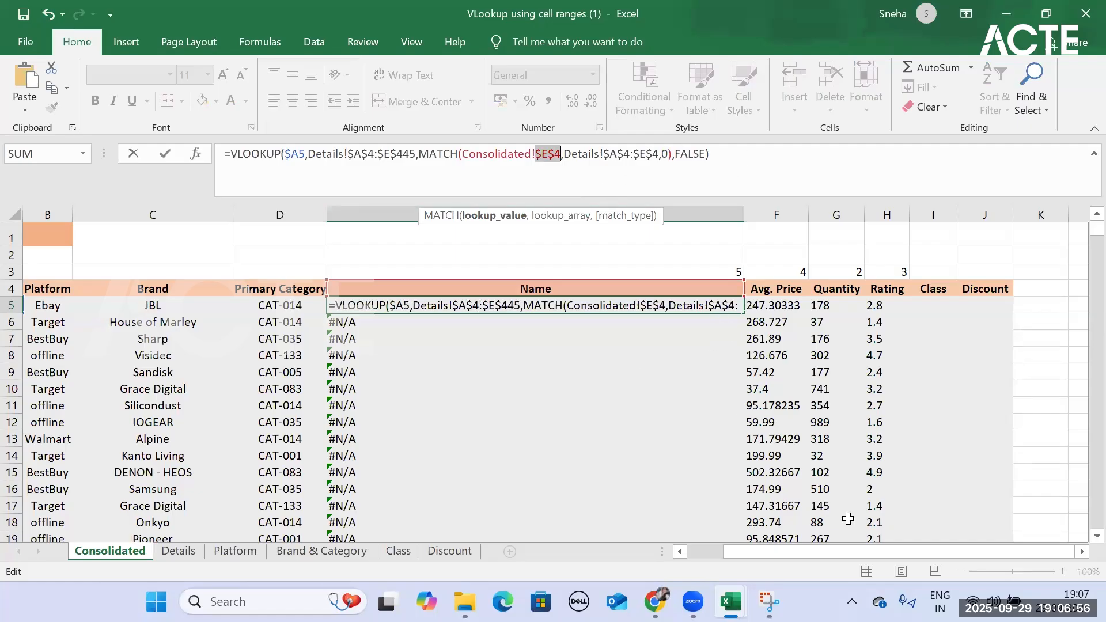
pyautogui.press('Return')
# Step: Fill E5's formula with the absolute header reference down the Name column
pyautogui.click(671, 310)
pyautogui.doubleClick(748, 316)
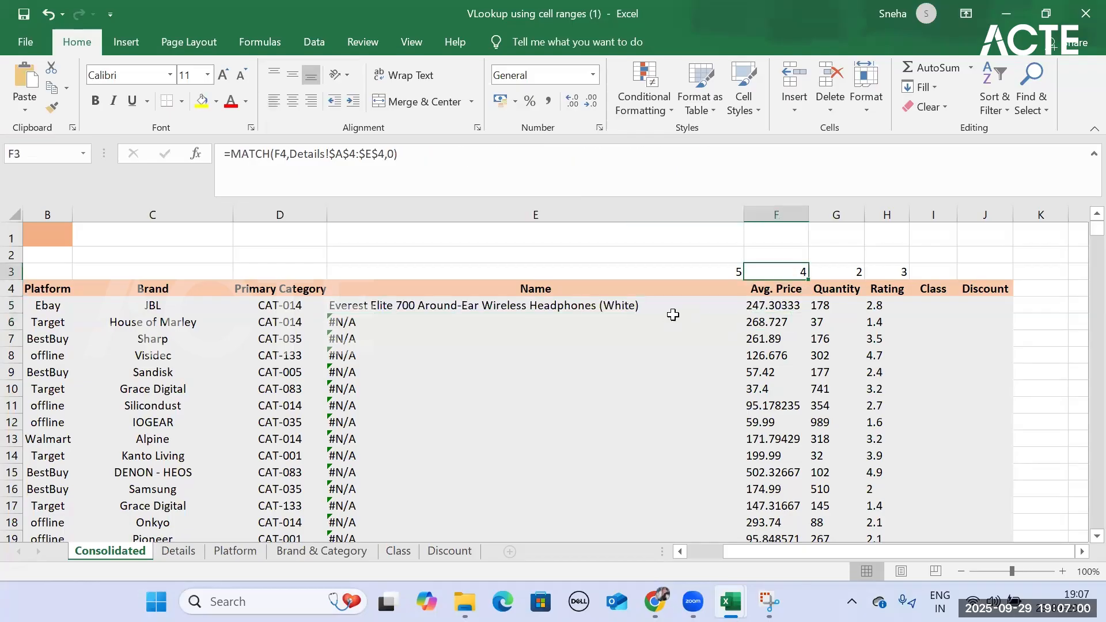
pyautogui.click(672, 315)
pyautogui.click(735, 306)
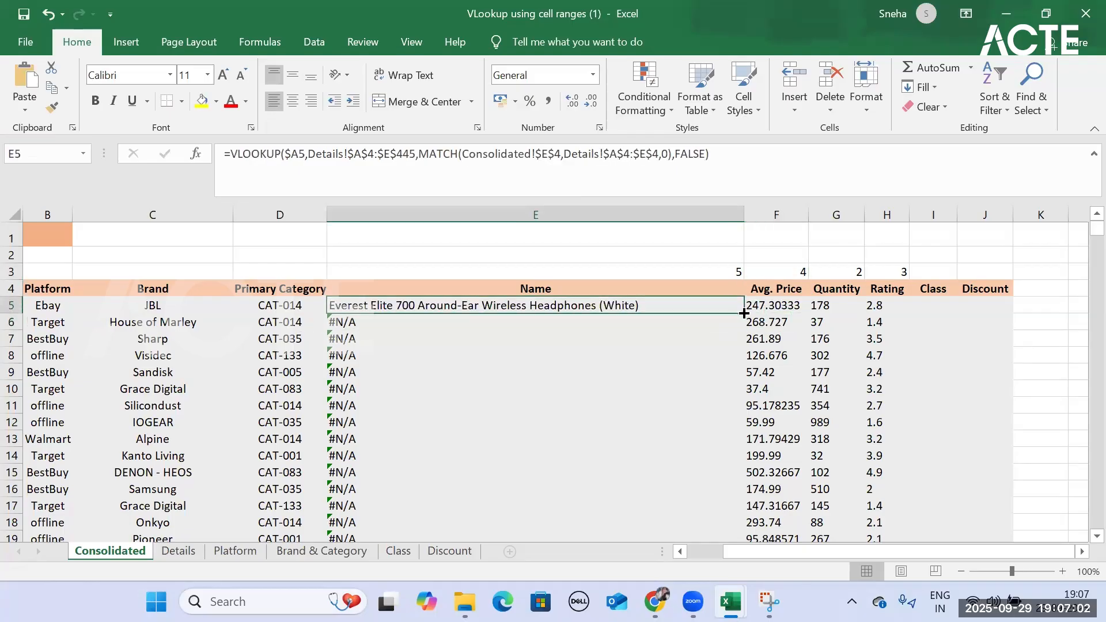
pyautogui.doubleClick(743, 313)
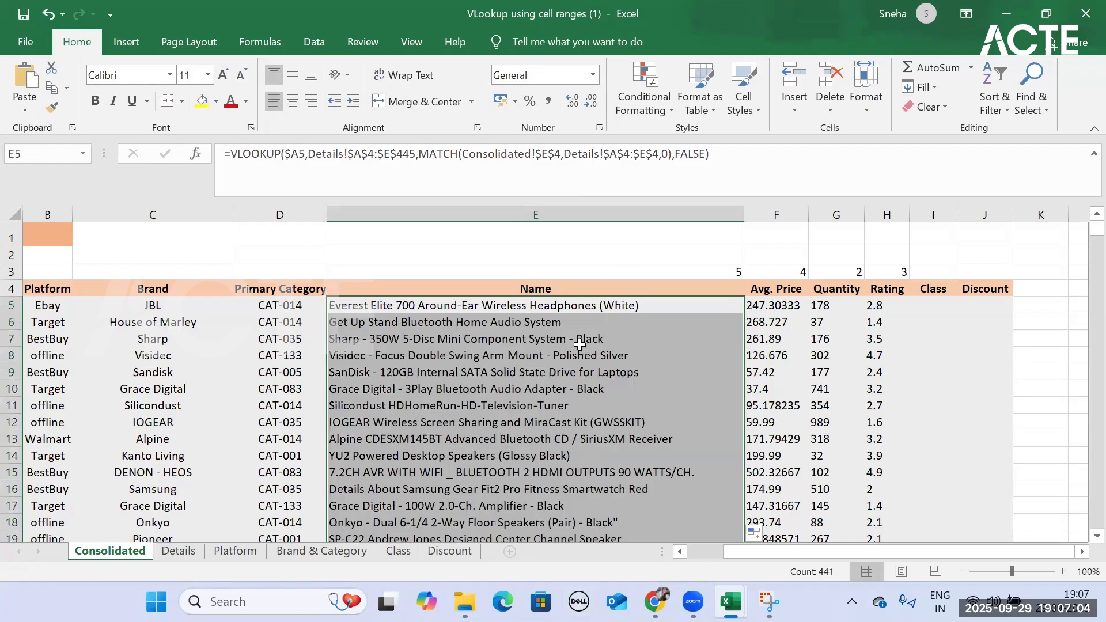
# Step: Copy E5's formula across to F5 and autofit the width of column F
pyautogui.click(594, 311)
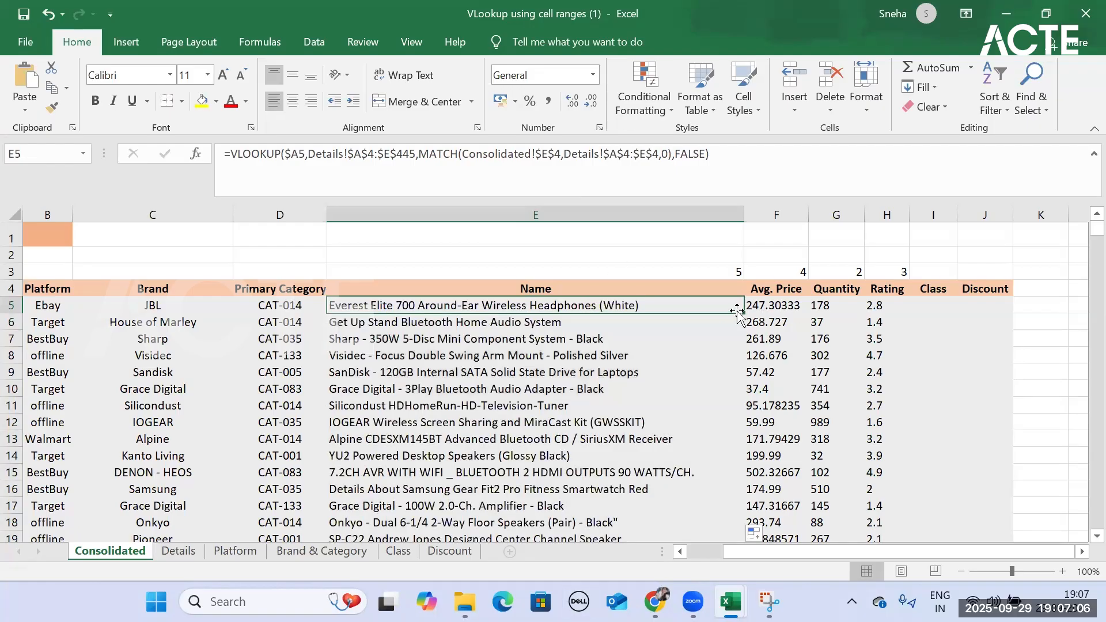
pyautogui.moveTo(781, 314); pyautogui.dragTo(805, 315)
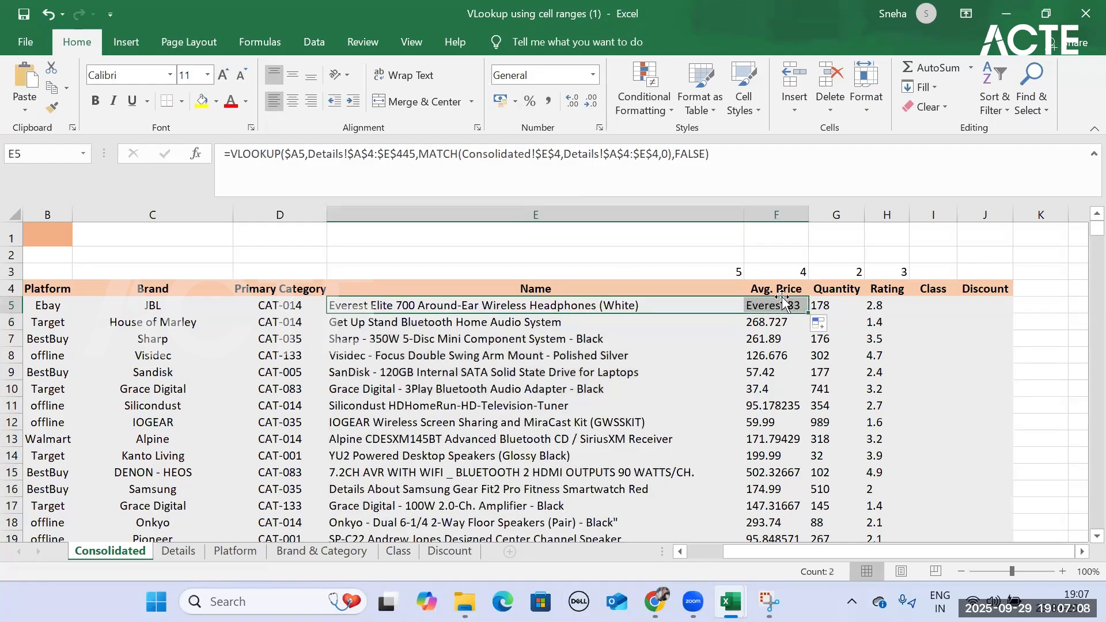
pyautogui.click(776, 306)
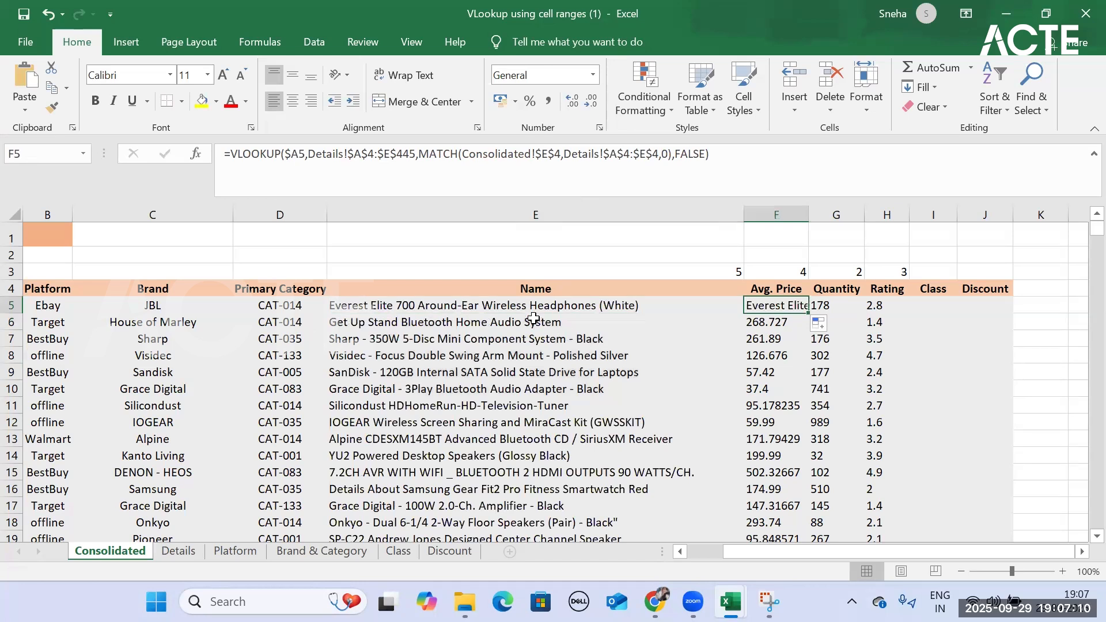
pyautogui.doubleClick(808, 215)
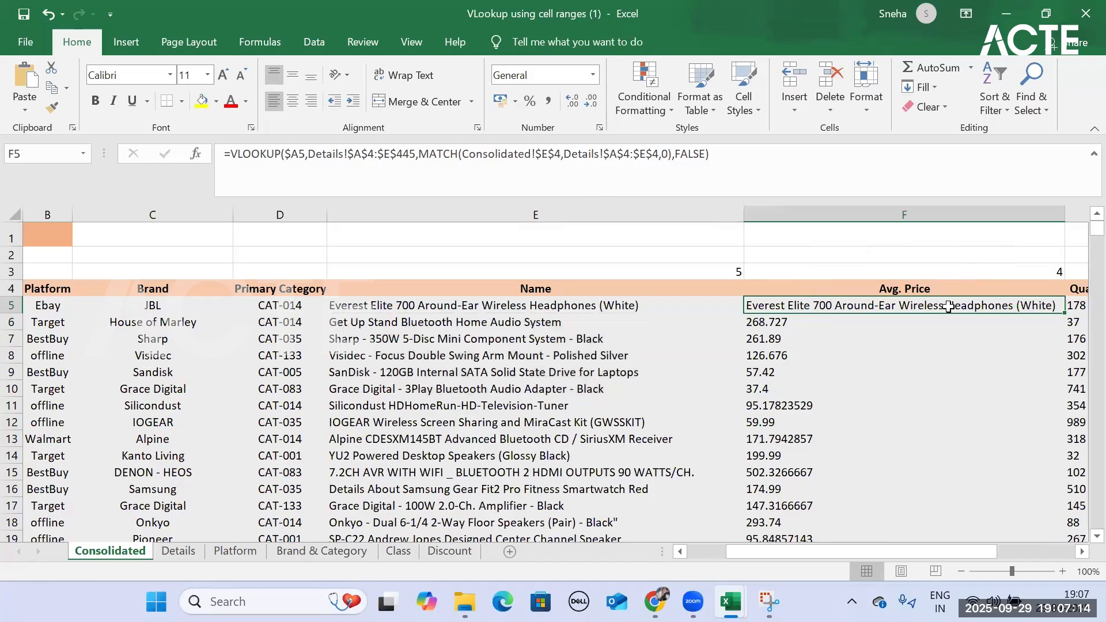
# Step: Compare the header reference in F5, and change the MATCH lookup reference in E5 to Consolidated!E$4 so only the row is locked
pyautogui.click(555, 153)
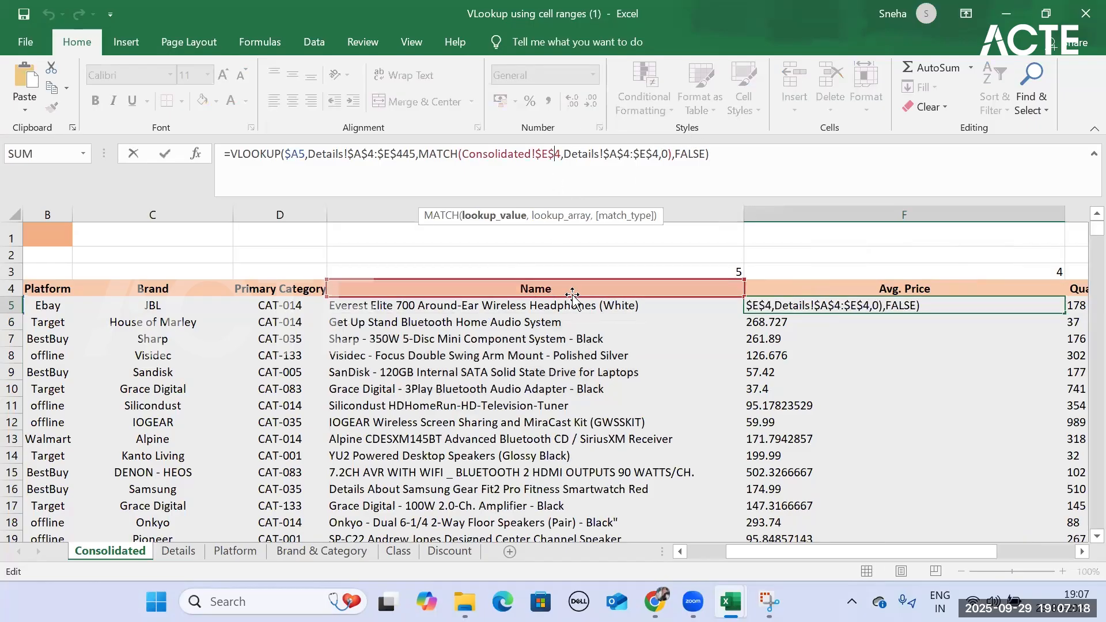
pyautogui.click(544, 153)
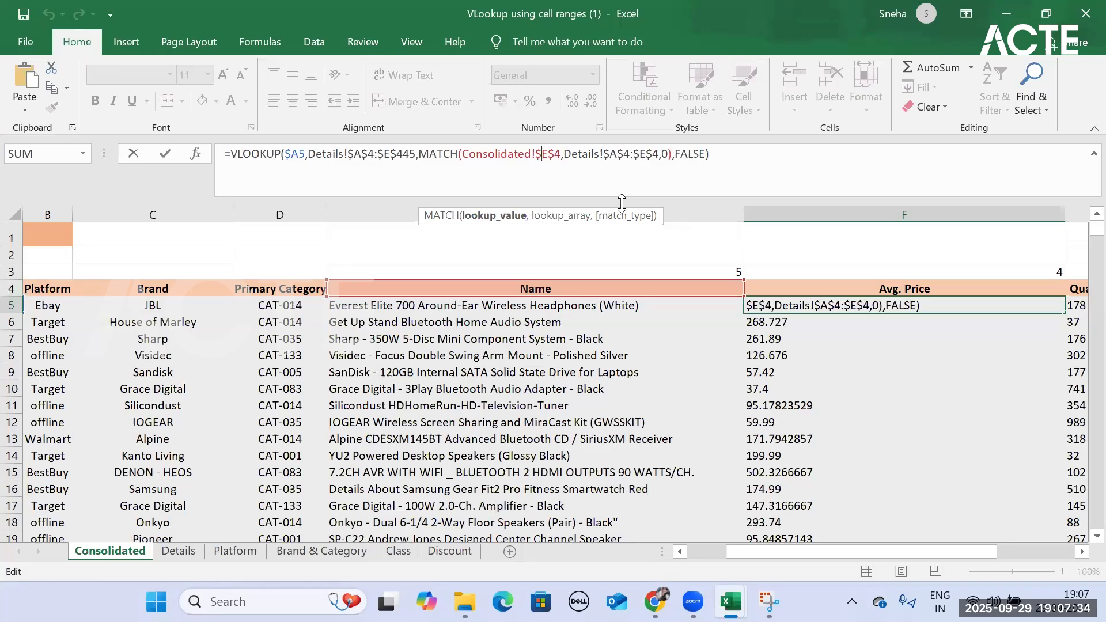
pyautogui.click(680, 305)
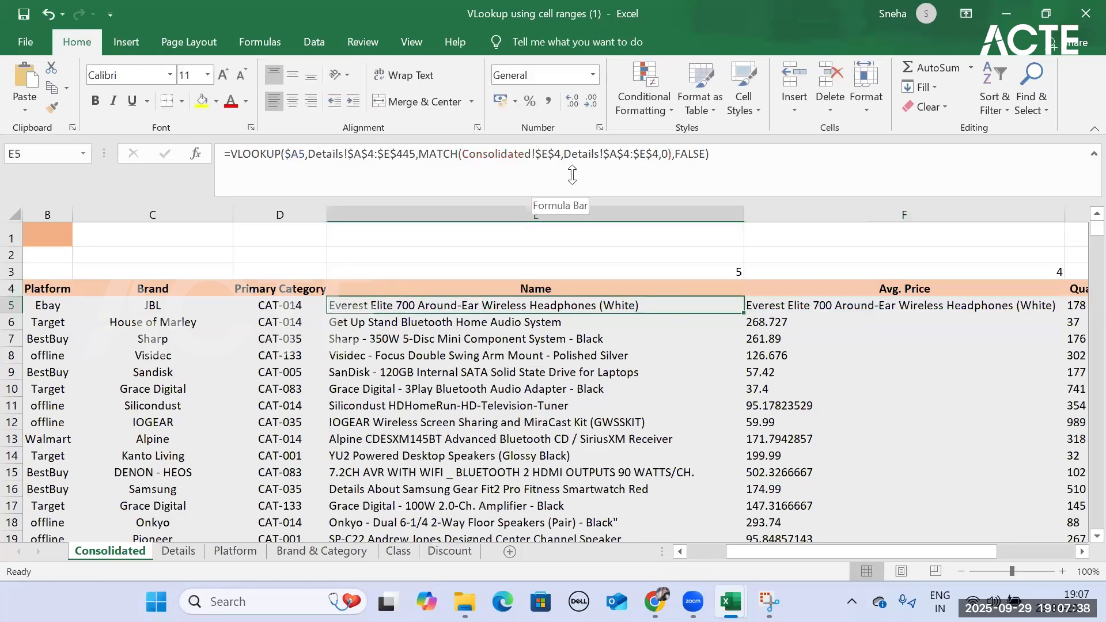
pyautogui.click(540, 154)
pyautogui.press('BackSpace')
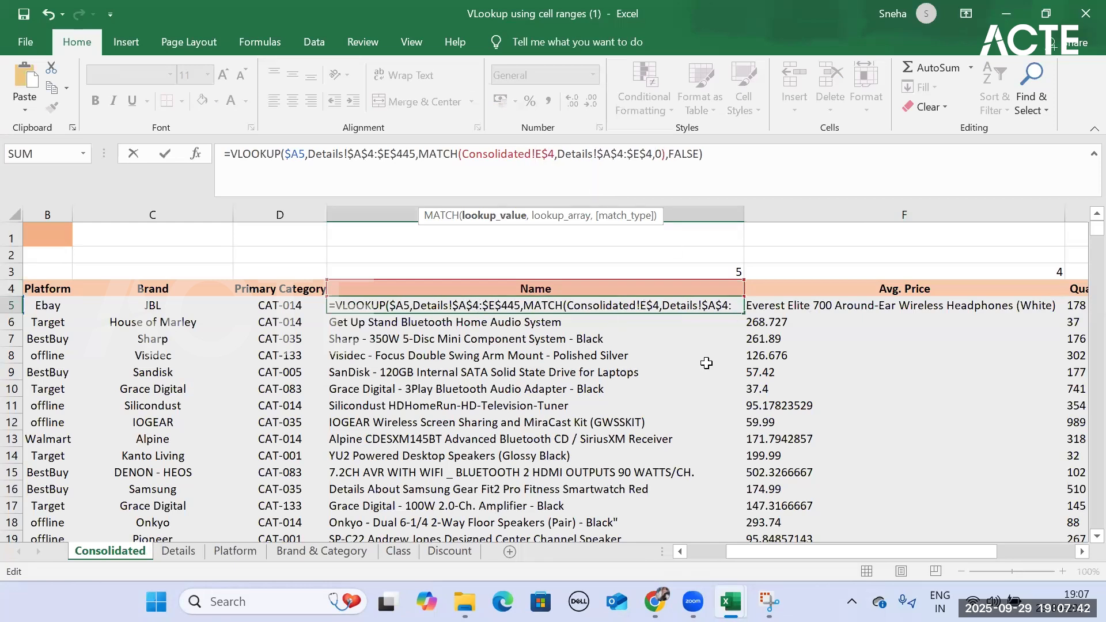
pyautogui.press('Return')
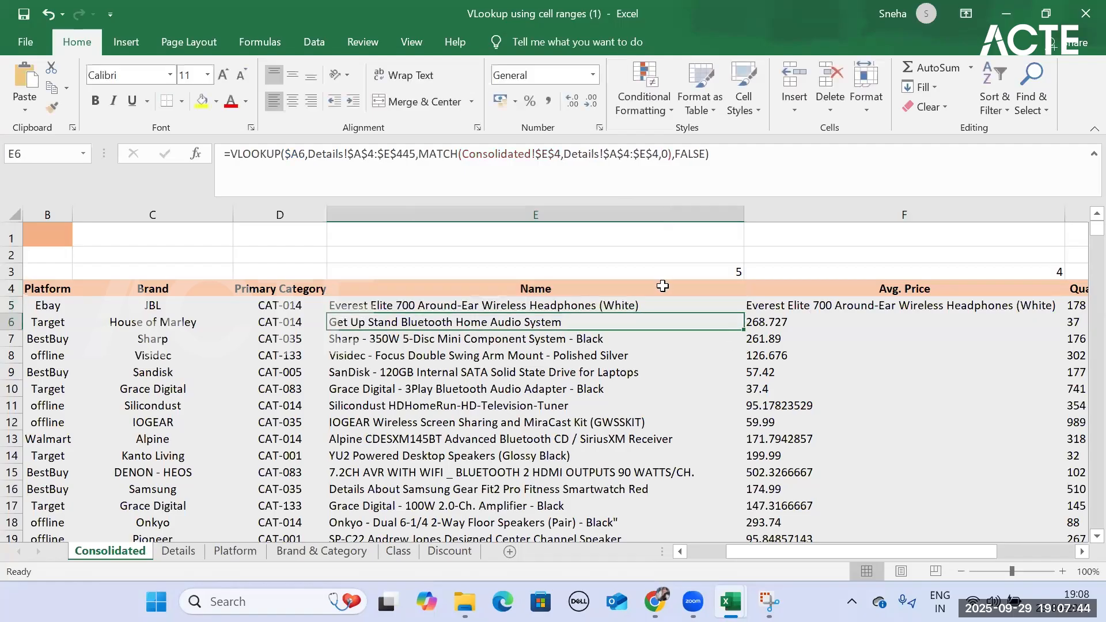
# Step: Copy E5's formula with the row-locked header reference across to F5 and fill it down the Avg. Price column
pyautogui.click(658, 306)
pyautogui.moveTo(742, 321); pyautogui.dragTo(1005, 316)
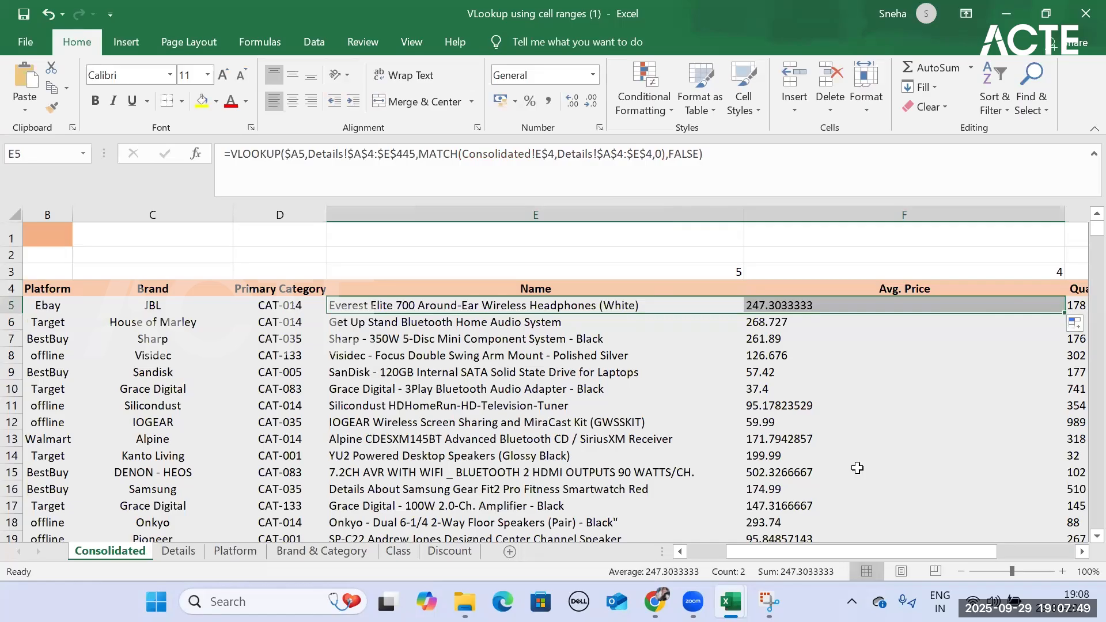
pyautogui.click(1045, 309)
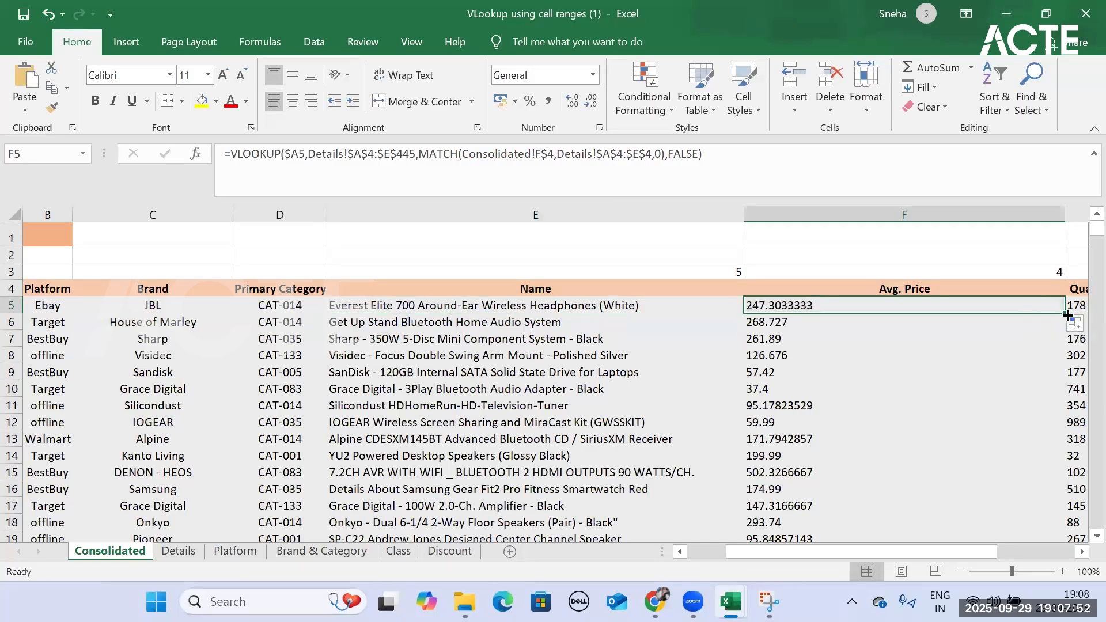
pyautogui.doubleClick(1067, 314)
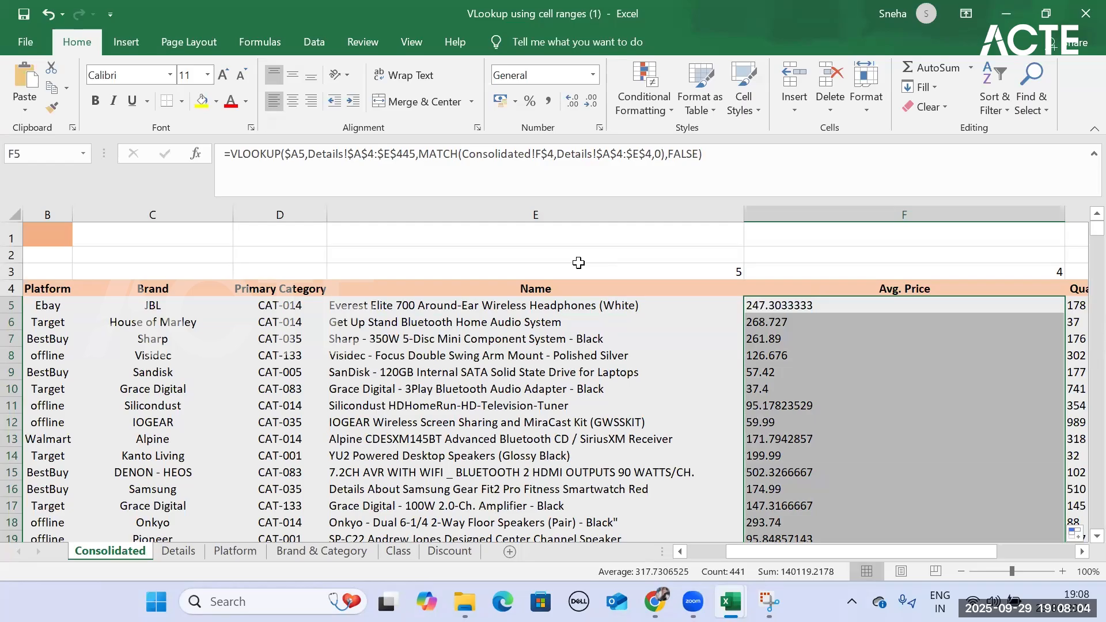
# Step: Examine the empty Class and Discount columns on Consolidated and the lookup tables on the Class and Discount sheets
pyautogui.moveTo(766, 552); pyautogui.dragTo(844, 554)
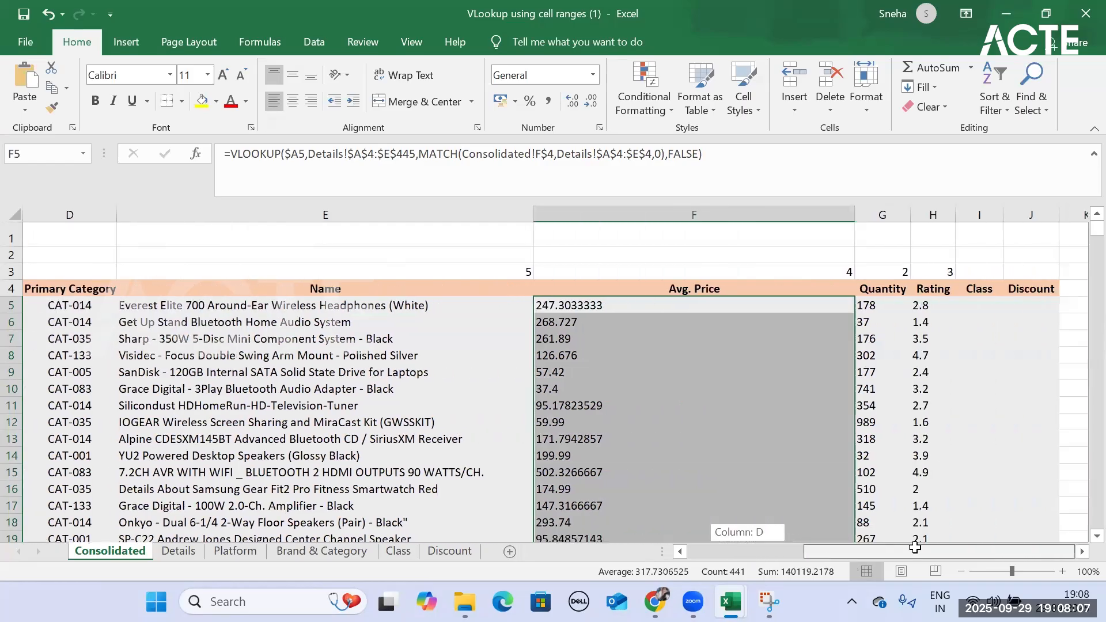
pyautogui.click(985, 308)
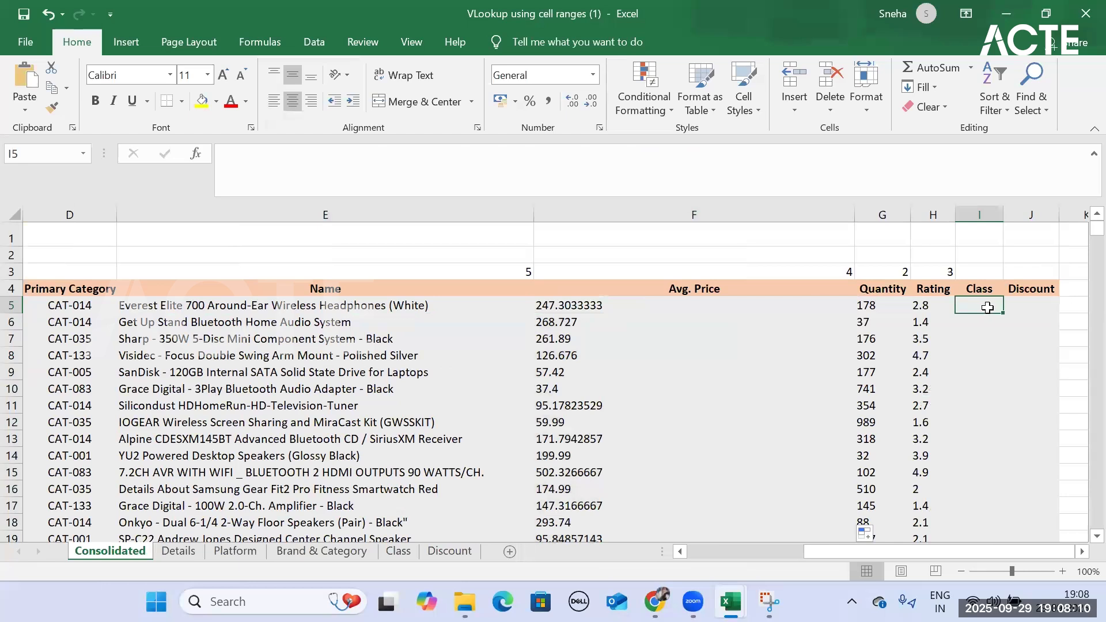
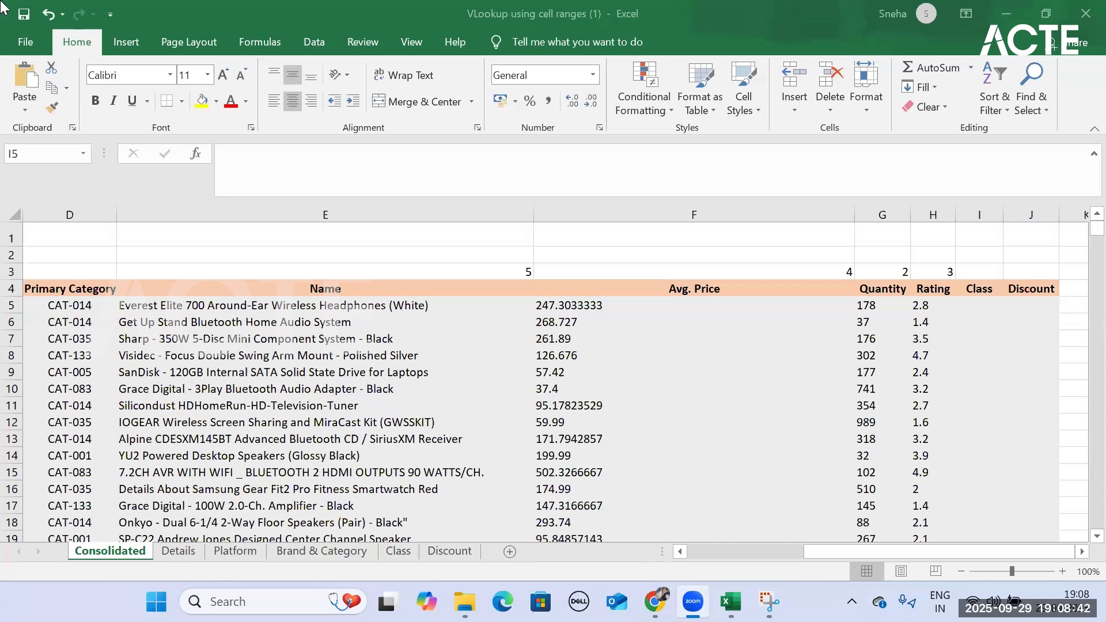
pyautogui.click(1046, 289)
pyautogui.click(398, 551)
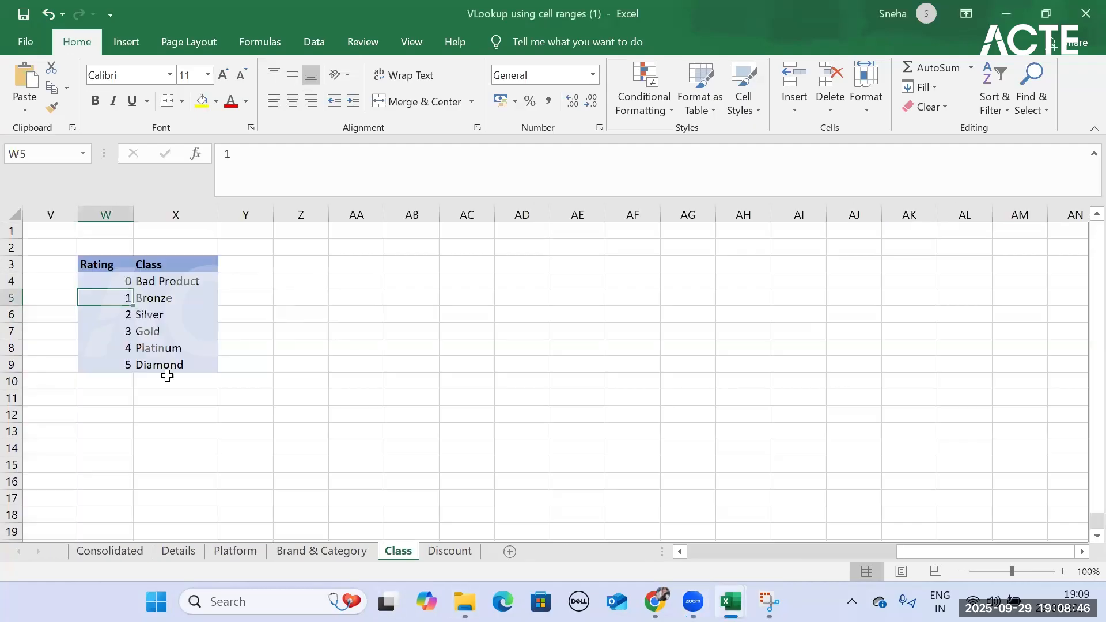
pyautogui.click(449, 551)
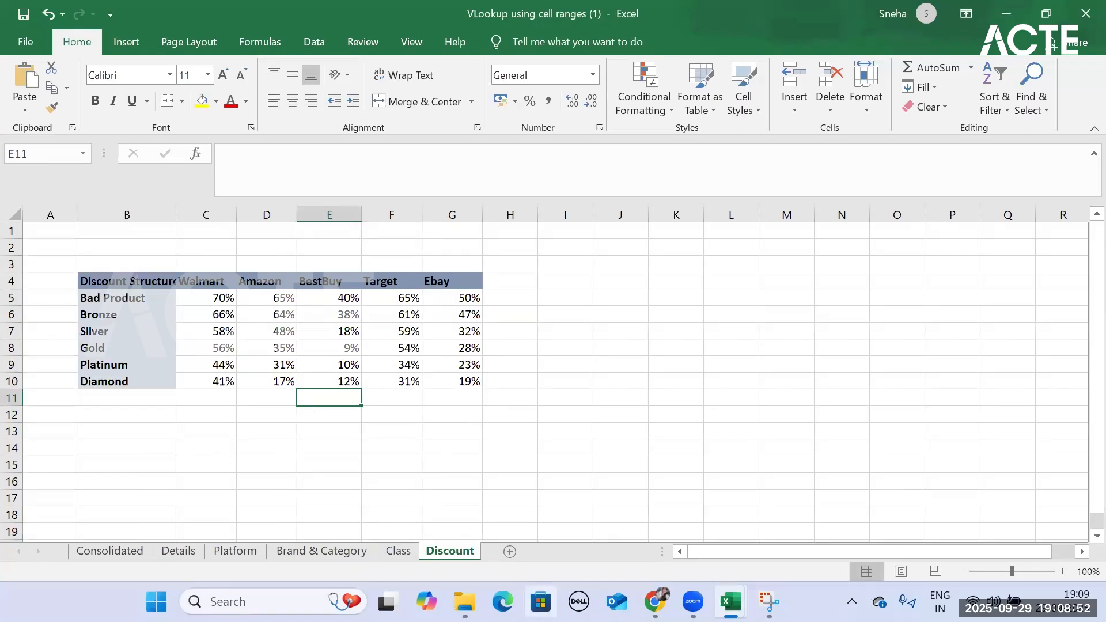
pyautogui.click(141, 551)
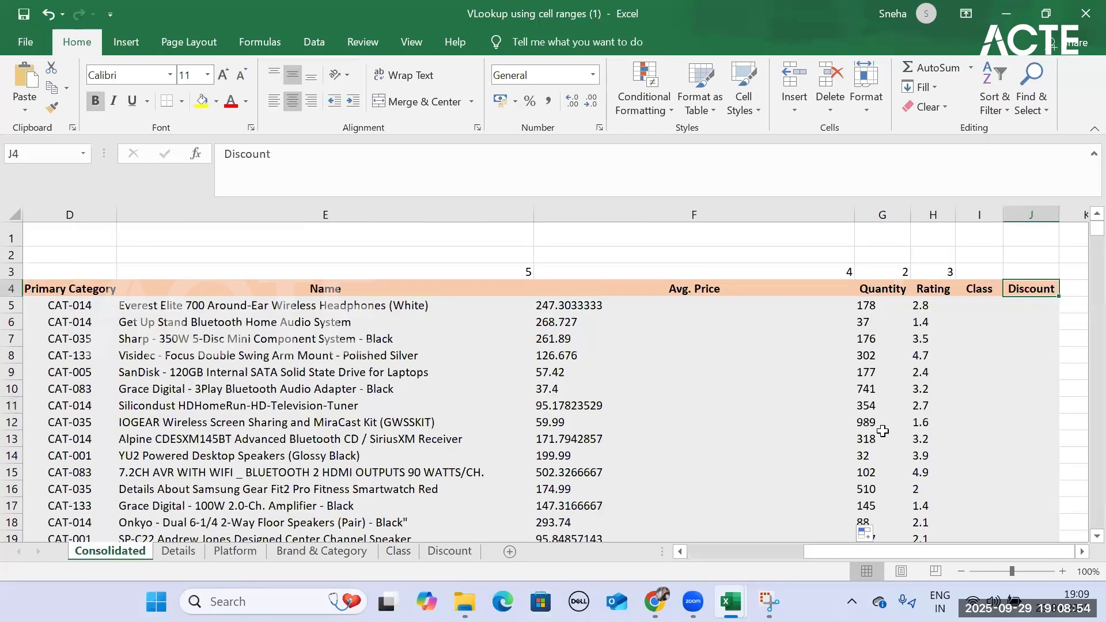
pyautogui.click(981, 306)
pyautogui.moveTo(910, 548); pyautogui.dragTo(685, 547)
pyautogui.click(409, 551)
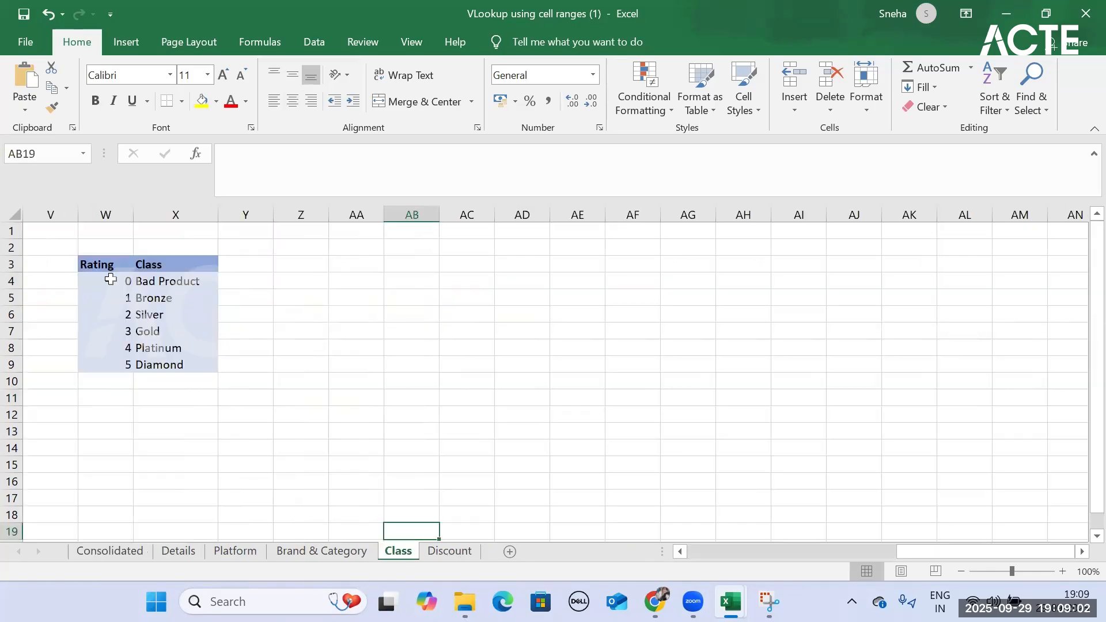
pyautogui.click(110, 279)
pyautogui.click(99, 264)
pyautogui.click(175, 269)
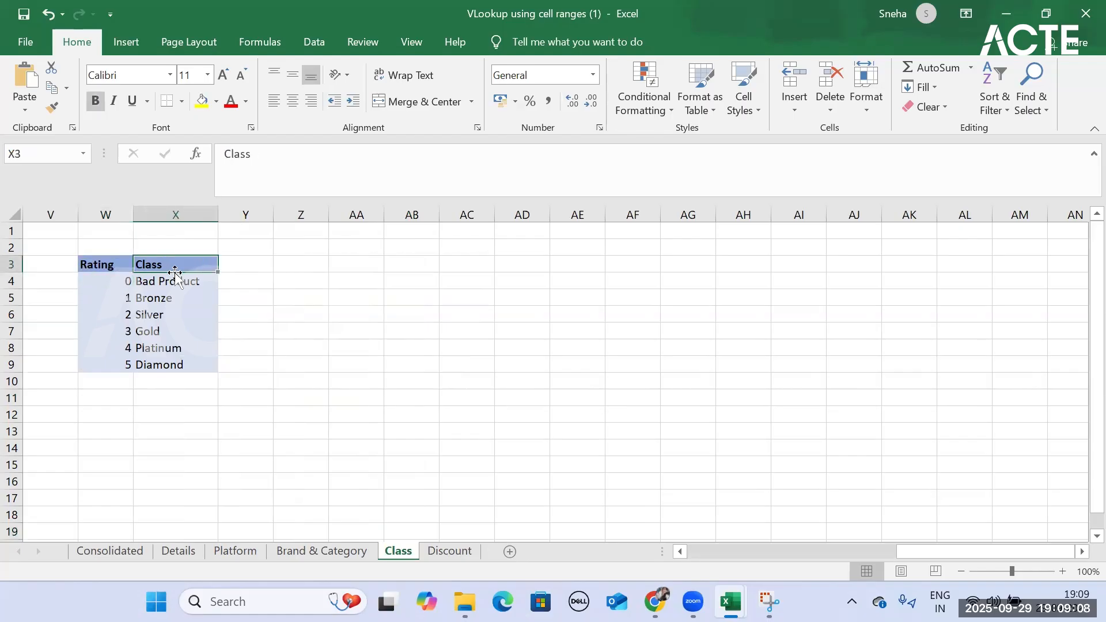
pyautogui.click(100, 554)
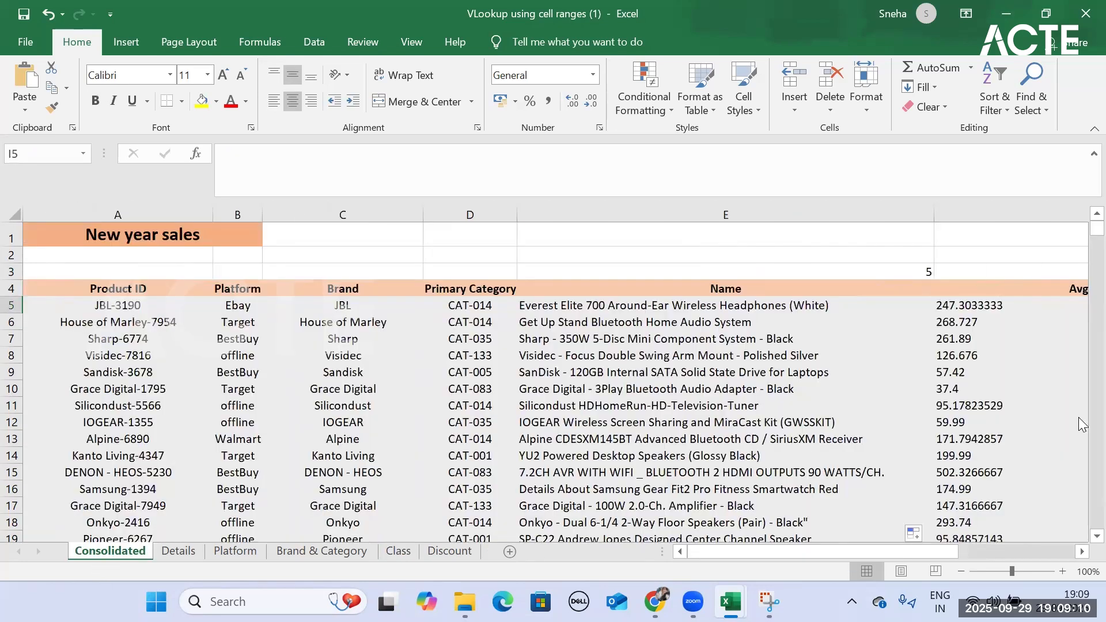
# Step: Start a VLOOKUP formula in cell I5 of the Class column with the rating in Consolidated!H5 as lookup value
pyautogui.moveTo(777, 554); pyautogui.dragTo(957, 548)
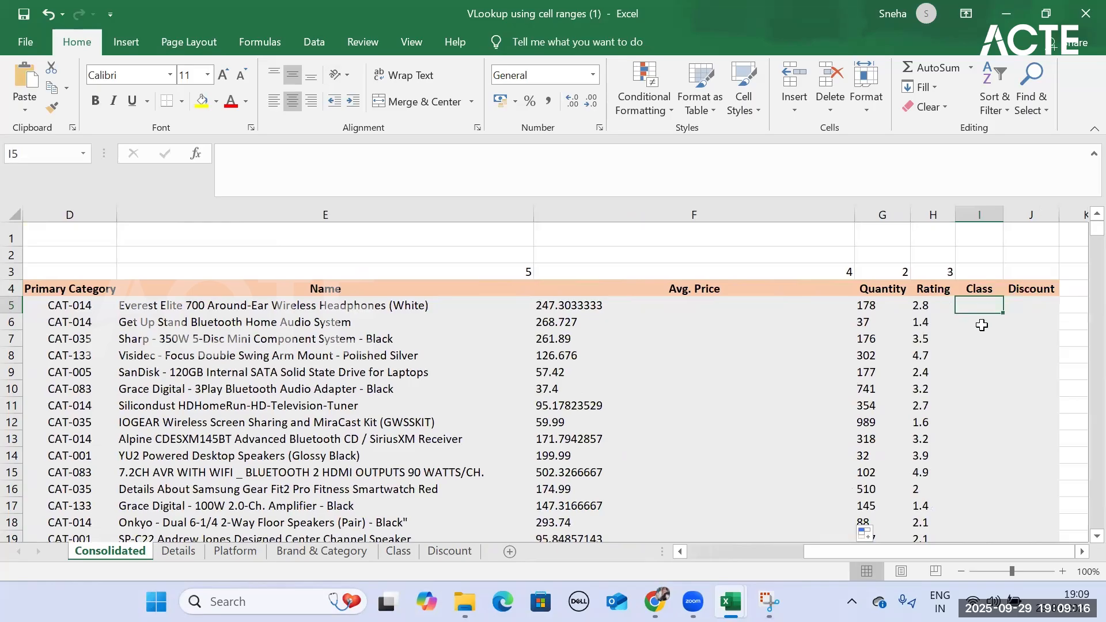
pyautogui.write('=VALUE(')
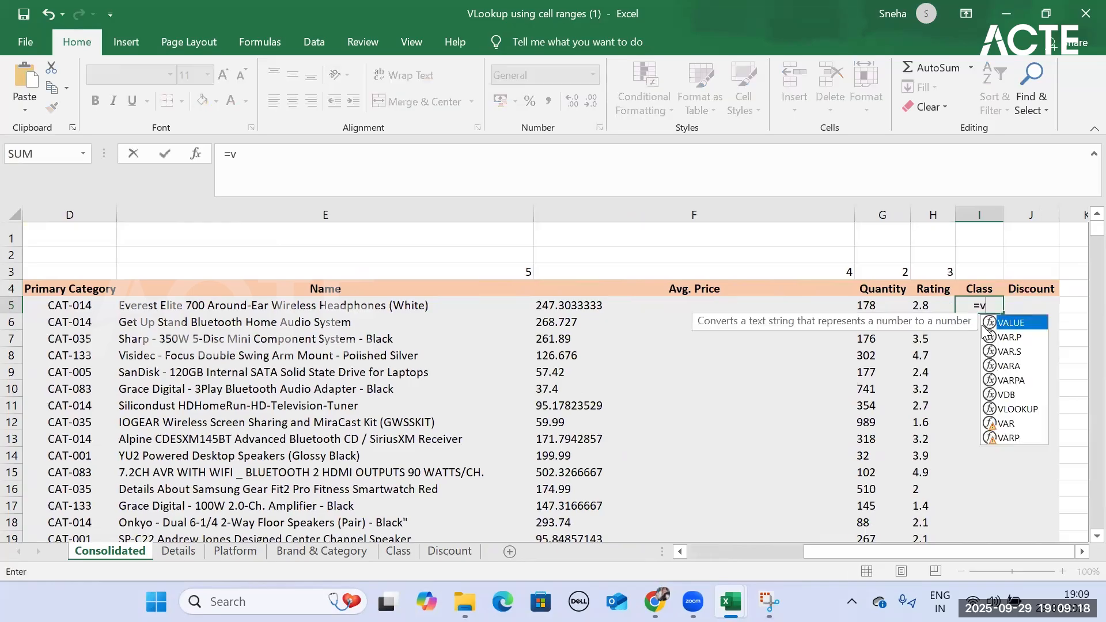
pyautogui.press('BackSpace')
pyautogui.press('BackSpace')
pyautogui.press('BackSpace')
pyautogui.press('BackSpace')
pyautogui.press('BackSpace')
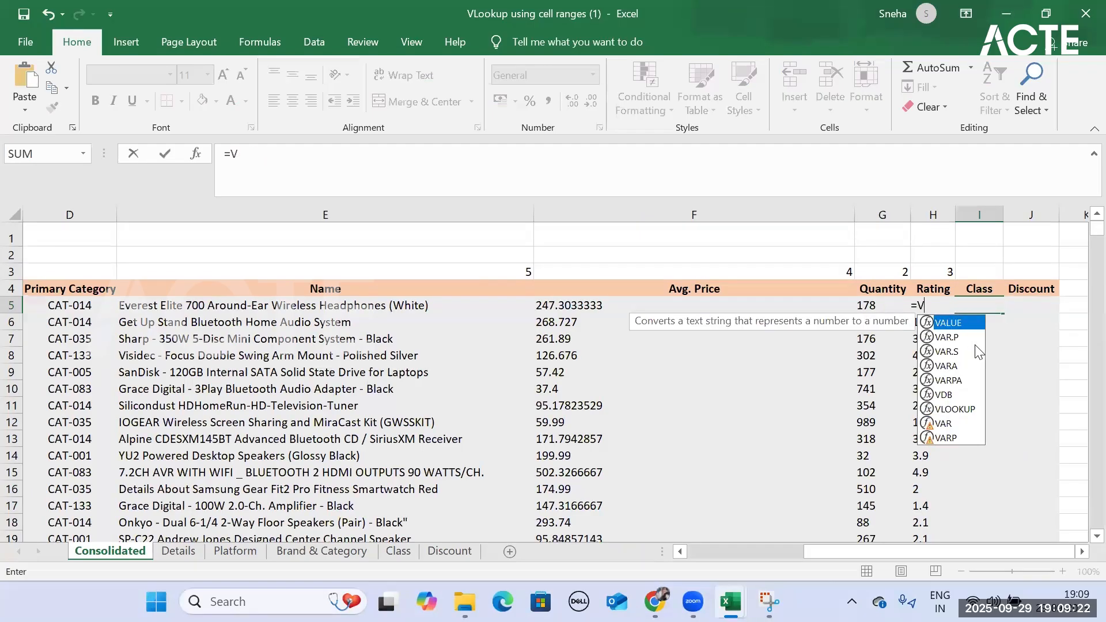
pyautogui.write('loo')
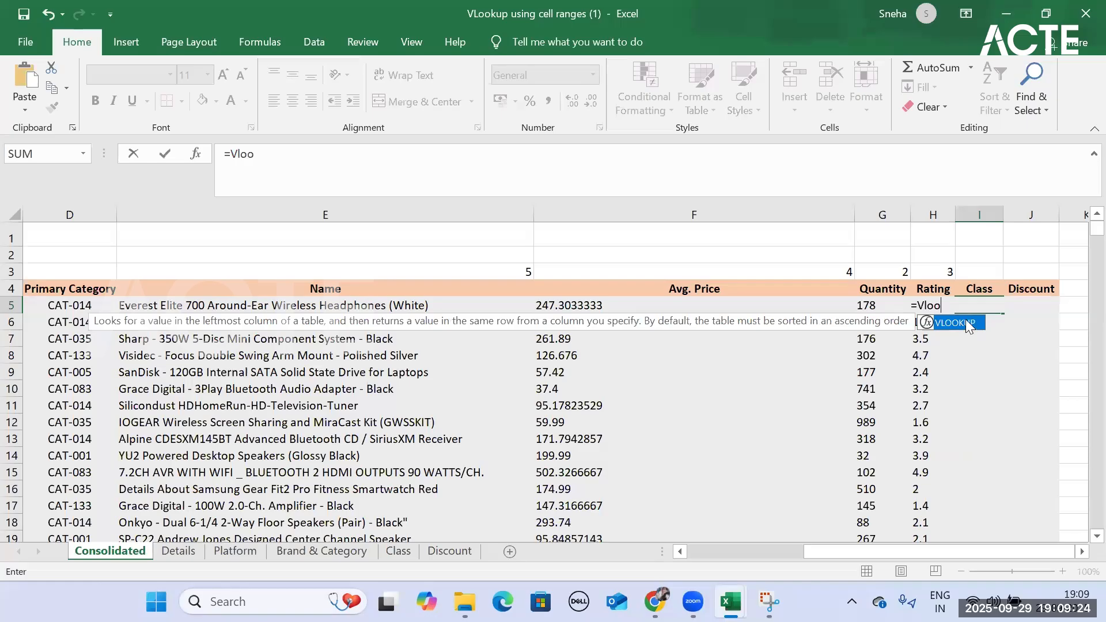
pyautogui.doubleClick(965, 320)
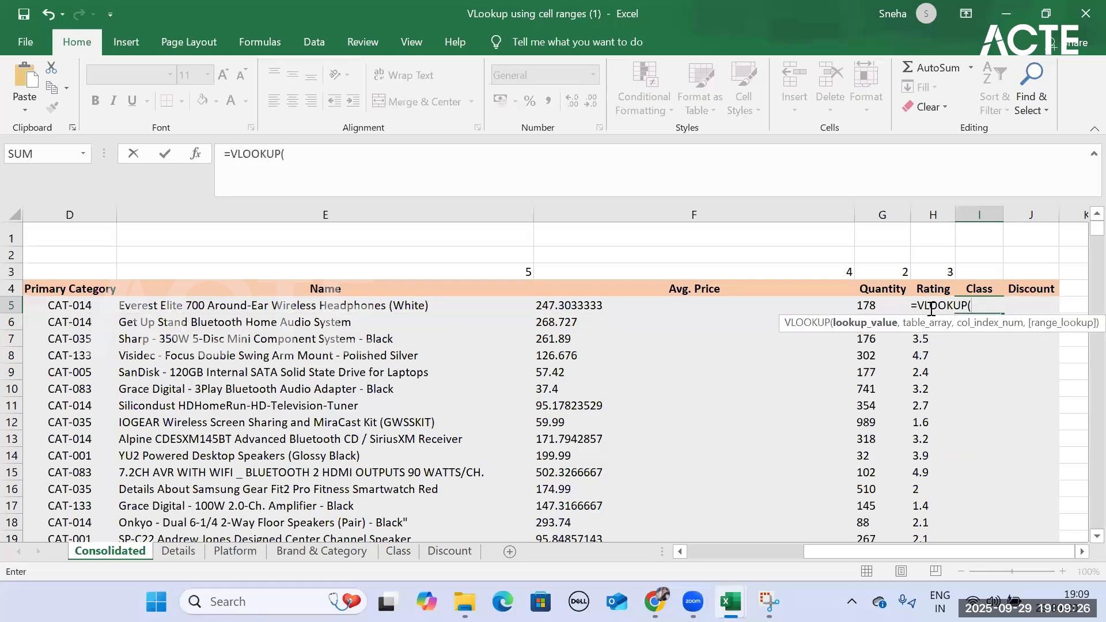
pyautogui.click(397, 552)
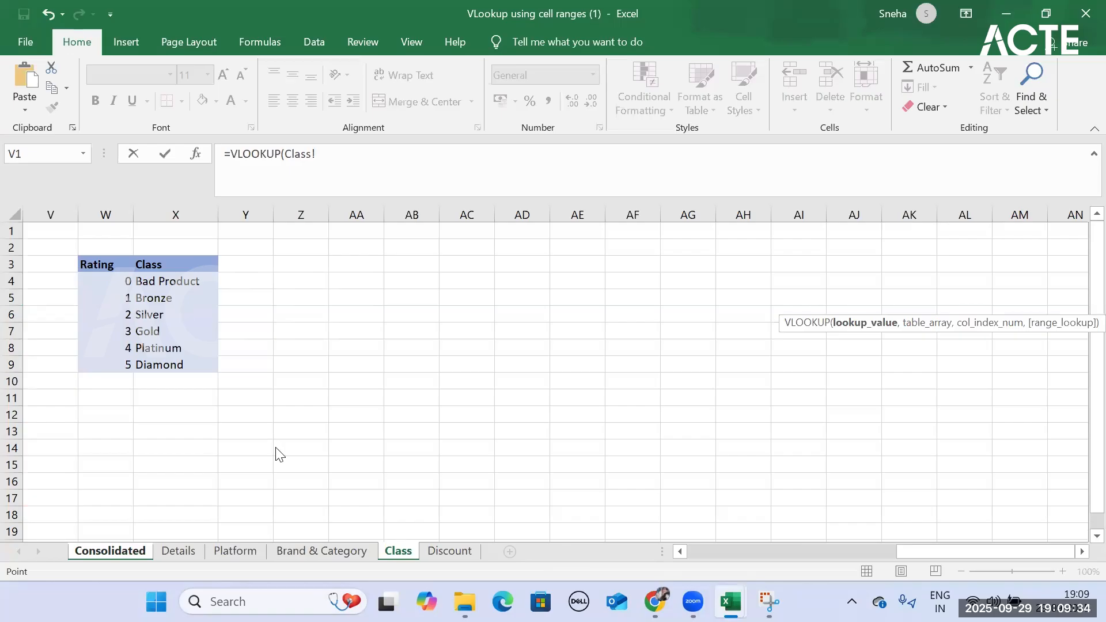
pyautogui.click(143, 551)
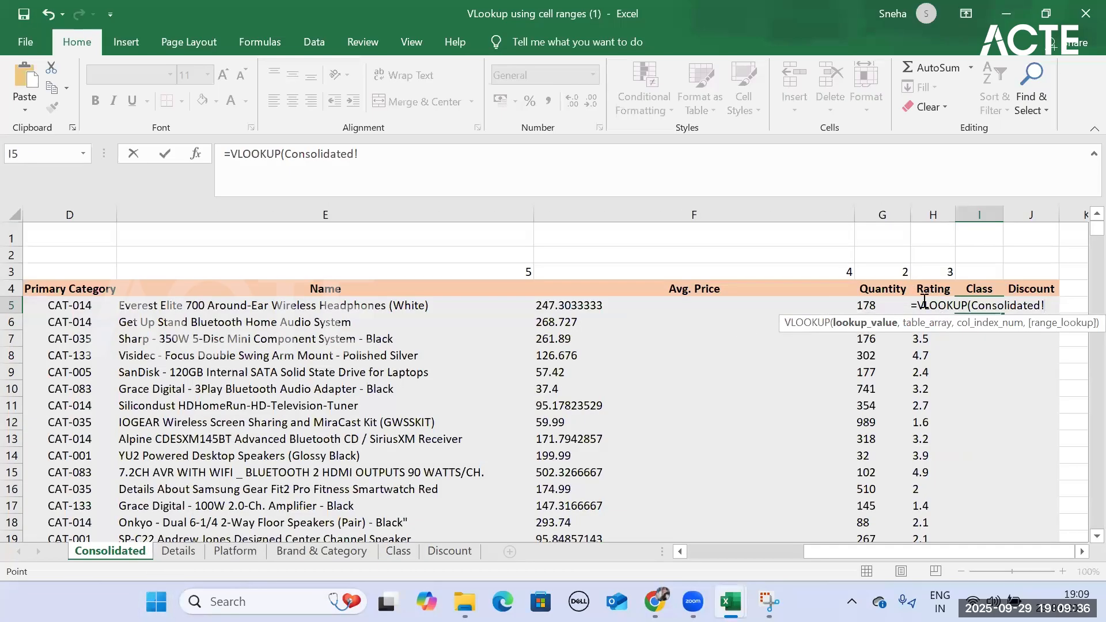
pyautogui.click(930, 355)
pyautogui.press('Up')
pyautogui.press('Up')
pyautogui.press('Up')
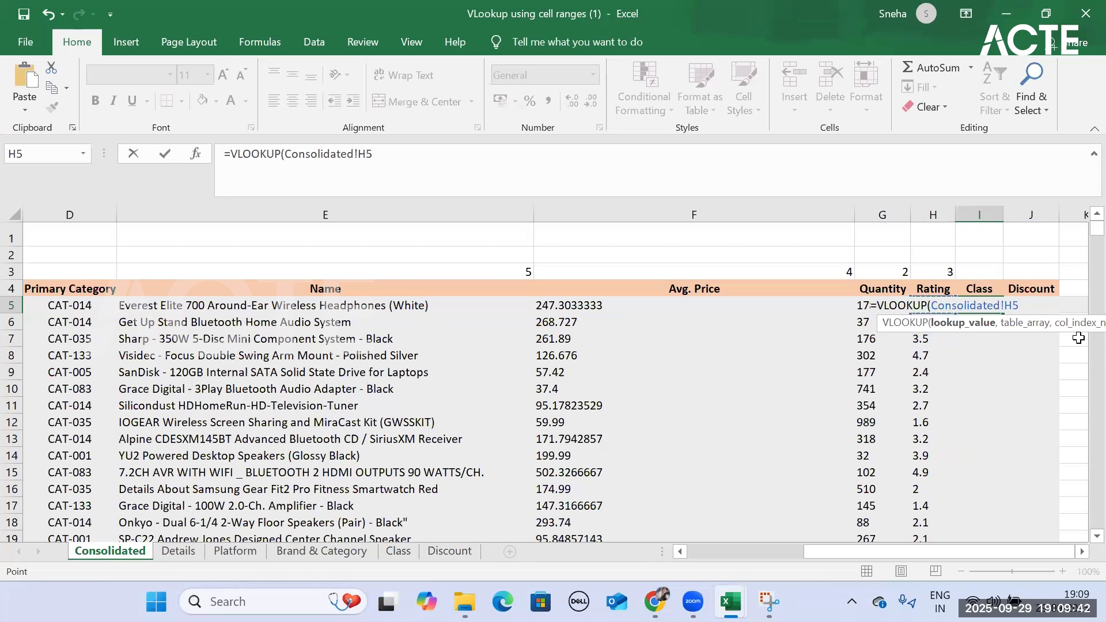
pyautogui.write(',')
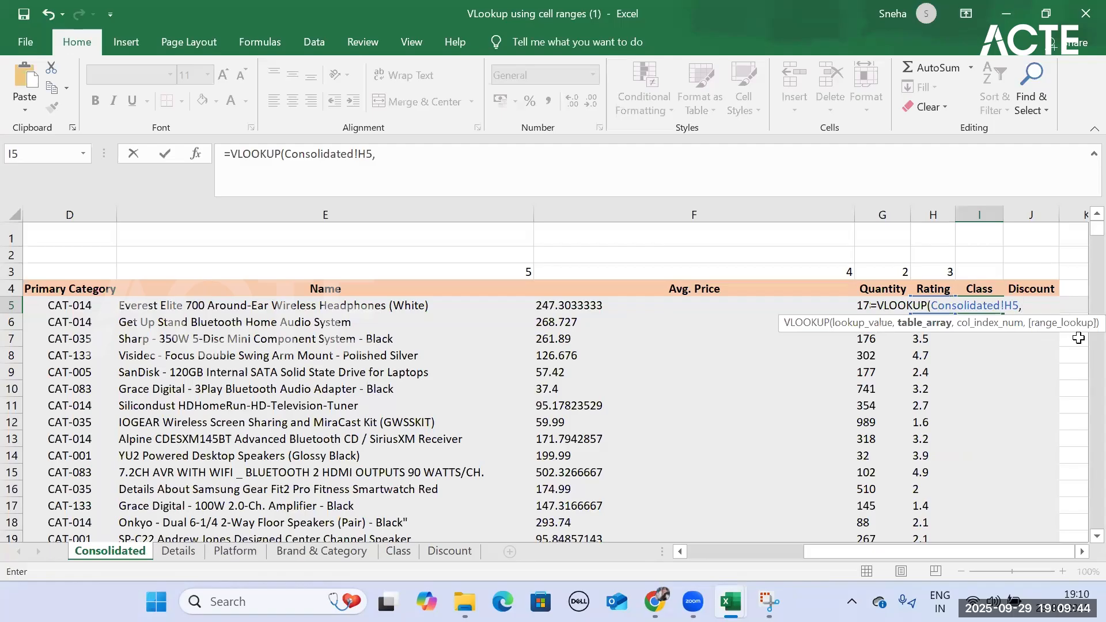
# Step: Set the table array in I5's VLOOKUP to the absolute range Class!$W$3:$X$9 and the column index to 2
pyautogui.click(408, 551)
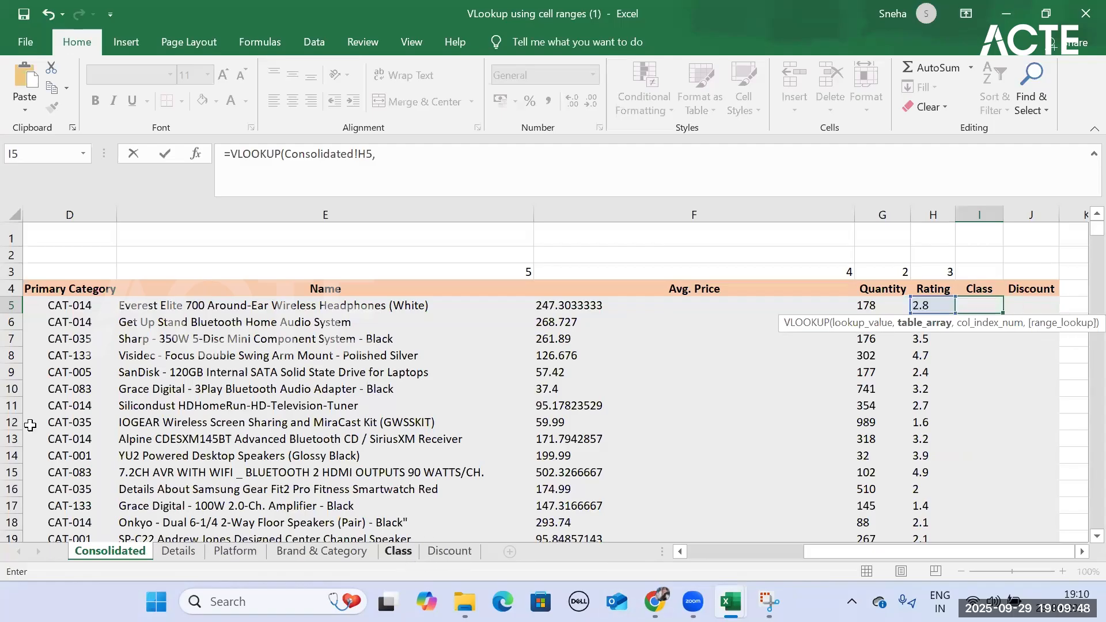
pyautogui.moveTo(87, 264); pyautogui.dragTo(185, 360)
pyautogui.press('F4')
pyautogui.write(',')
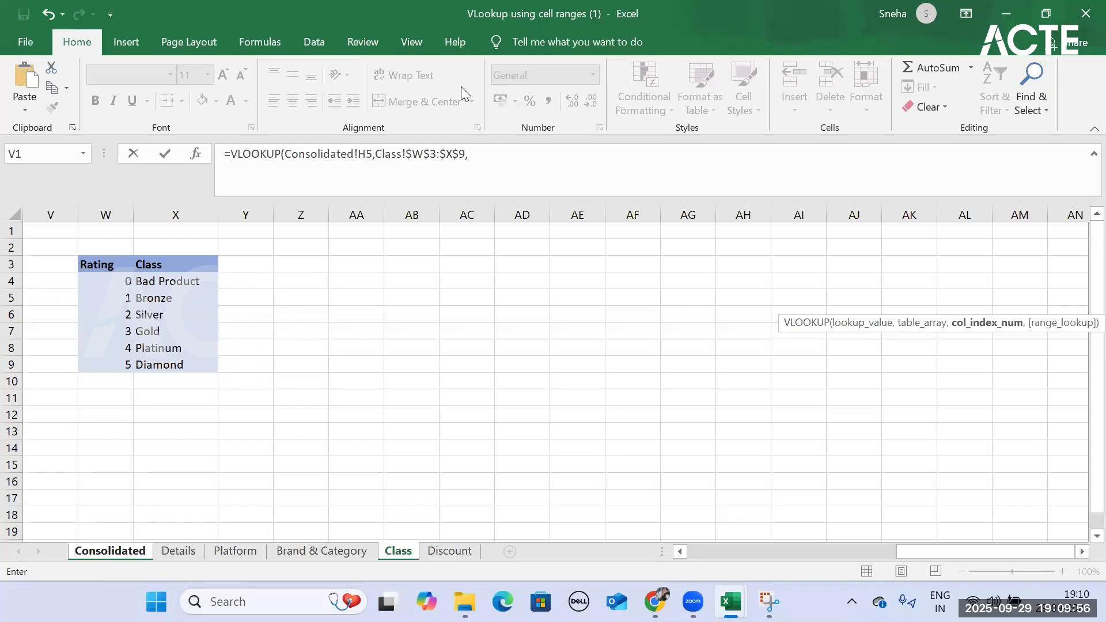
pyautogui.click(477, 156)
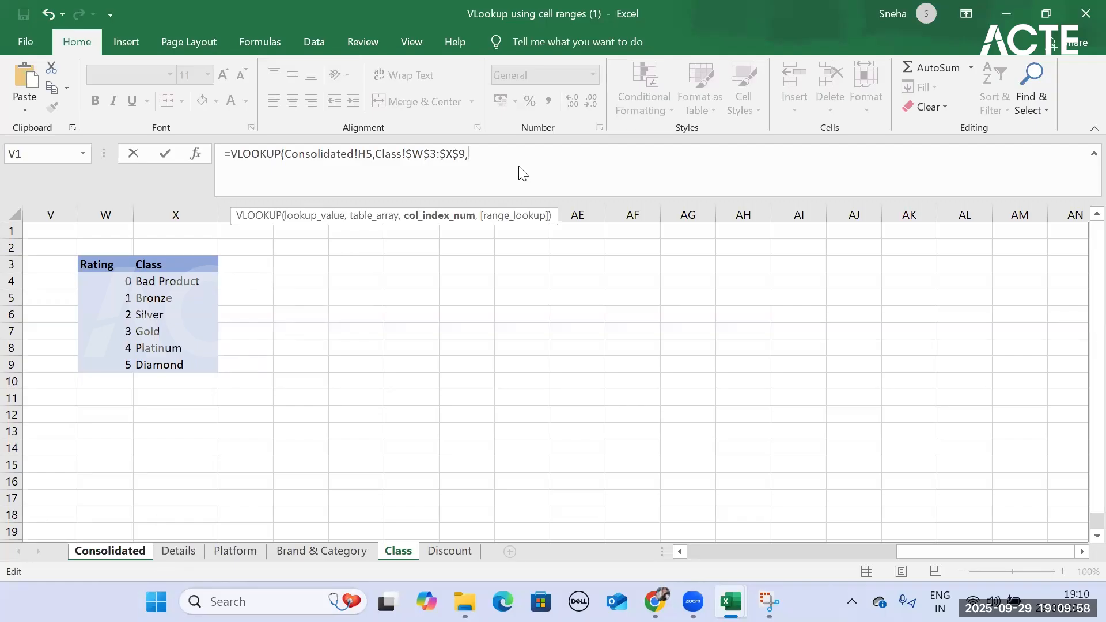
pyautogui.write('2,')
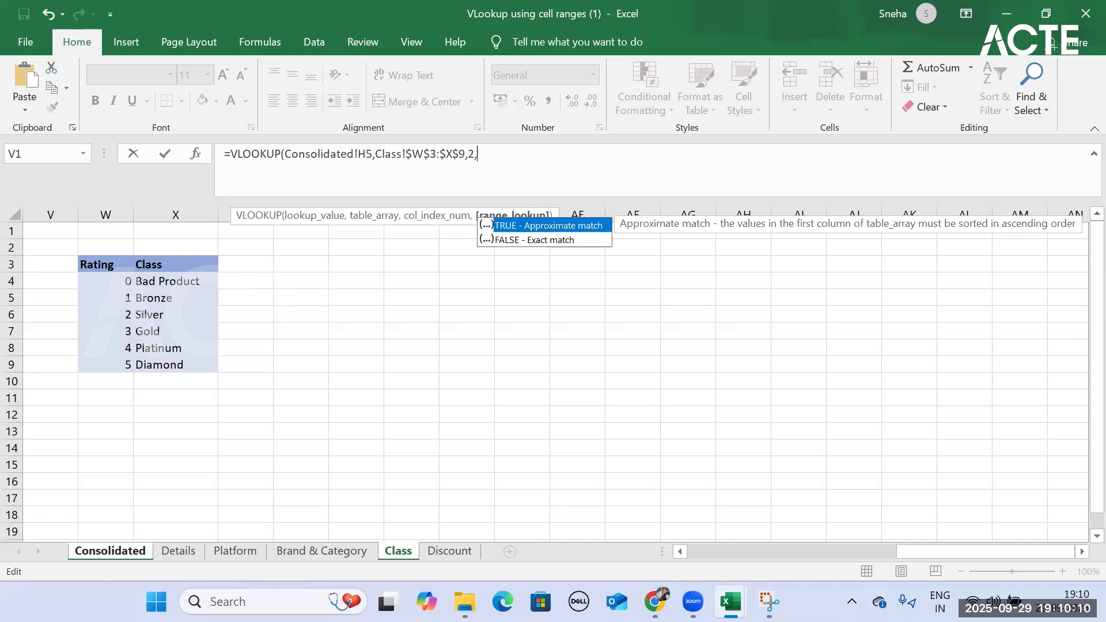
pyautogui.click(128, 551)
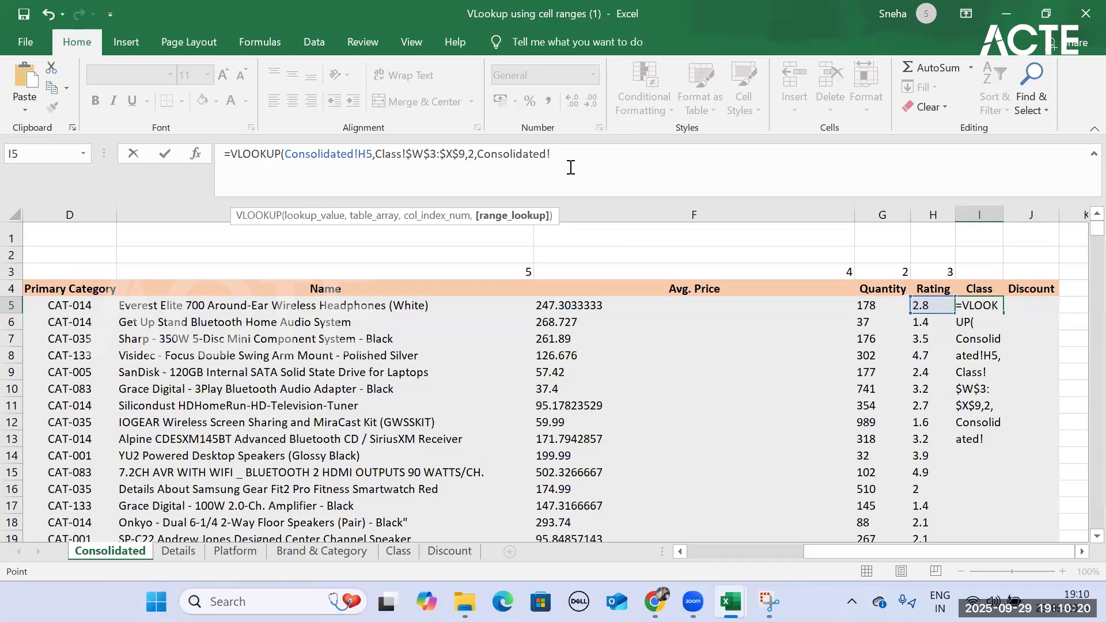
pyautogui.press('BackSpace')
pyautogui.press('BackSpace')
pyautogui.press('BackSpace')
pyautogui.press('BackSpace')
pyautogui.press('BackSpace')
pyautogui.press('BackSpace')
pyautogui.press('BackSpace')
pyautogui.press('BackSpace')
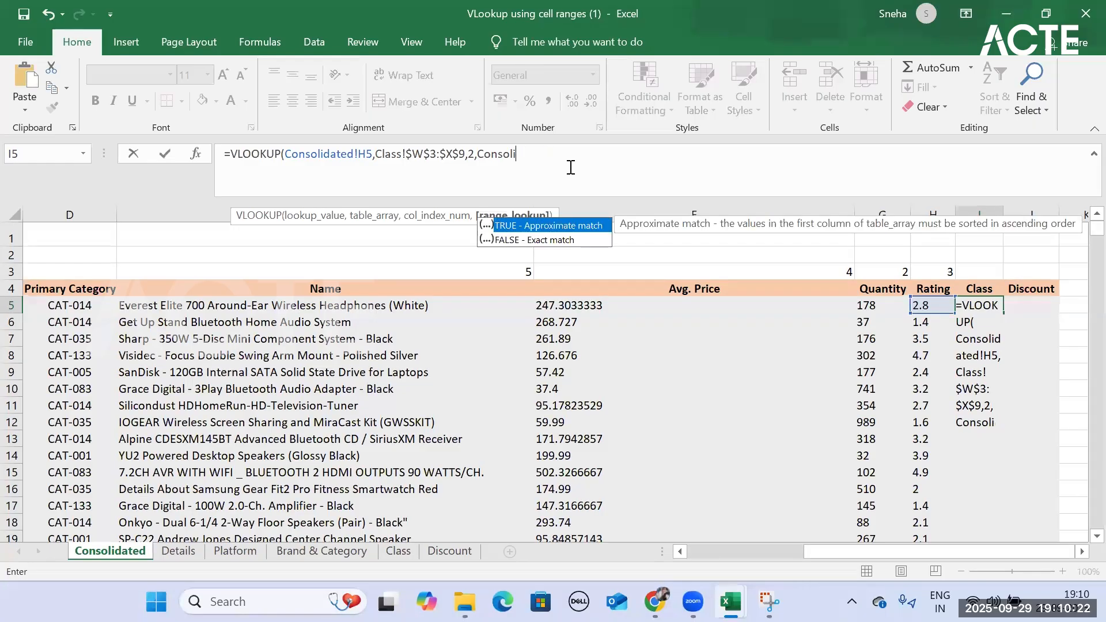
pyautogui.press('BackSpace')
pyautogui.press('BackSpace')
pyautogui.press('BackSpace')
pyautogui.press('BackSpace')
pyautogui.press('BackSpace')
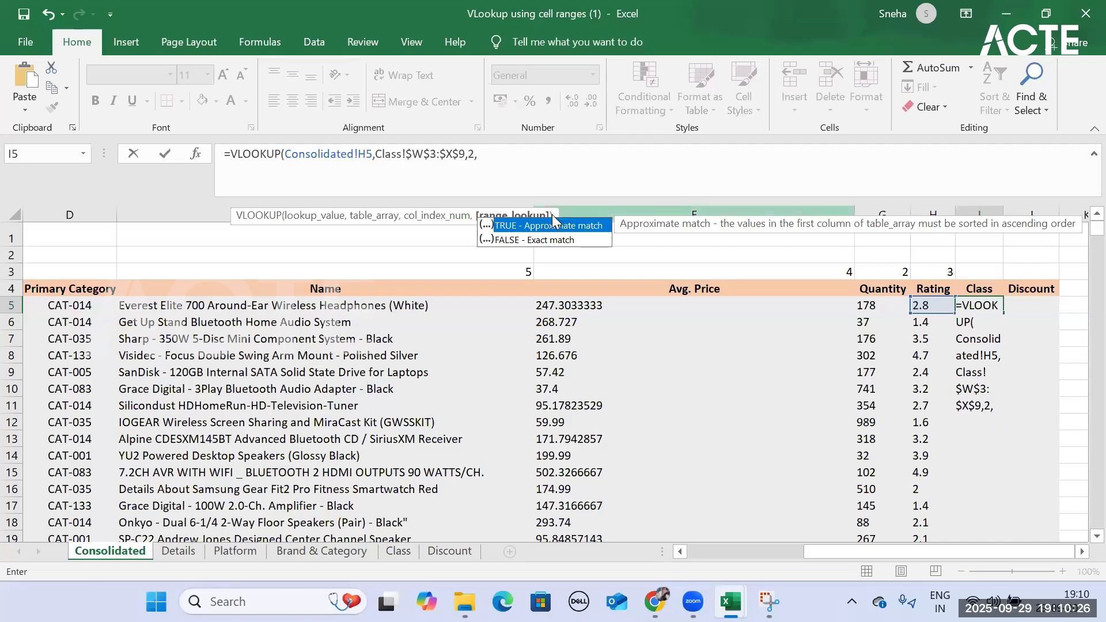
# Step: Complete I5's VLOOKUP with TRUE for an approximate match and enter the formula
pyautogui.press('Tab')
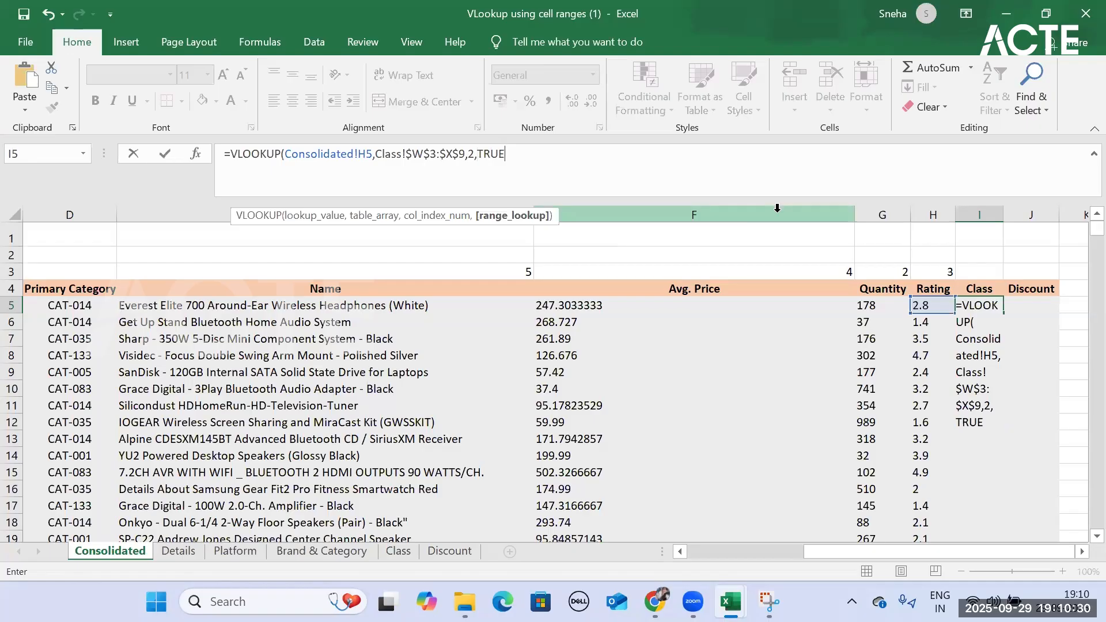
pyautogui.write(')')
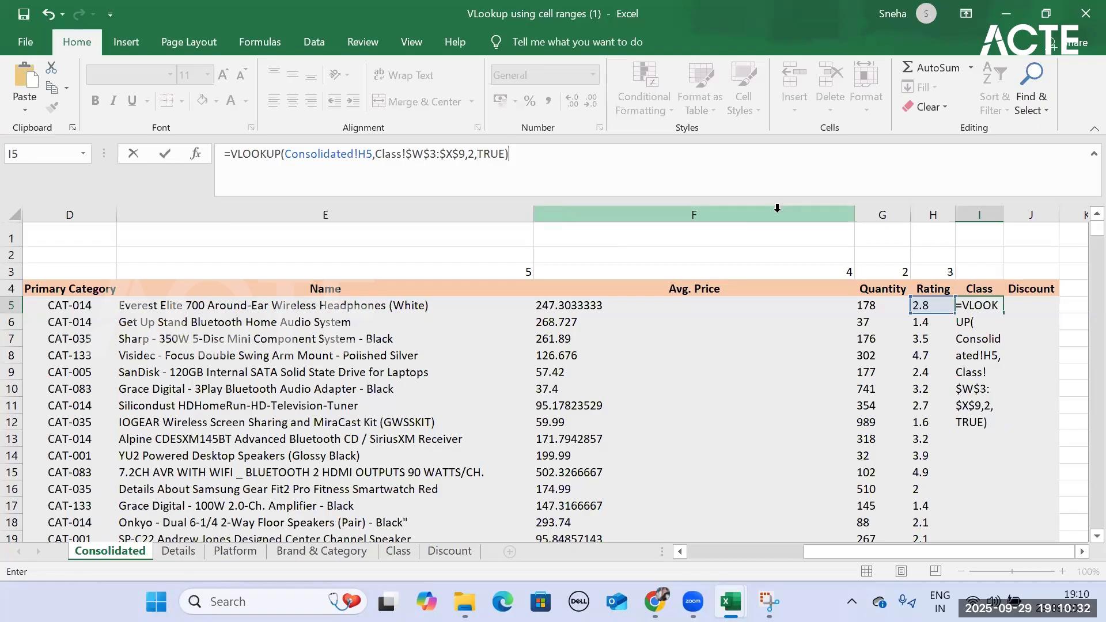
pyautogui.hotkey('ctrl', 'Return')
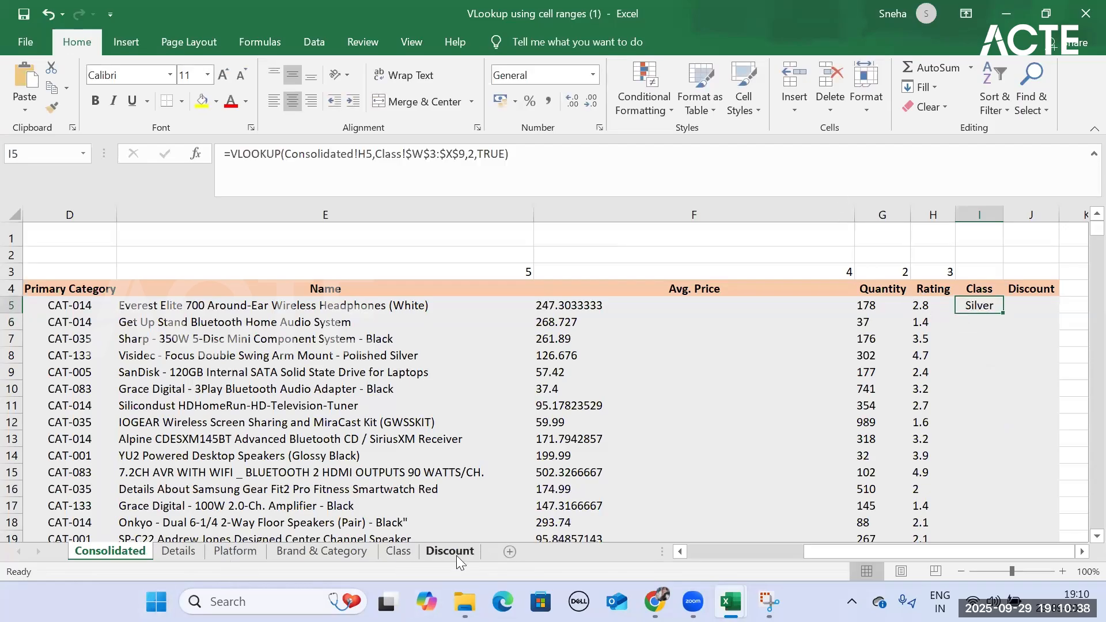
# Step: Check the row for rating 2 in the Class sheet's table, and fill I5's formula down the Consolidated Class column
pyautogui.click(399, 550)
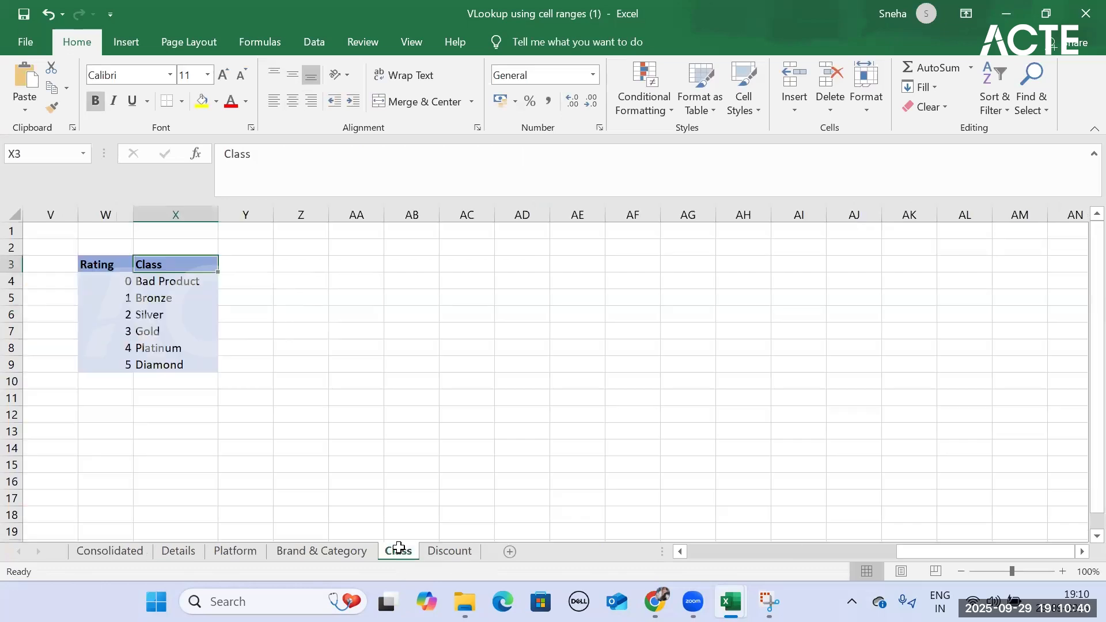
pyautogui.moveTo(116, 315); pyautogui.dragTo(169, 315)
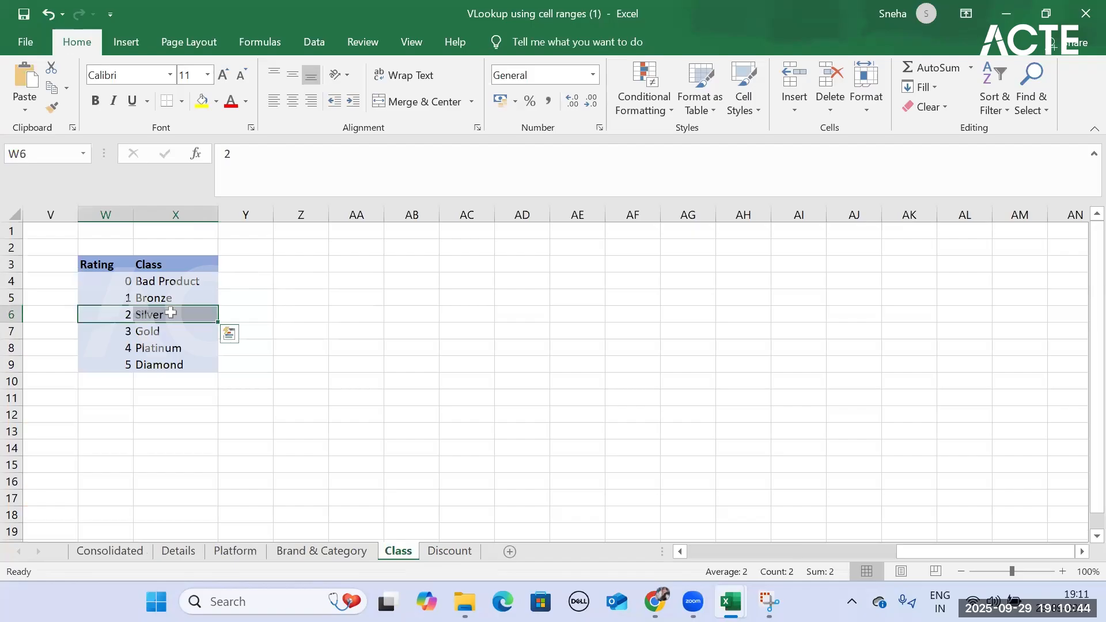
pyautogui.click(136, 553)
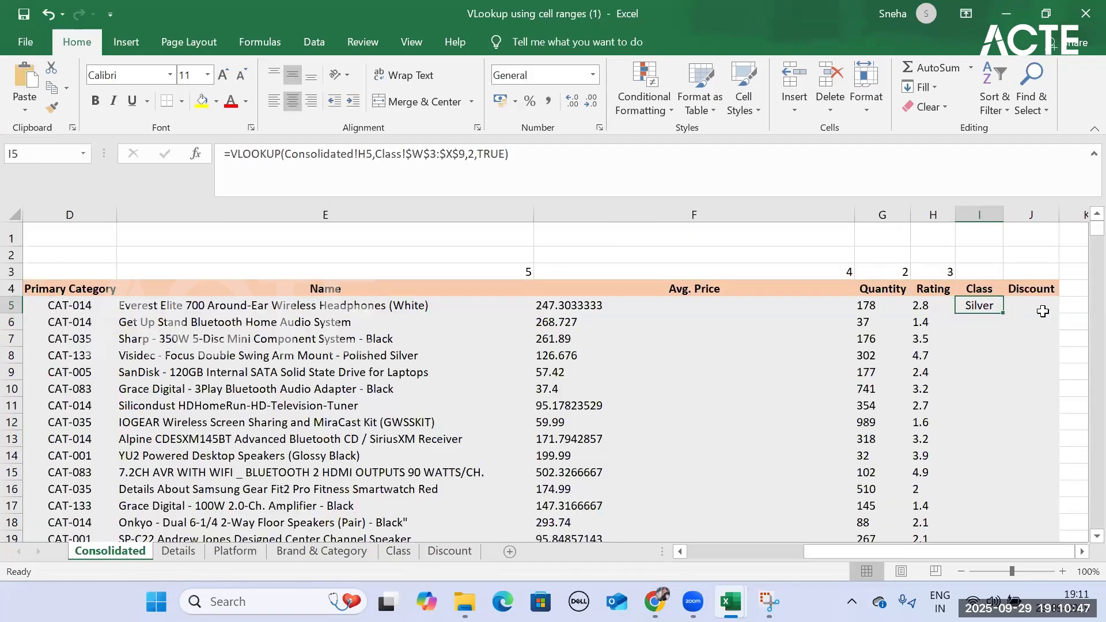
pyautogui.doubleClick(1003, 312)
pyautogui.scroll(-20, 996, 339)
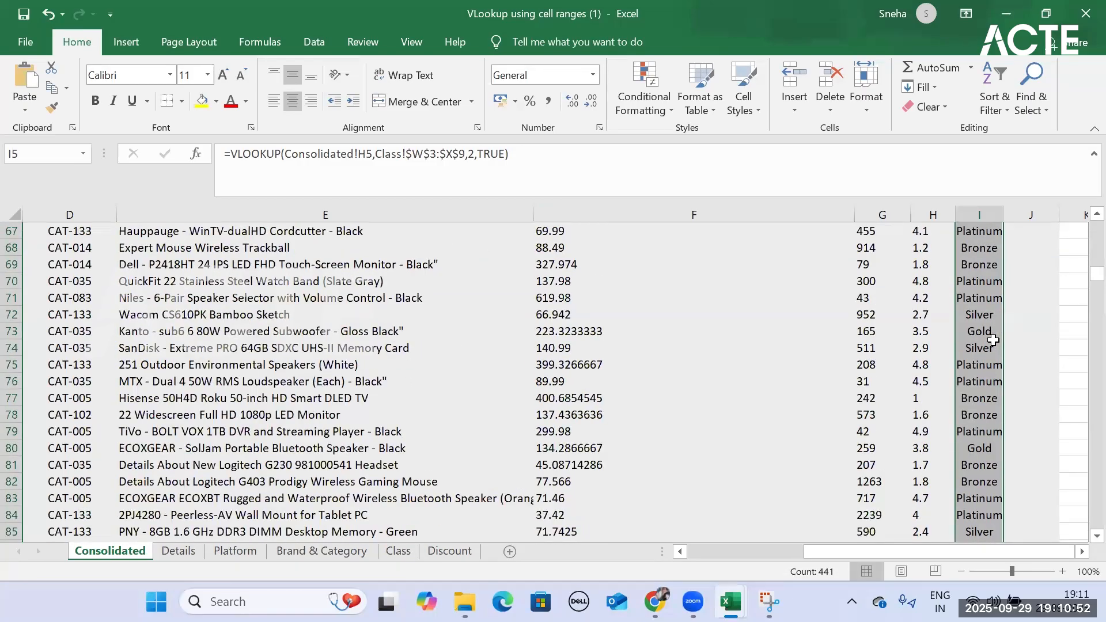
# Step: Review the filled Class values down the Consolidated sheet, and return to the top of the sheet
pyautogui.scroll(-20, 993, 340)
pyautogui.scroll(-20, 989, 382)
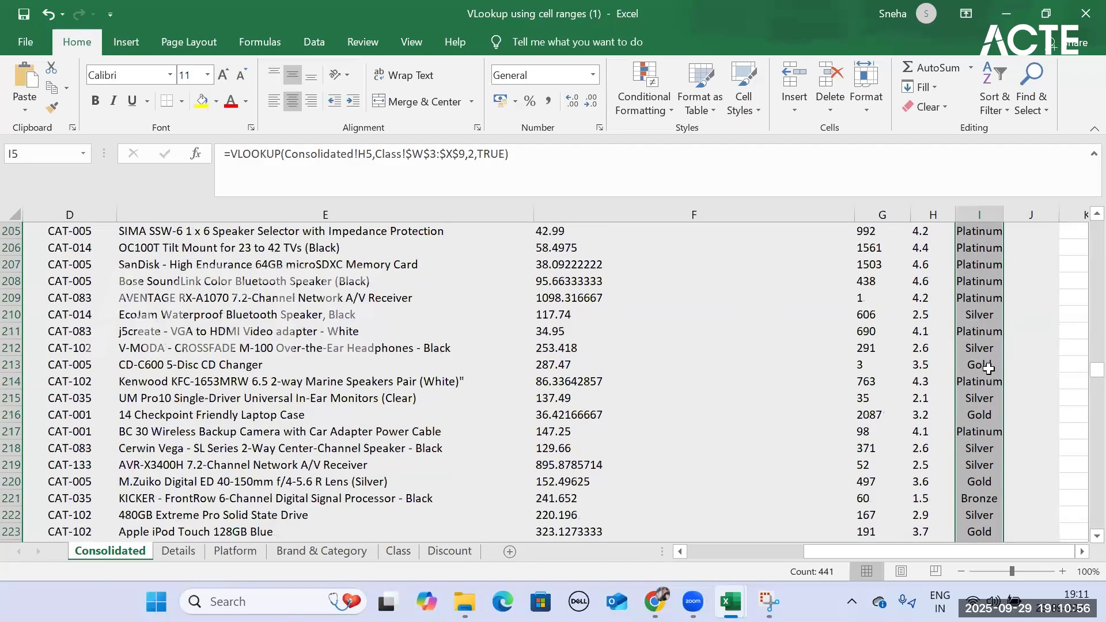
pyautogui.scroll(20, 989, 369)
pyautogui.scroll(17, 990, 365)
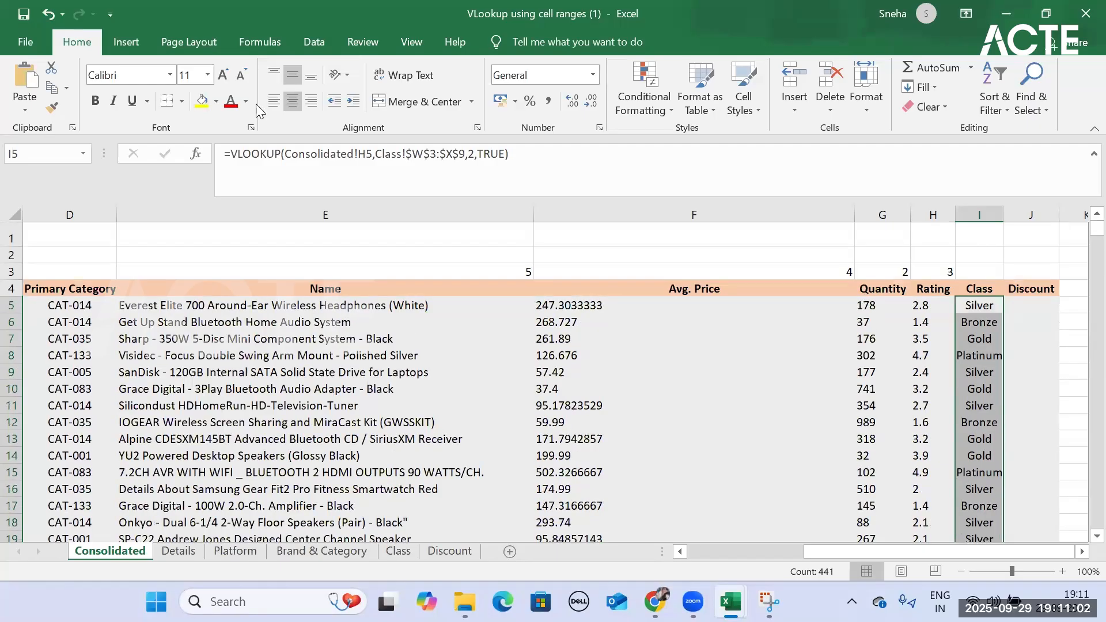
pyautogui.click(398, 215)
pyautogui.click(693, 229)
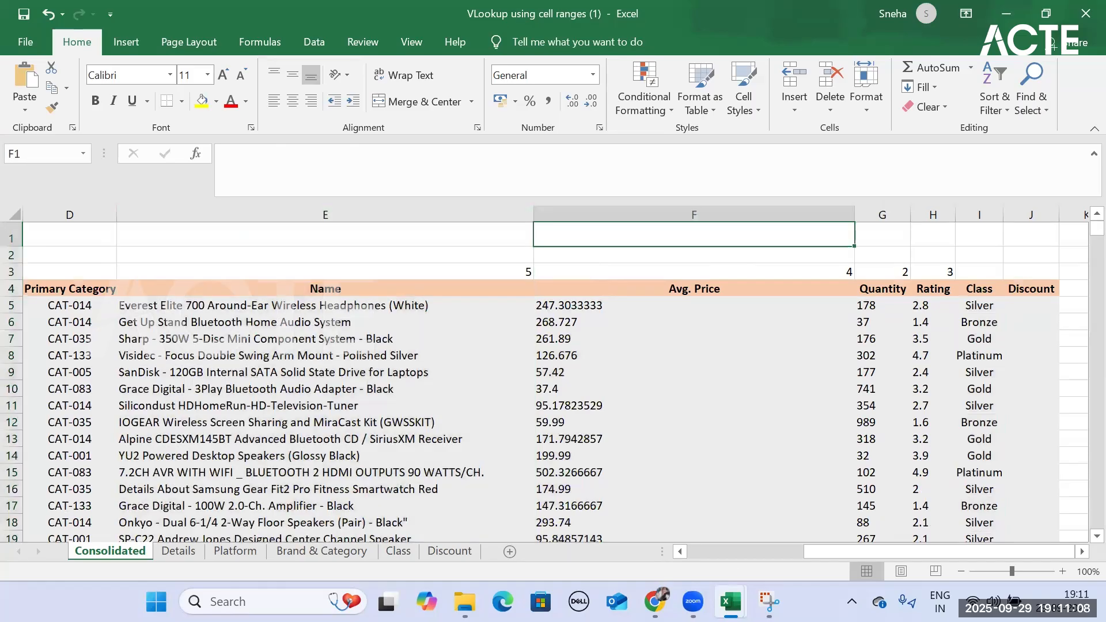
# Step: Switch to Chrome and go to the latest messages of the DATA ANALYTICS WD 12 PM chat in WhatsApp Web
pyautogui.hotkey('alt', 'Tab')
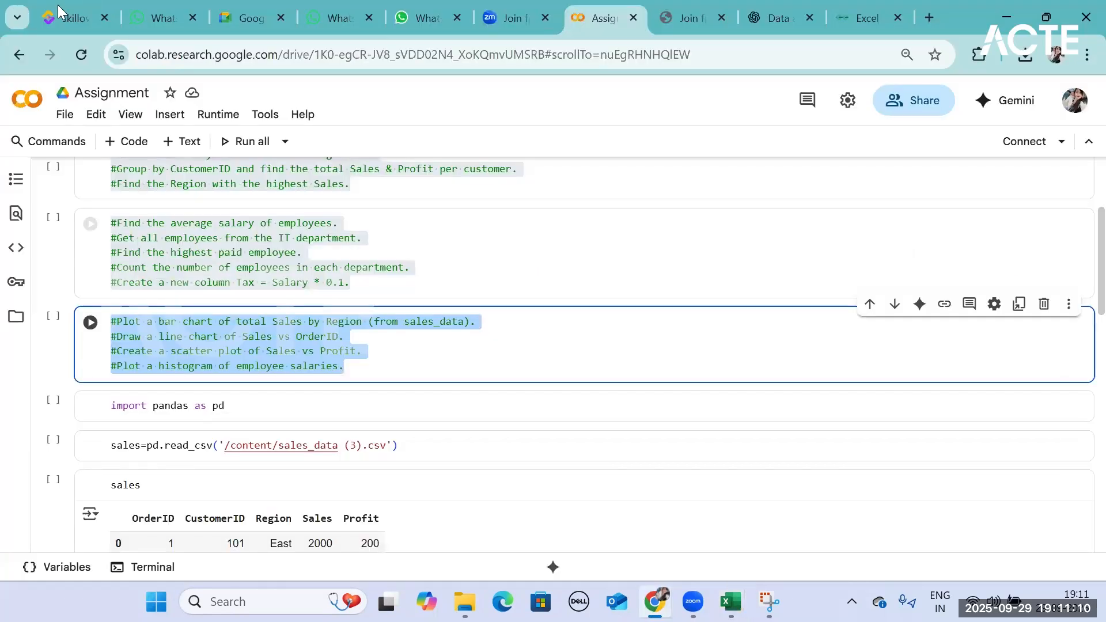
pyautogui.click(149, 17)
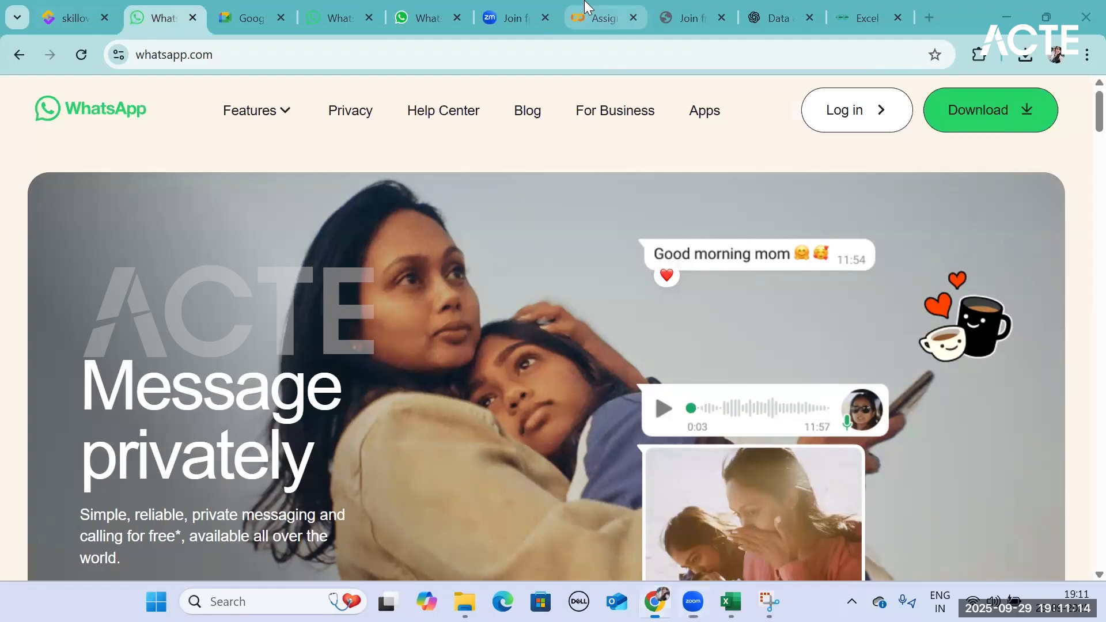
pyautogui.click(602, 17)
pyautogui.click(510, 17)
pyautogui.click(397, 12)
pyautogui.scroll(-10, 1073, 507)
pyautogui.click(1081, 511)
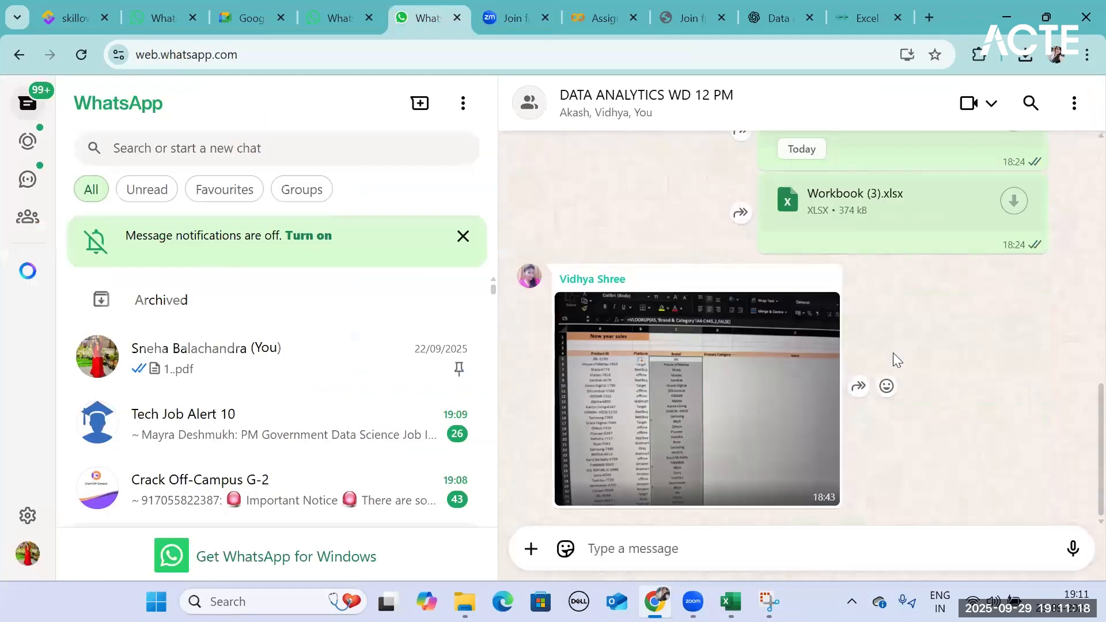
# Step: Download the Index Match (1).xlsx file from the chat and bring the downloaded workbook up in Excel
pyautogui.scroll(3, 881, 377)
pyautogui.click(1013, 377)
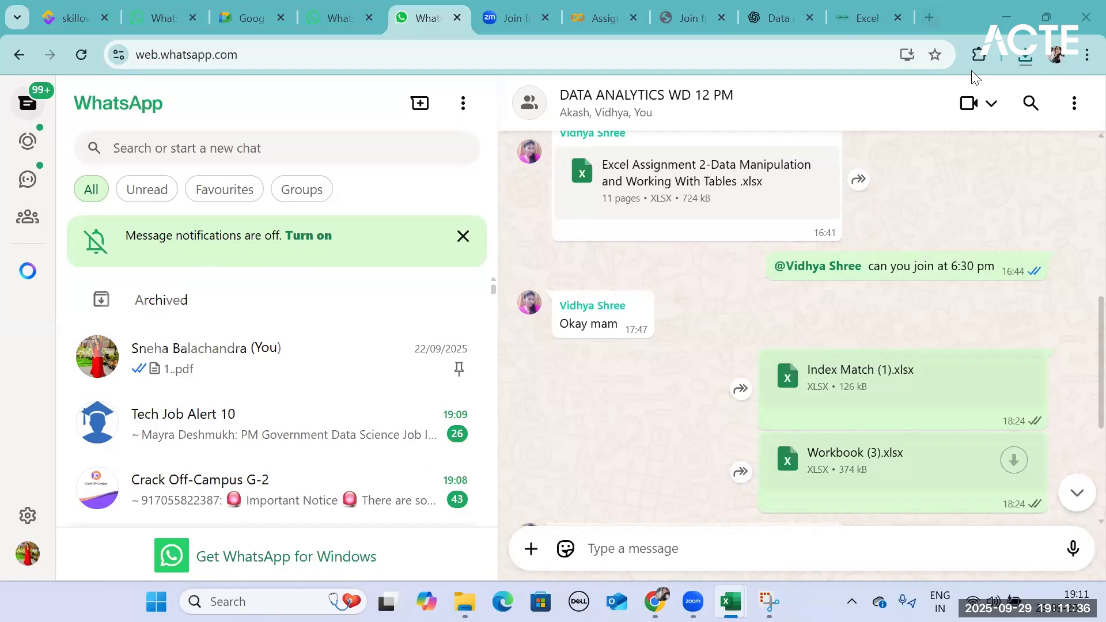
pyautogui.click(1026, 56)
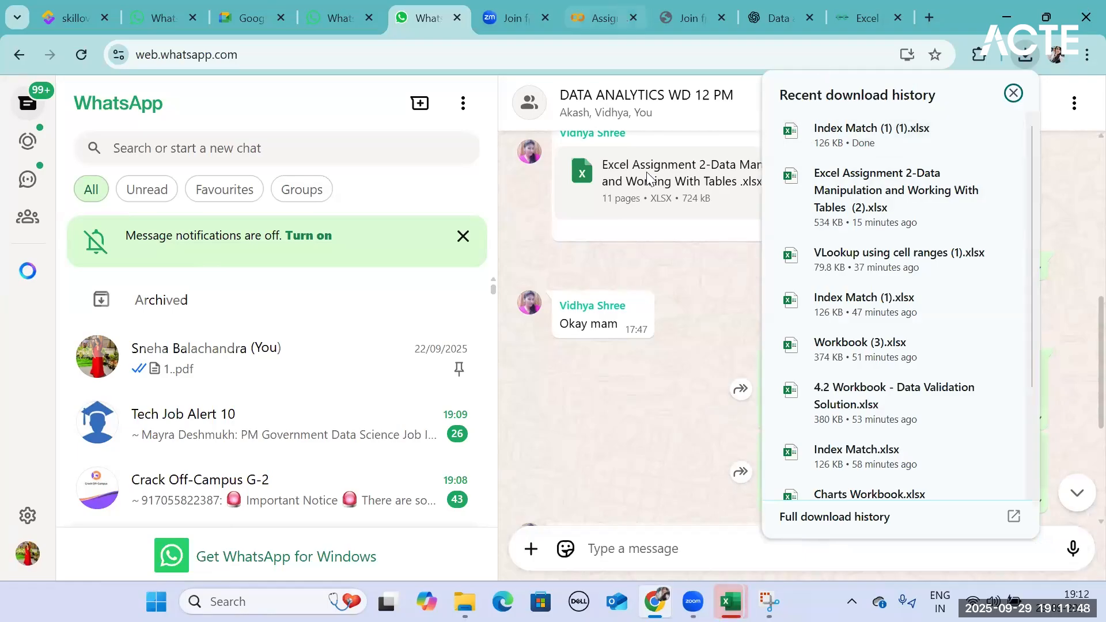
pyautogui.click(1006, 17)
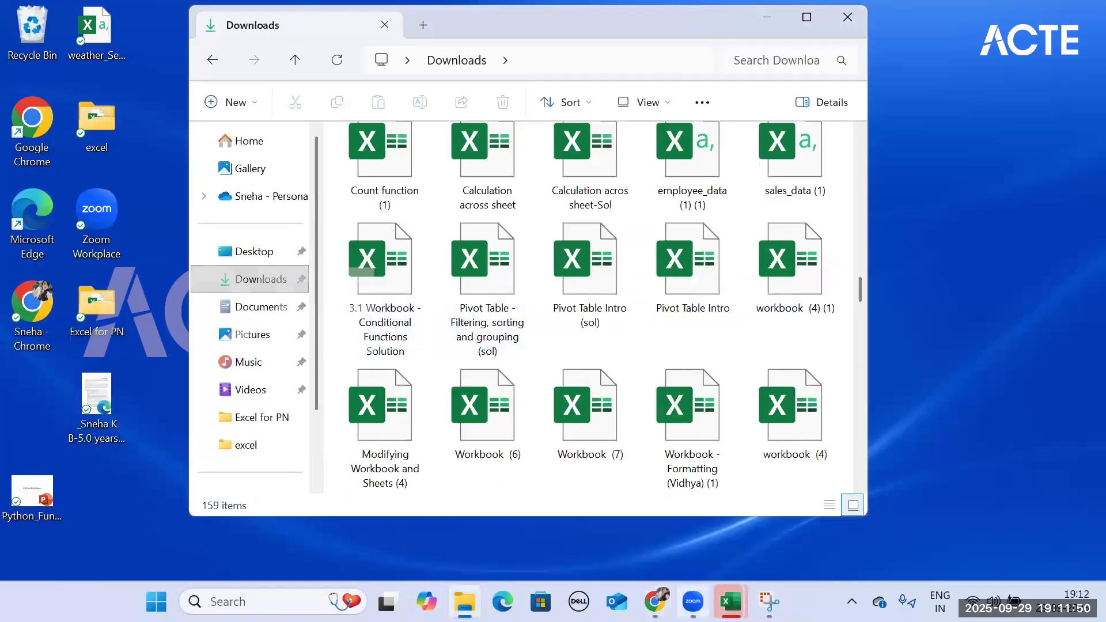
pyautogui.moveTo(730, 602)
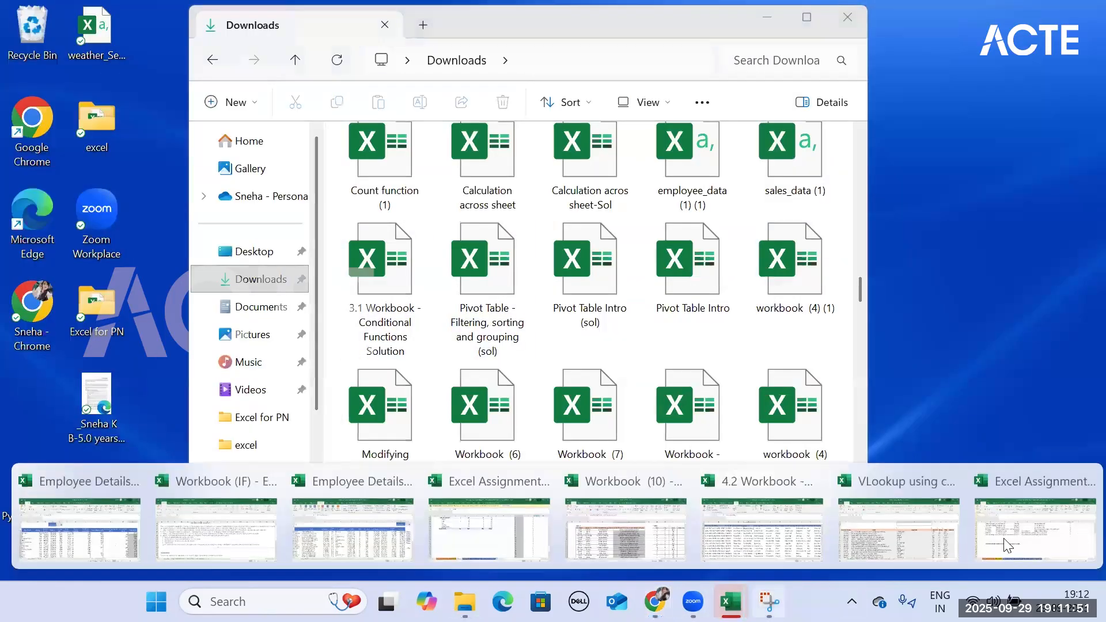
pyautogui.click(88, 528)
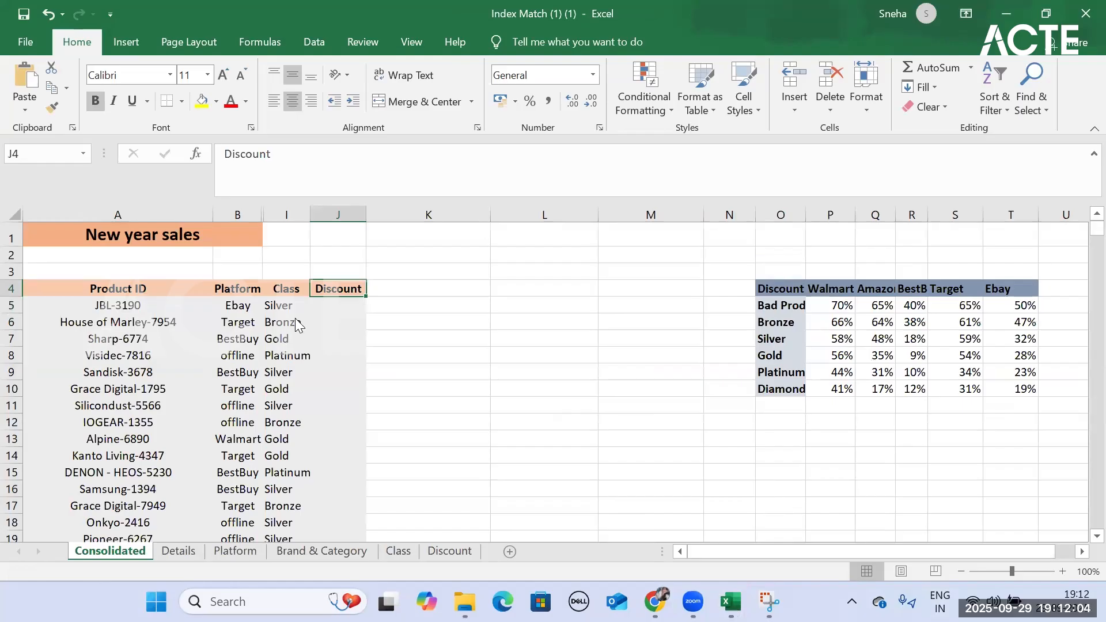
# Step: Check the Class and Platform formulas in row 5 of the Consolidated sheet against the empty Discount column and the discount table
pyautogui.click(257, 321)
pyautogui.click(283, 301)
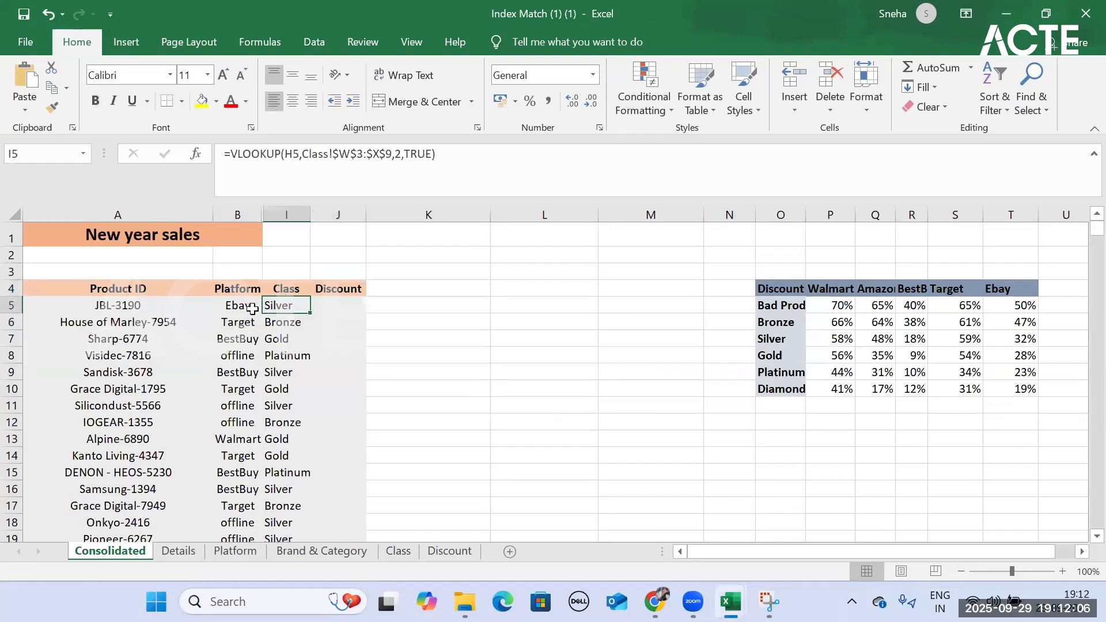
pyautogui.click(251, 309)
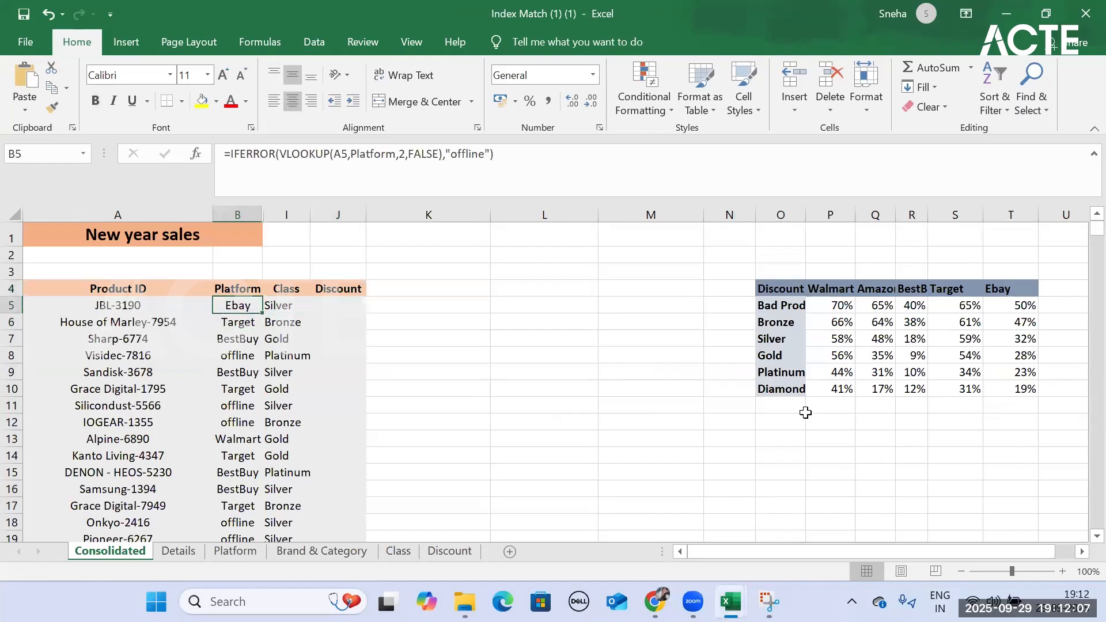
pyautogui.click(769, 286)
pyautogui.click(872, 307)
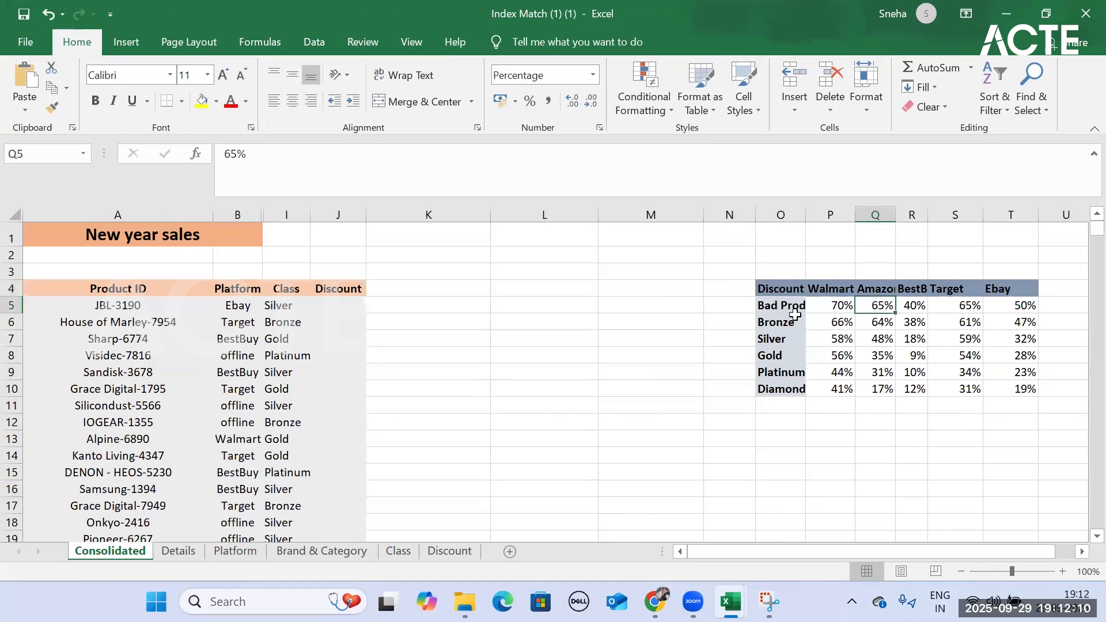
pyautogui.click(348, 304)
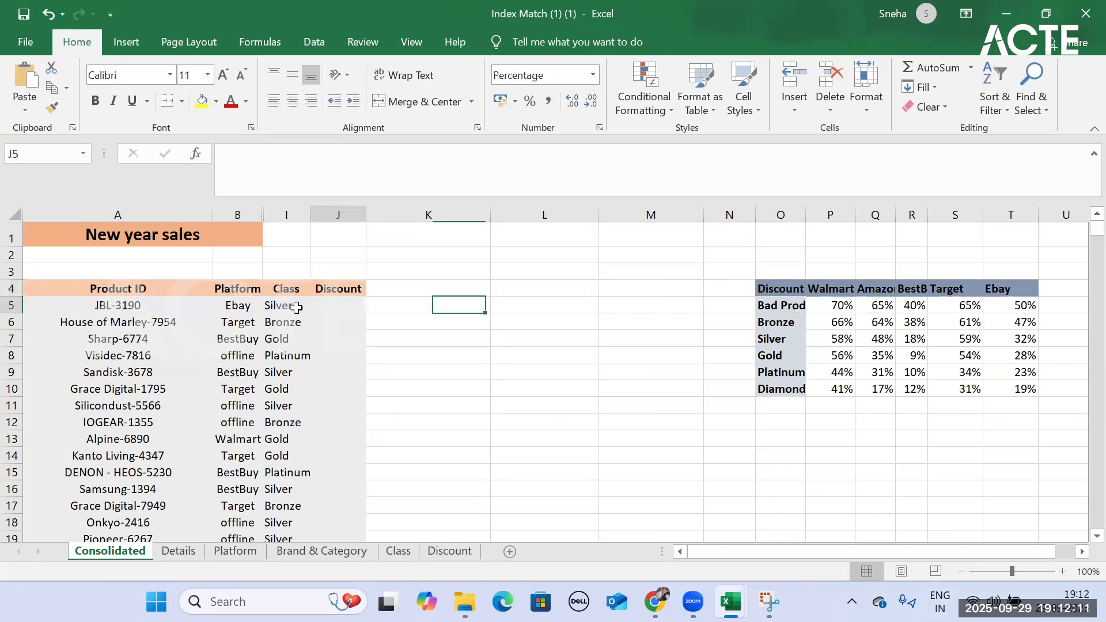
pyautogui.click(245, 291)
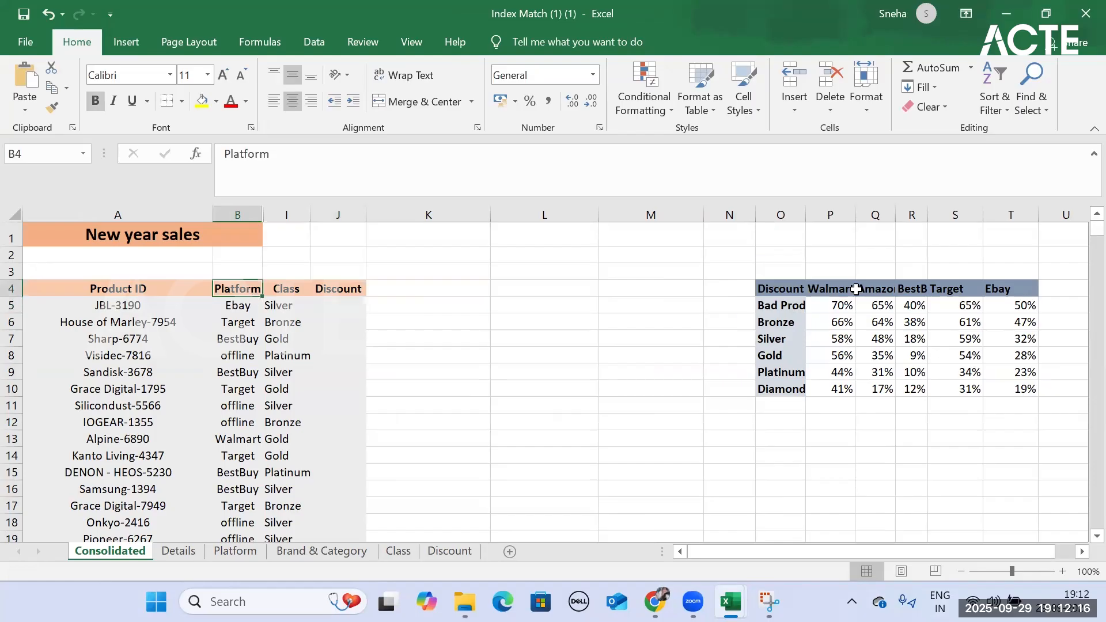
# Step: Examine the discount table's platform headers in P4:T4 and its class labels in O5:O10
pyautogui.moveTo(838, 288); pyautogui.dragTo(1012, 288)
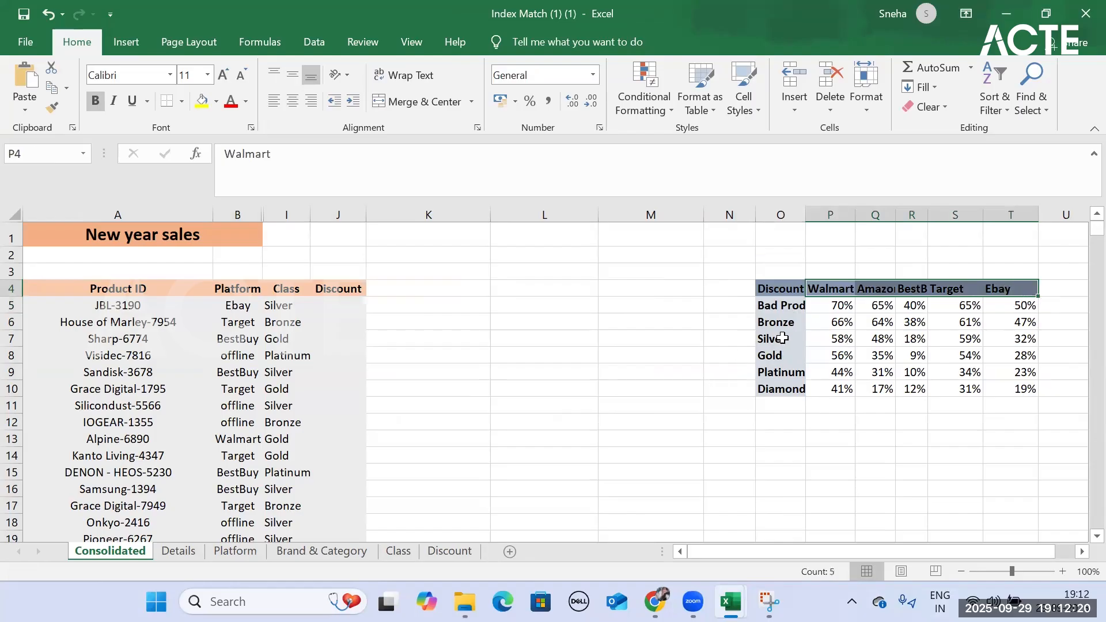
pyautogui.moveTo(777, 304); pyautogui.dragTo(800, 401)
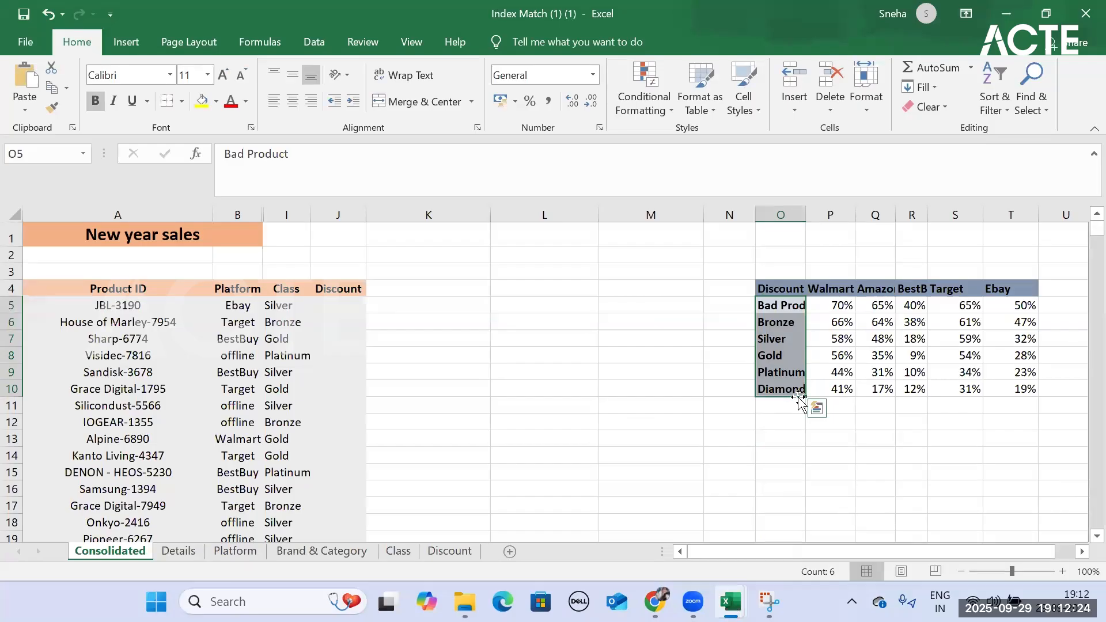
pyautogui.click(781, 305)
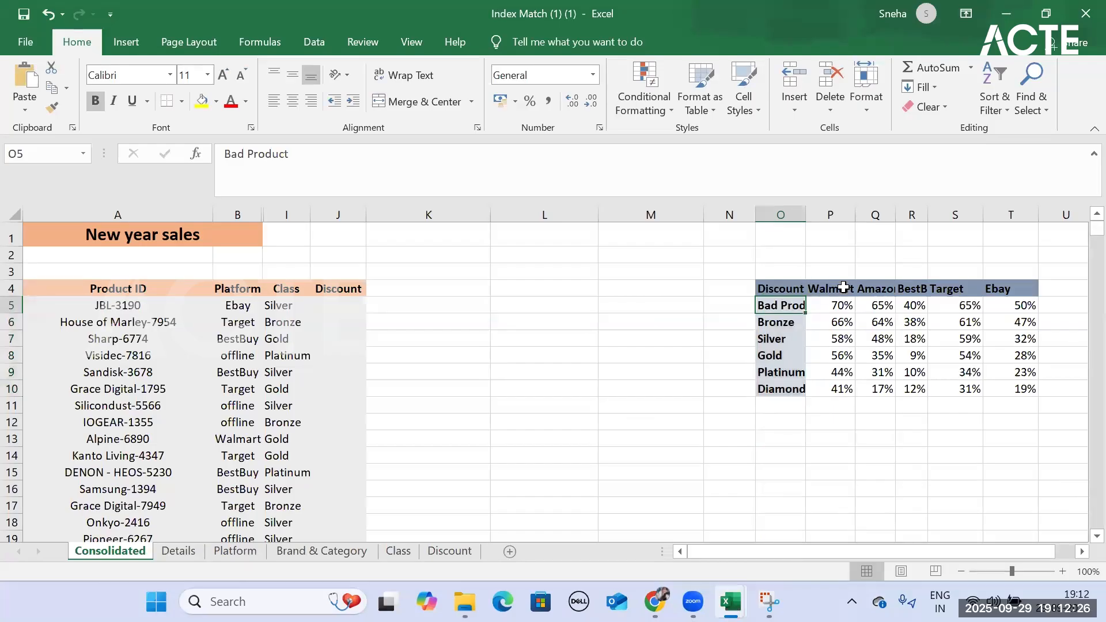
pyautogui.click(843, 287)
pyautogui.click(778, 319)
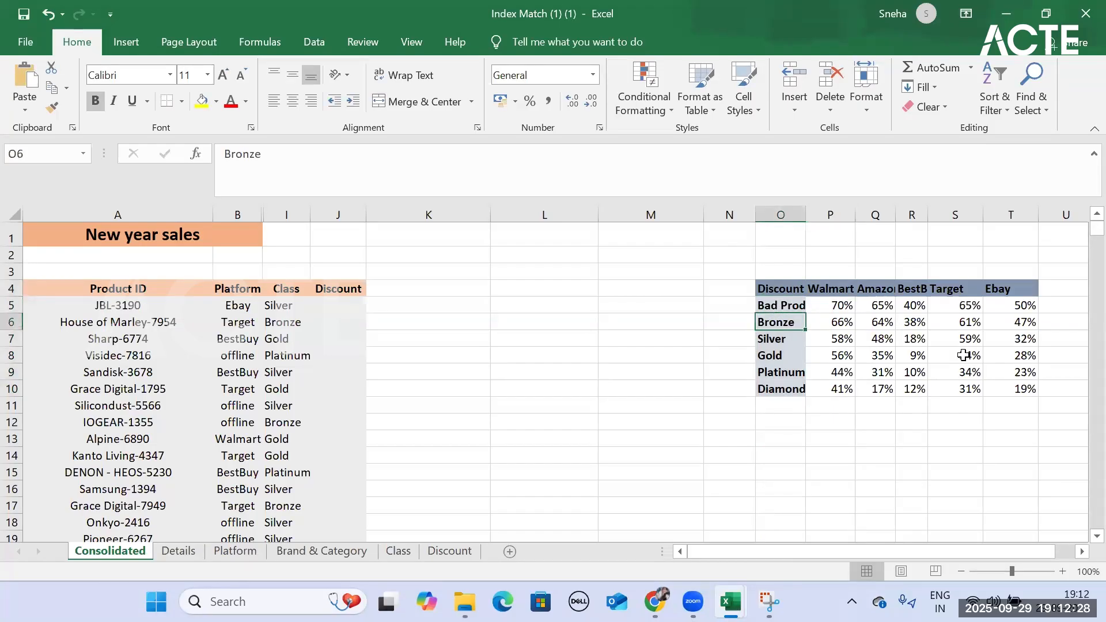
pyautogui.click(849, 337)
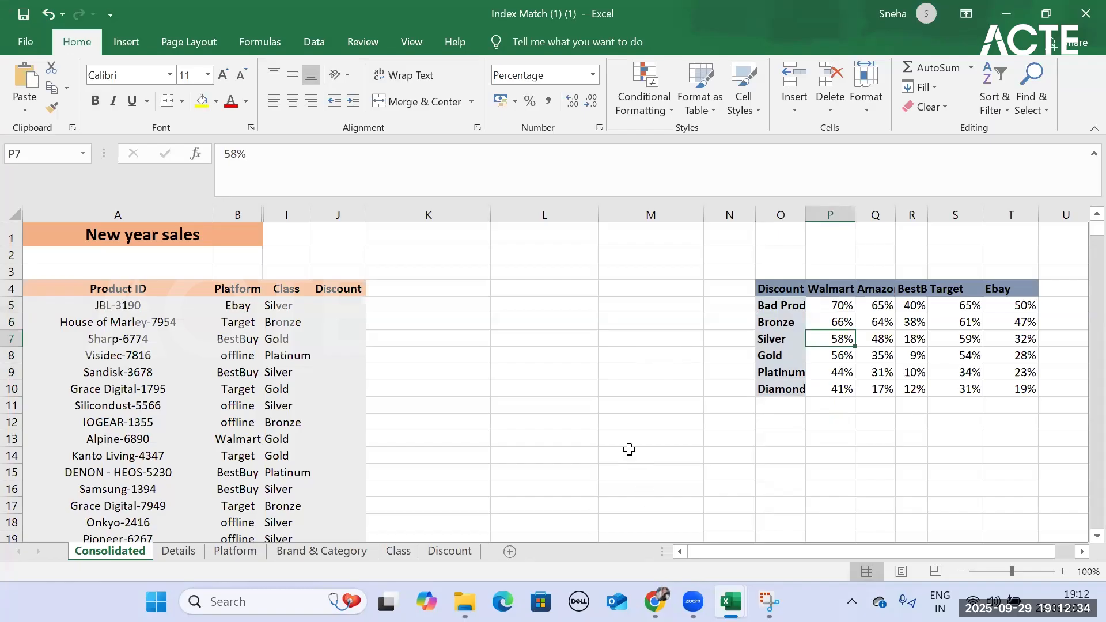
pyautogui.click(1014, 293)
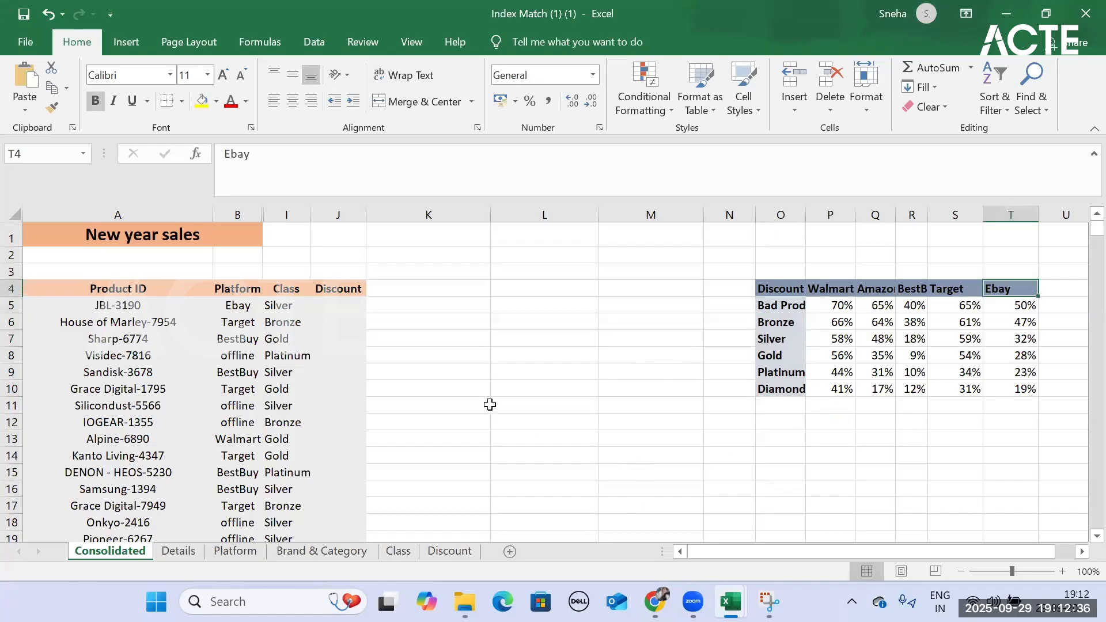
# Step: Trace the discount for row 5's Ebay platform and Silver class through the matching column and row of the discount table
pyautogui.moveTo(250, 304); pyautogui.dragTo(276, 308)
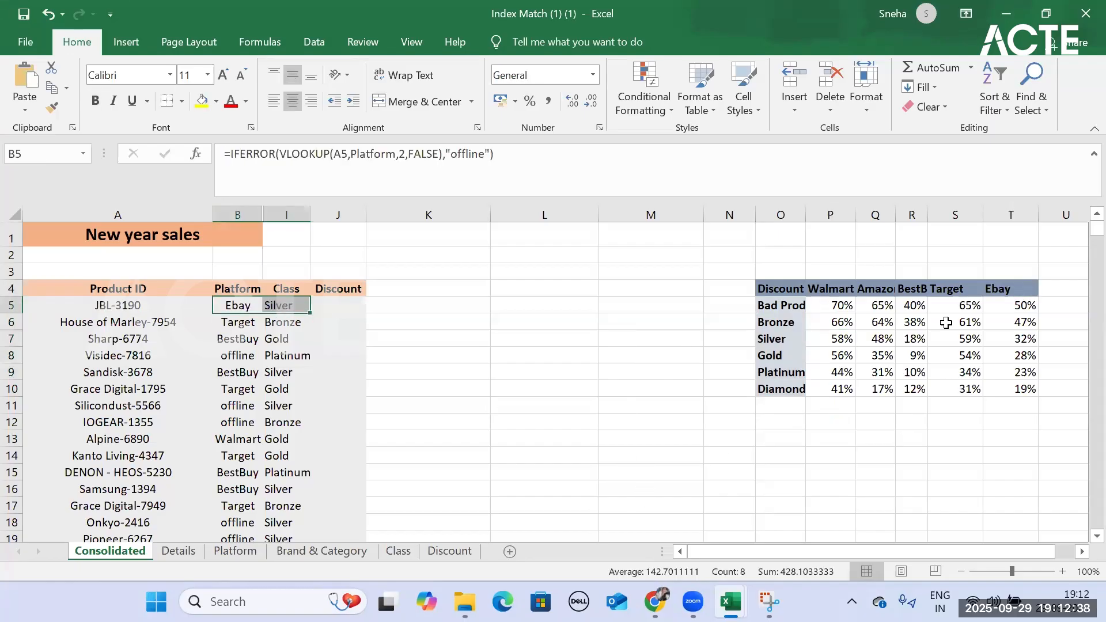
pyautogui.moveTo(1013, 290); pyautogui.dragTo(1015, 344)
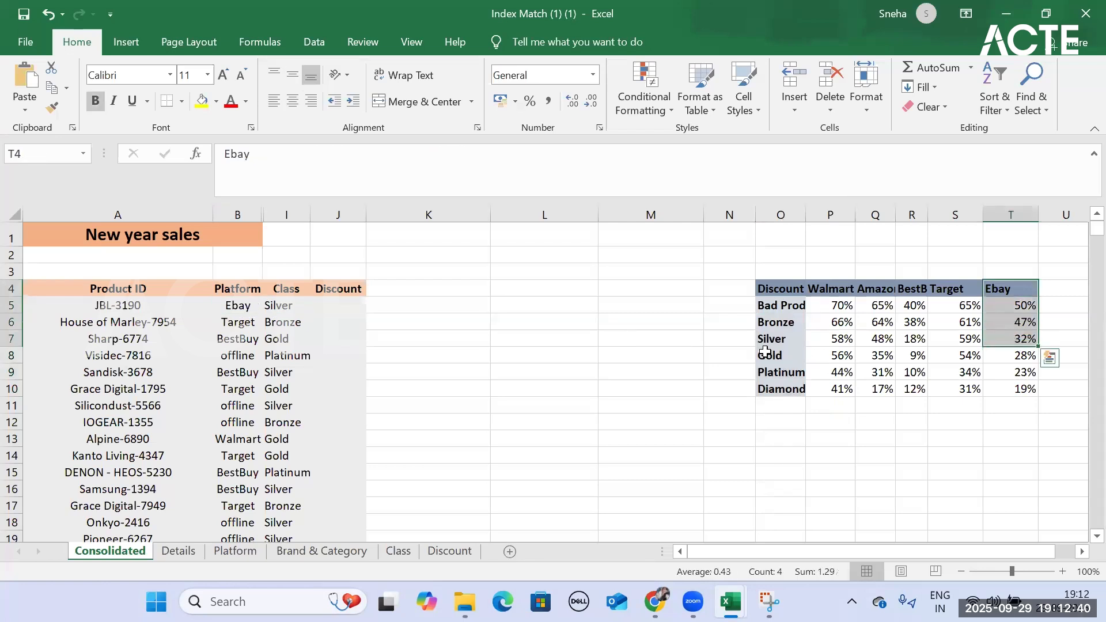
pyautogui.moveTo(771, 339); pyautogui.dragTo(1020, 340)
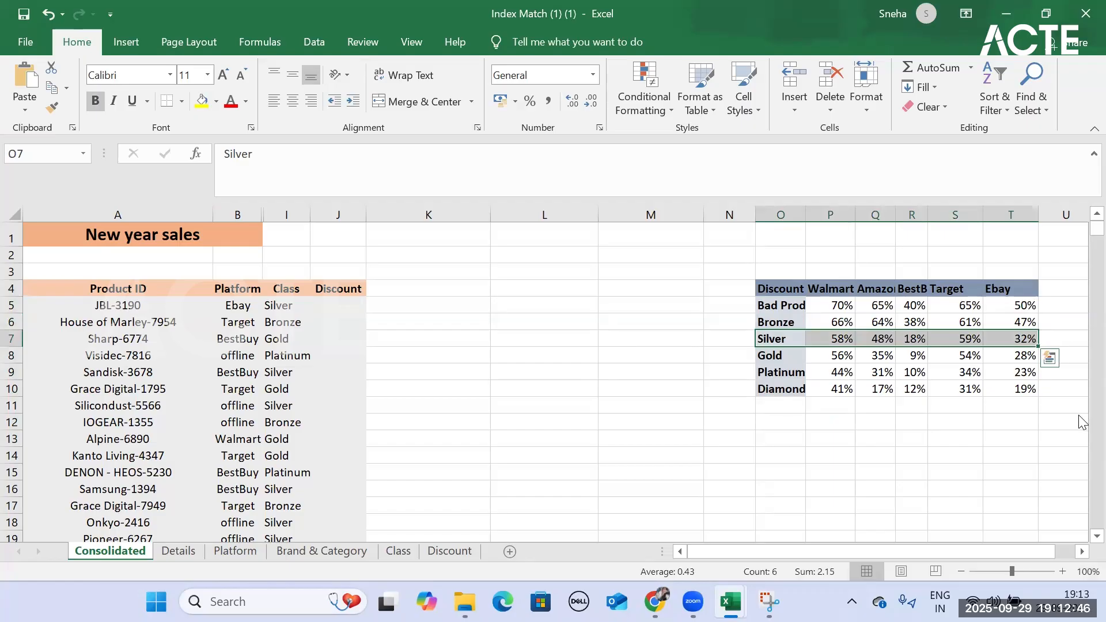
pyautogui.click(1009, 290)
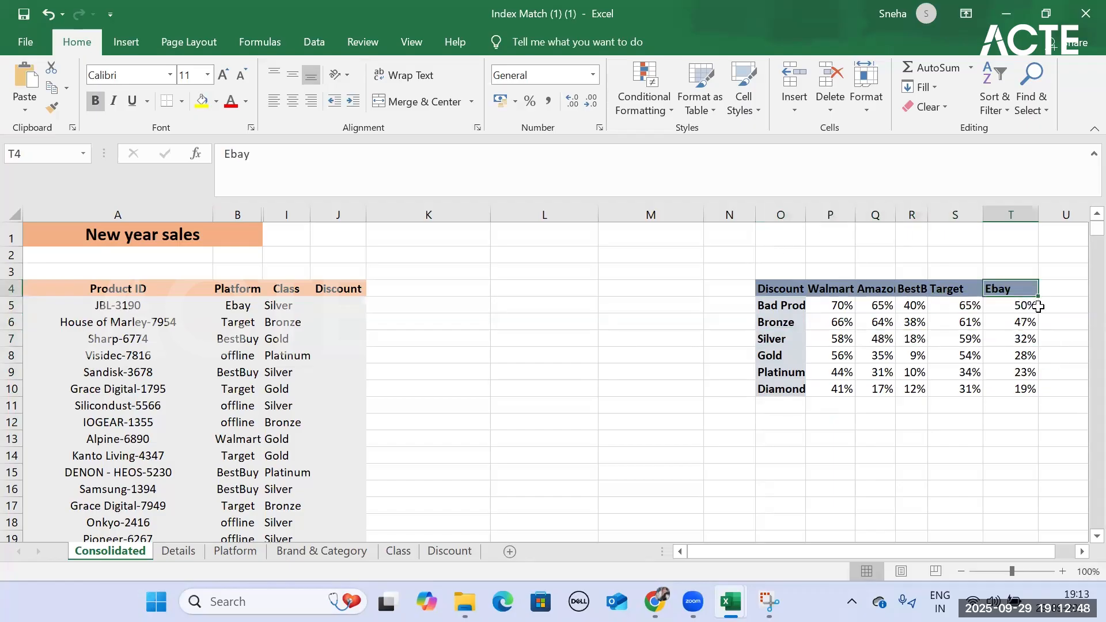
# Step: Start a VLOOKUP formula in cell J5 of the Discount column with the platform in B5 as lookup value
pyautogui.click(336, 302)
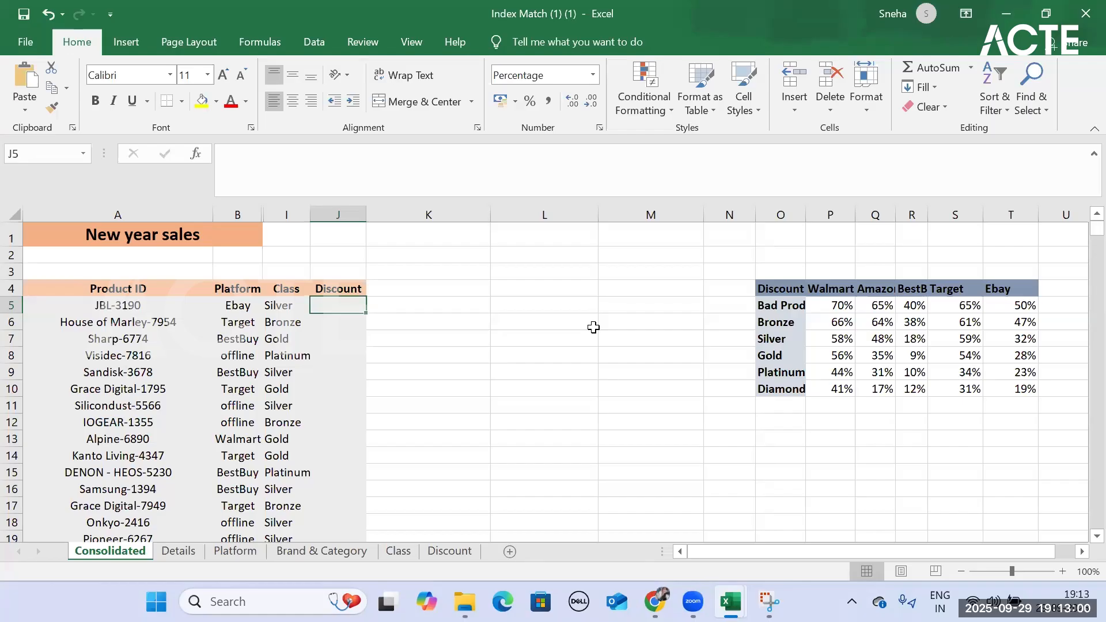
pyautogui.write('=v')
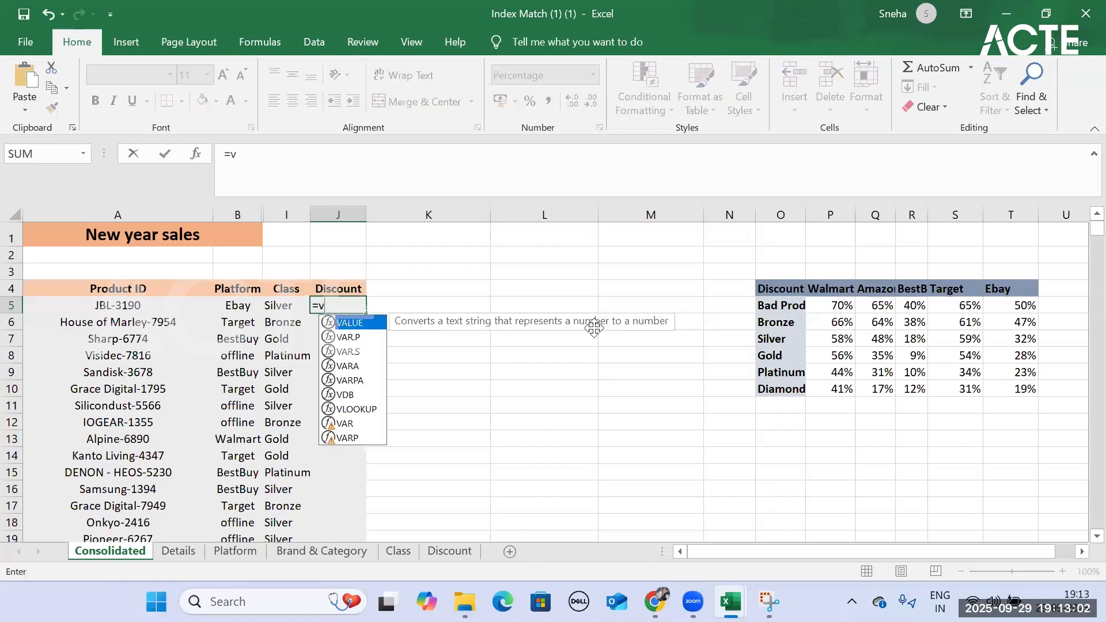
pyautogui.write('lo')
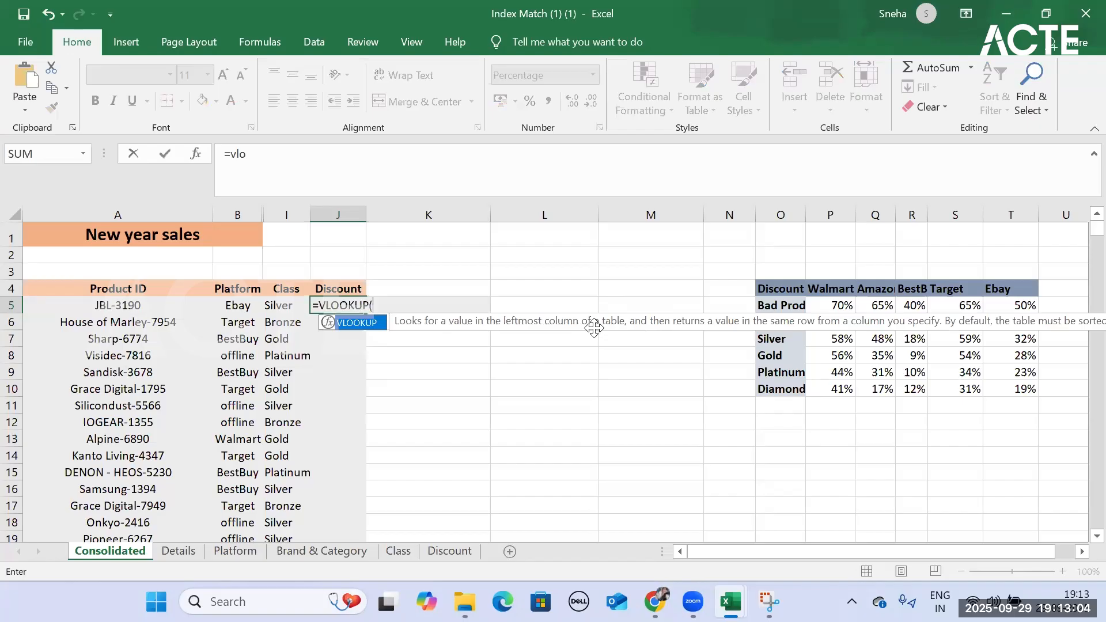
pyautogui.press('Tab')
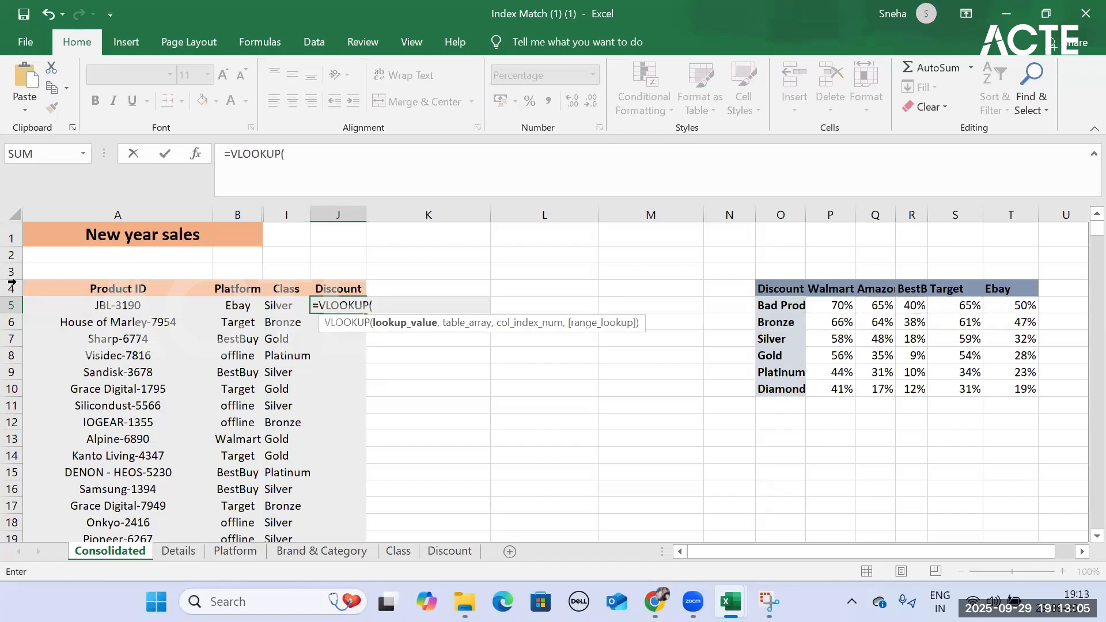
pyautogui.click(243, 306)
pyautogui.write(',')
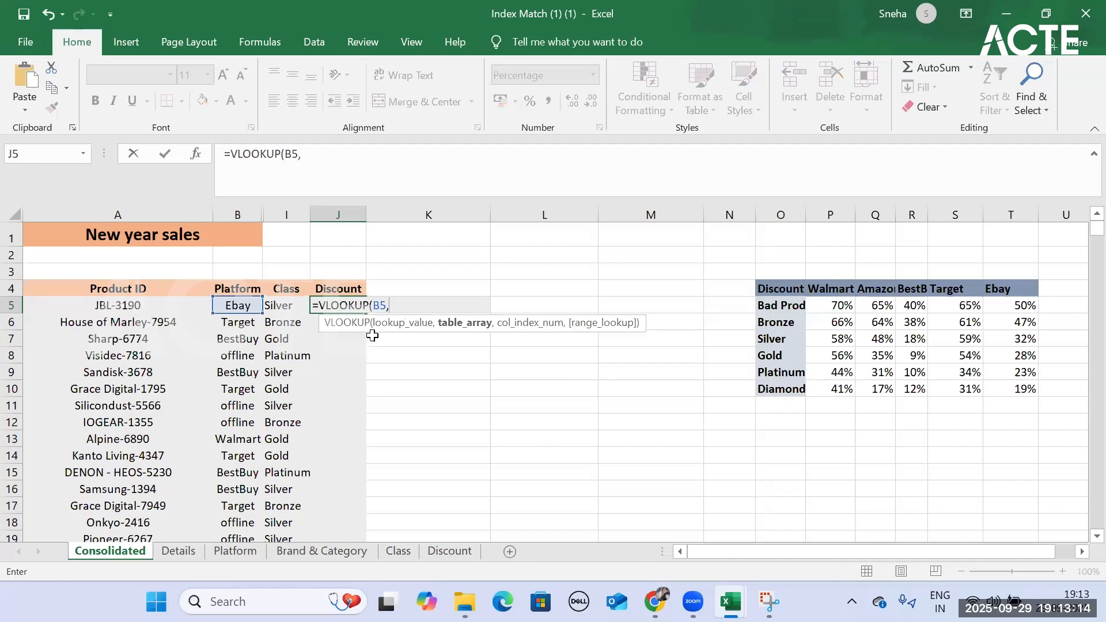
# Step: Complete J5's VLOOKUP with the absolute range $O$4:$T$10, column index 5 and FALSE for an exact match, and enter it
pyautogui.moveTo(771, 287); pyautogui.dragTo(1000, 384)
pyautogui.press('F4')
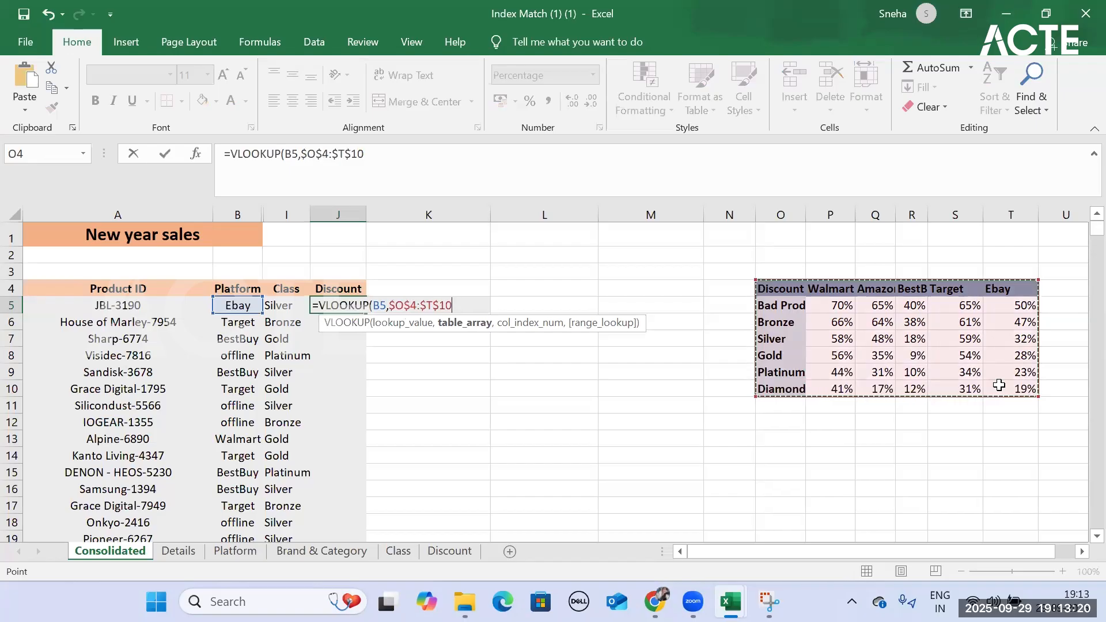
pyautogui.write(',')
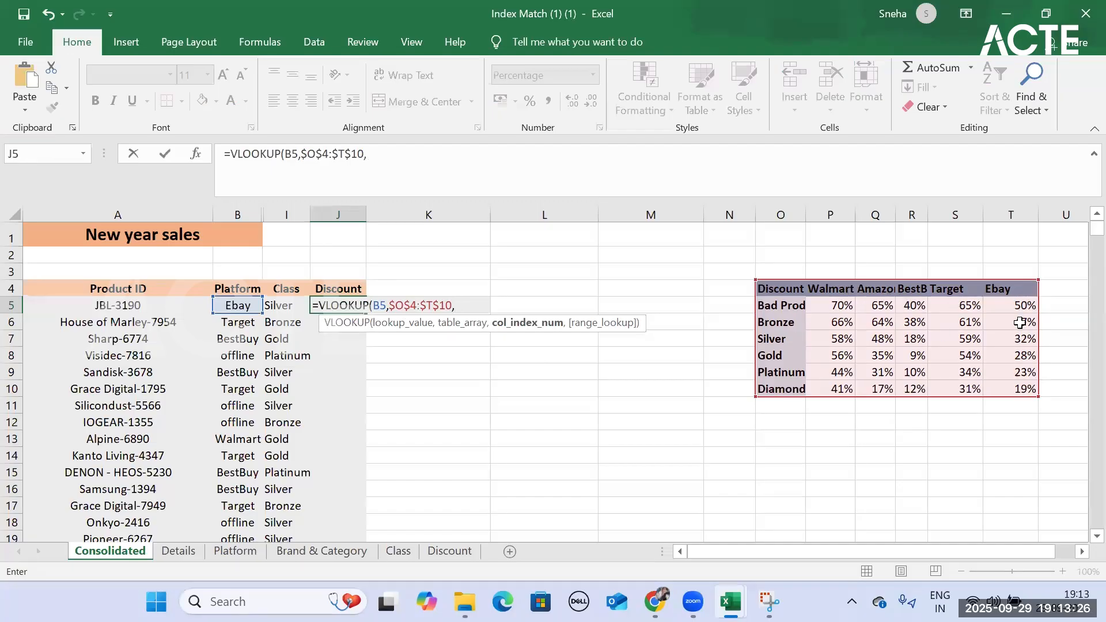
pyautogui.write('5,')
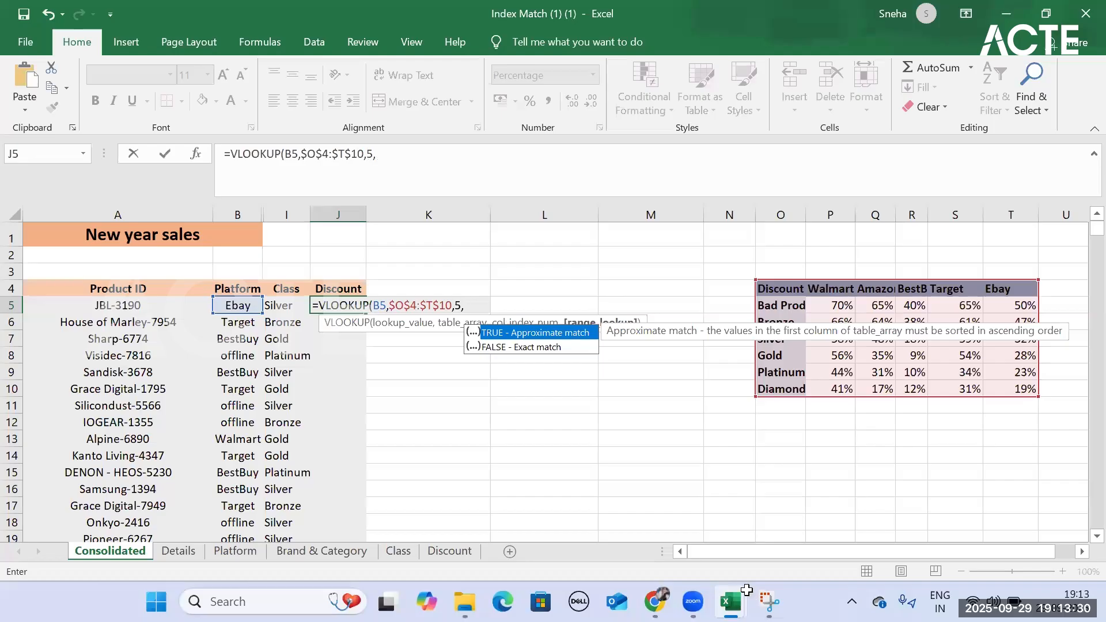
pyautogui.doubleClick(550, 346)
pyautogui.press('Return')
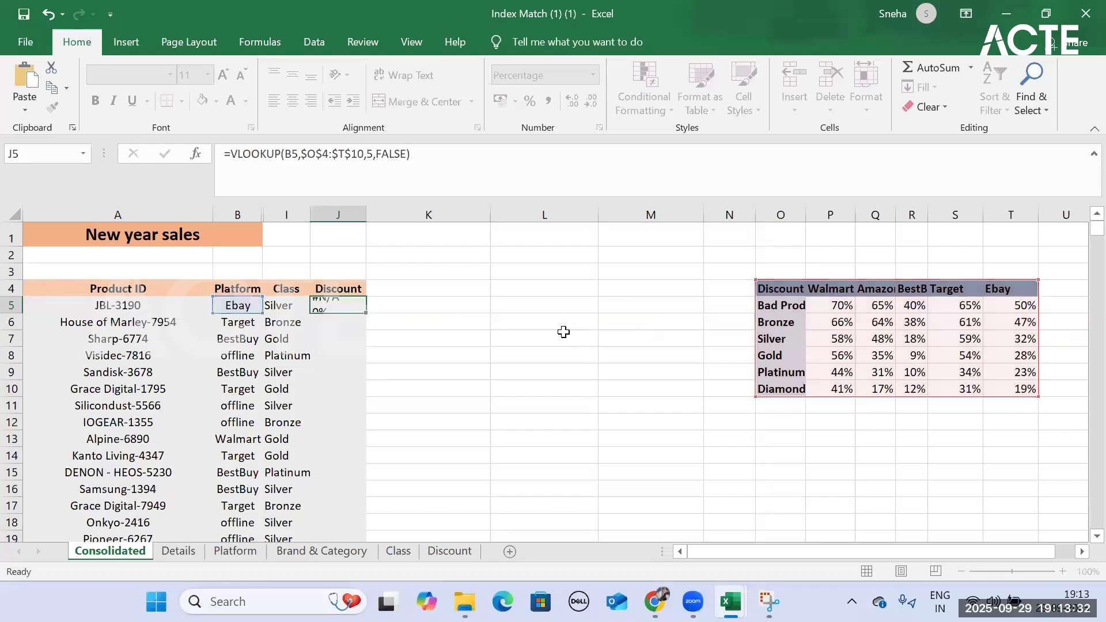
# Step: Replace J5's VLOOKUP with the start of an INDEX formula that uses the discount table O4:T10 as its array
pyautogui.press('Up')
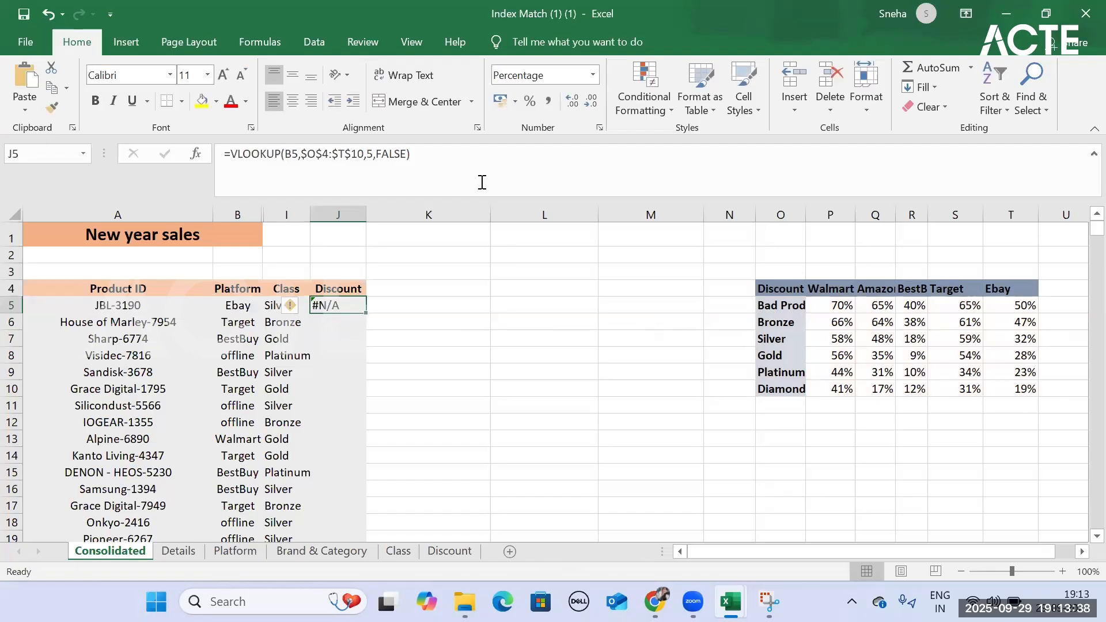
pyautogui.moveTo(482, 182); pyautogui.dragTo(234, 151)
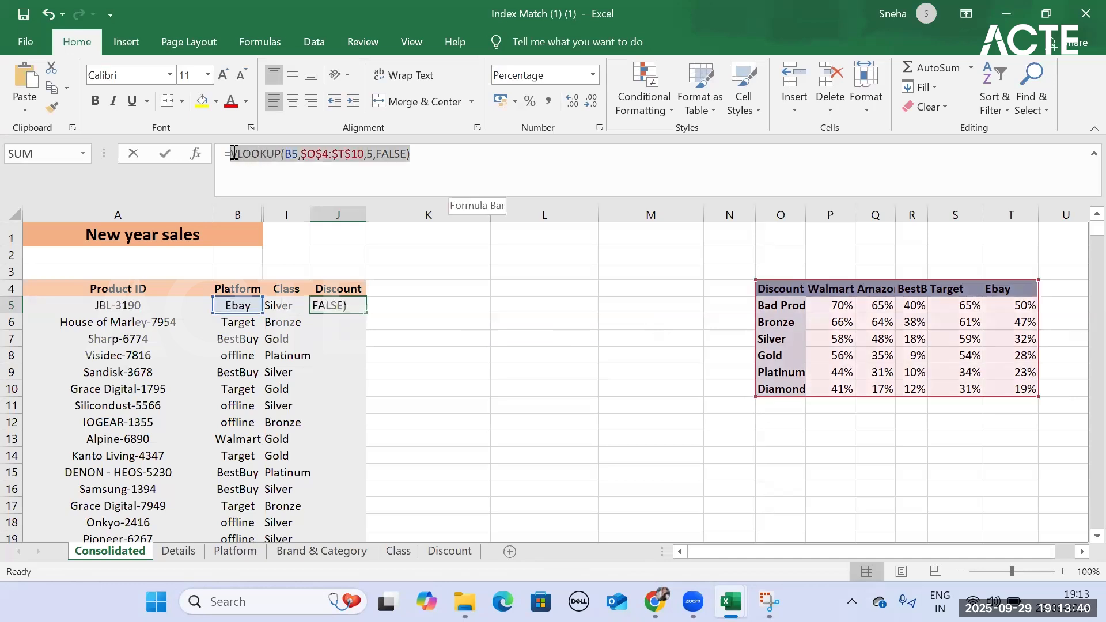
pyautogui.press('BackSpace')
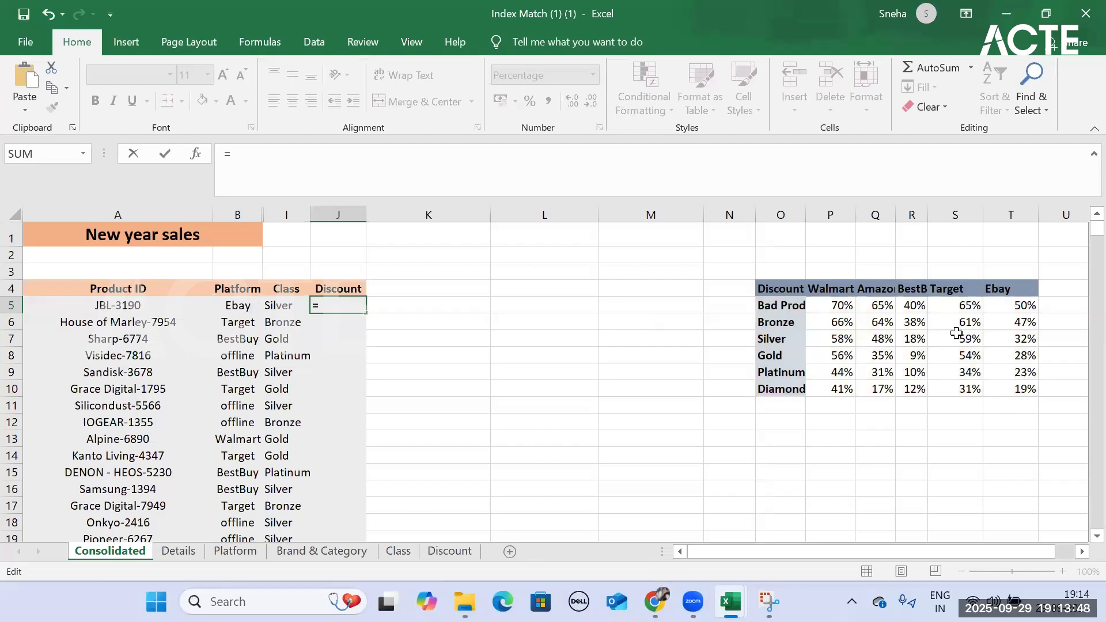
pyautogui.write('in')
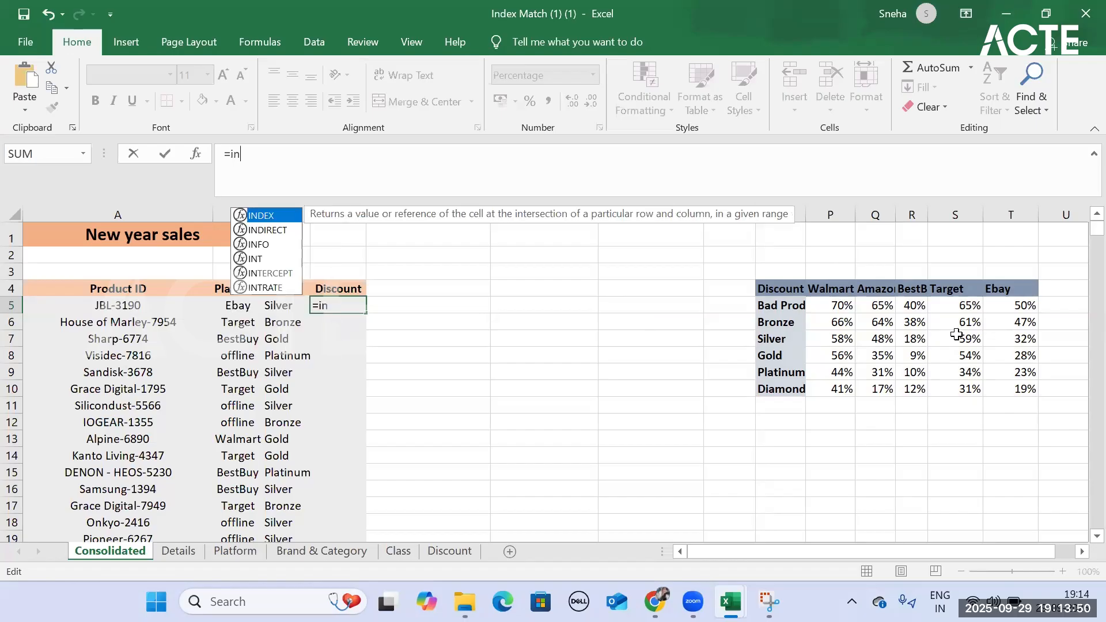
pyautogui.write('dex')
pyautogui.press('Tab')
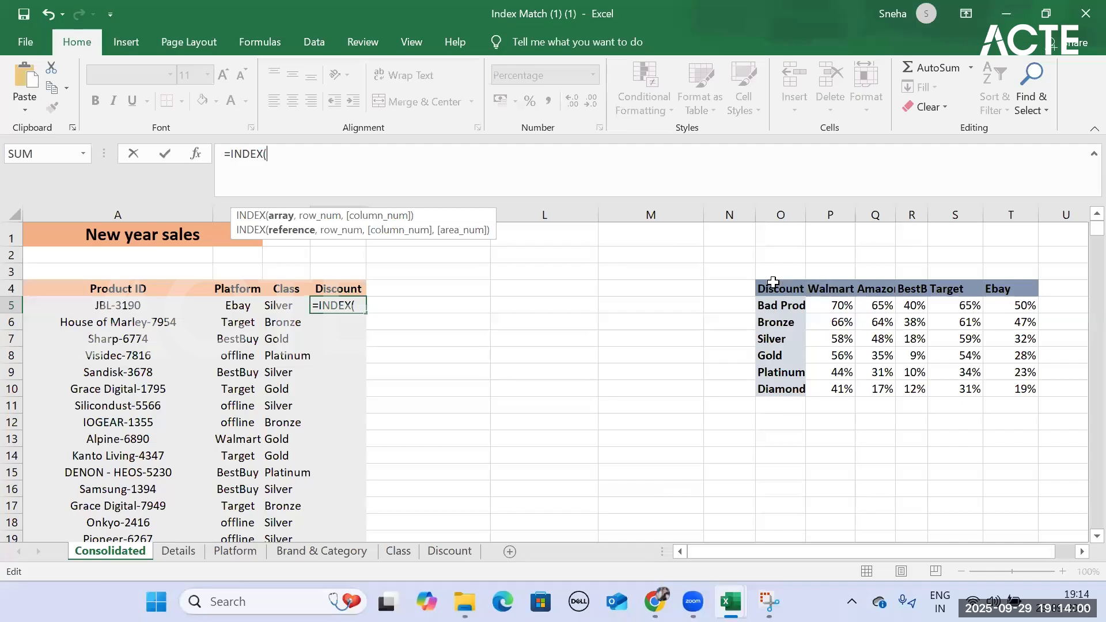
pyautogui.moveTo(756, 285); pyautogui.dragTo(1025, 386)
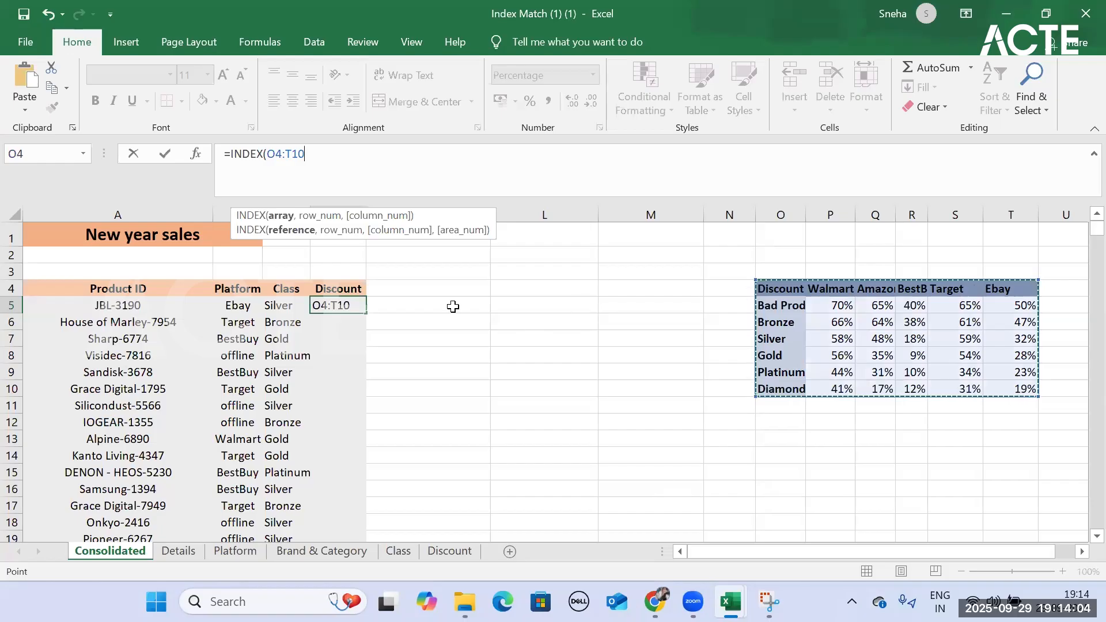
# Step: Complete J5's INDEX with row number 4 and column number 6, make the array absolute as $O$4:$T$10, and enter it
pyautogui.write(',4')
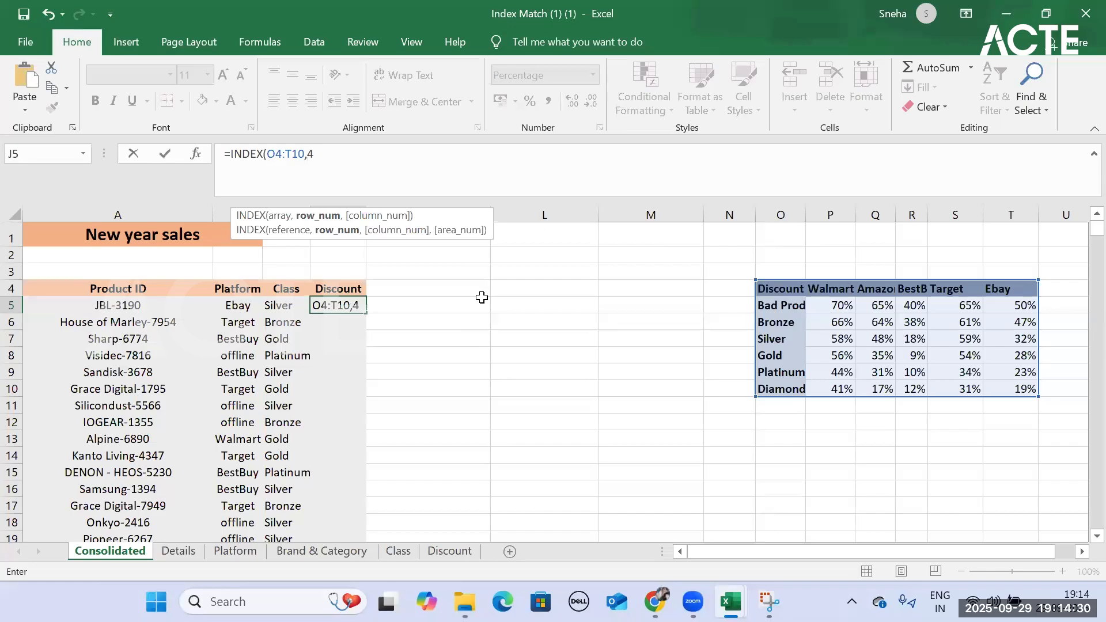
pyautogui.write(',')
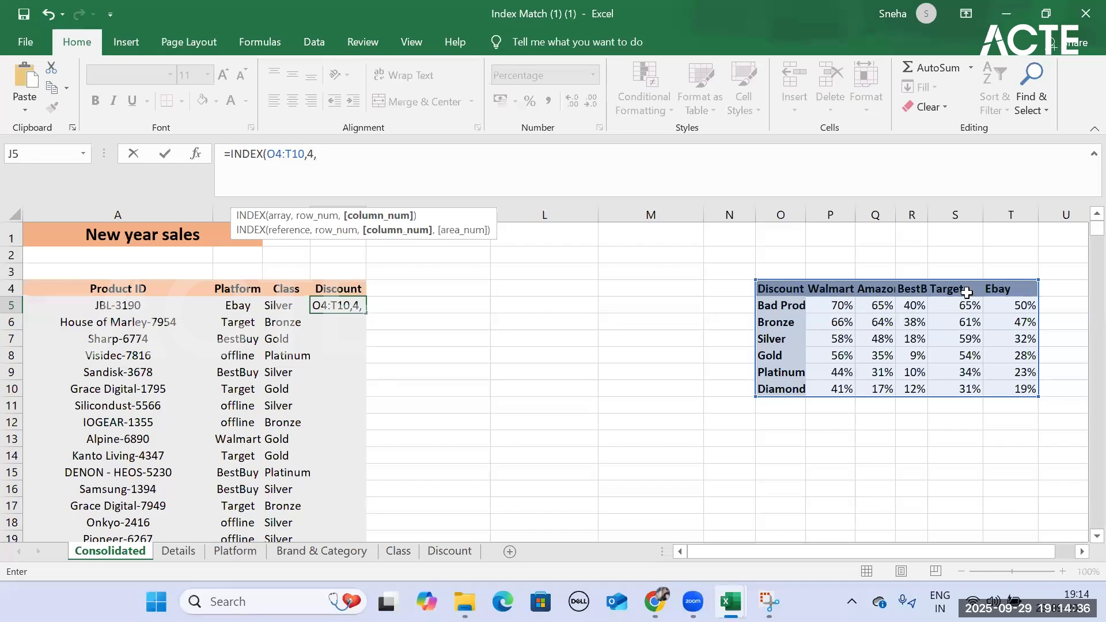
pyautogui.write('6')
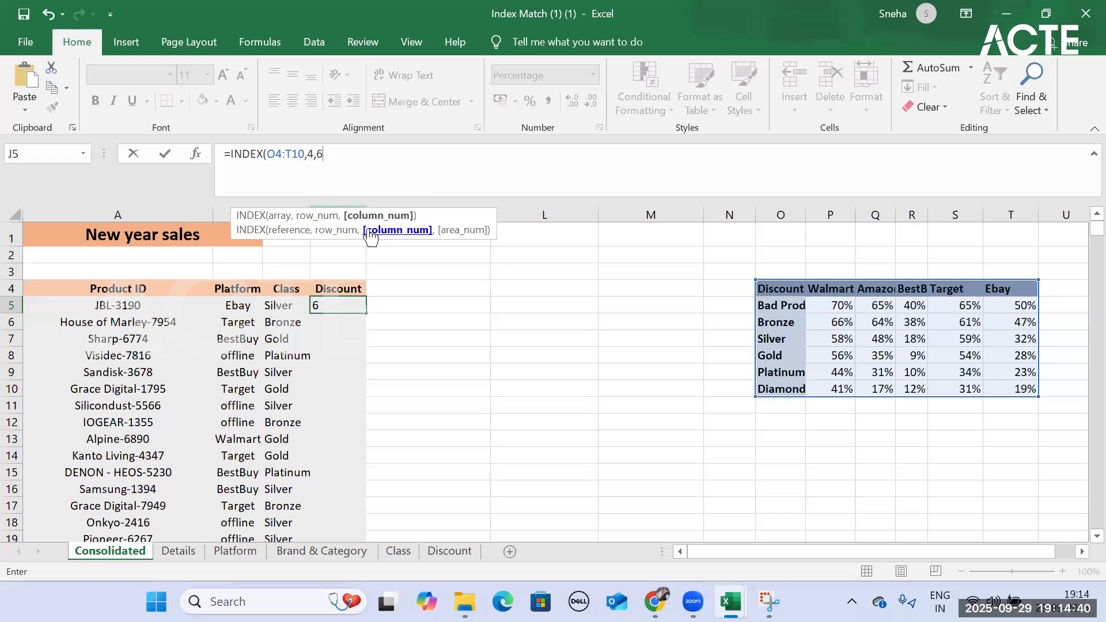
pyautogui.click(283, 170)
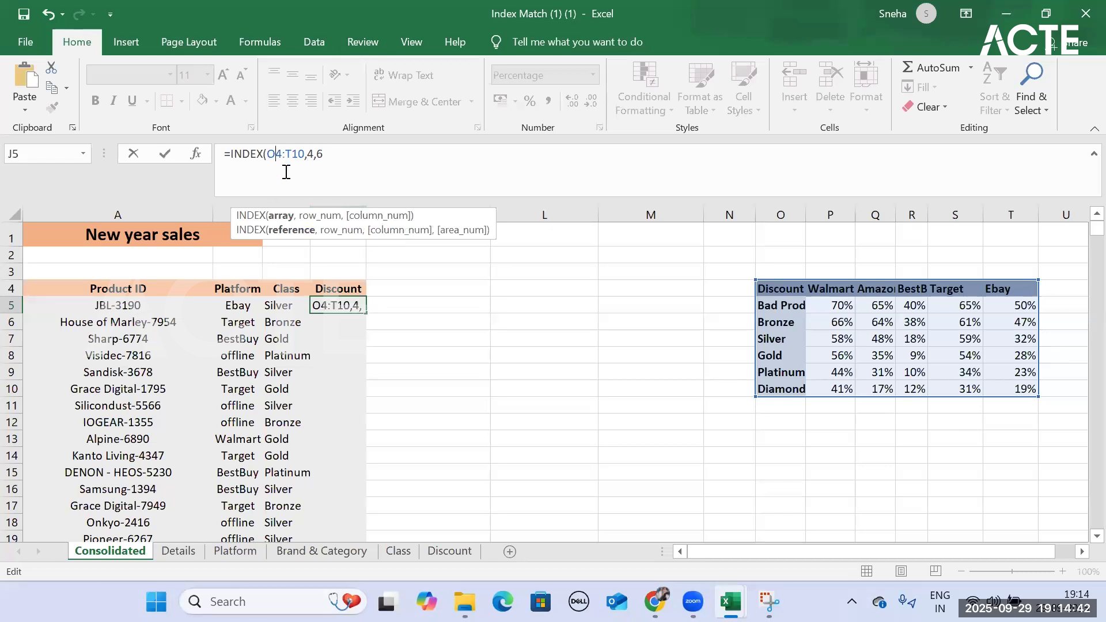
pyautogui.press('F4')
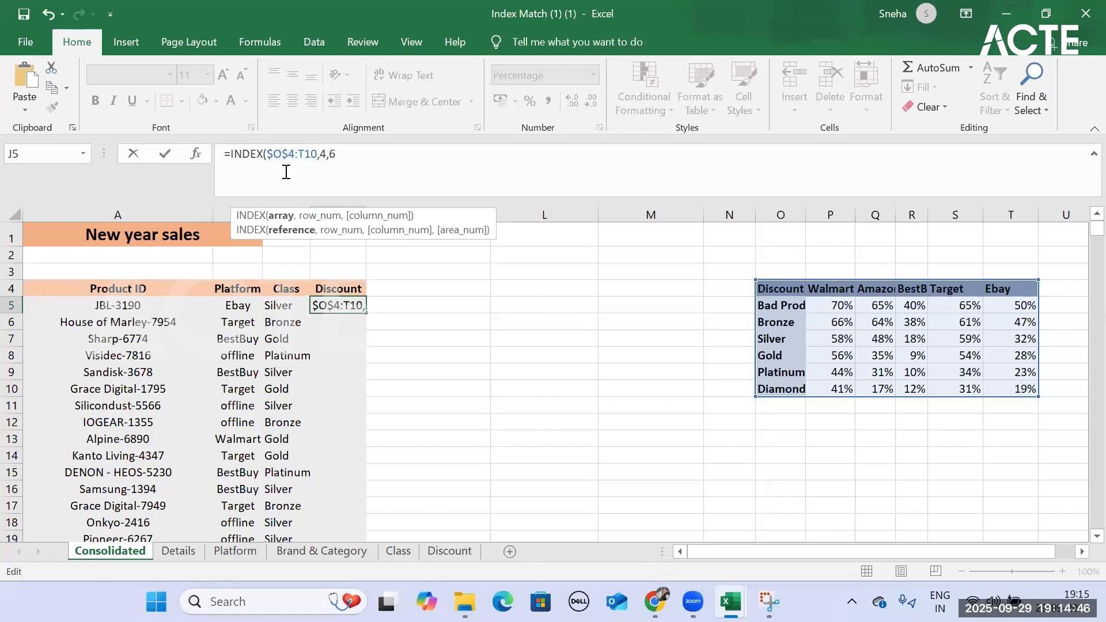
pyautogui.press('F4')
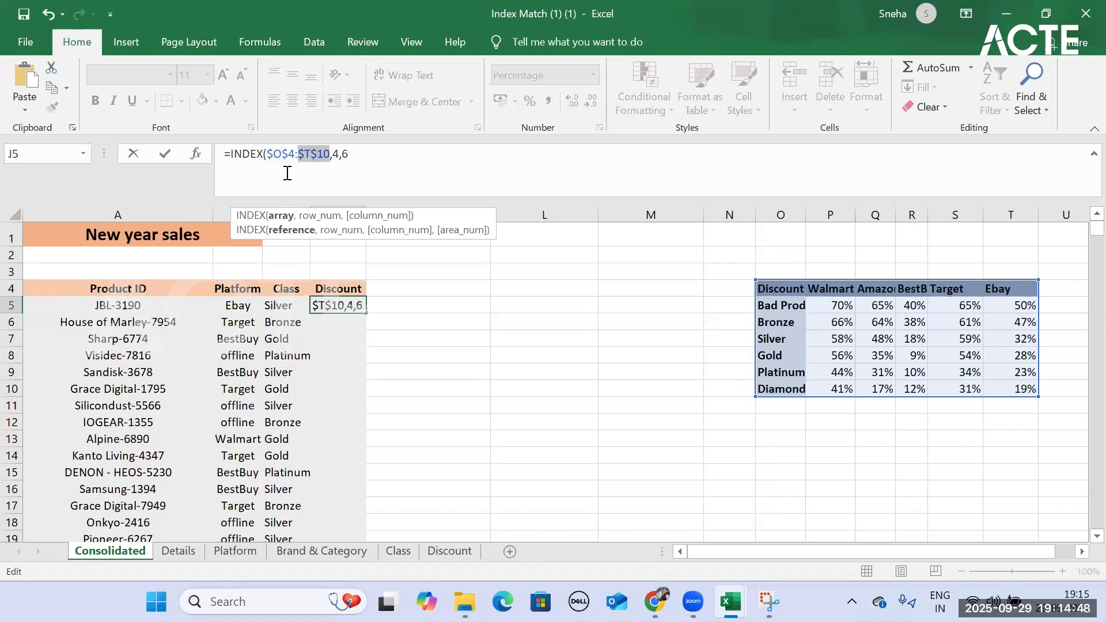
pyautogui.click(361, 152)
pyautogui.write(',4,6)')
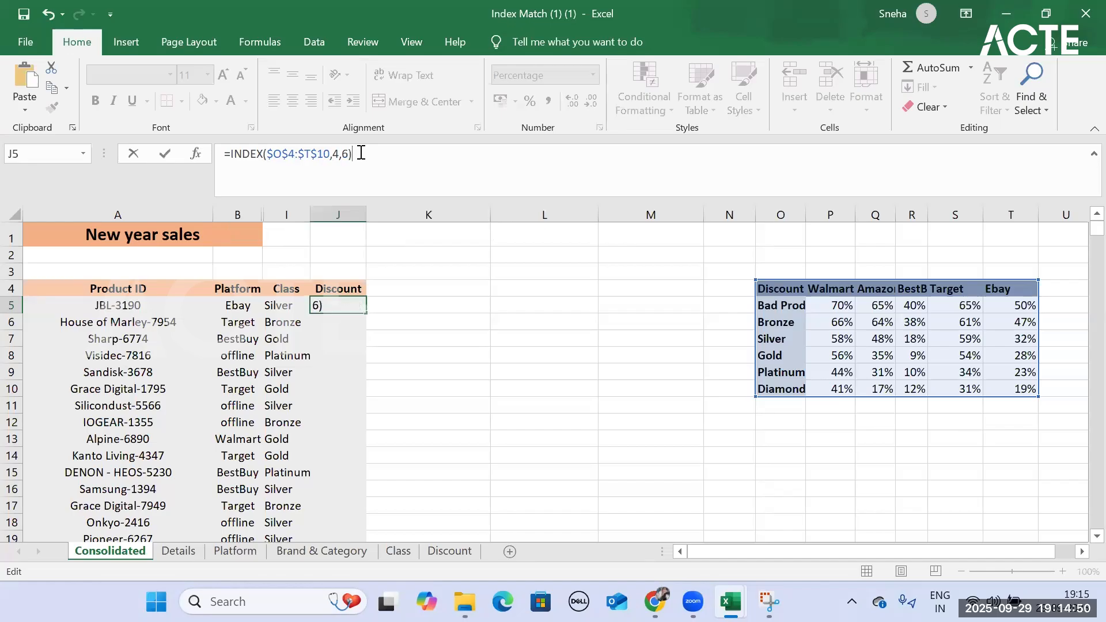
pyautogui.press('Return')
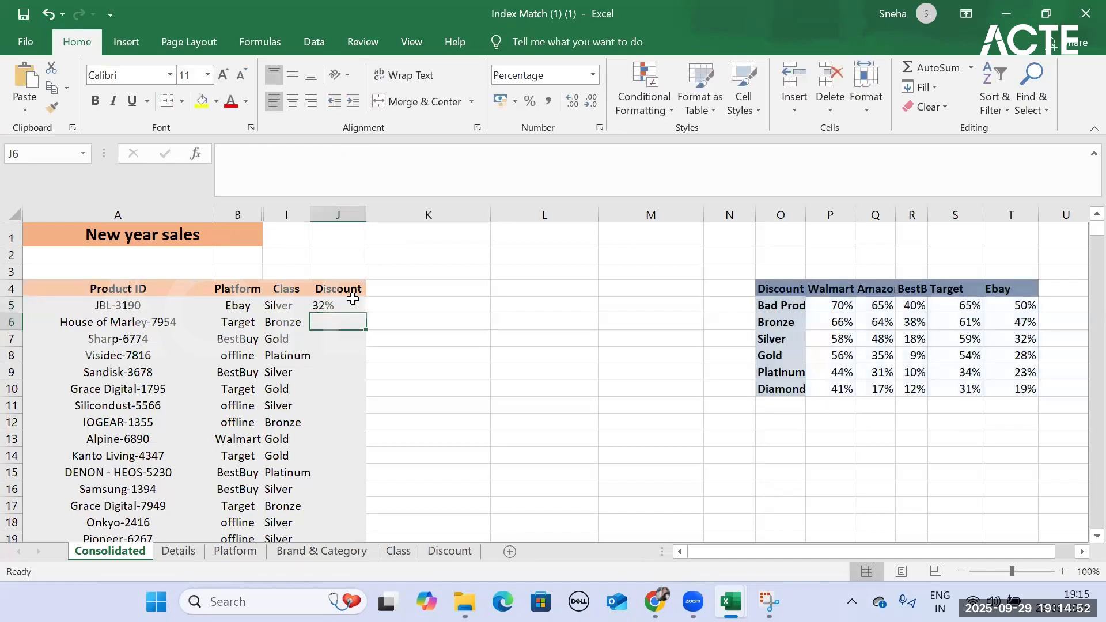
# Step: Check J5's INDEX result against the Silver row and the Ebay header of the discount table
pyautogui.click(353, 299)
pyautogui.moveTo(771, 340); pyautogui.dragTo(1022, 293)
pyautogui.click(1022, 292)
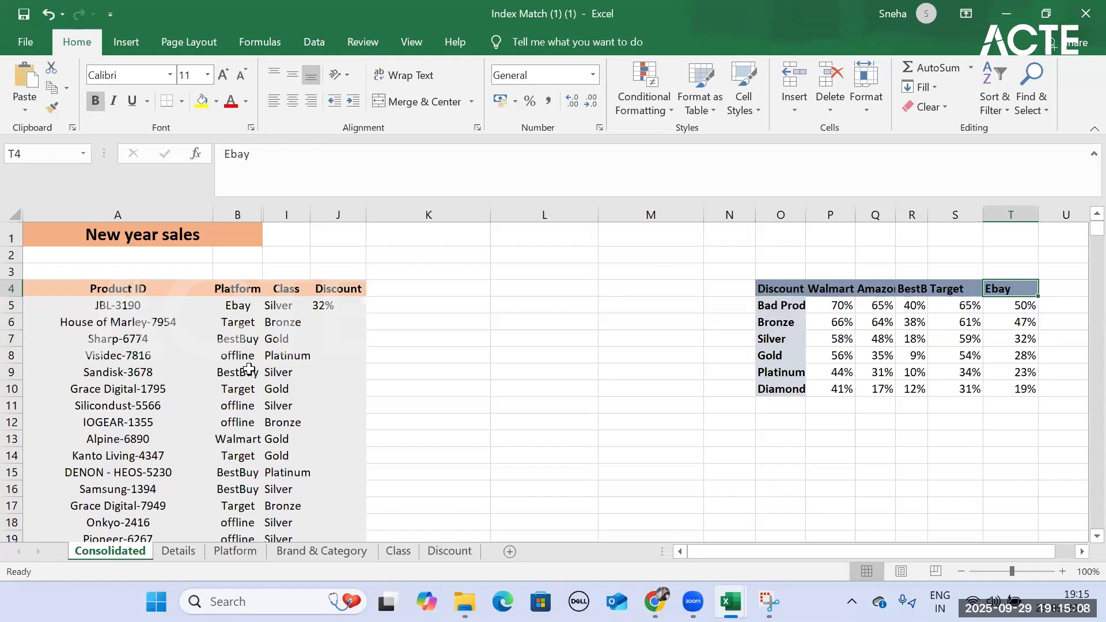
# Step: Add the helper column headers Rownumber in K4 and column number in L4
pyautogui.click(410, 285)
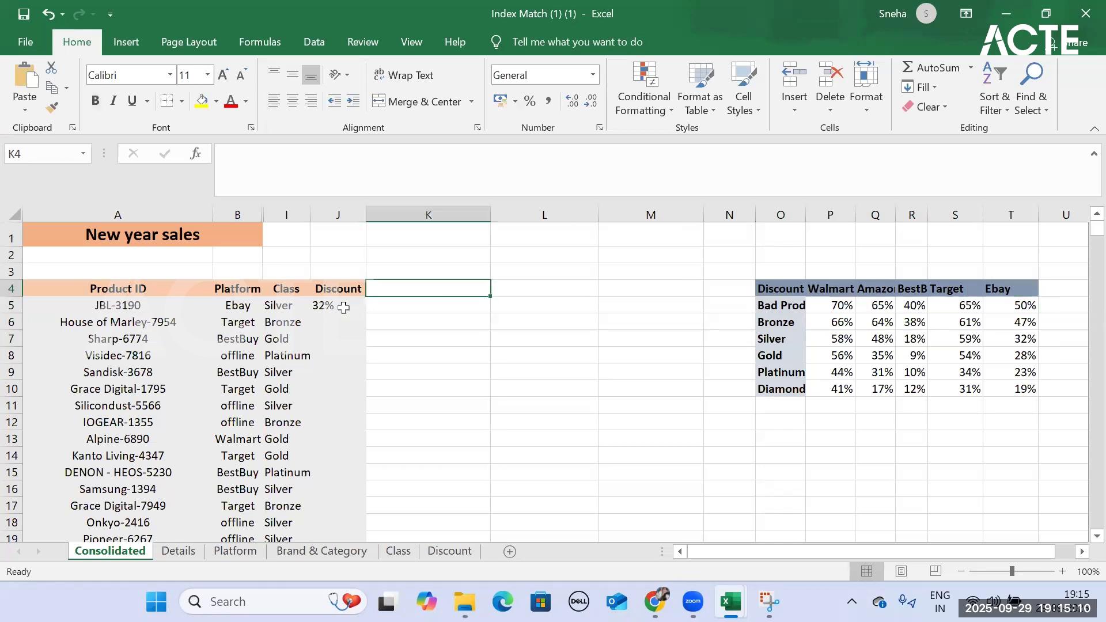
pyautogui.write('Rownumber')
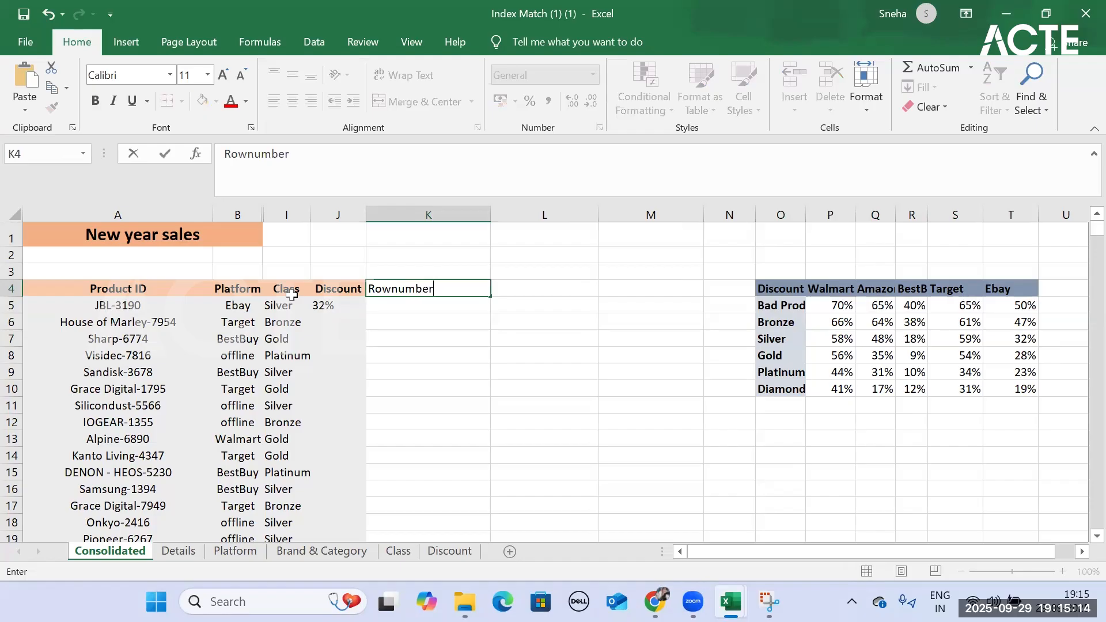
pyautogui.press('Tab')
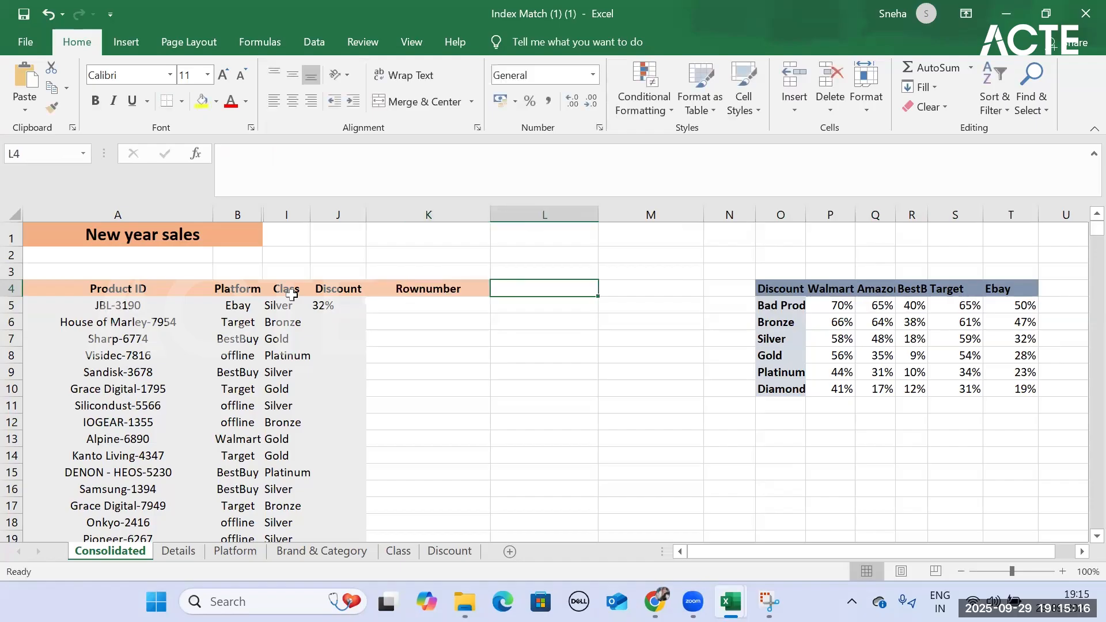
pyautogui.write('co')
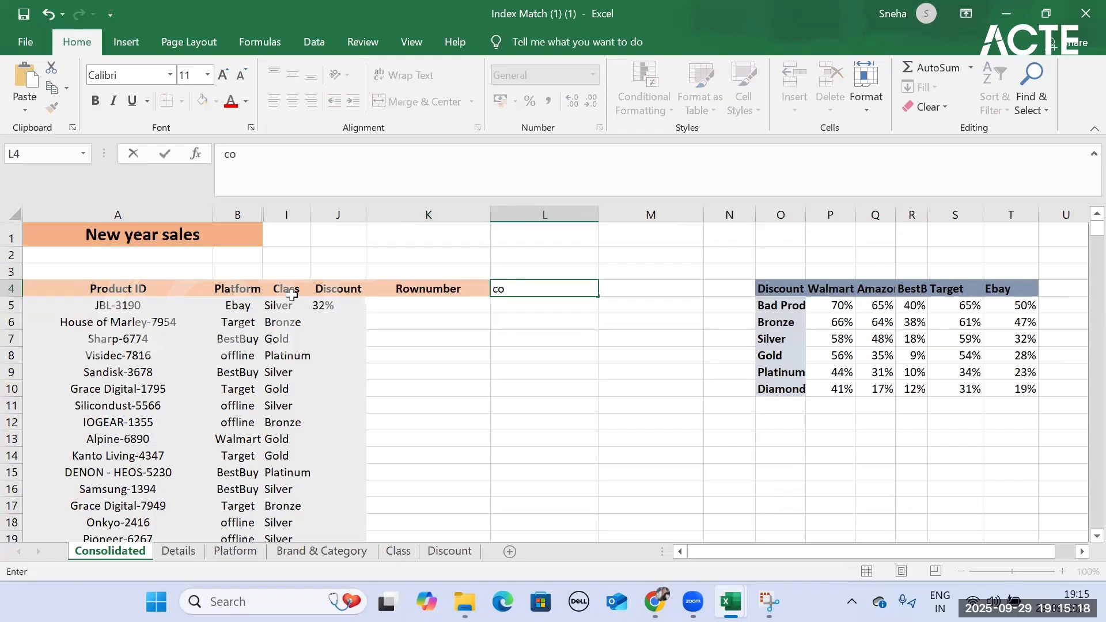
pyautogui.write('luna')
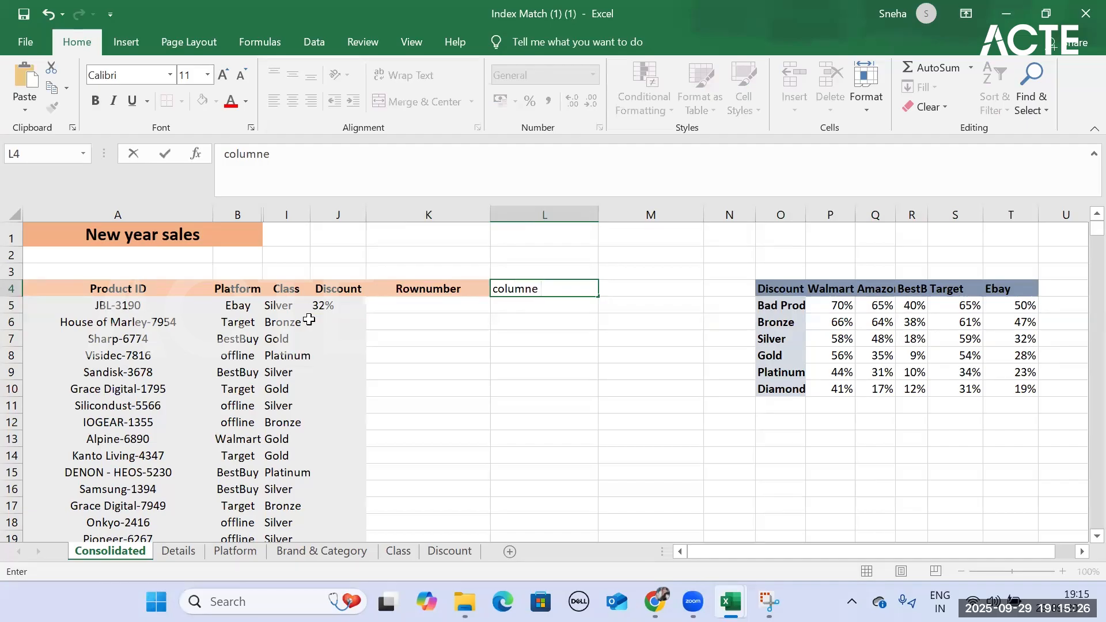
pyautogui.write('mber')
pyautogui.press('Return')
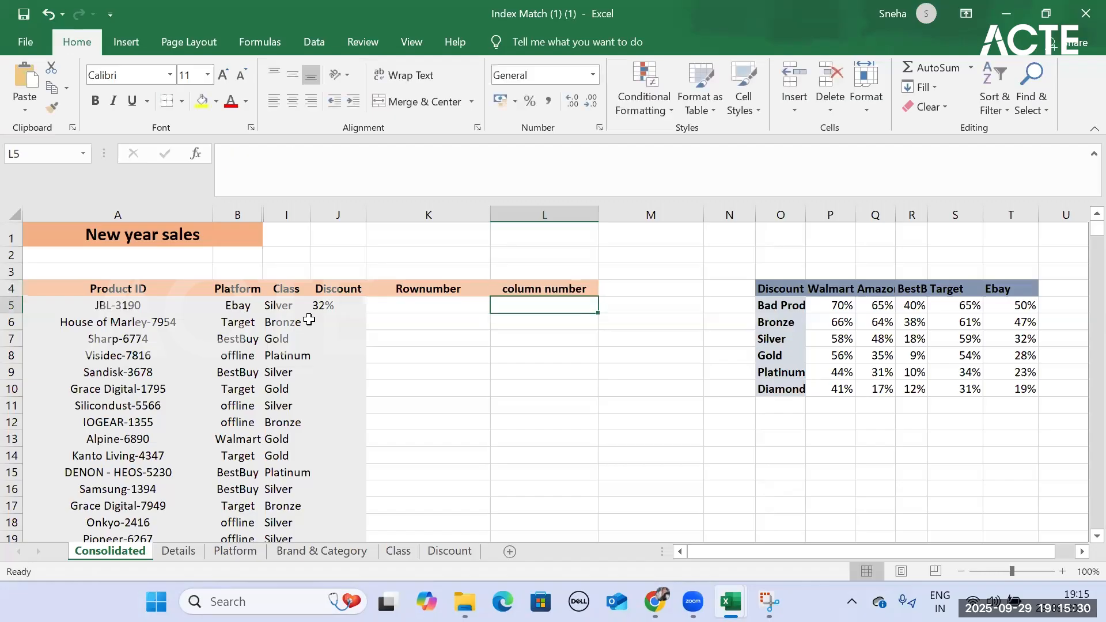
# Step: Start a MATCH formula in K5 of the Rownumber column with the class in I5 as lookup value
pyautogui.click(468, 305)
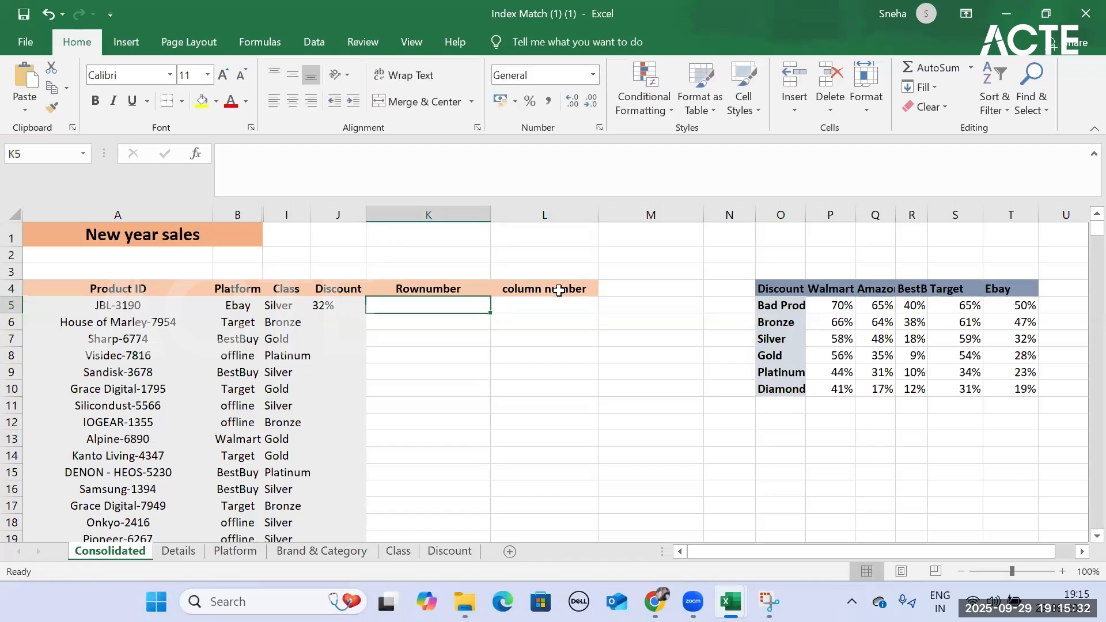
pyautogui.write('=matb')
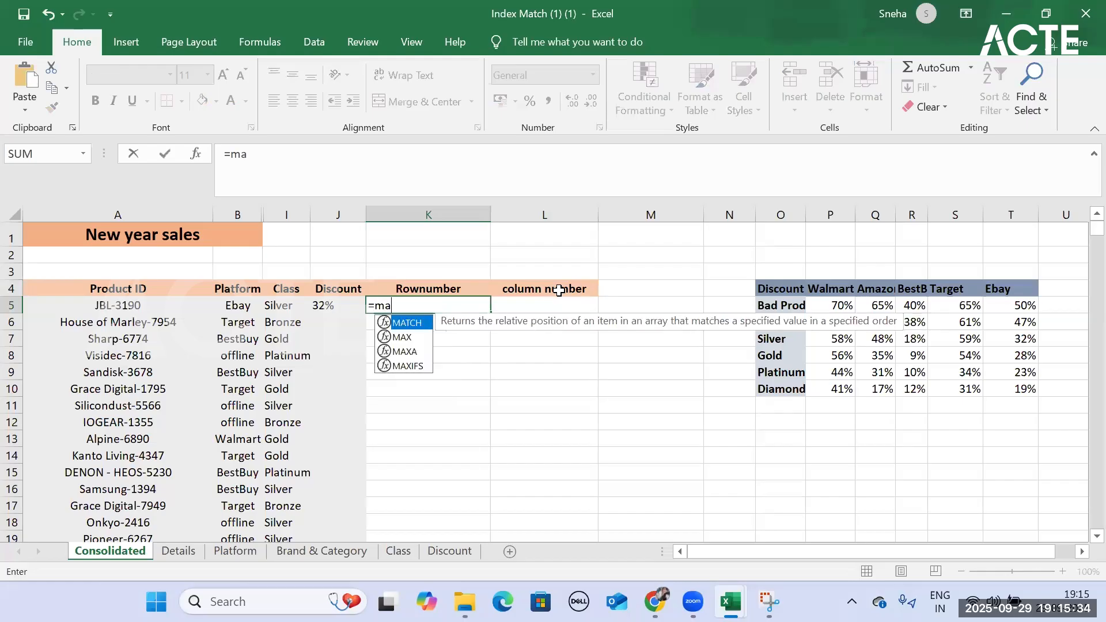
pyautogui.press('Tab')
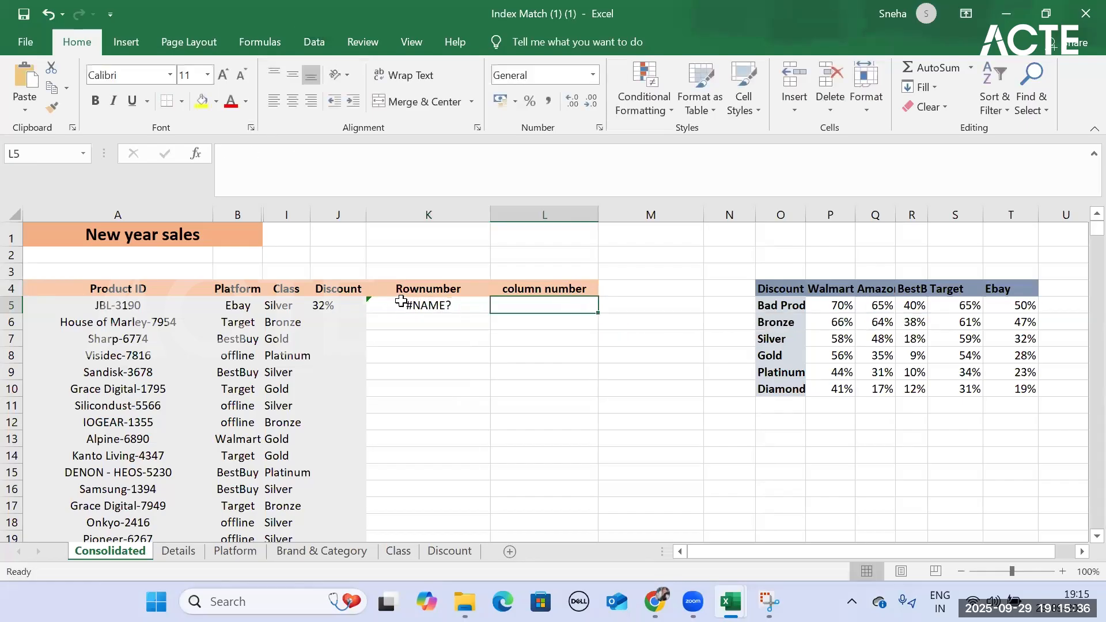
pyautogui.click(406, 299)
pyautogui.click(268, 151)
pyautogui.press('BackSpace')
pyautogui.press('BackSpace')
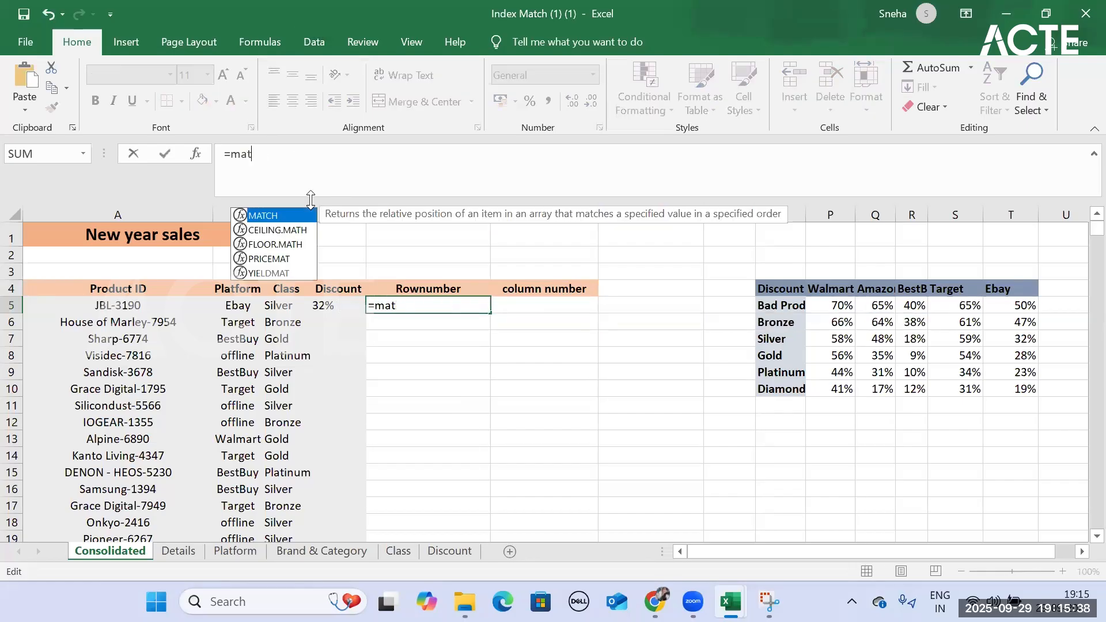
pyautogui.write('tc')
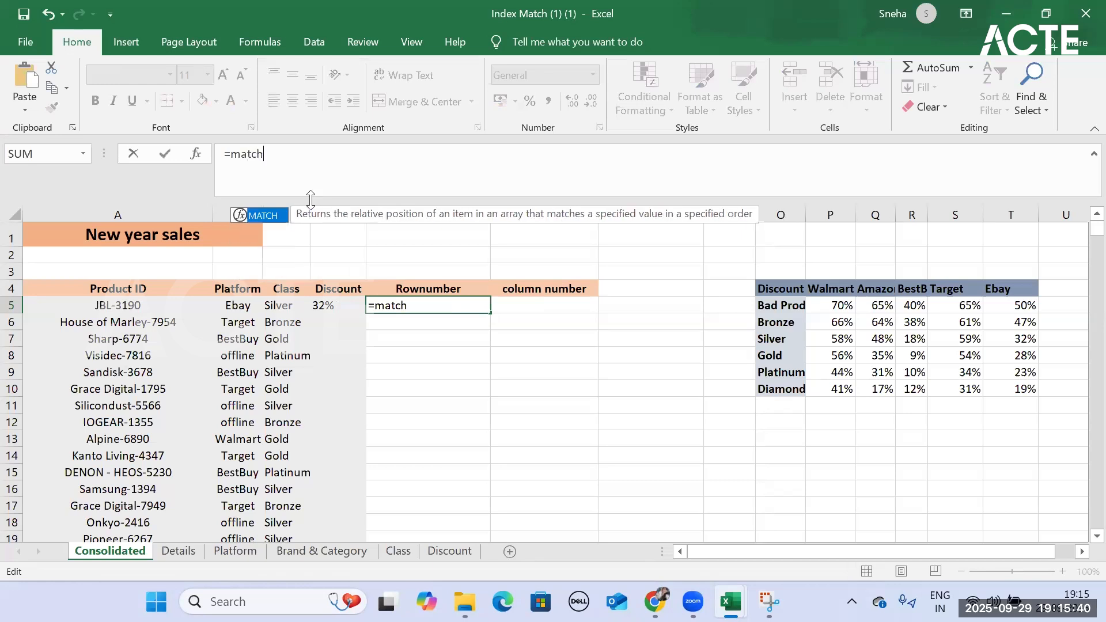
pyautogui.write('h')
pyautogui.press('Tab')
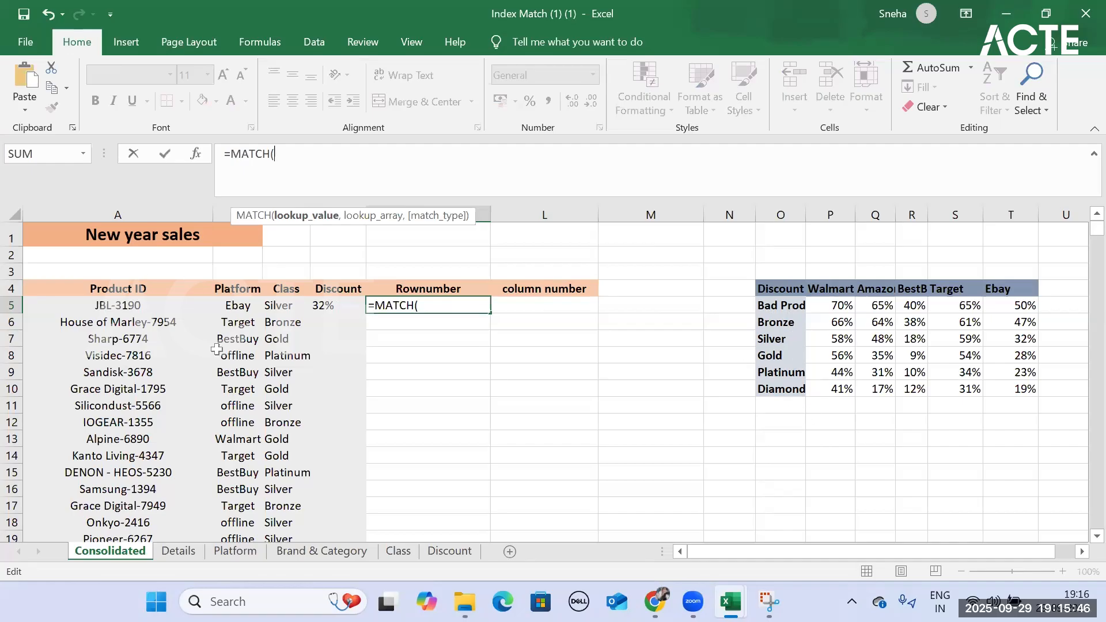
pyautogui.click(271, 304)
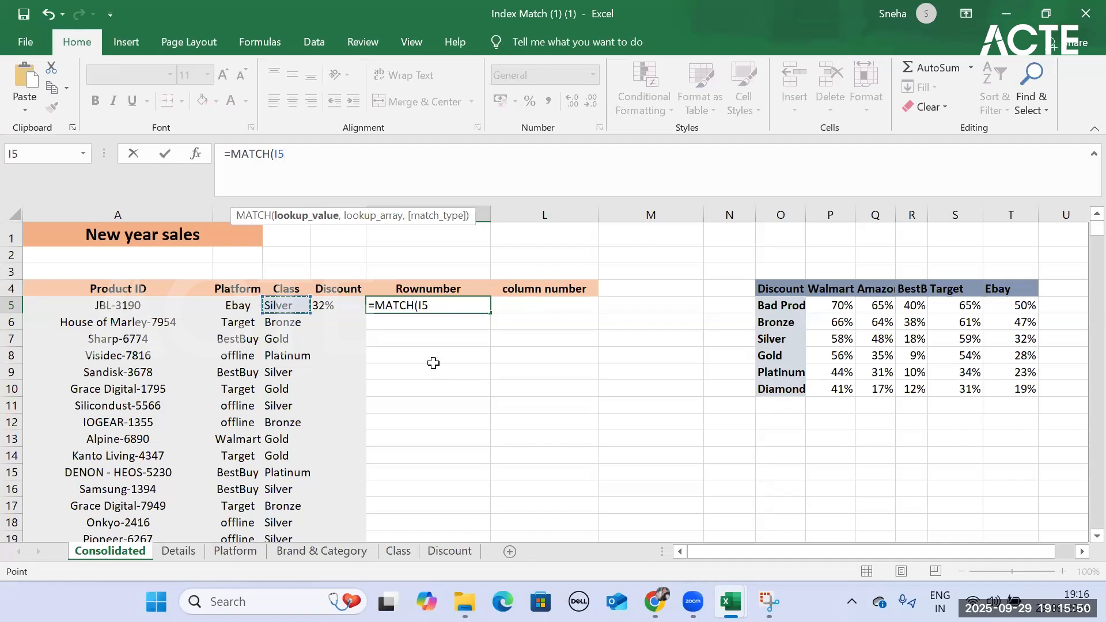
# Step: Complete K5's MATCH with the absolute class label range $O$4:$O$10 and match type 0 for an exact match, and enter it
pyautogui.write(',')
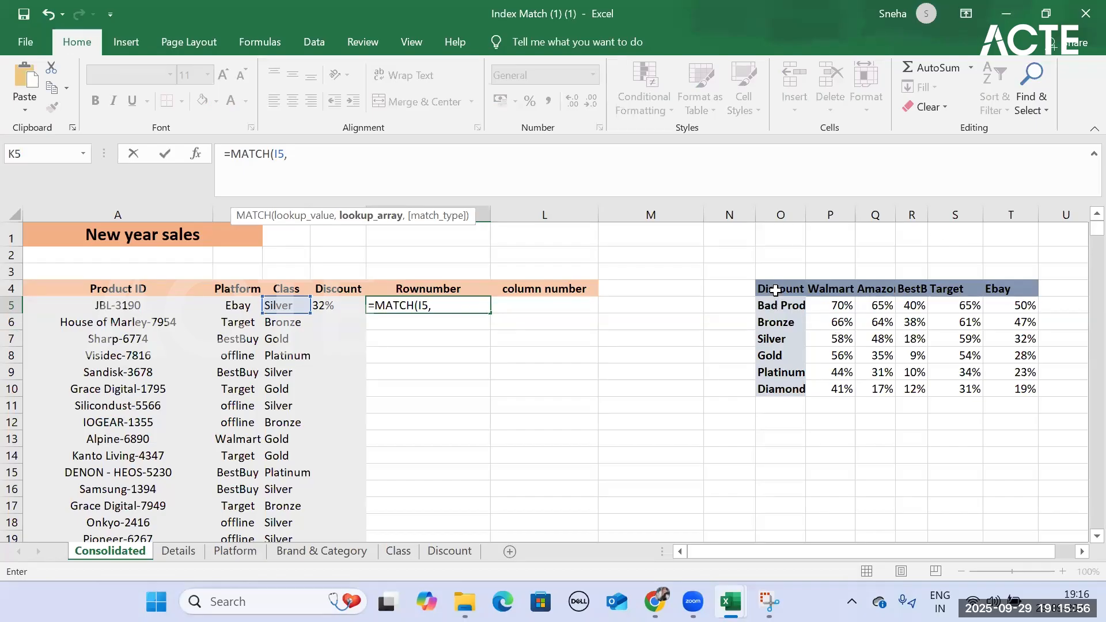
pyautogui.moveTo(775, 288); pyautogui.dragTo(777, 396)
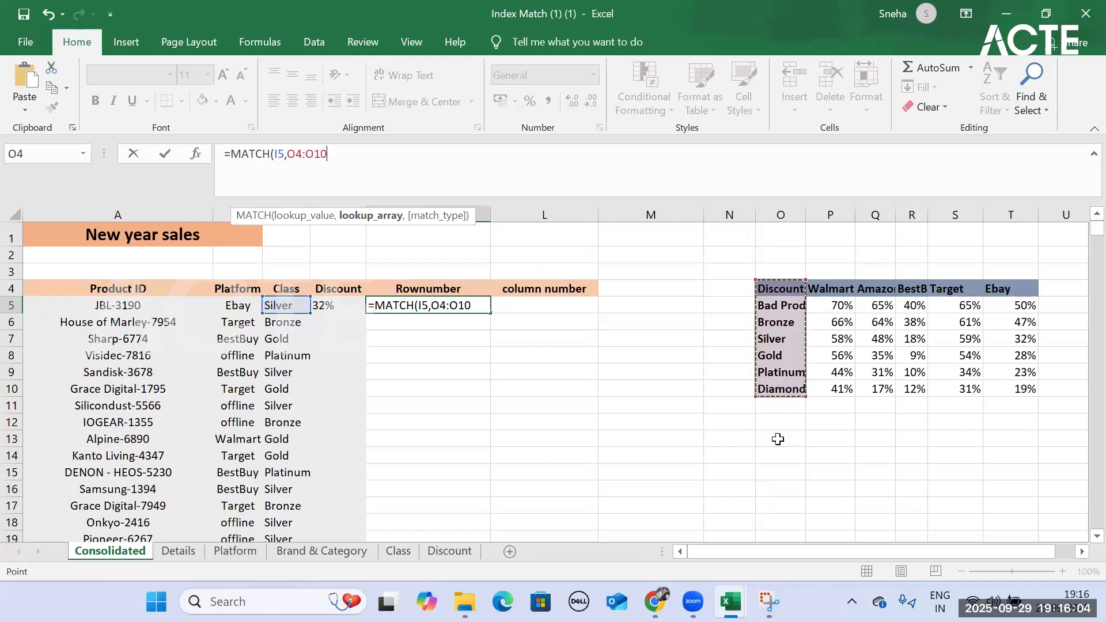
pyautogui.press('F4')
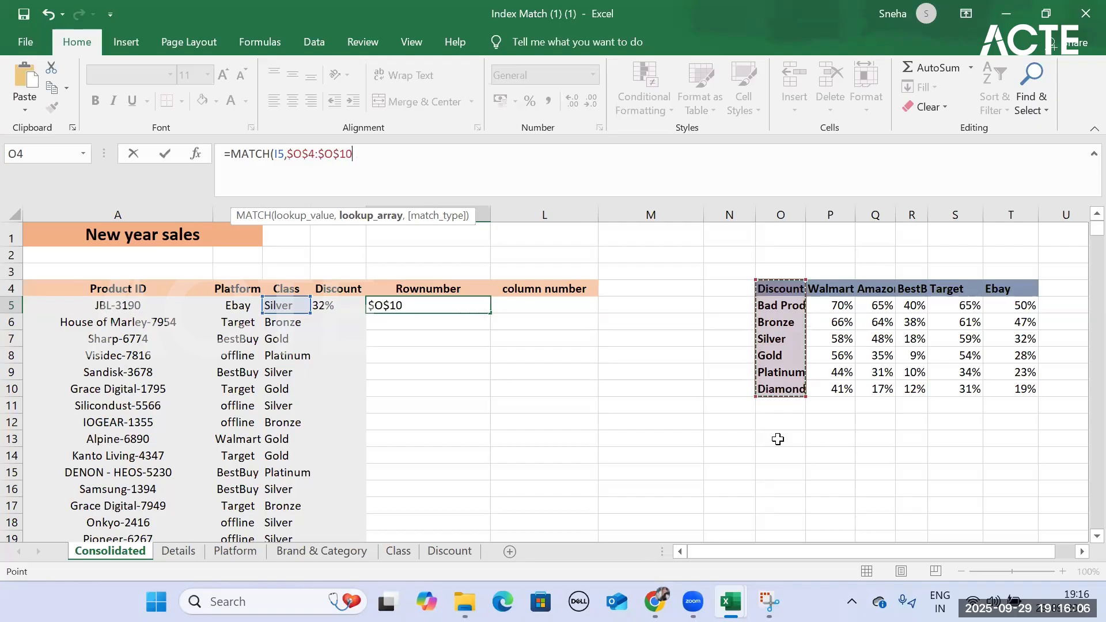
pyautogui.write(',')
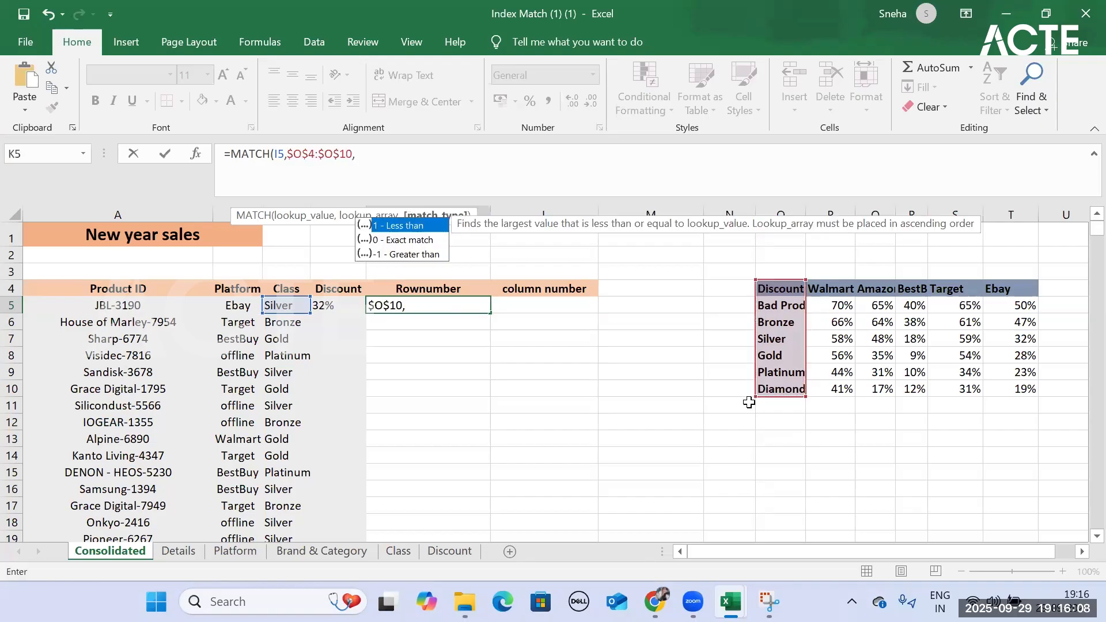
pyautogui.doubleClick(415, 240)
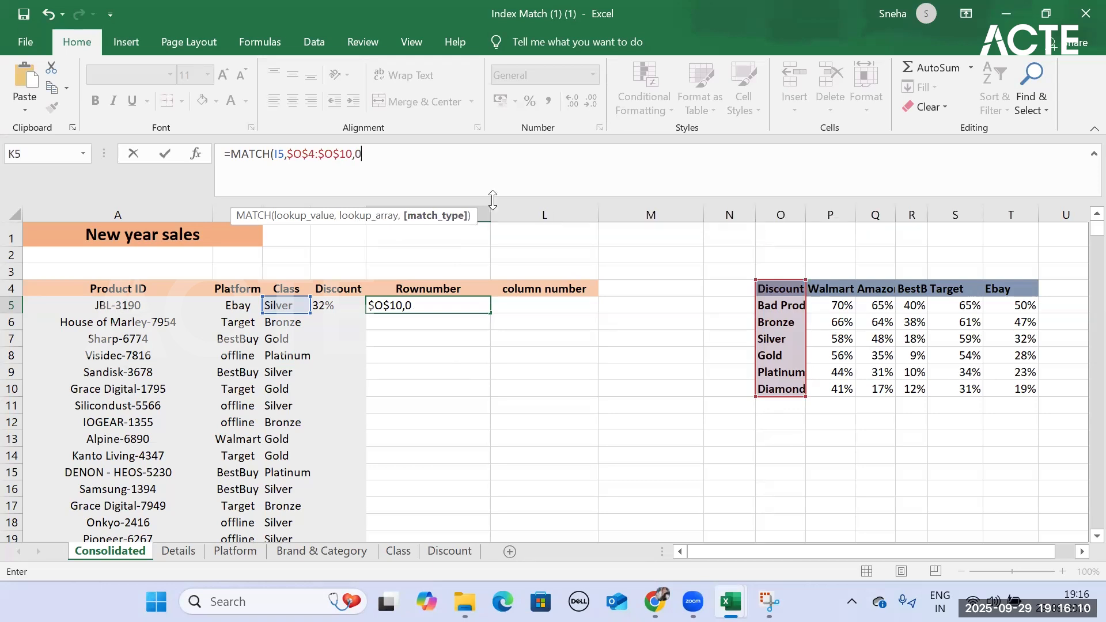
pyautogui.write(')')
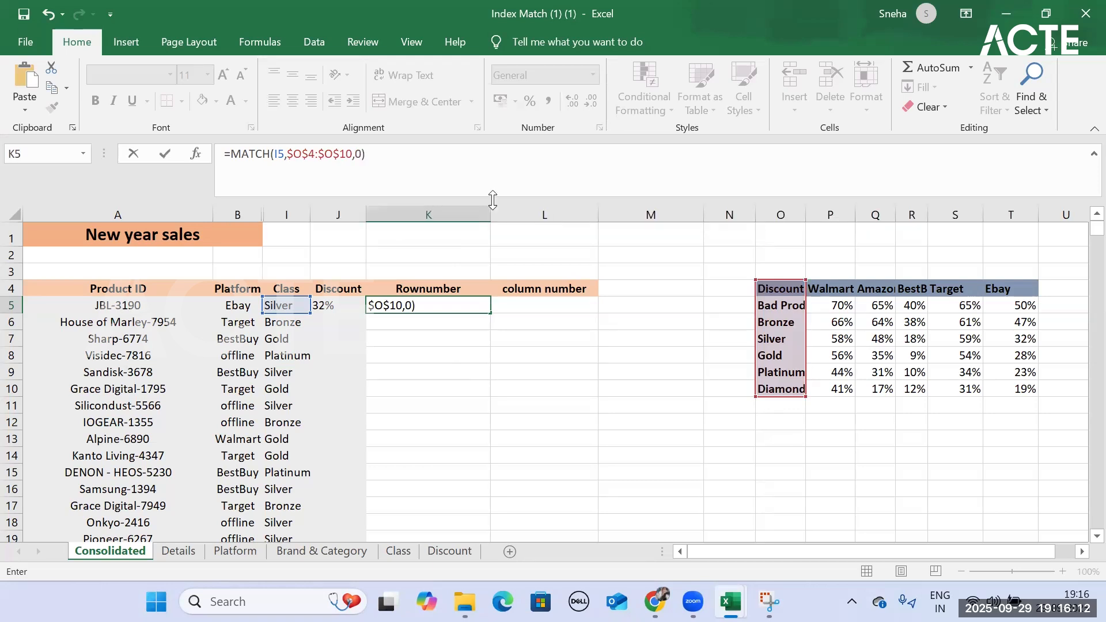
pyautogui.press('Return')
pyautogui.click(399, 307)
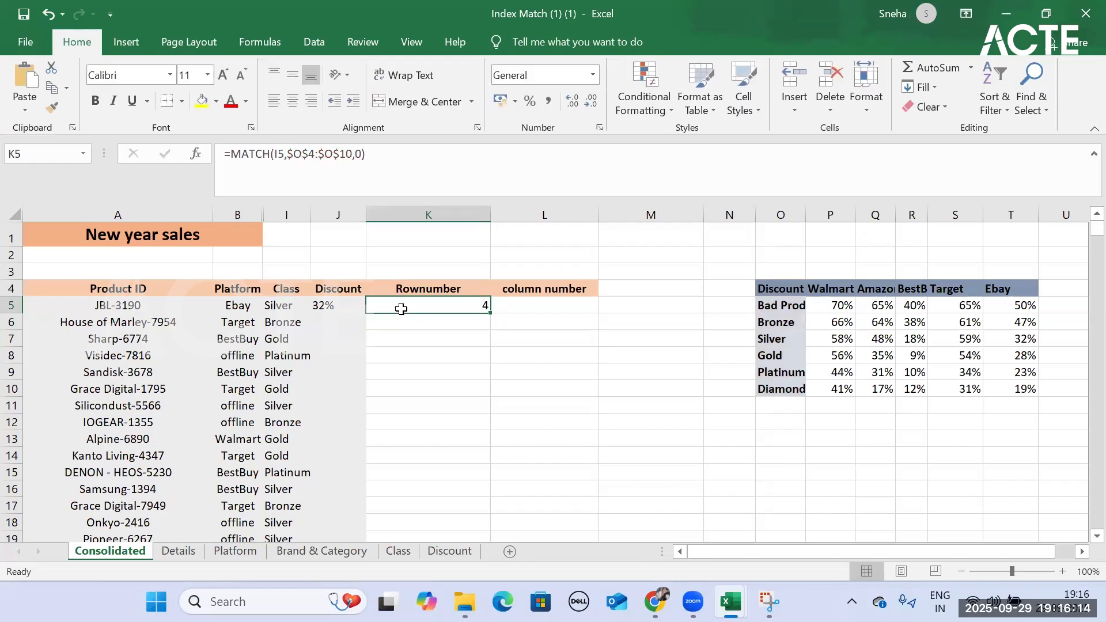
# Step: Start a MATCH formula in L5 of the column number column with the platform in B5 as lookup value
pyautogui.click(503, 307)
pyautogui.write('=c')
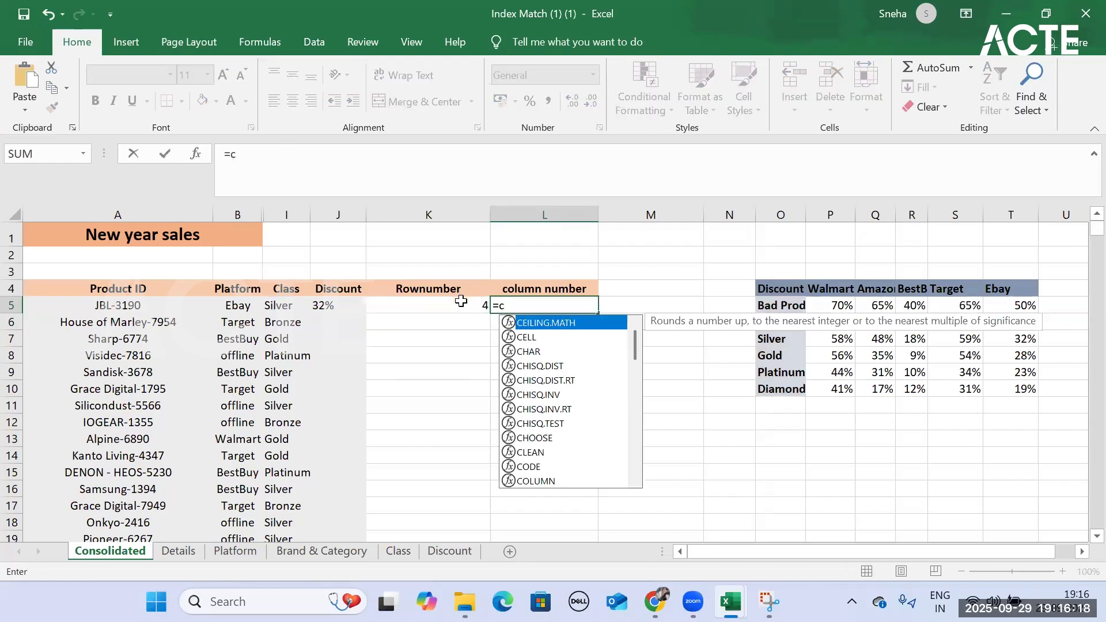
pyautogui.press('BackSpace')
pyautogui.write('ma')
pyautogui.press('Tab')
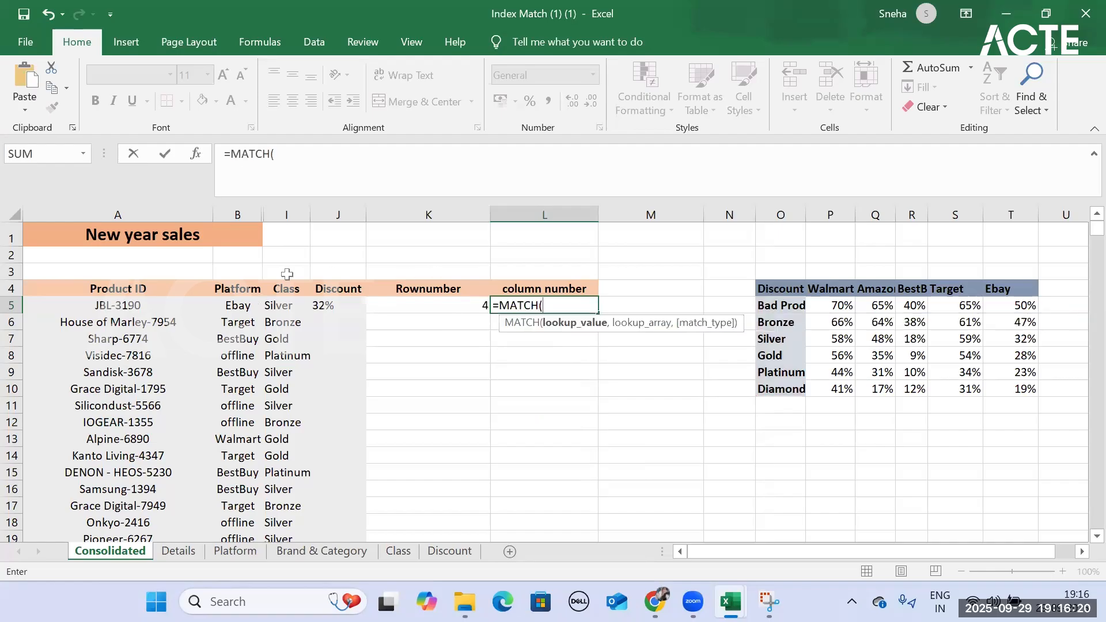
pyautogui.click(225, 305)
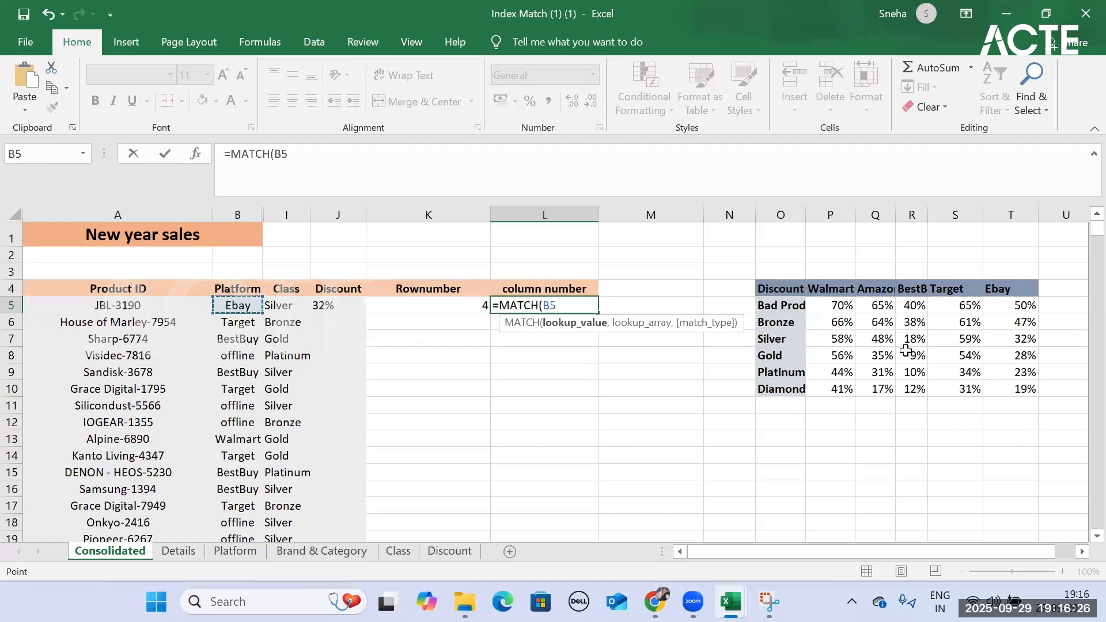
pyautogui.write(',')
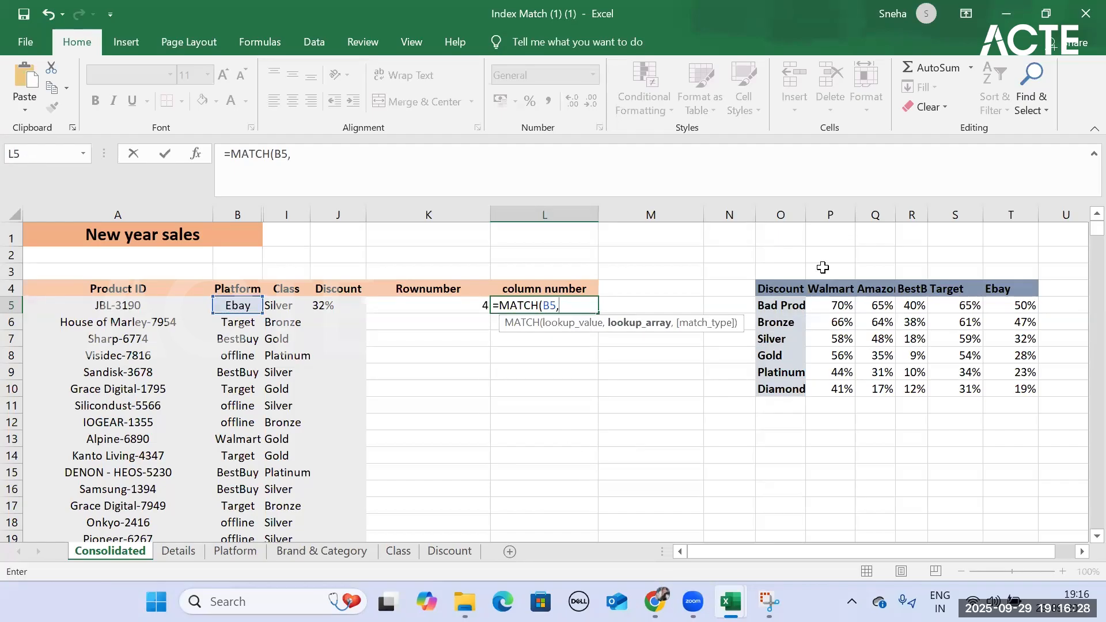
# Step: Complete L5's MATCH with the absolute header range $O$4:$T$4 and match type 0 for an exact match, and enter it
pyautogui.moveTo(765, 288); pyautogui.dragTo(1018, 284)
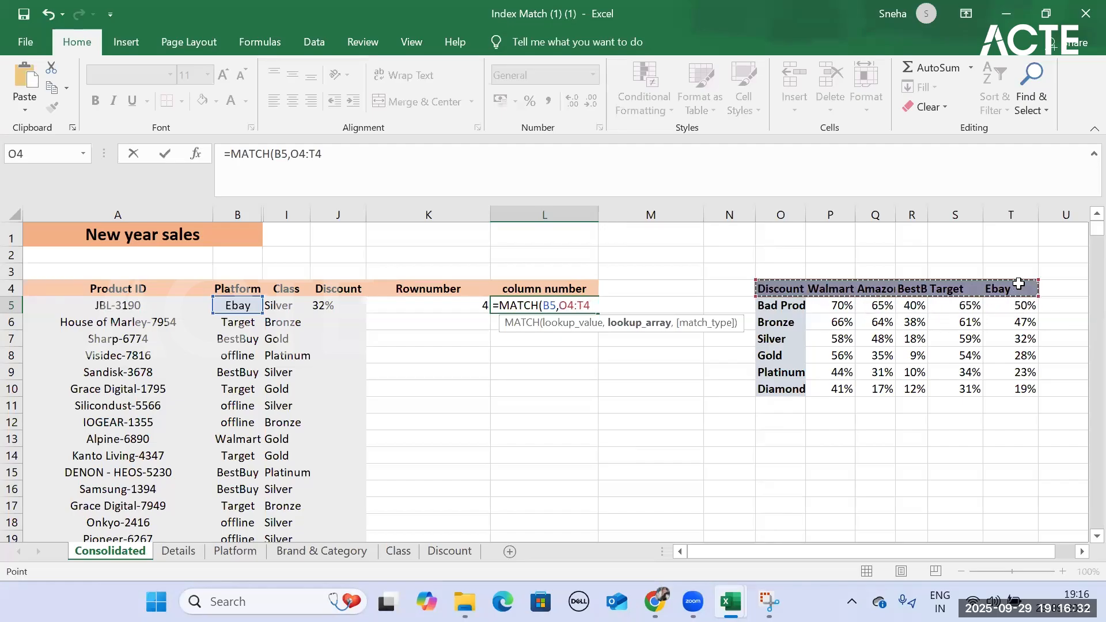
pyautogui.press('F4')
pyautogui.write(',')
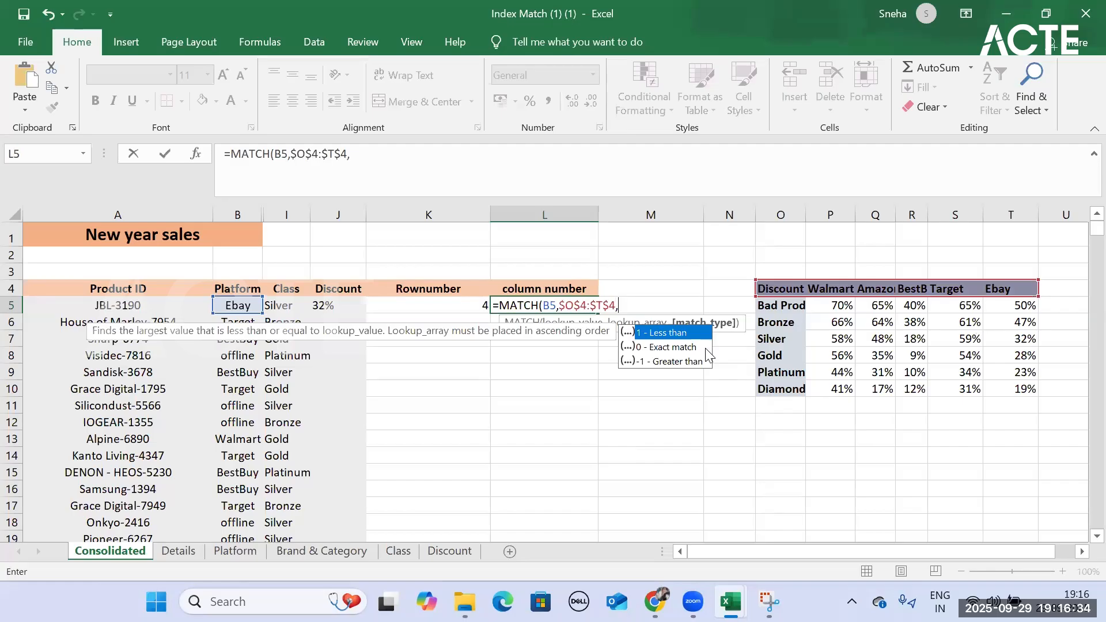
pyautogui.click(656, 345)
pyautogui.doubleClick(656, 345)
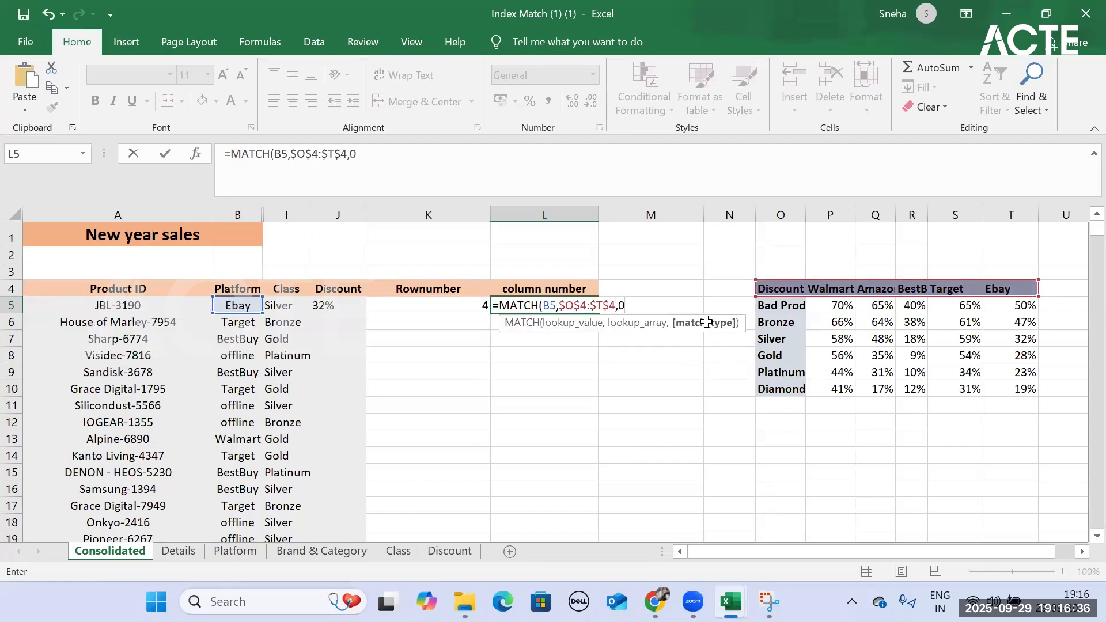
pyautogui.write(')')
pyautogui.press('Return')
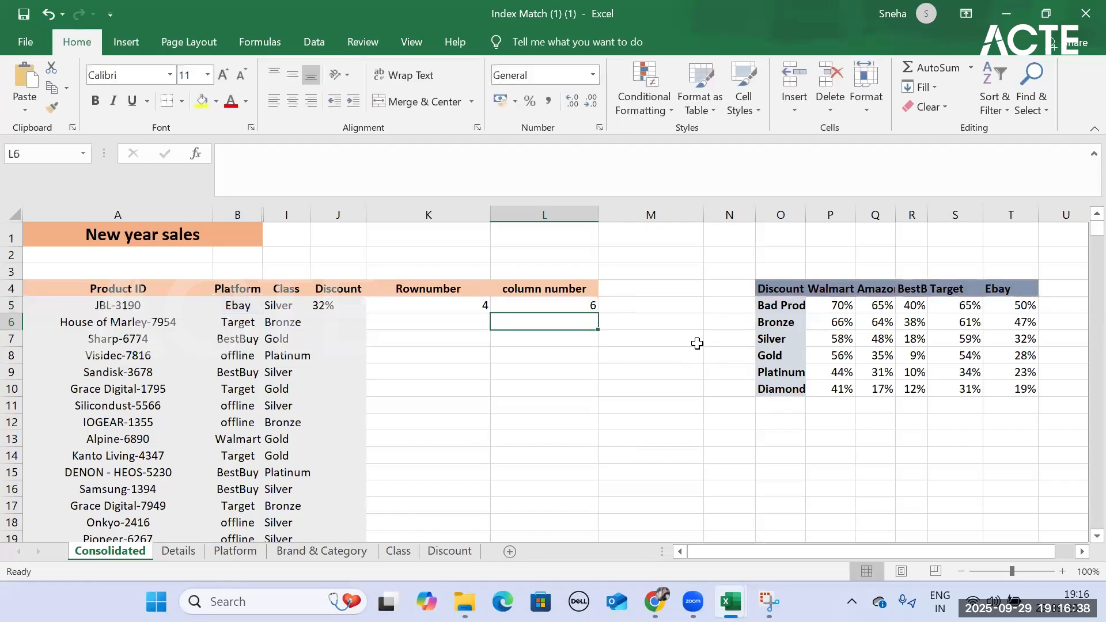
pyautogui.click(556, 305)
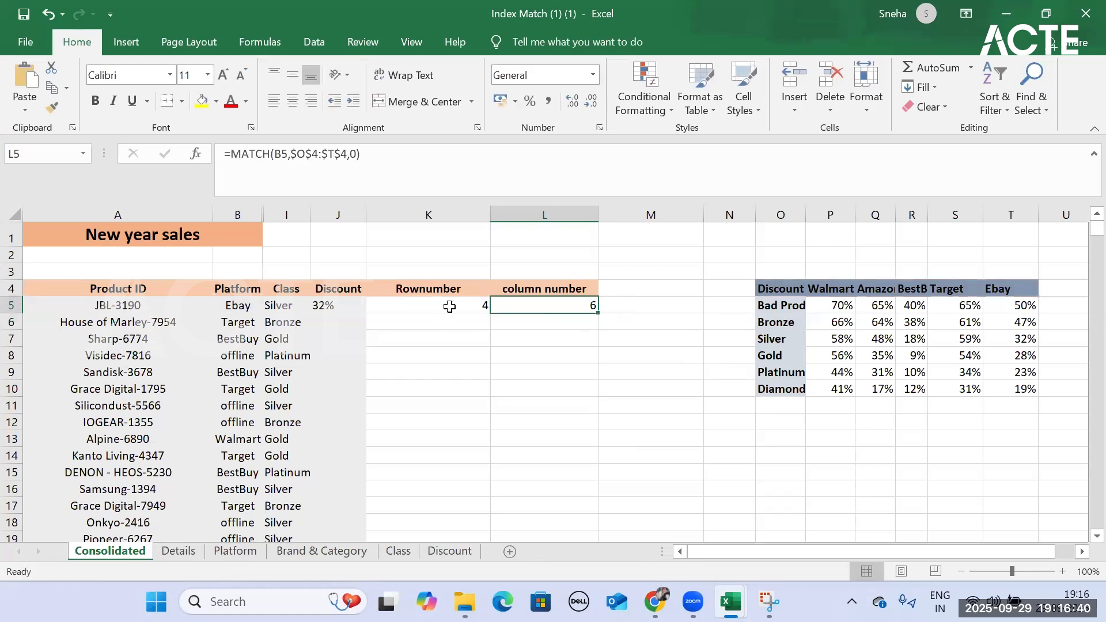
pyautogui.click(449, 306)
pyautogui.click(337, 306)
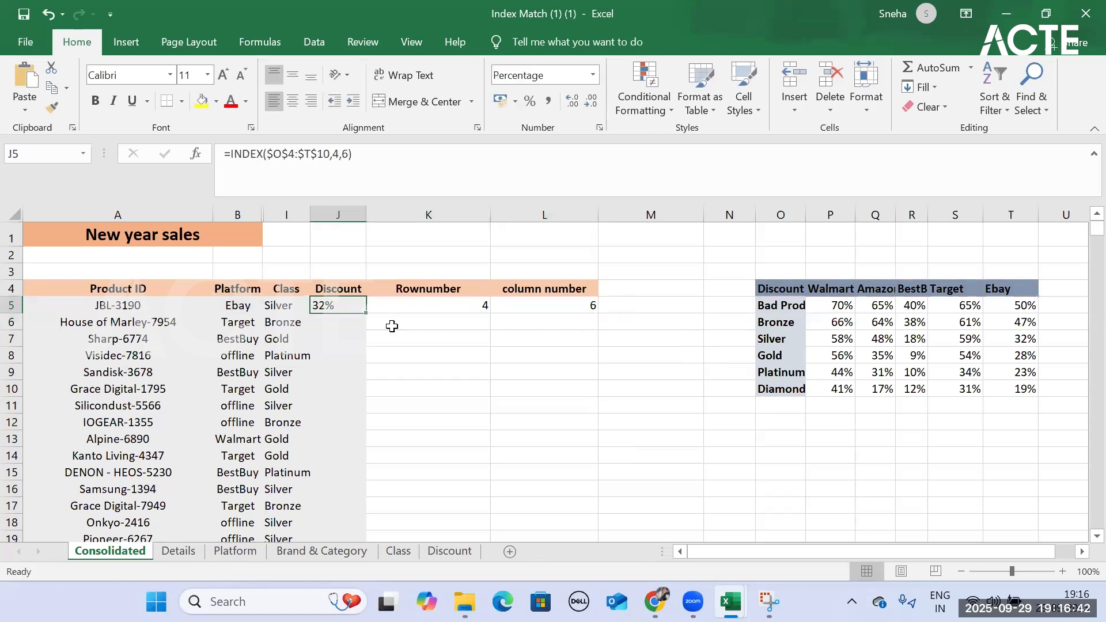
pyautogui.click(341, 153)
pyautogui.press('Delete')
pyautogui.press('Delete')
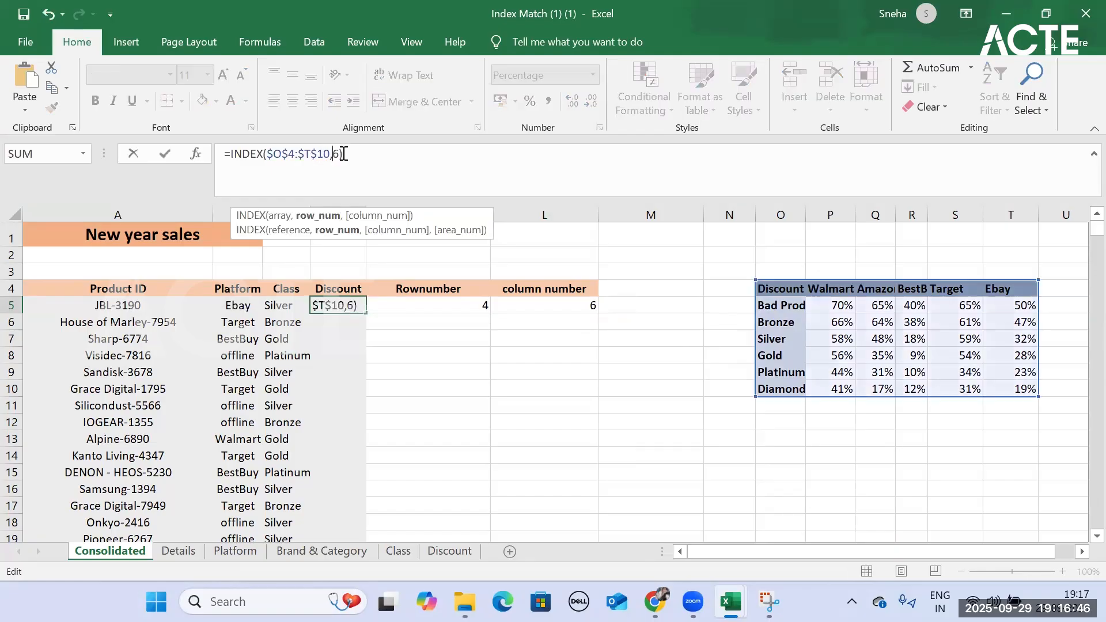
pyautogui.write(',')
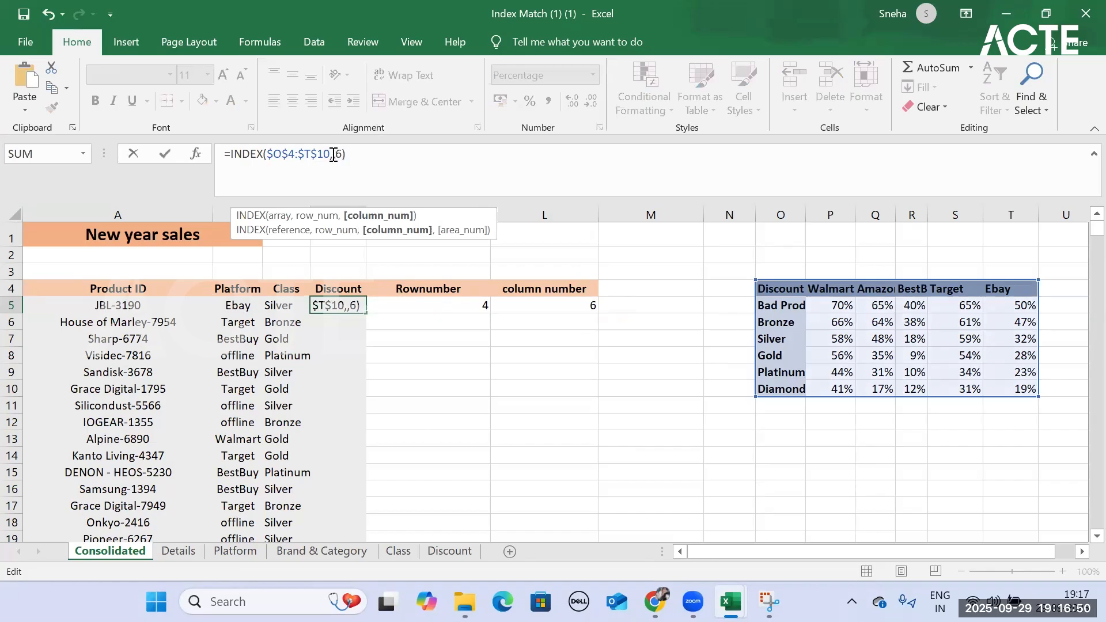
pyautogui.press('Left')
pyautogui.press('Left')
pyautogui.press('Right')
pyautogui.write('4')
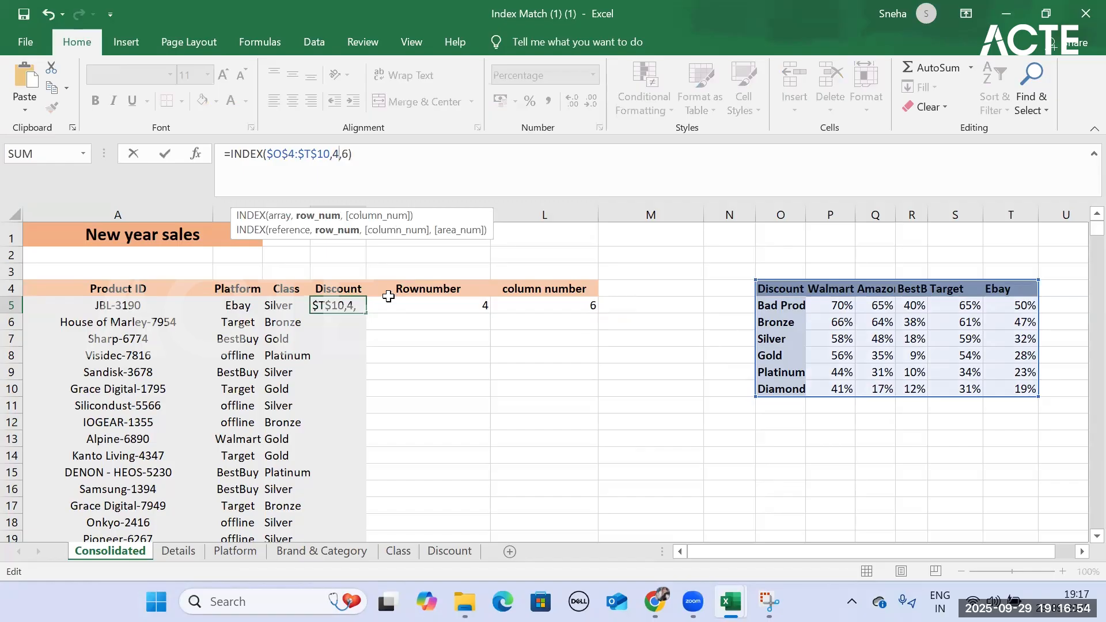
pyautogui.press('Return')
# Step: Replace the row number 4 in J5's INDEX formula with a copy of K5's expression MATCH(I5,$O$4:$O$10,0)
pyautogui.click(438, 300)
pyautogui.moveTo(380, 155); pyautogui.dragTo(231, 153)
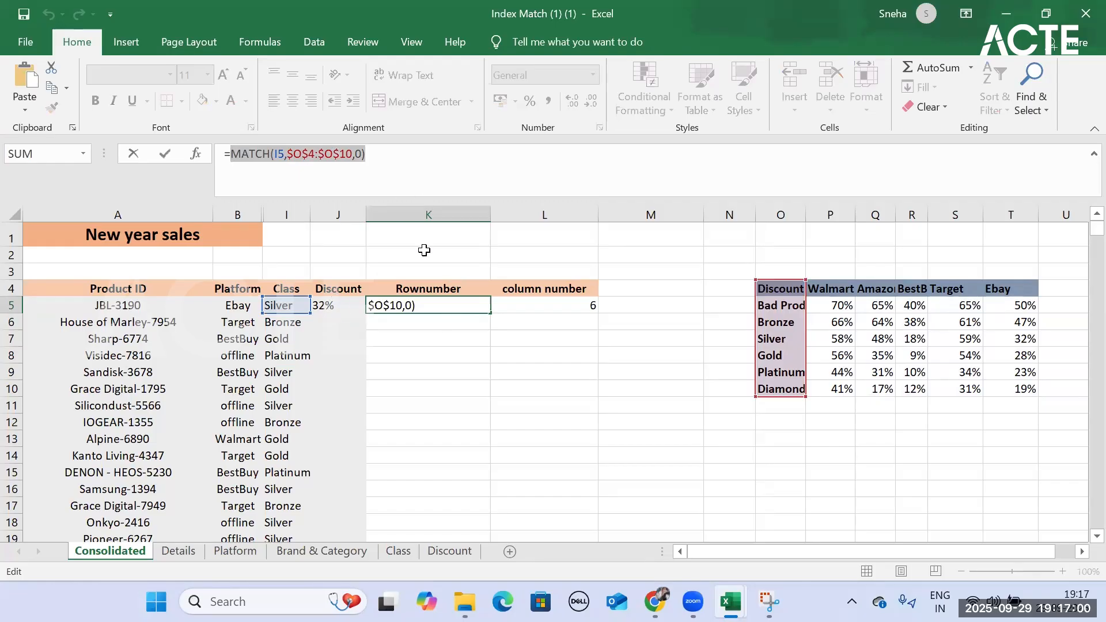
pyautogui.press('Return')
pyautogui.click(326, 305)
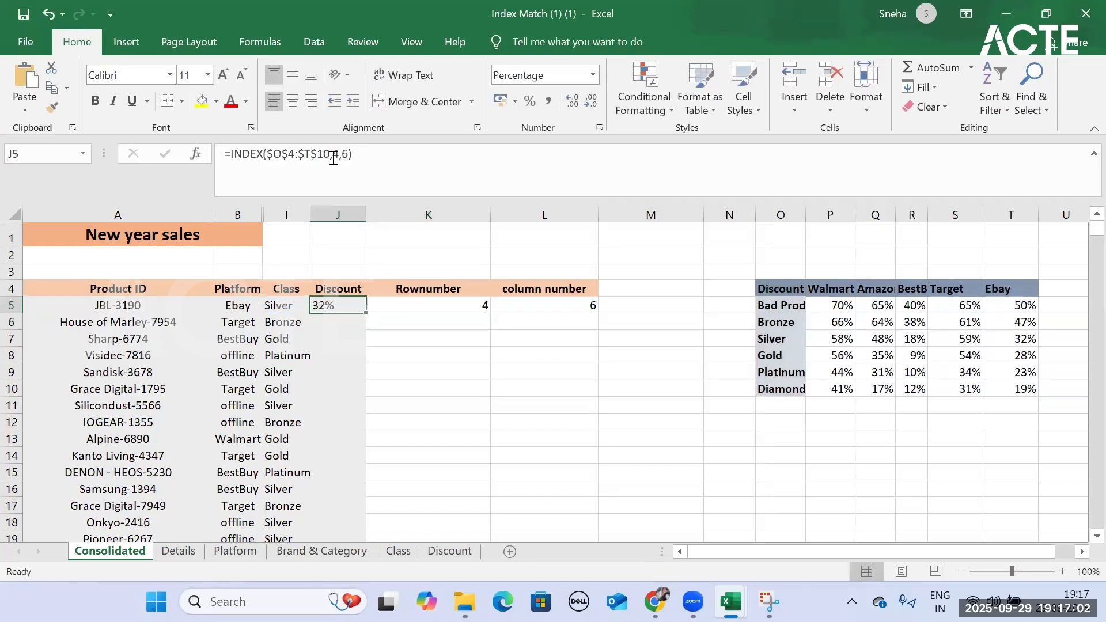
pyautogui.click(334, 154)
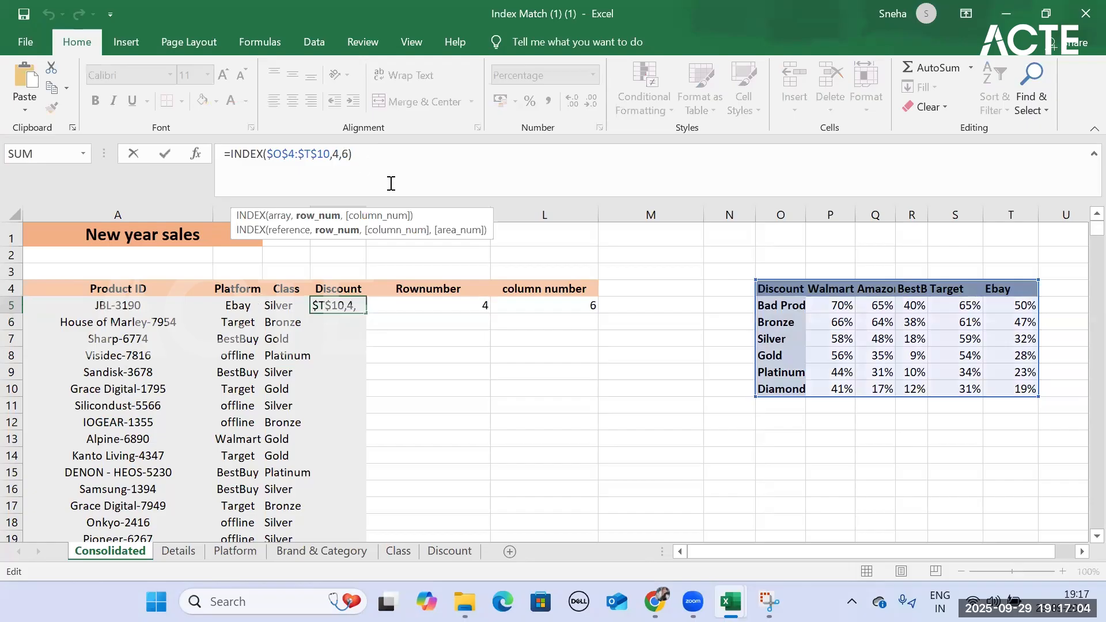
pyautogui.press('Delete')
pyautogui.hotkey('ctrl', 'v')
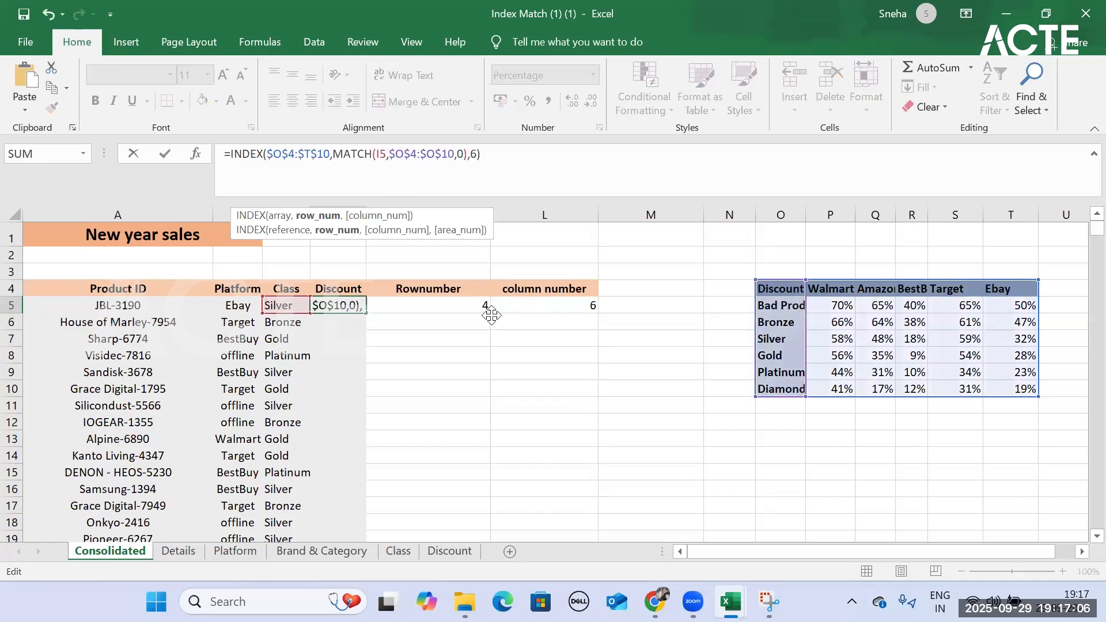
pyautogui.click(476, 154)
pyautogui.click(517, 192)
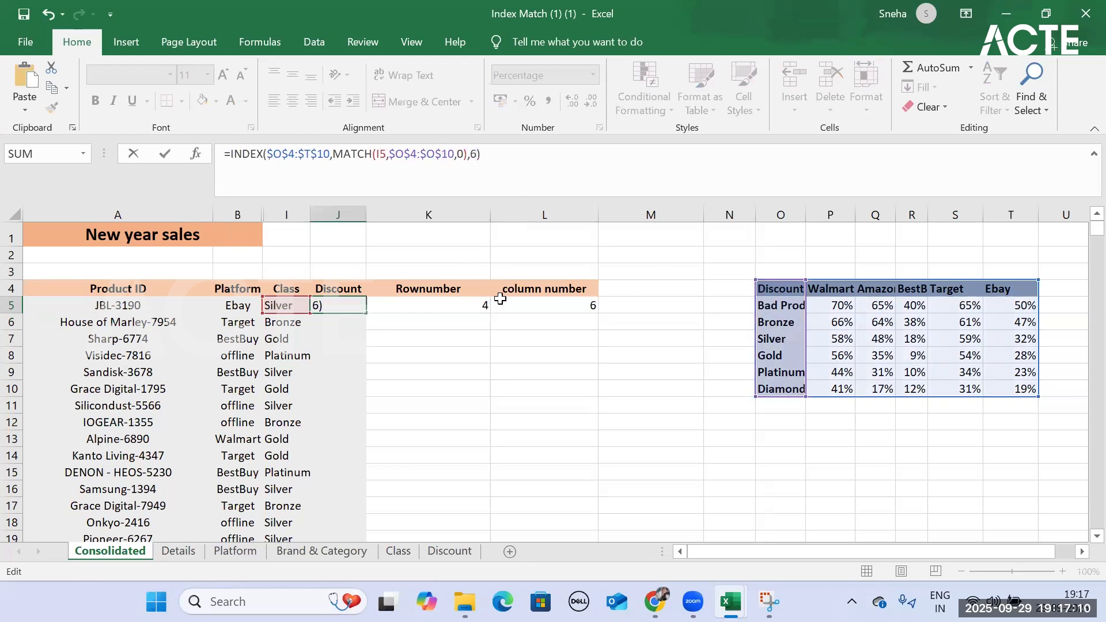
pyautogui.press('Return')
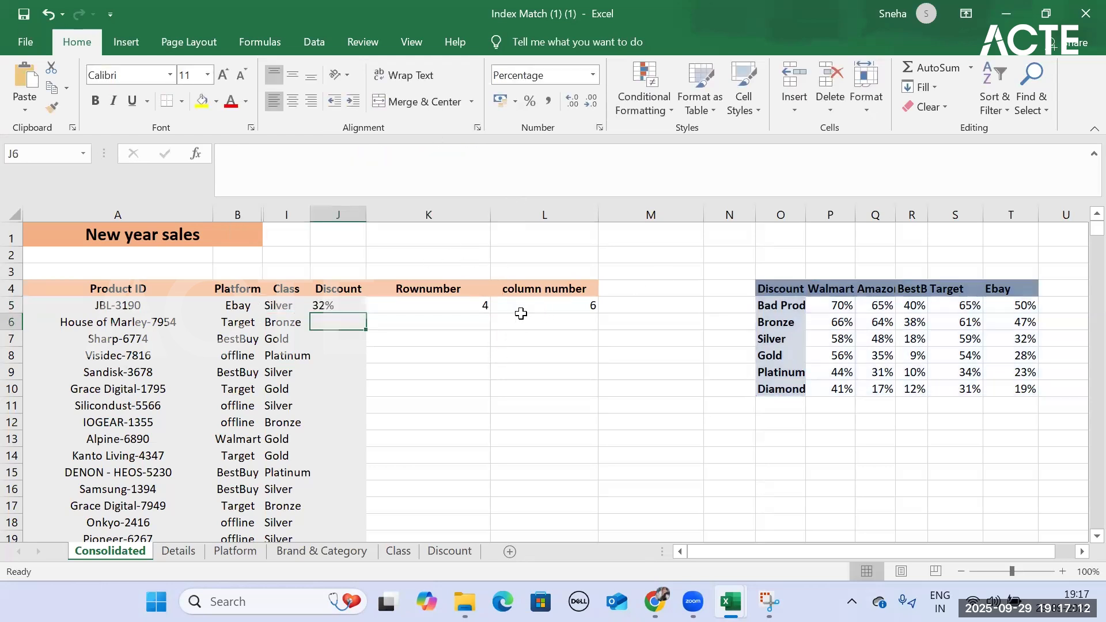
# Step: Replace the column number 6 in J5's INDEX formula with a copy of L5's expression MATCH(B5,$O$4:$T$4,0)
pyautogui.click(536, 306)
pyautogui.moveTo(369, 157); pyautogui.dragTo(230, 155)
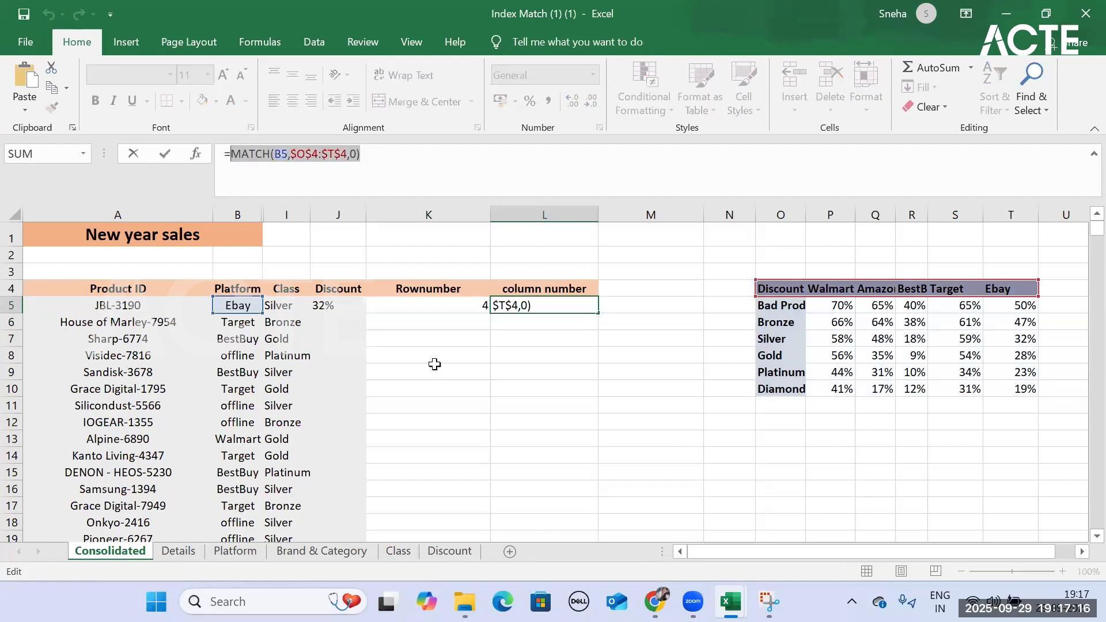
pyautogui.press('Return')
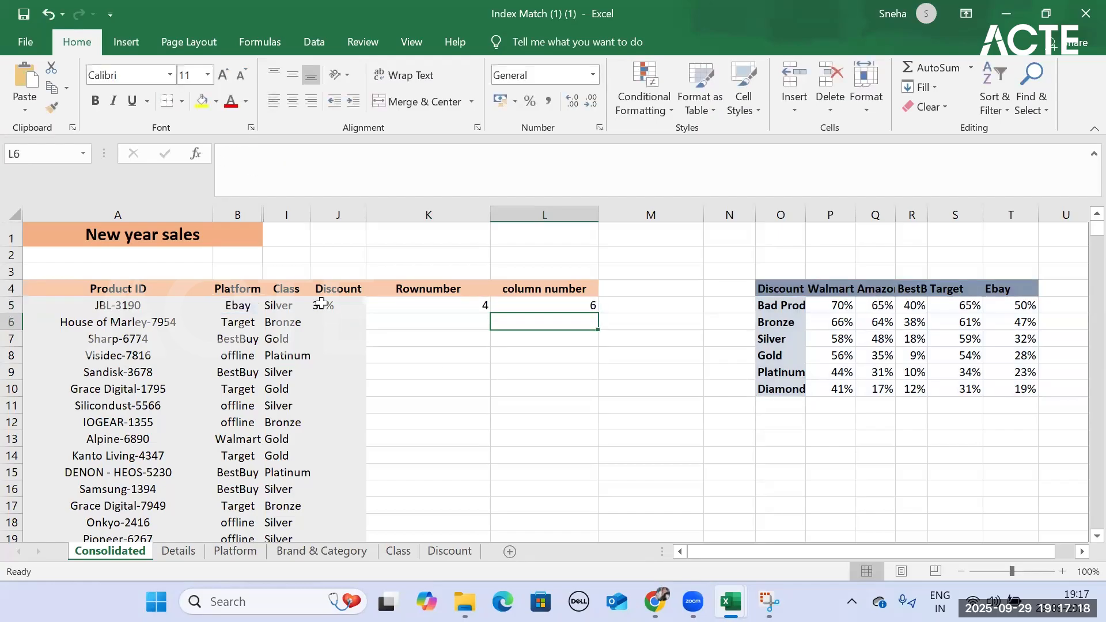
pyautogui.click(323, 307)
pyautogui.click(470, 153)
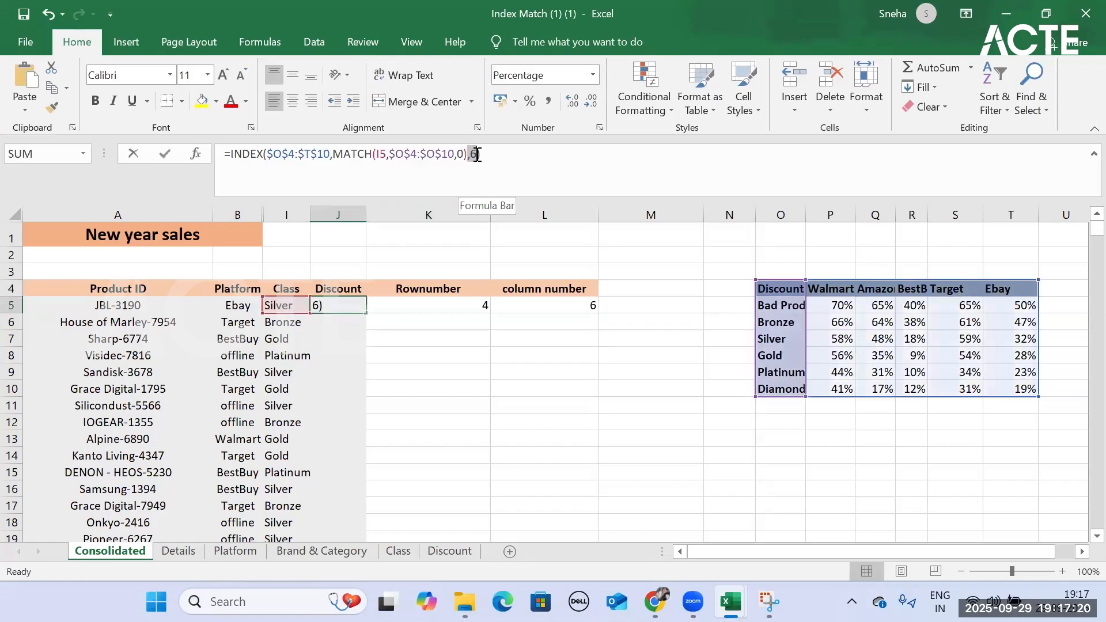
pyautogui.press('BackSpace')
pyautogui.hotkey('ctrl', 'v')
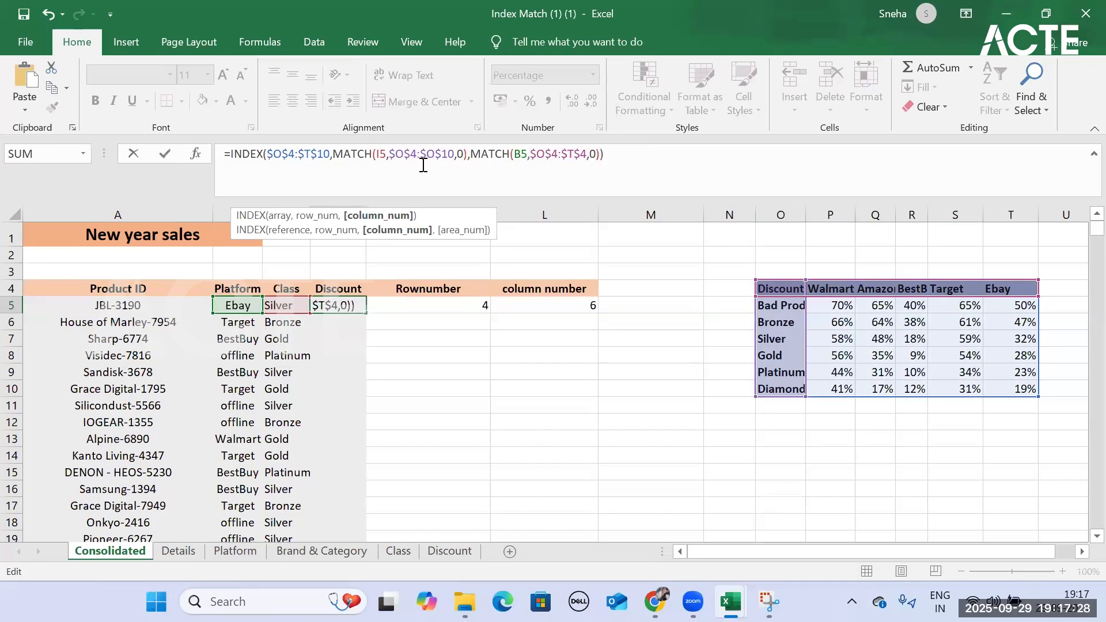
pyautogui.click(385, 154)
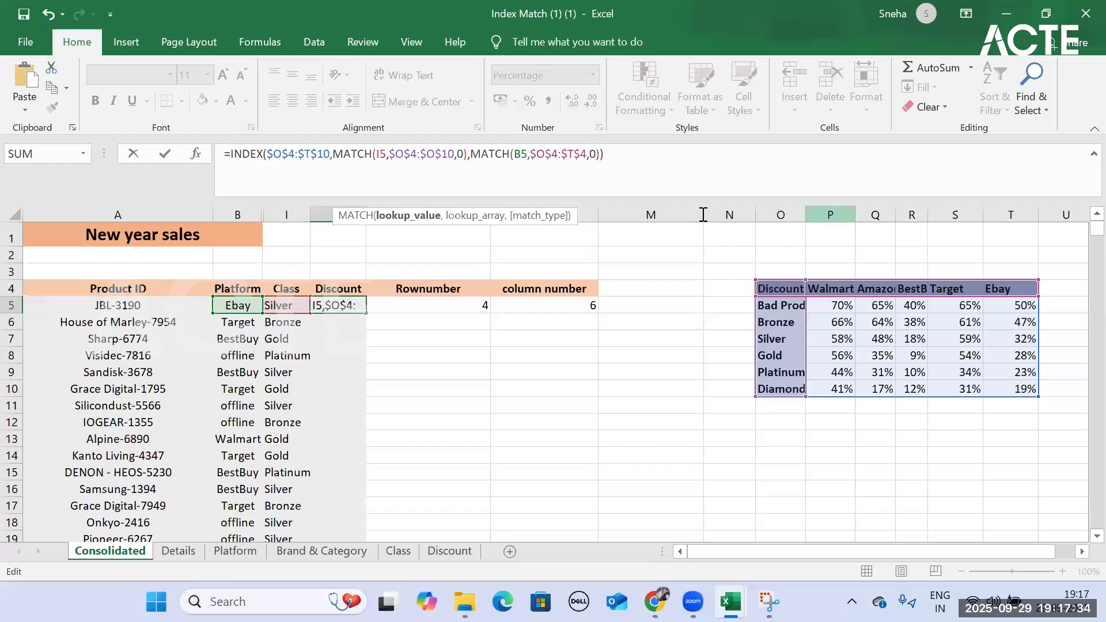
pyautogui.click(611, 154)
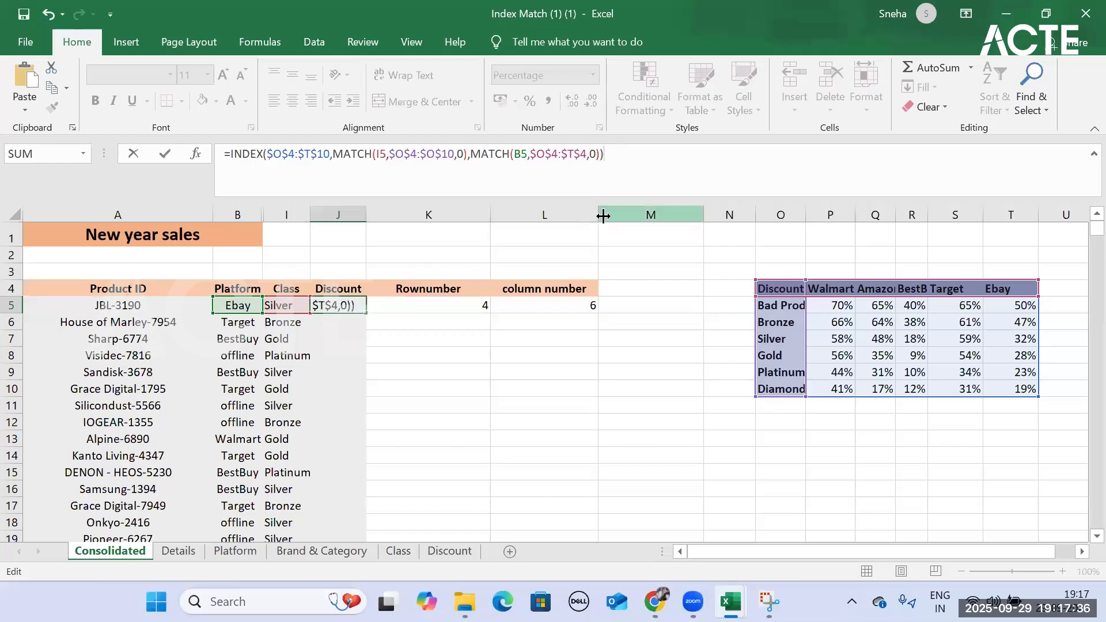
pyautogui.press('Return')
# Step: Fill J5's INDEX MATCH formula down the whole Discount column and look through the filled rows
pyautogui.click(358, 309)
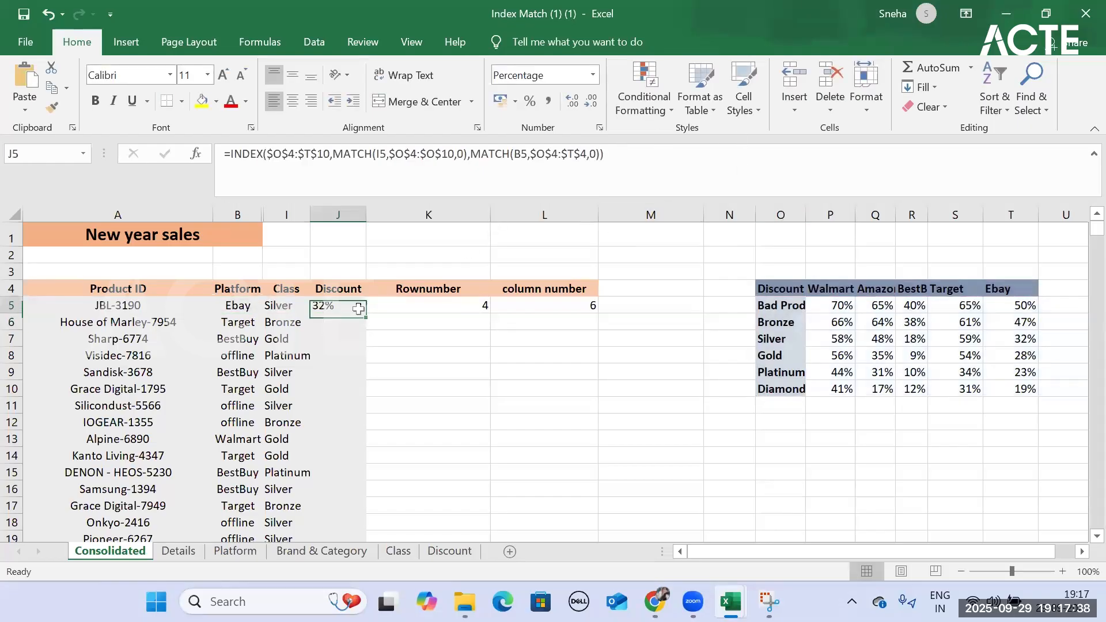
pyautogui.doubleClick(368, 311)
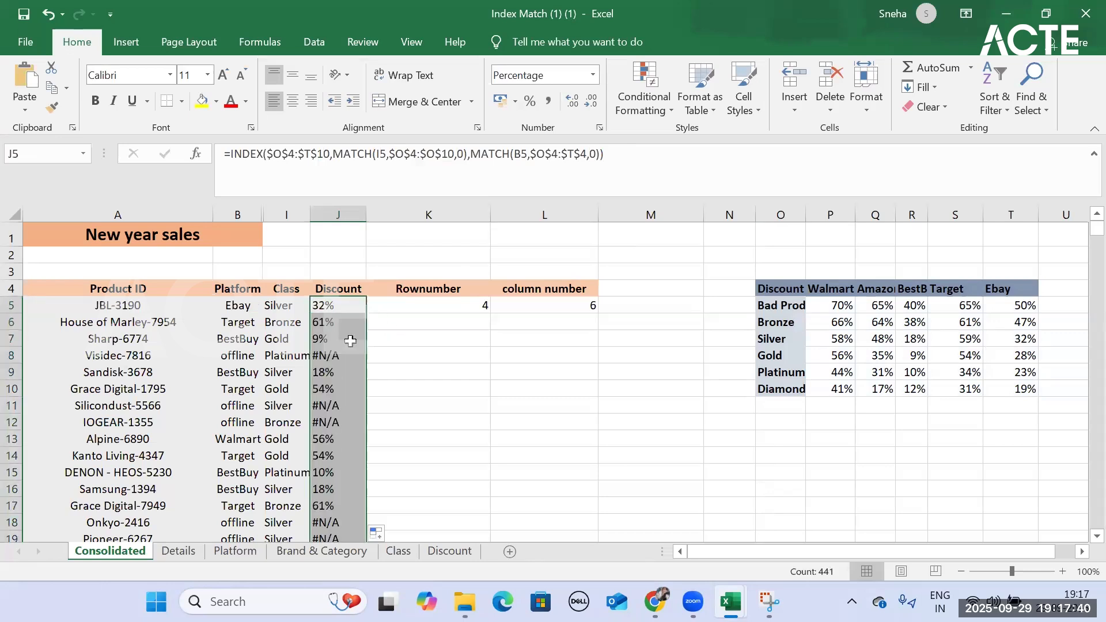
pyautogui.scroll(-12, 340, 458)
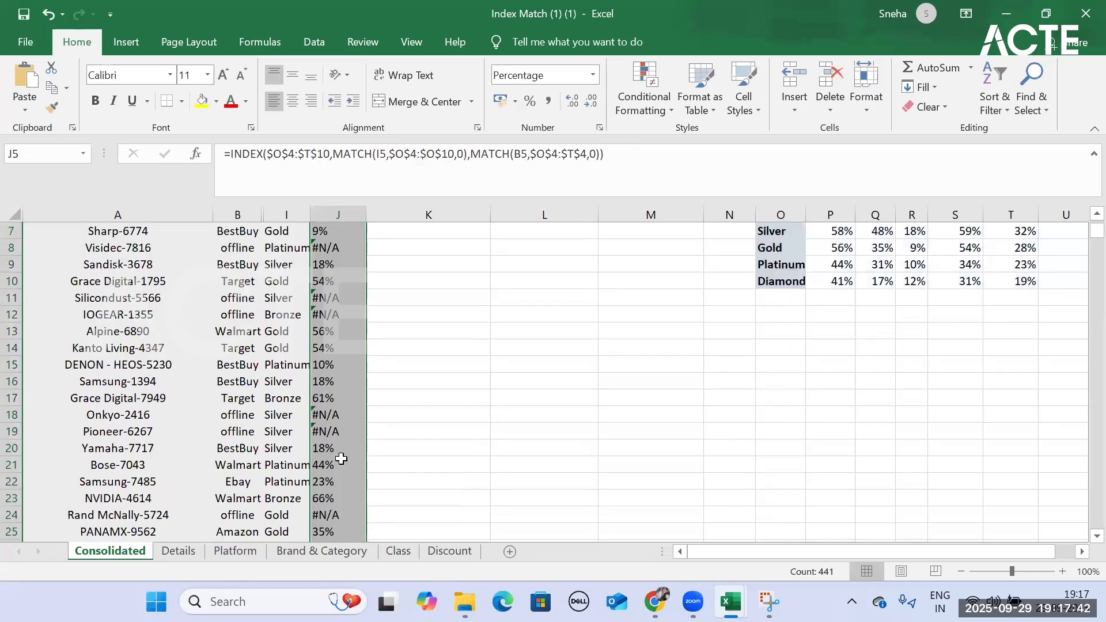
pyautogui.scroll(-9, 342, 458)
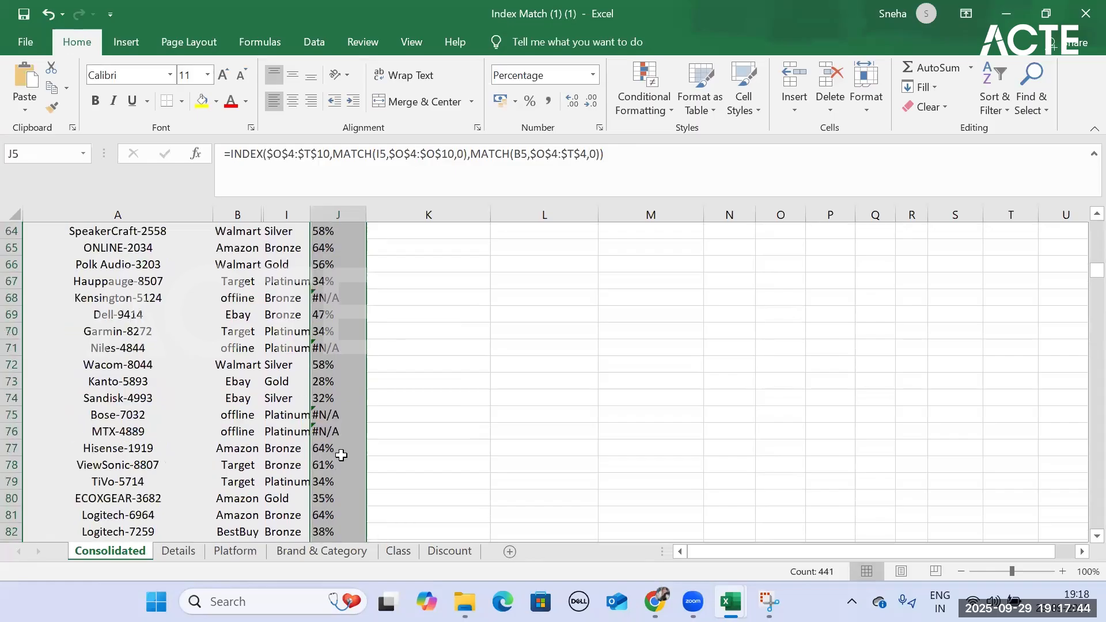
pyautogui.scroll(20, 342, 454)
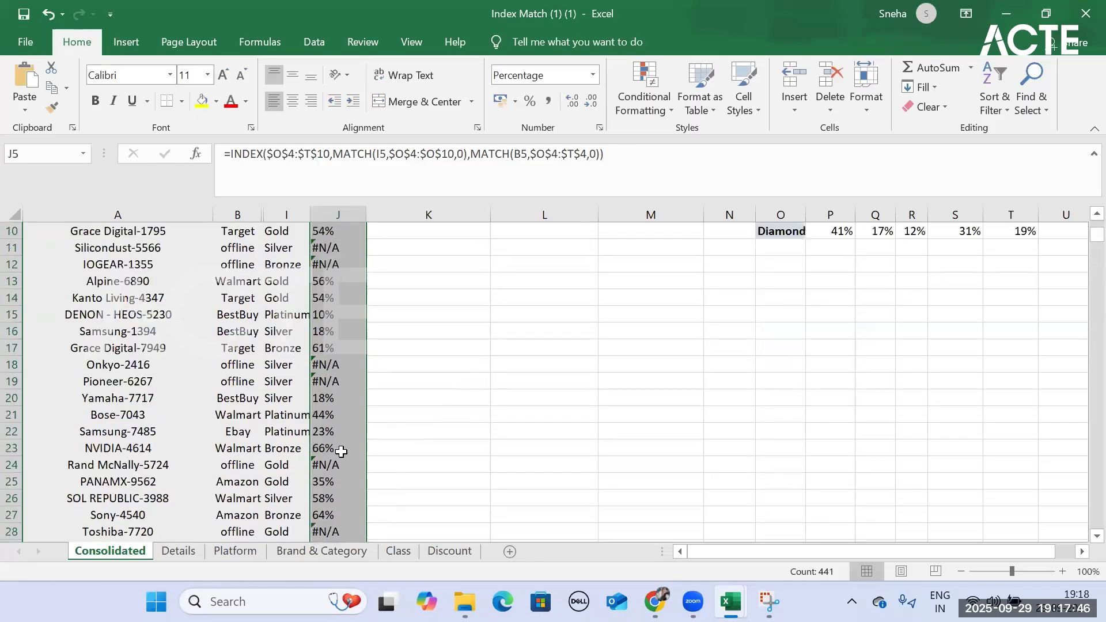
pyautogui.click(336, 286)
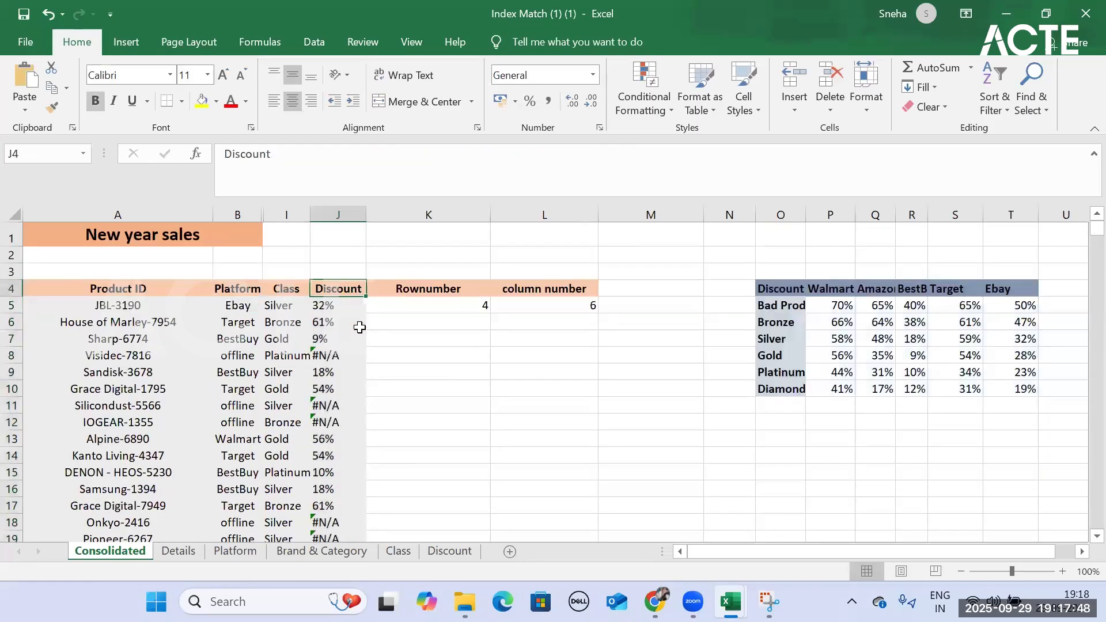
pyautogui.rightClick(340, 286)
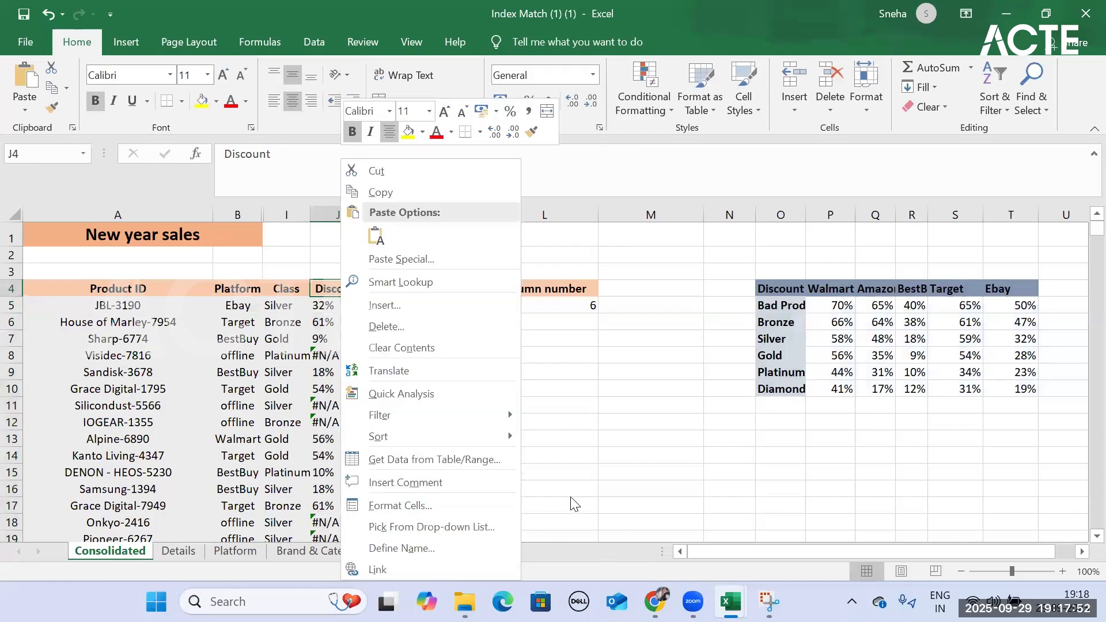
pyautogui.click(282, 274)
pyautogui.click(343, 306)
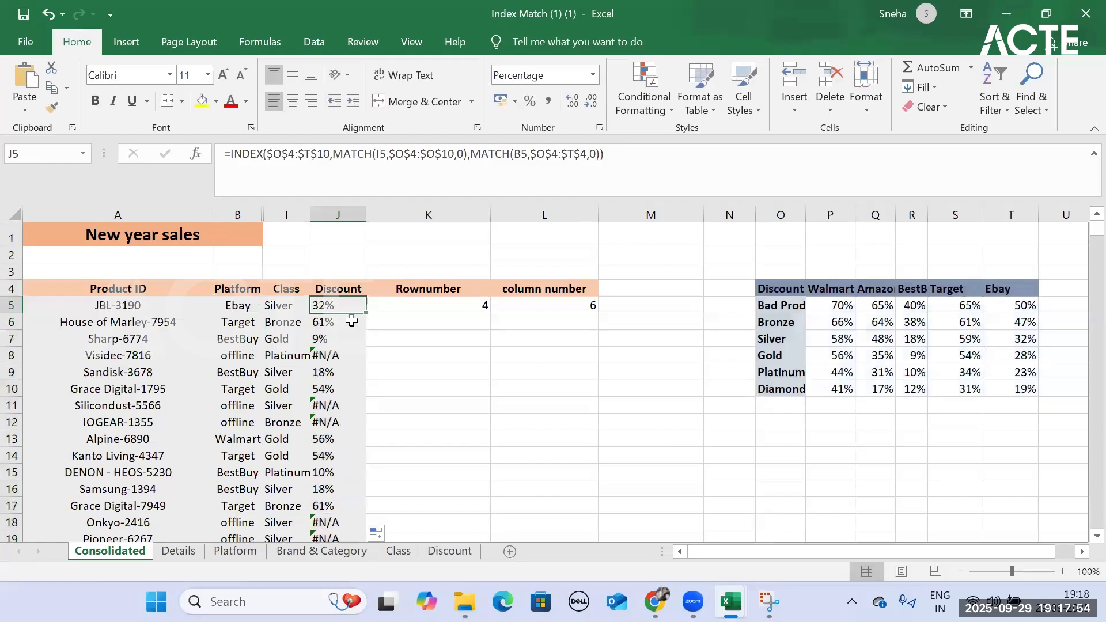
pyautogui.hotkey('ctrl', 'shift', 'Down')
pyautogui.rightClick(345, 282)
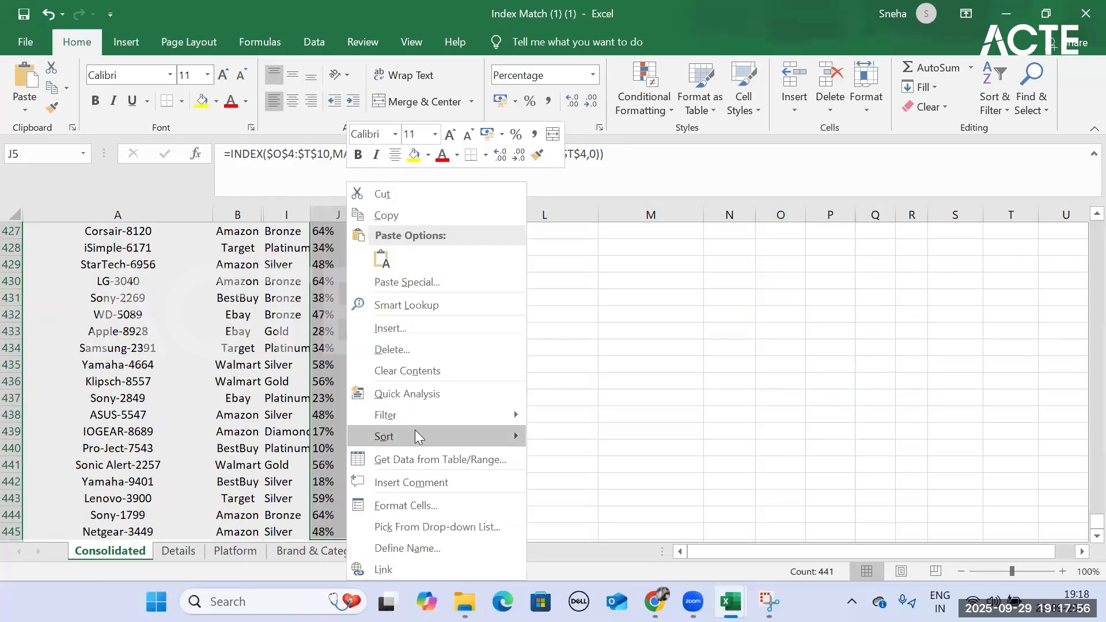
pyautogui.moveTo(415, 422)
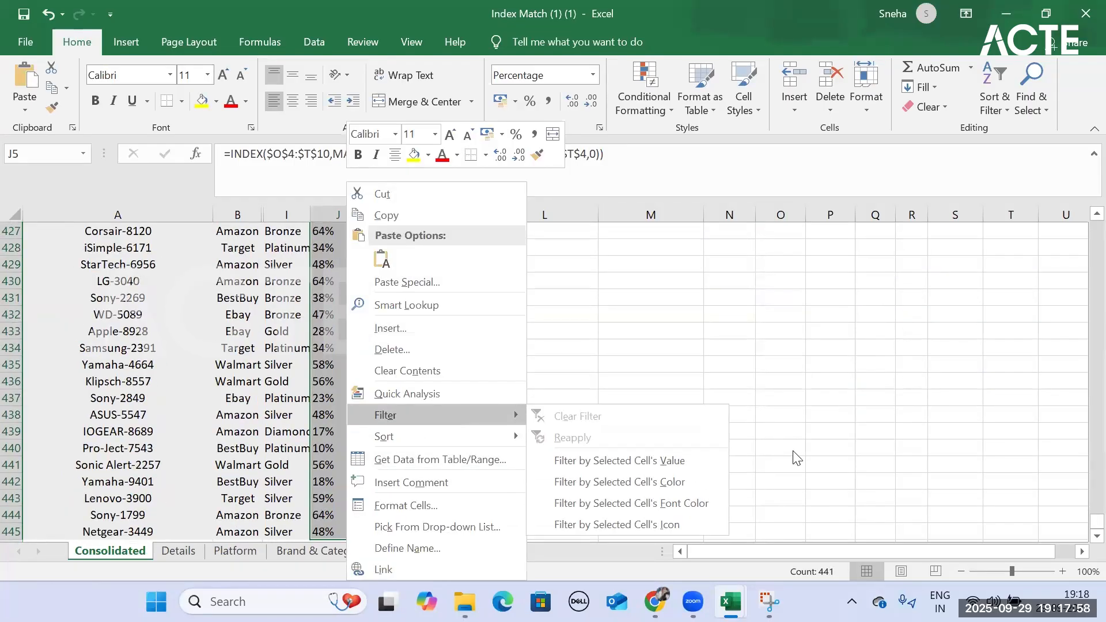
pyautogui.click(661, 398)
pyautogui.scroll(11, 378, 386)
pyautogui.scroll(6, 1016, 275)
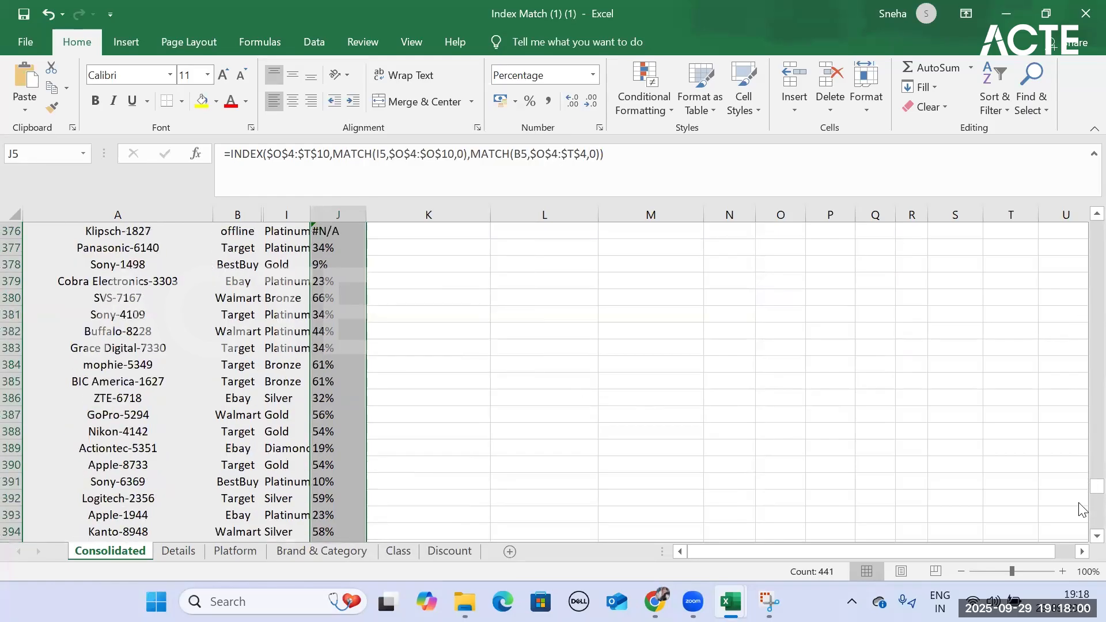
pyautogui.moveTo(1095, 491); pyautogui.dragTo(1085, 6)
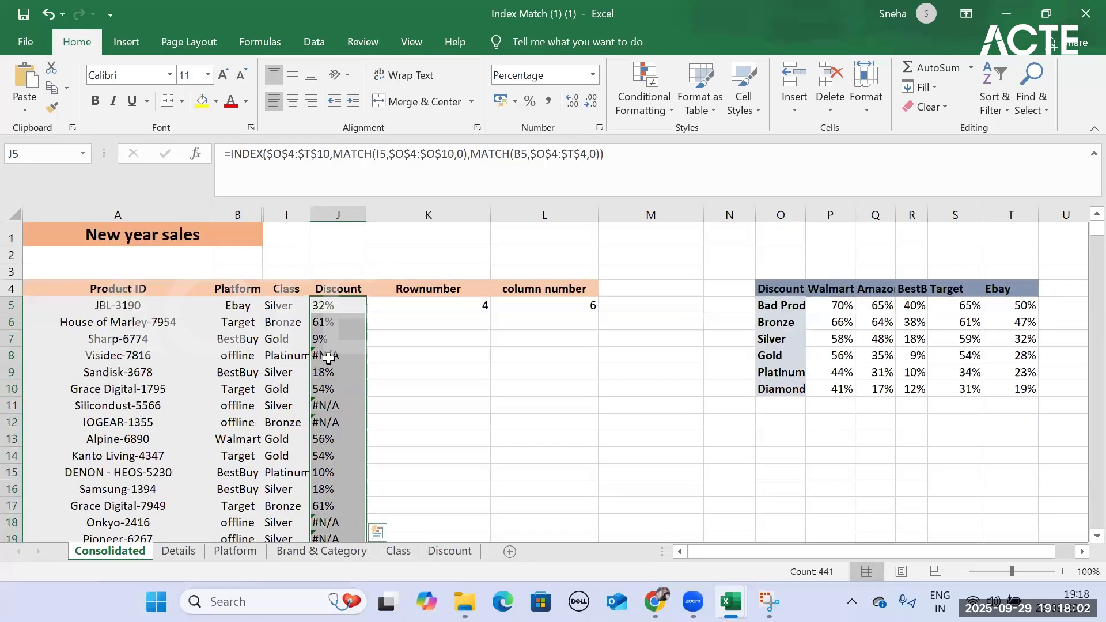
# Step: Filter the Discount column by J8's #N/A value and examine the platform of the remaining rows against the lookup headers
pyautogui.click(326, 355)
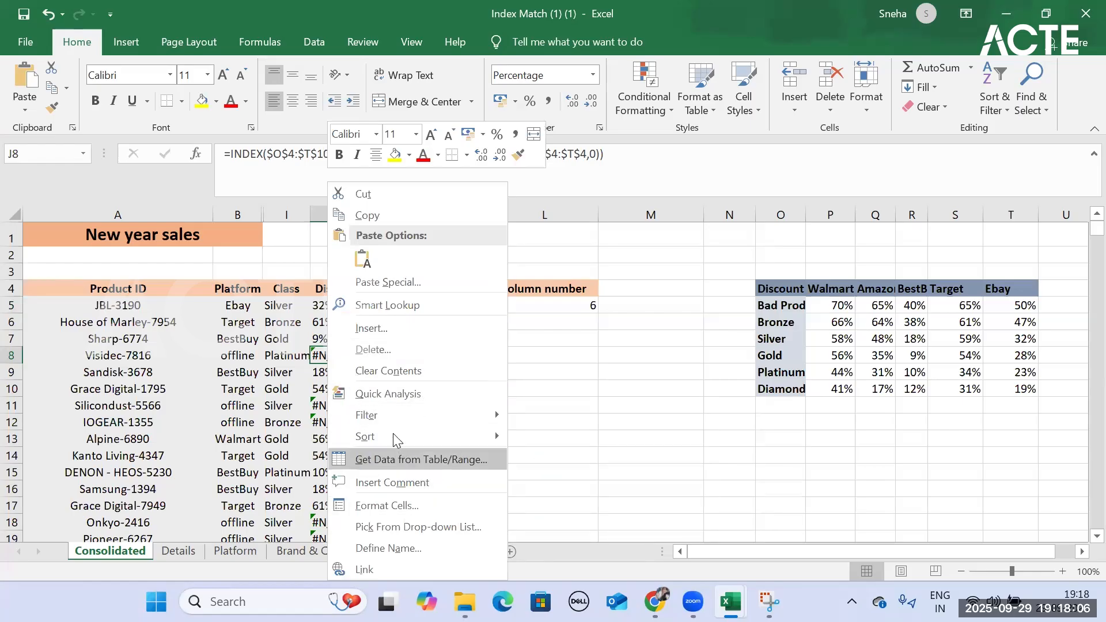
pyautogui.moveTo(402, 413)
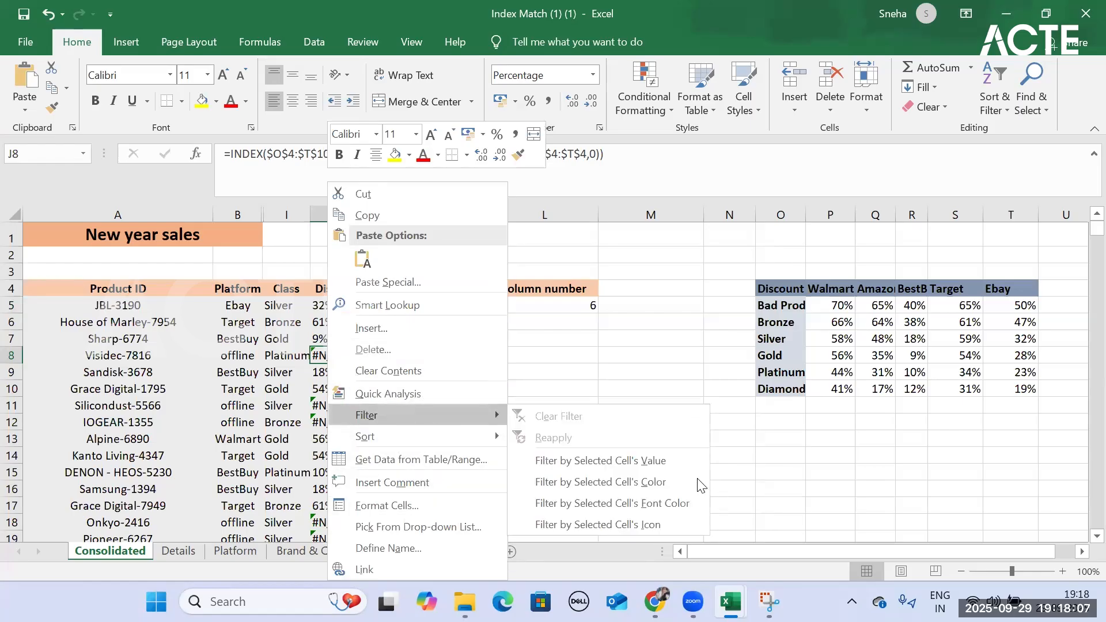
pyautogui.click(662, 459)
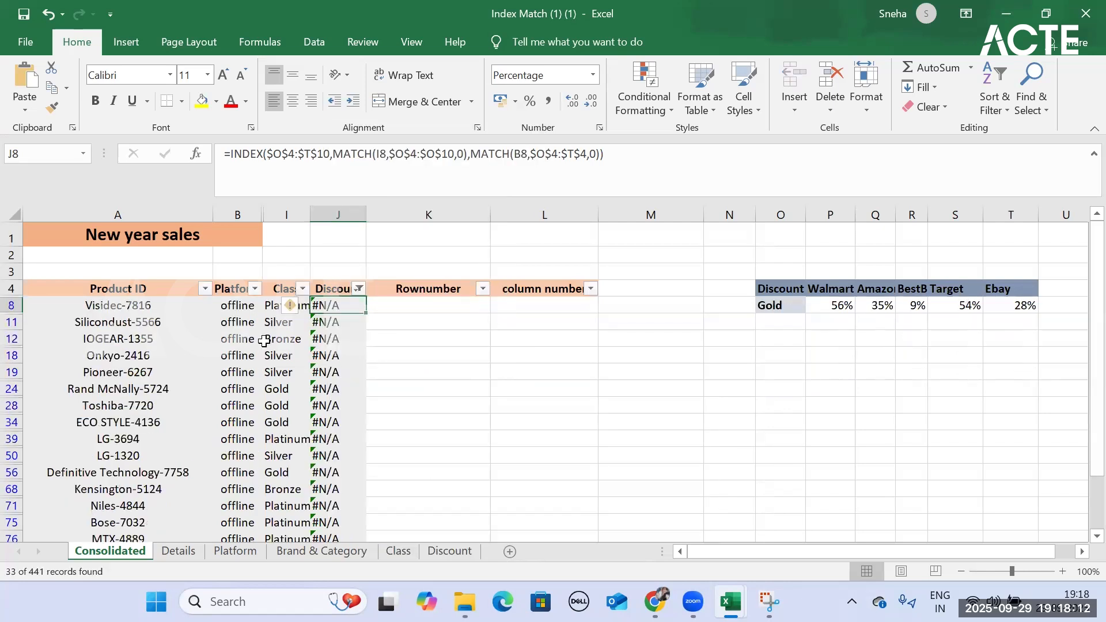
pyautogui.moveTo(240, 305); pyautogui.dragTo(259, 172)
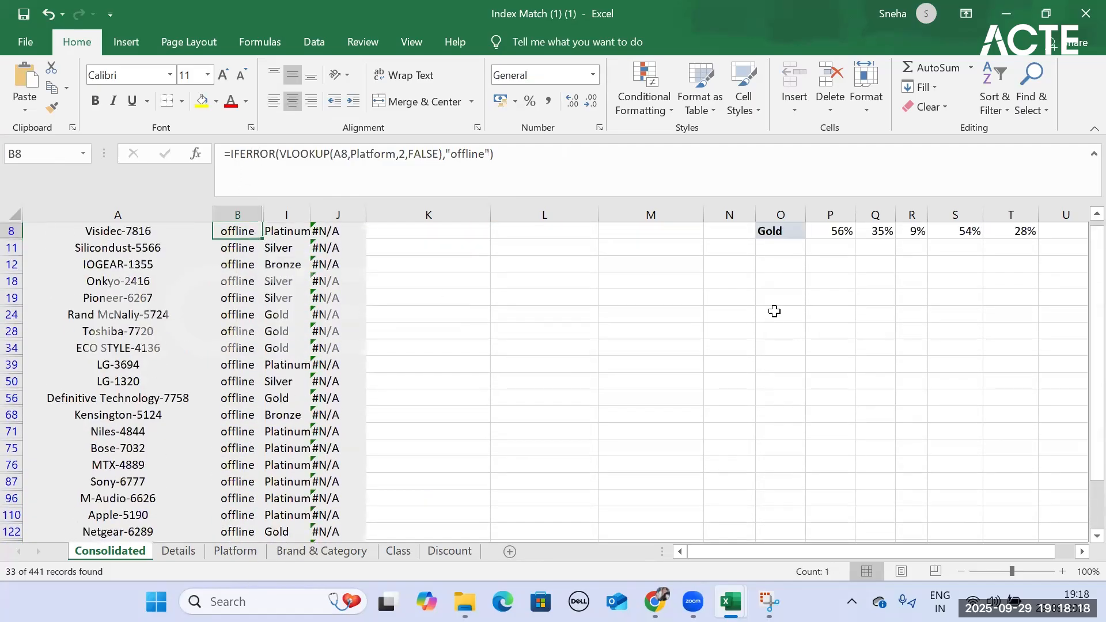
pyautogui.scroll(2, 775, 311)
pyautogui.click(918, 293)
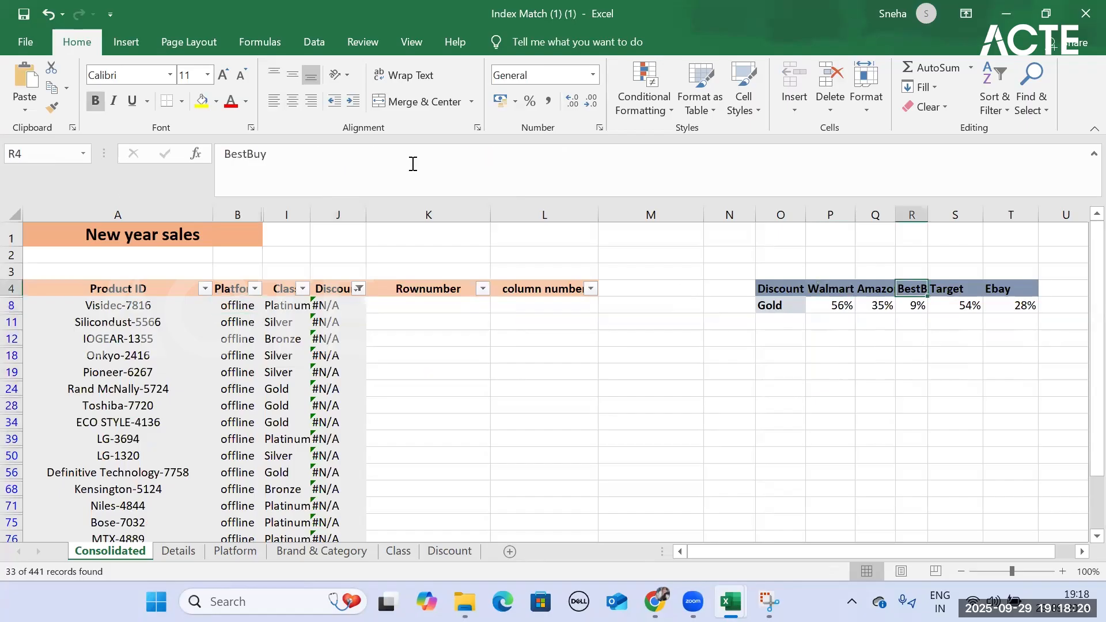
# Step: Show all rows again by reselecting every value in the Discount column's filter
pyautogui.click(338, 293)
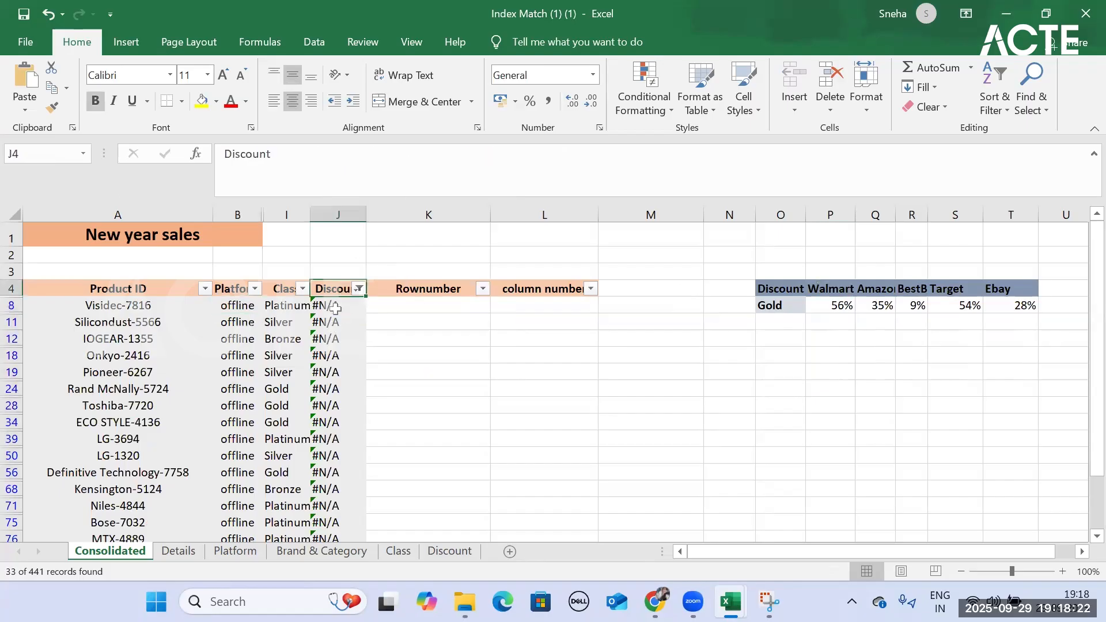
pyautogui.click(335, 309)
pyautogui.click(359, 289)
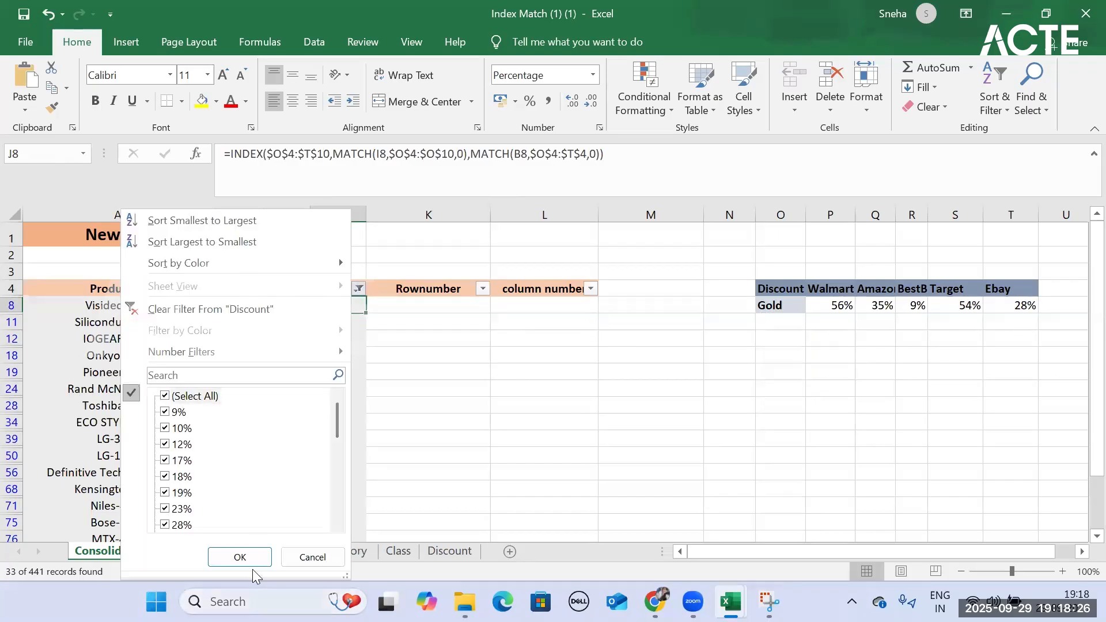
pyautogui.click(241, 557)
# Step: Wrap J5's INDEX MATCH formula in IFERROR with the fallback text "Will be updated later" and enter it
pyautogui.click(335, 307)
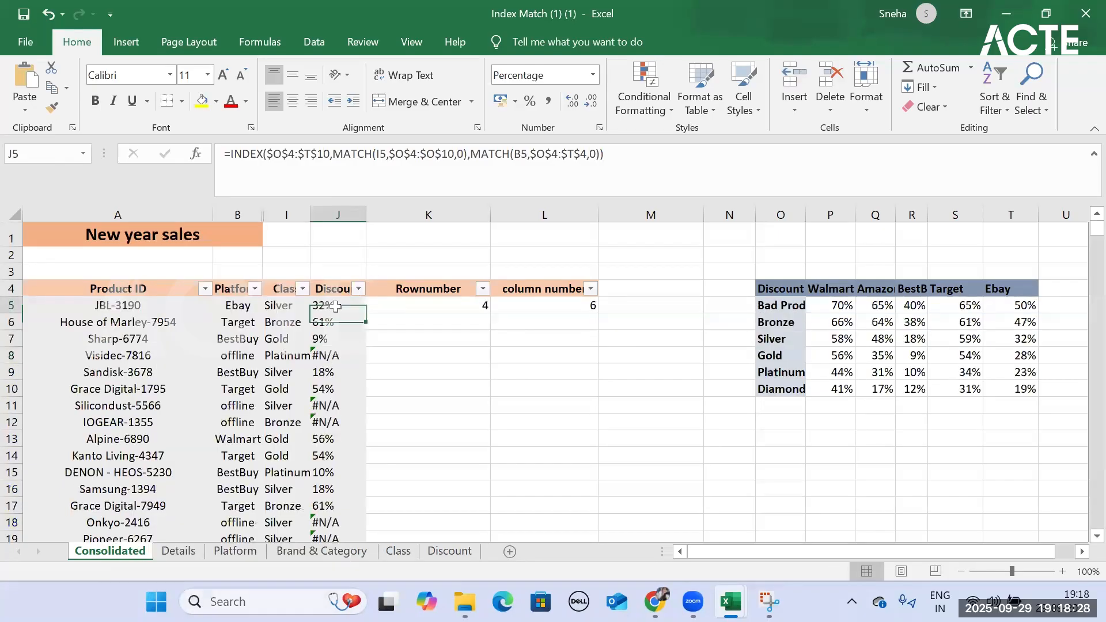
pyautogui.click(230, 150)
pyautogui.write('if')
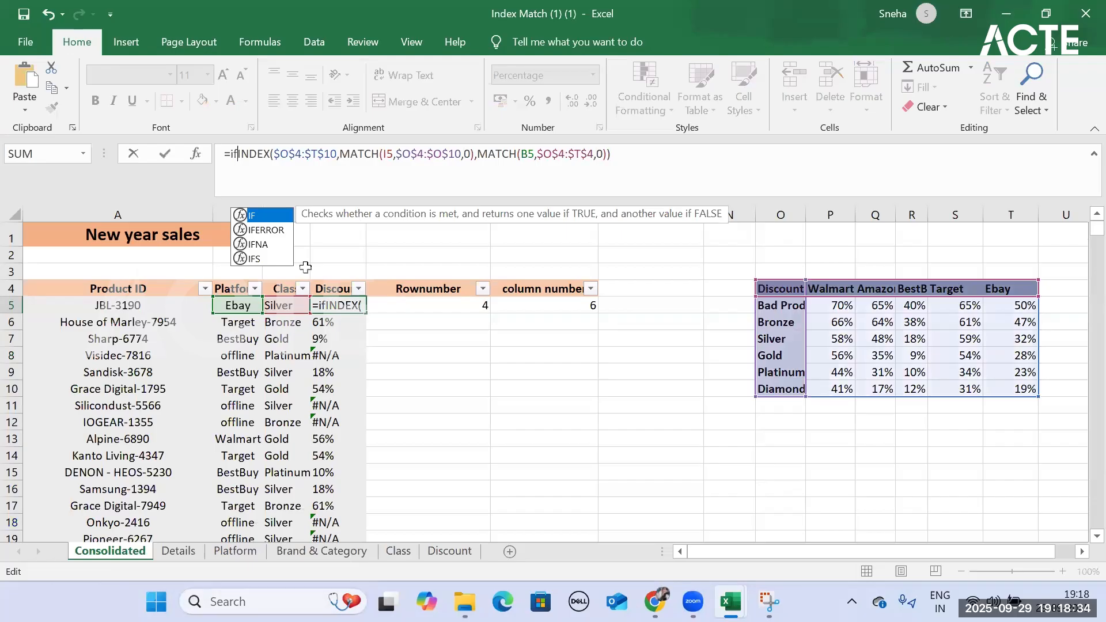
pyautogui.press('Down')
pyautogui.press('Tab')
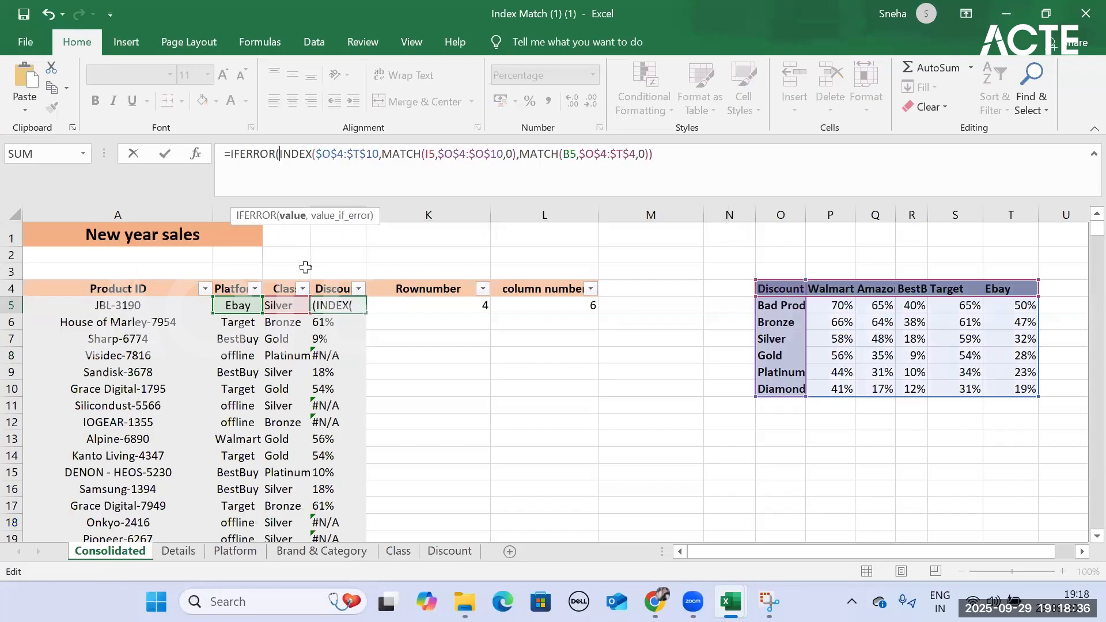
pyautogui.click(668, 154)
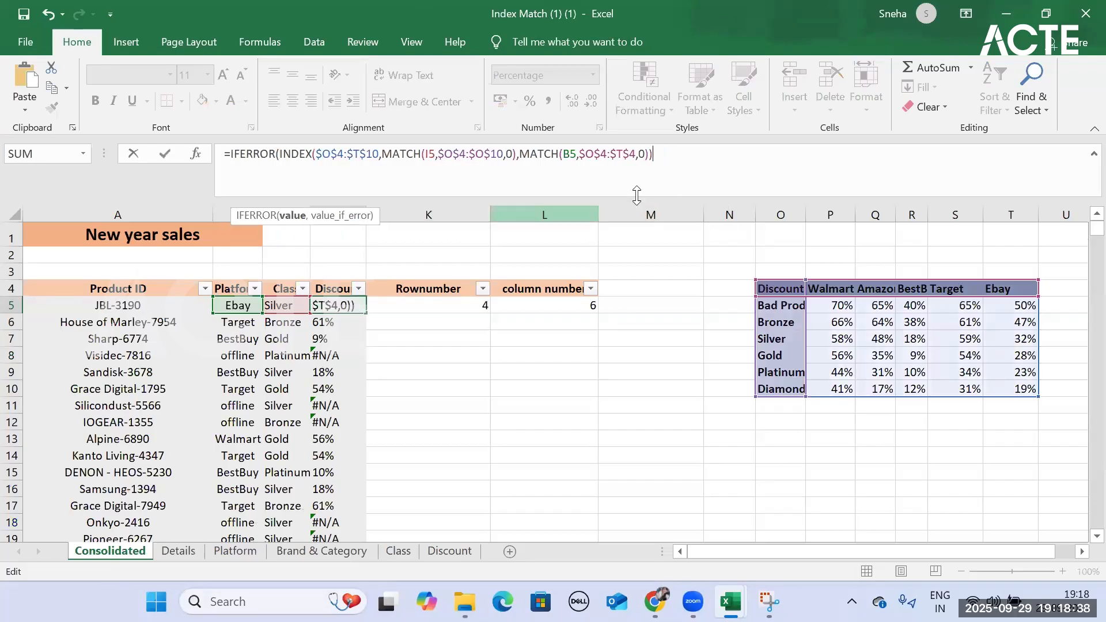
pyautogui.write(',"')
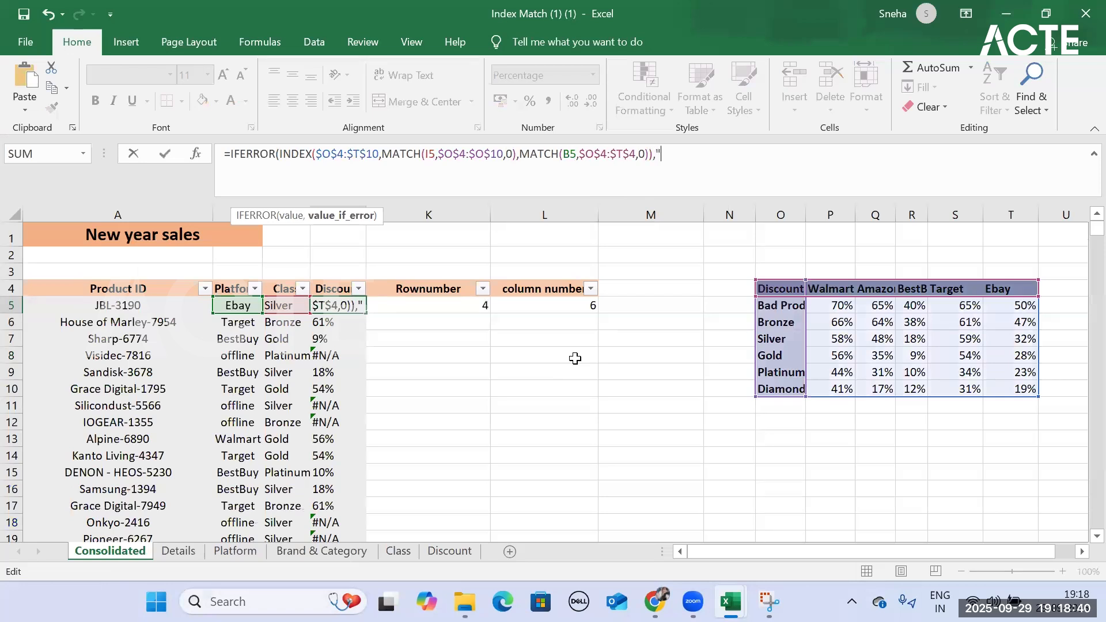
pyautogui.write('Wil')
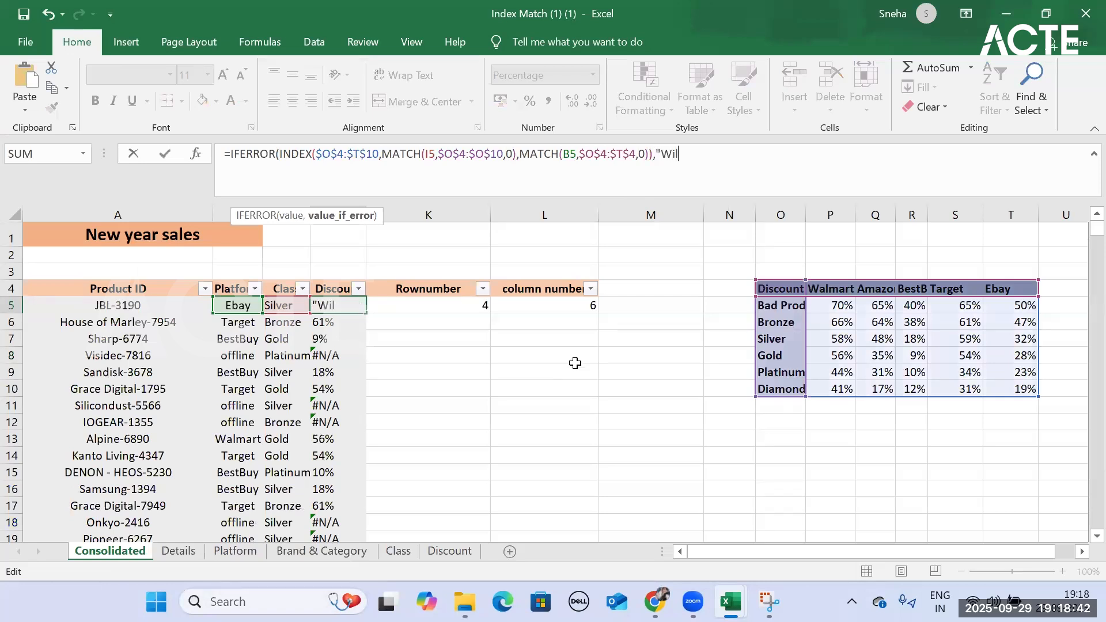
pyautogui.write('l be updated later"')
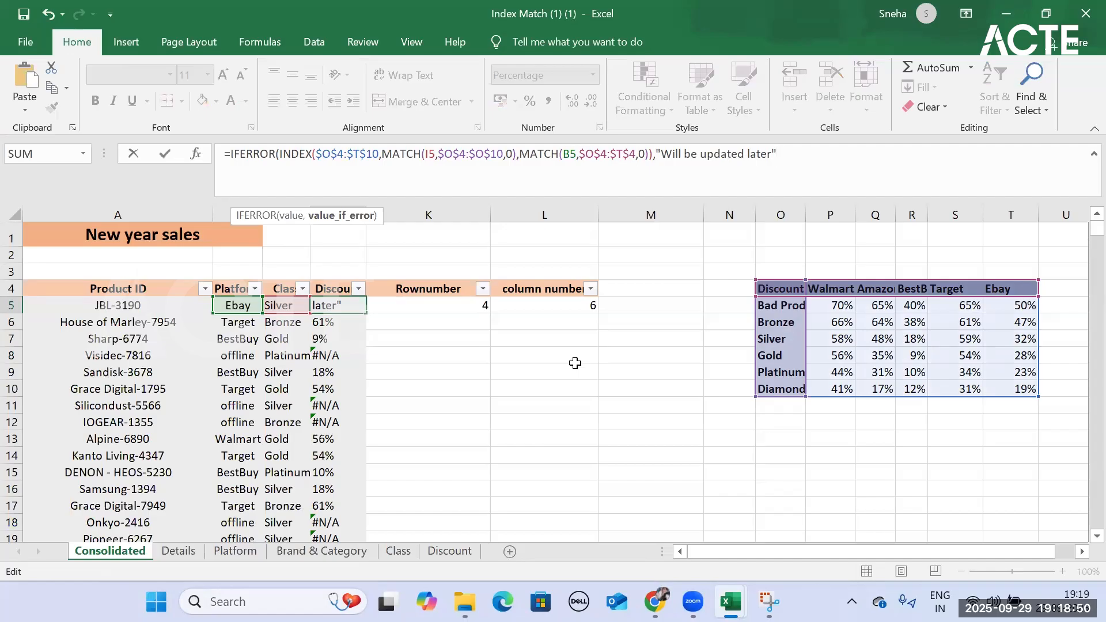
pyautogui.press('Return')
# Step: Fill J5's IFERROR formula down the whole Discount column and review the result
pyautogui.click(329, 291)
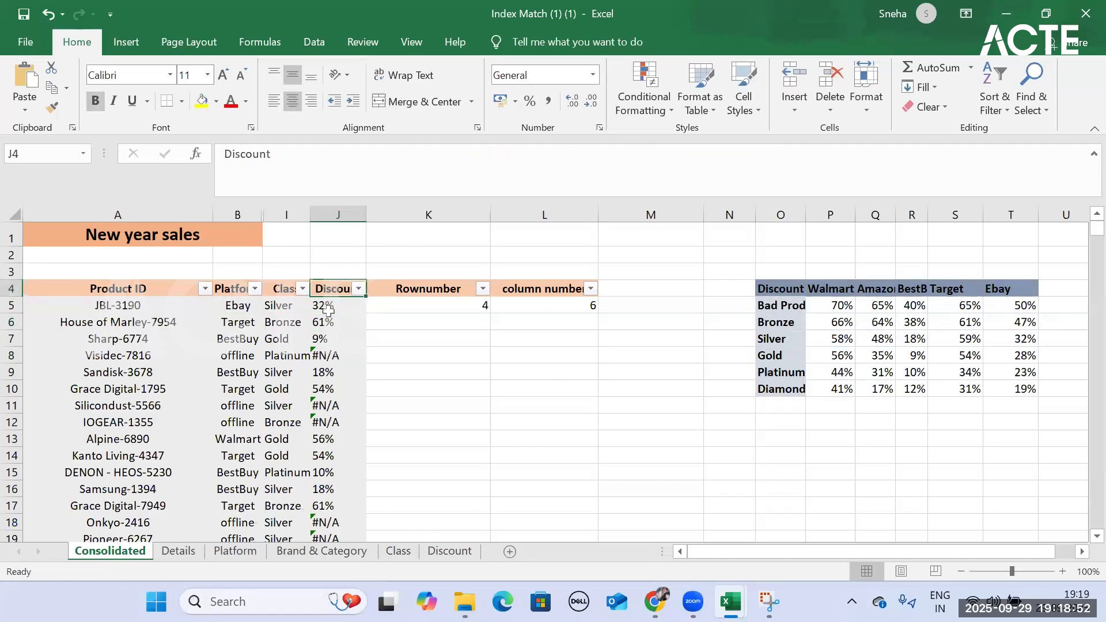
pyautogui.click(328, 310)
pyautogui.doubleClick(365, 313)
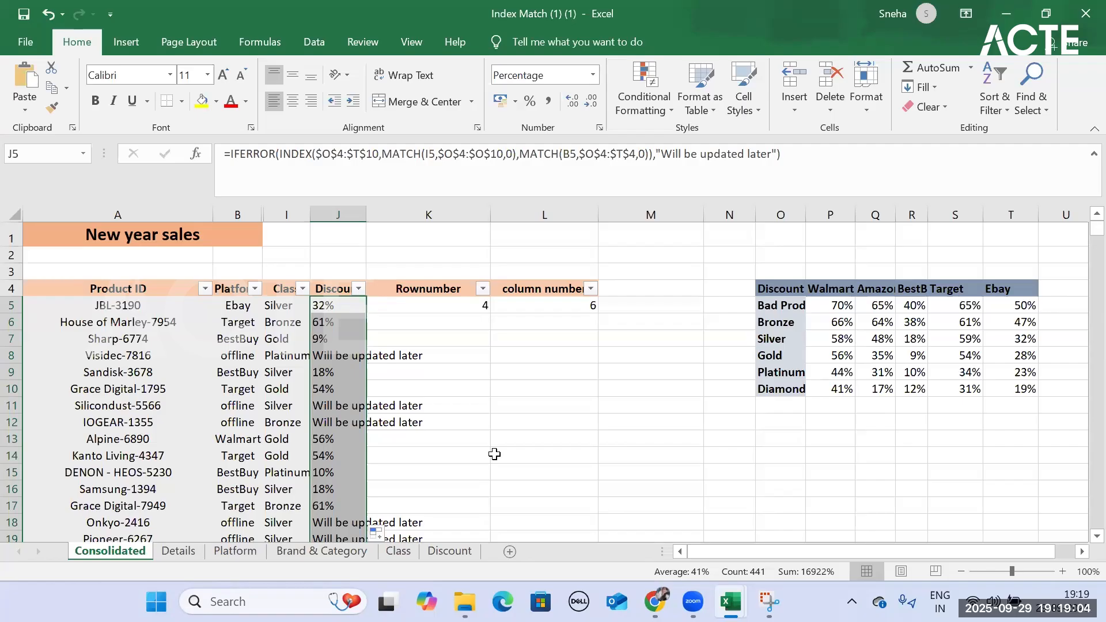
pyautogui.click(631, 387)
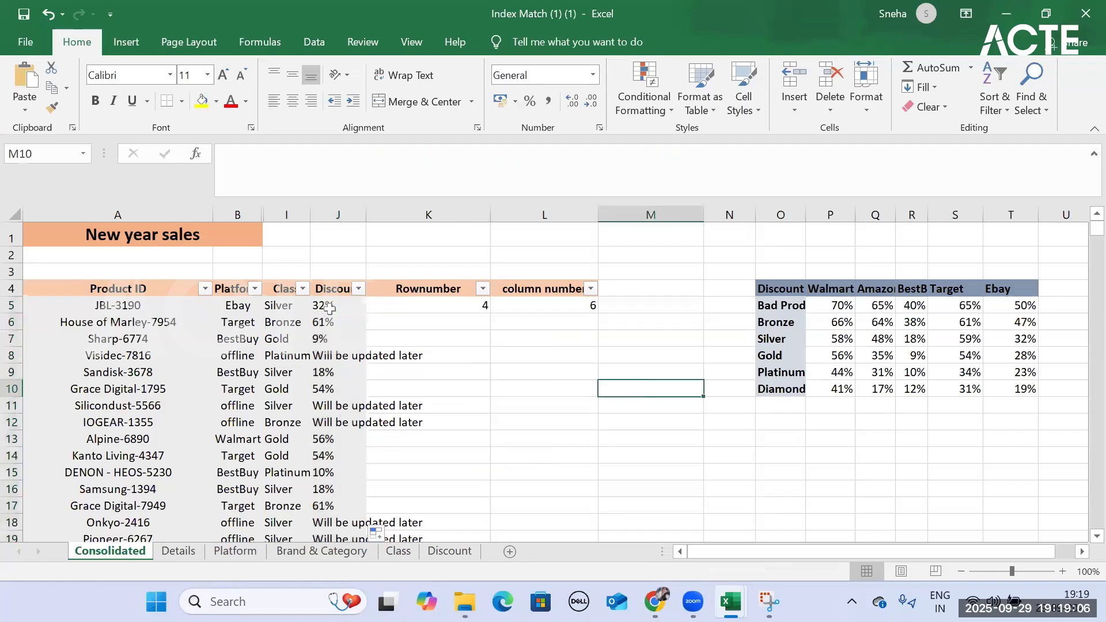
pyautogui.click(329, 307)
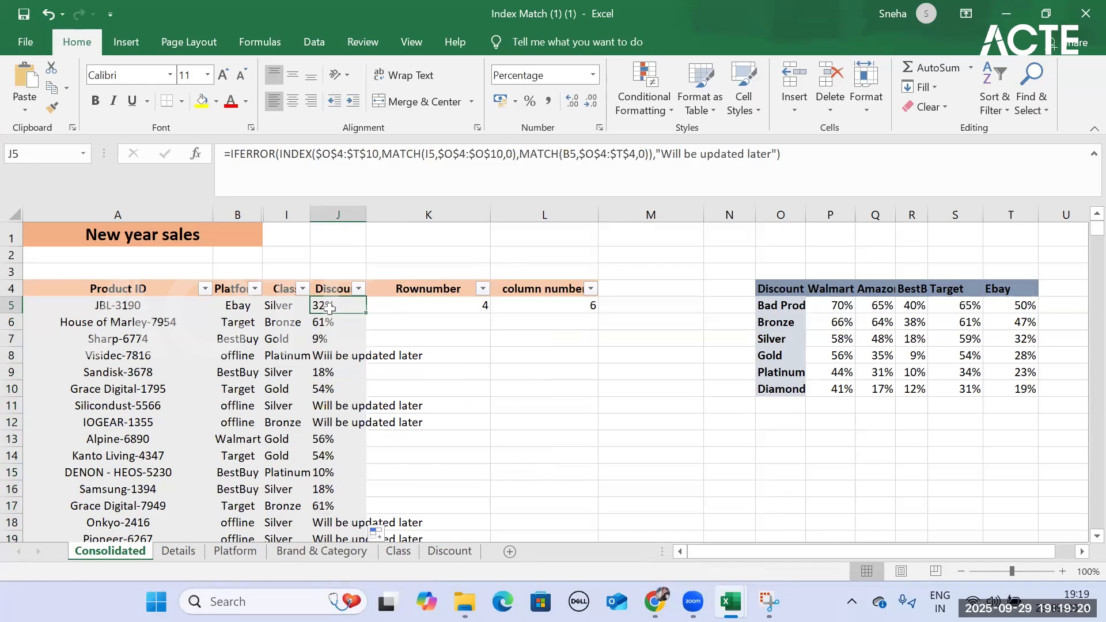
pyautogui.click(478, 338)
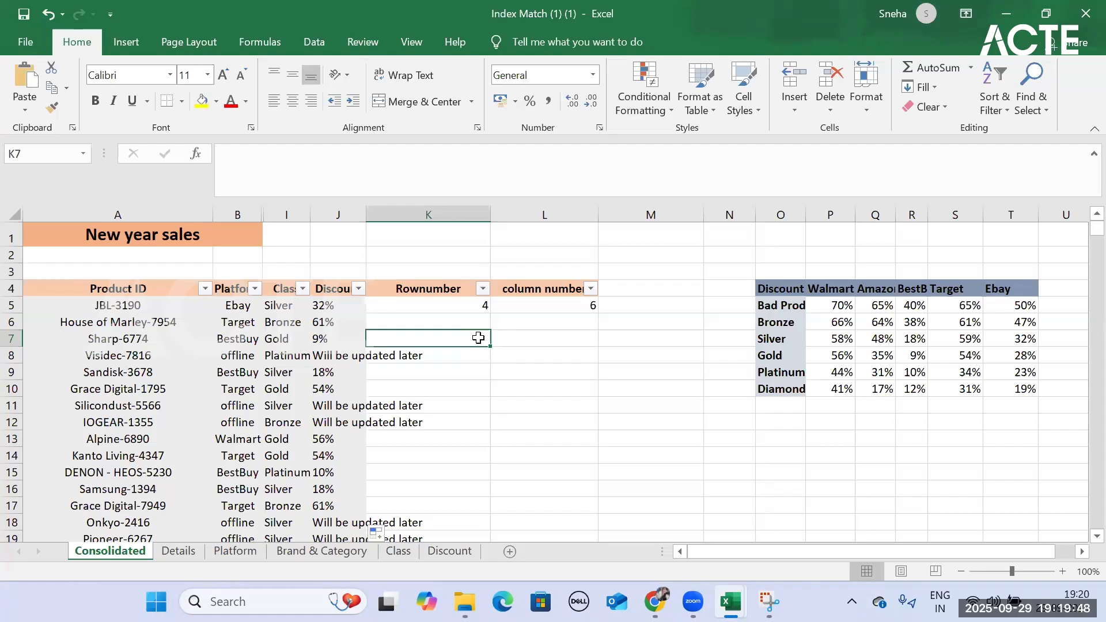
# Step: Minimise the Excel and File Explorer windows and switch to the DATA ANALYTICS WD 12 PM group chat in WhatsApp Web
pyautogui.click(1012, 11)
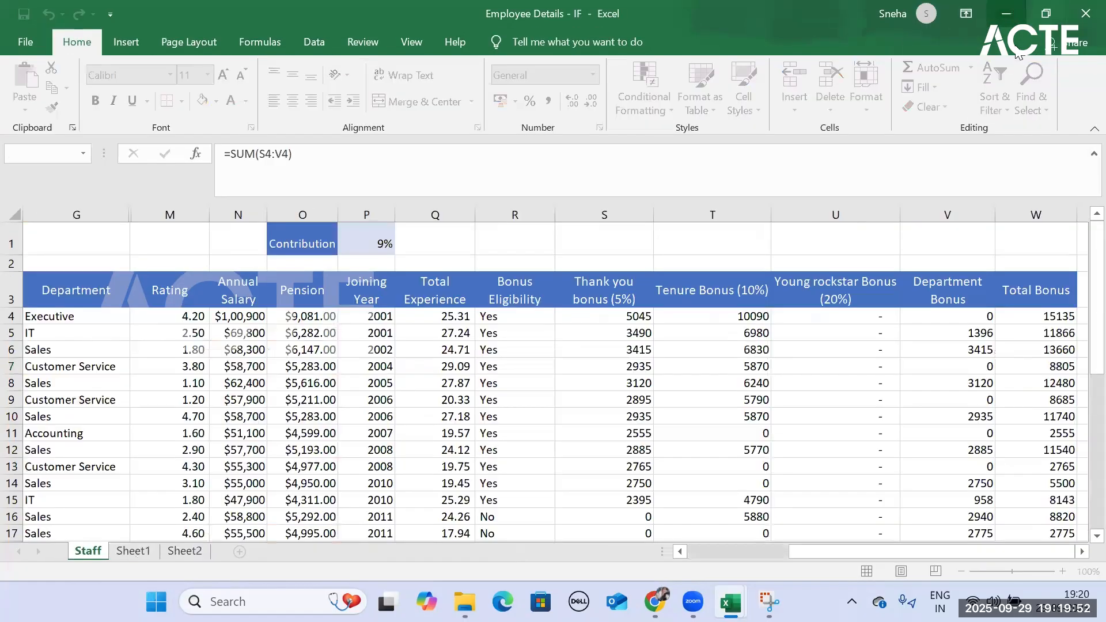
pyautogui.click(731, 602)
pyautogui.scroll(5, 730, 330)
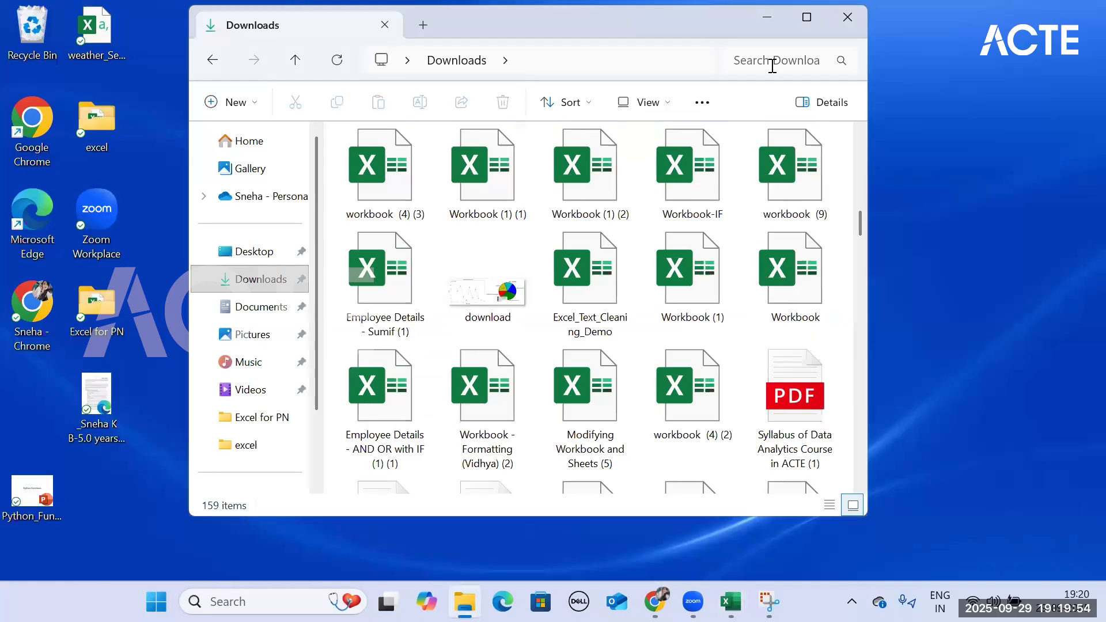
pyautogui.click(767, 16)
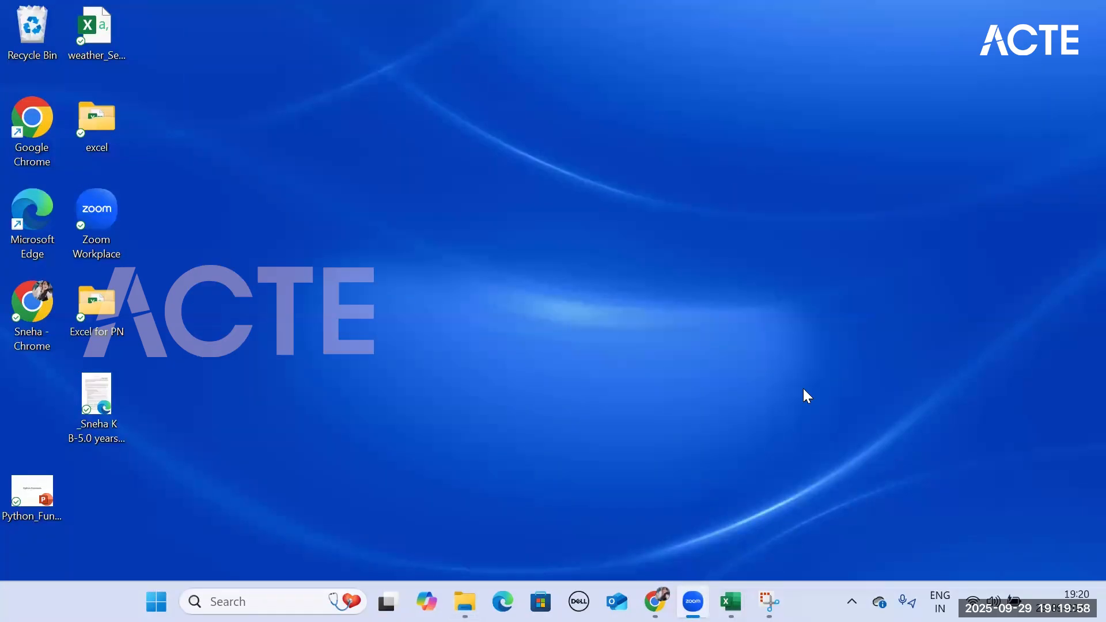
pyautogui.hotkey('alt', 'Tab')
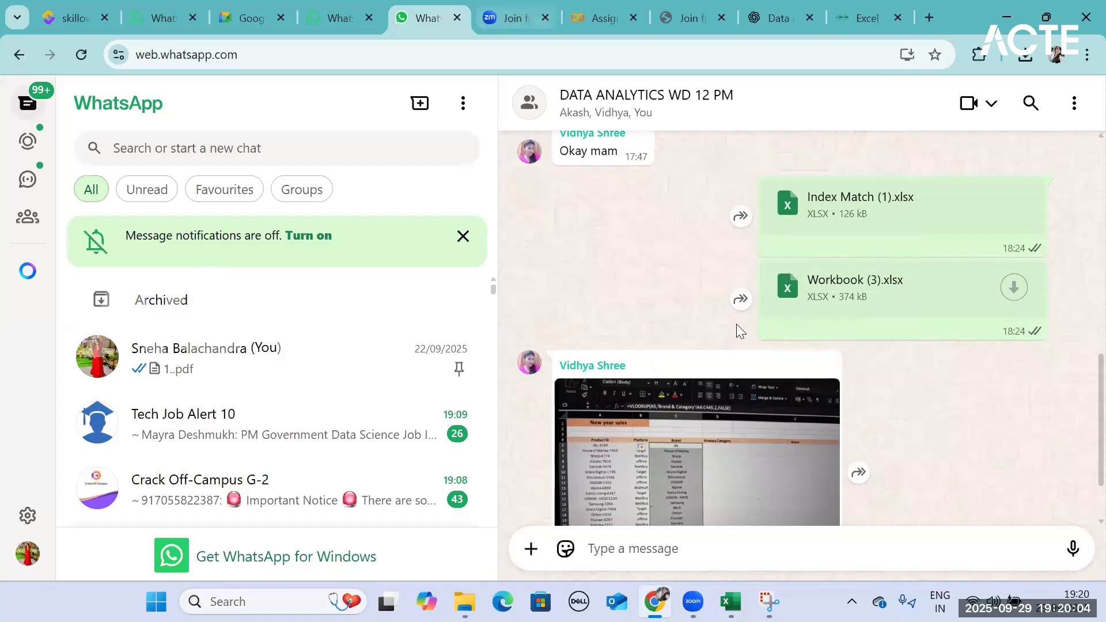
# Step: Look through the group chat's earlier messages for the shared Excel workbooks and assignment files
pyautogui.scroll(-2, 736, 323)
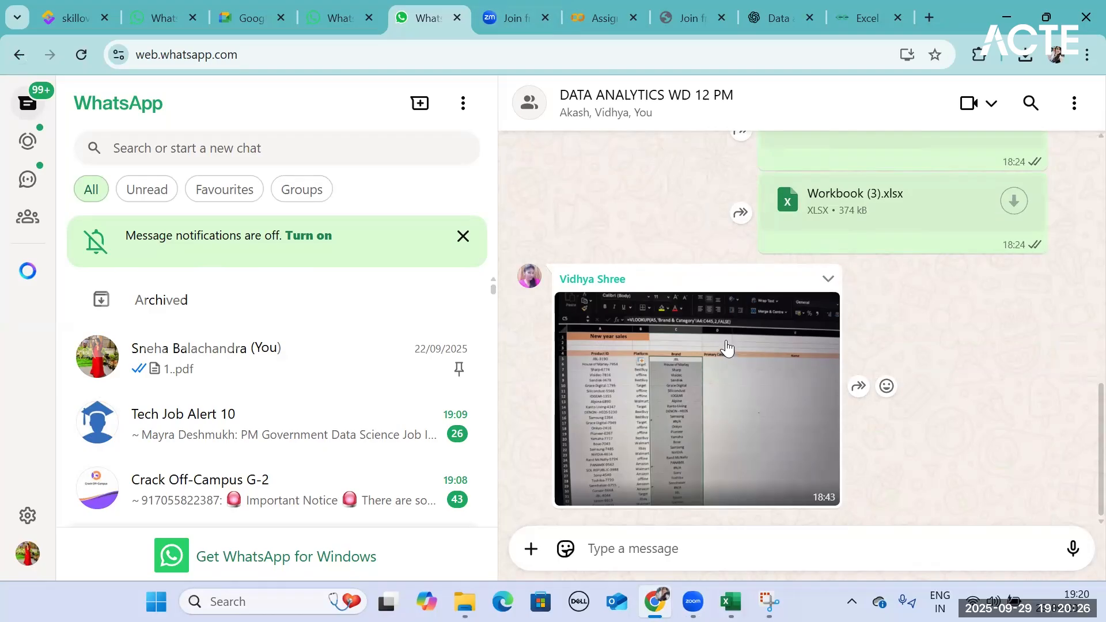
pyautogui.scroll(5, 727, 346)
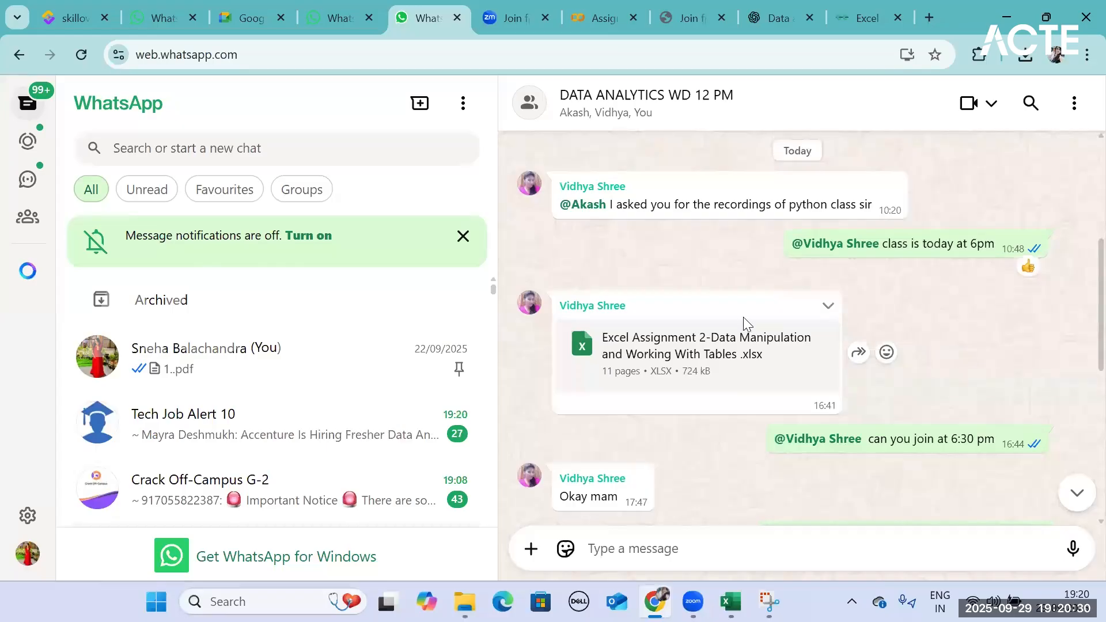
pyautogui.scroll(10, 743, 317)
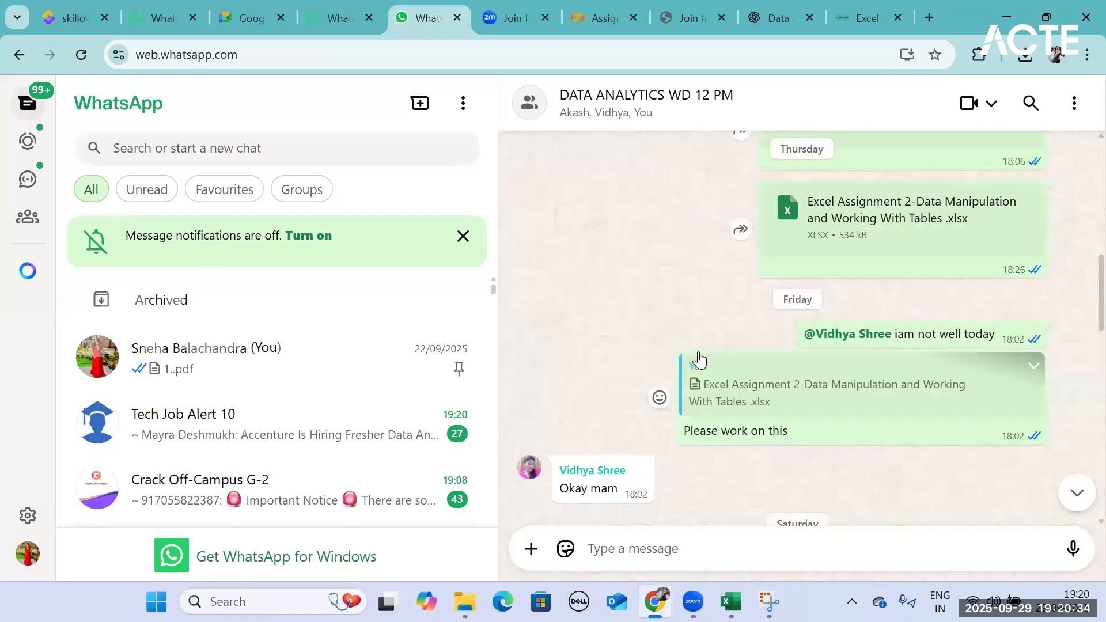
pyautogui.scroll(6, 699, 360)
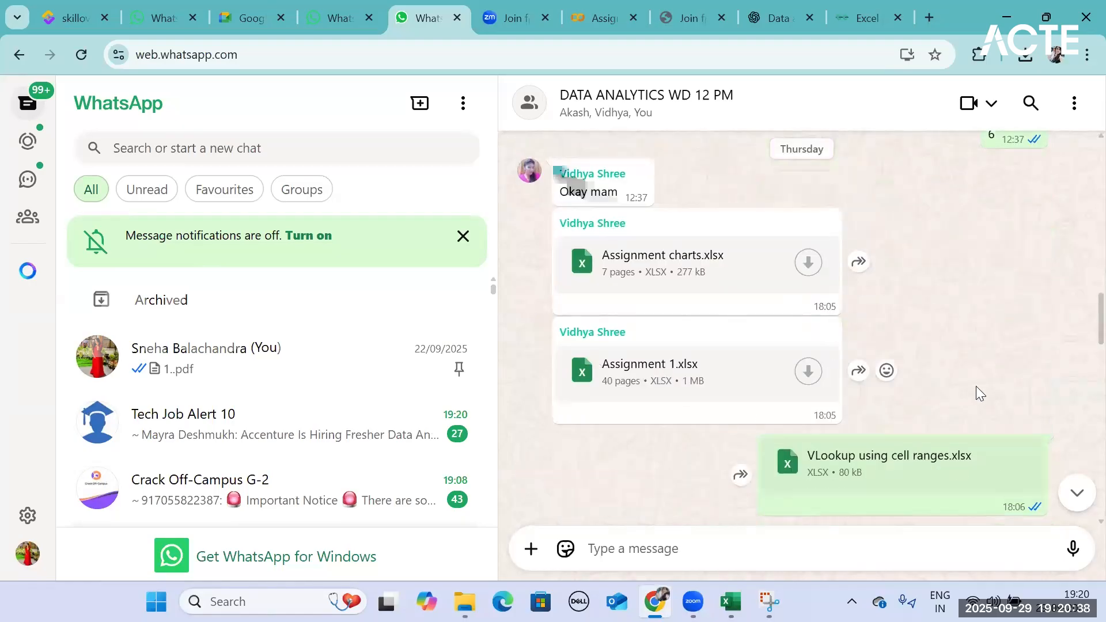
pyautogui.moveTo(934, 372)
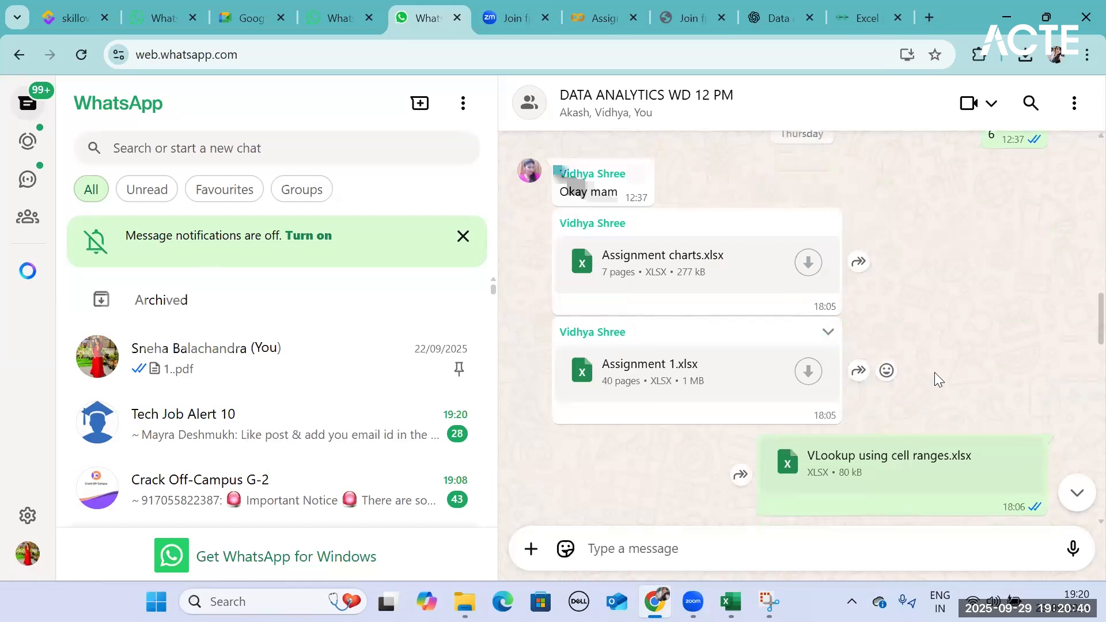